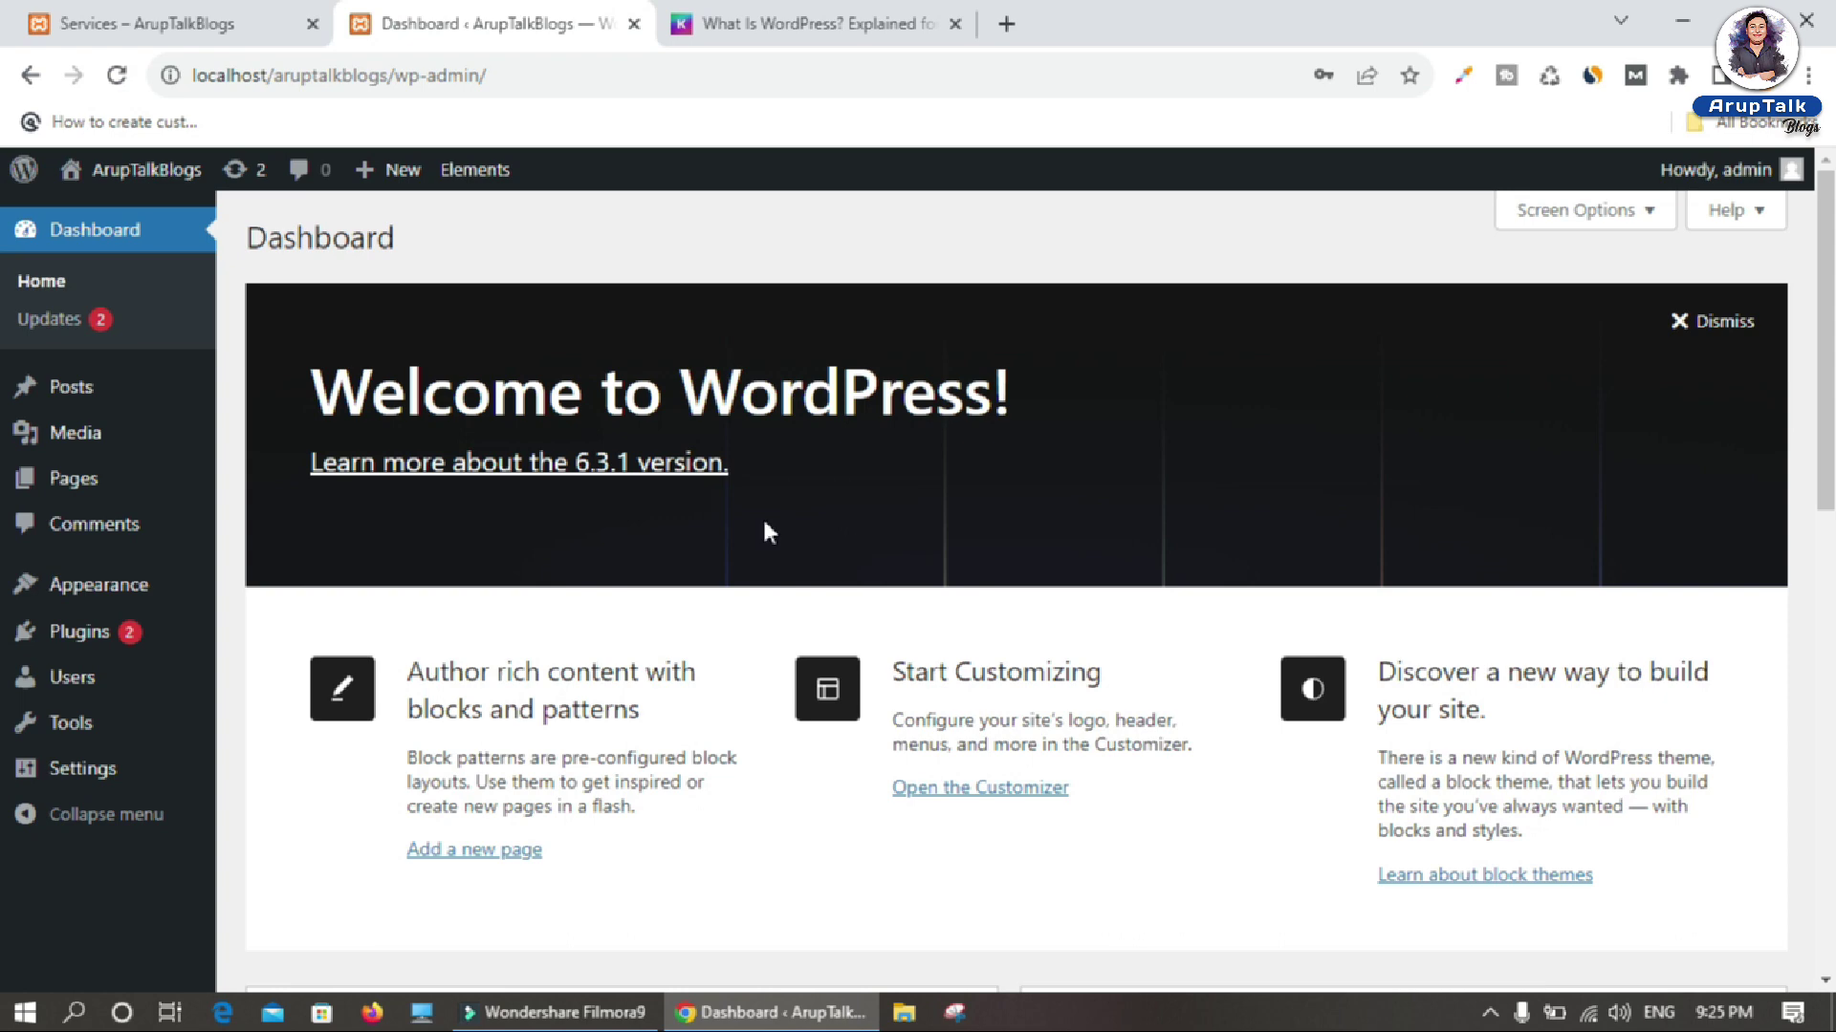
Step: Add a new page titled 'Test Page' and publish it through the pre-publish panel
{"action": "mouse_move", "coordinate": [72, 489]}
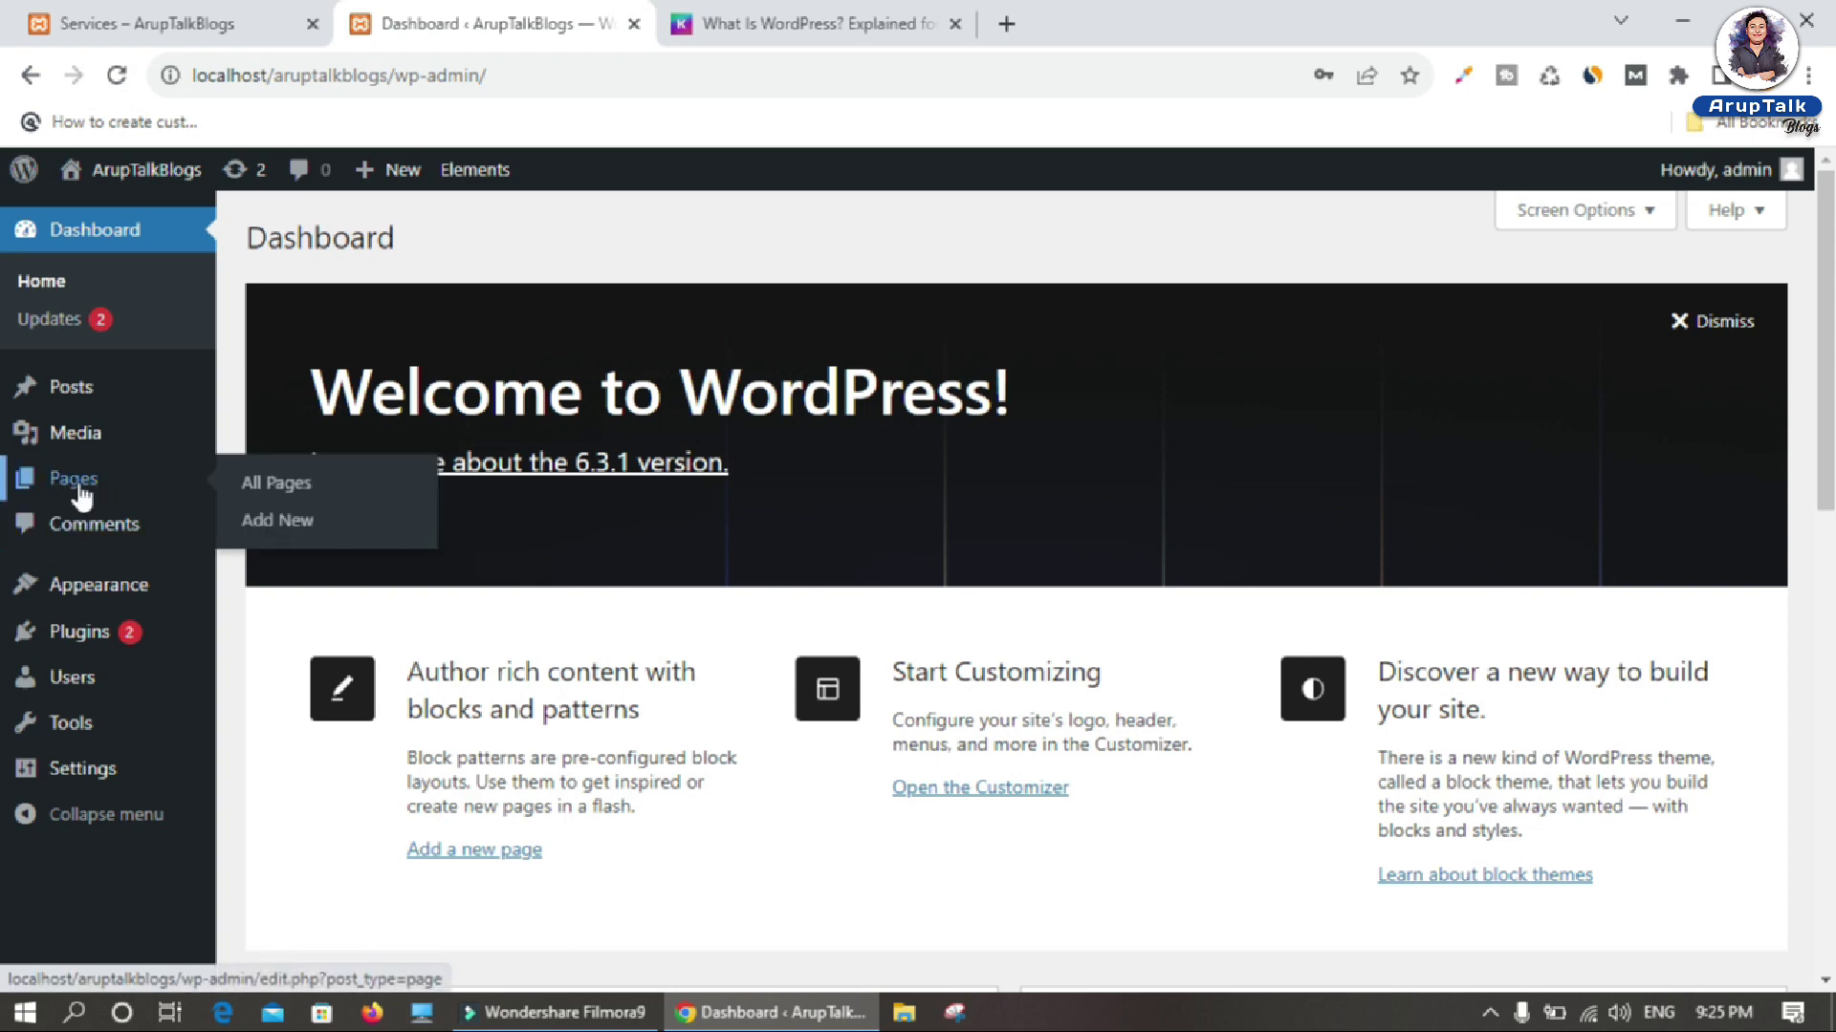
{"action": "left_click", "coordinate": [287, 523]}
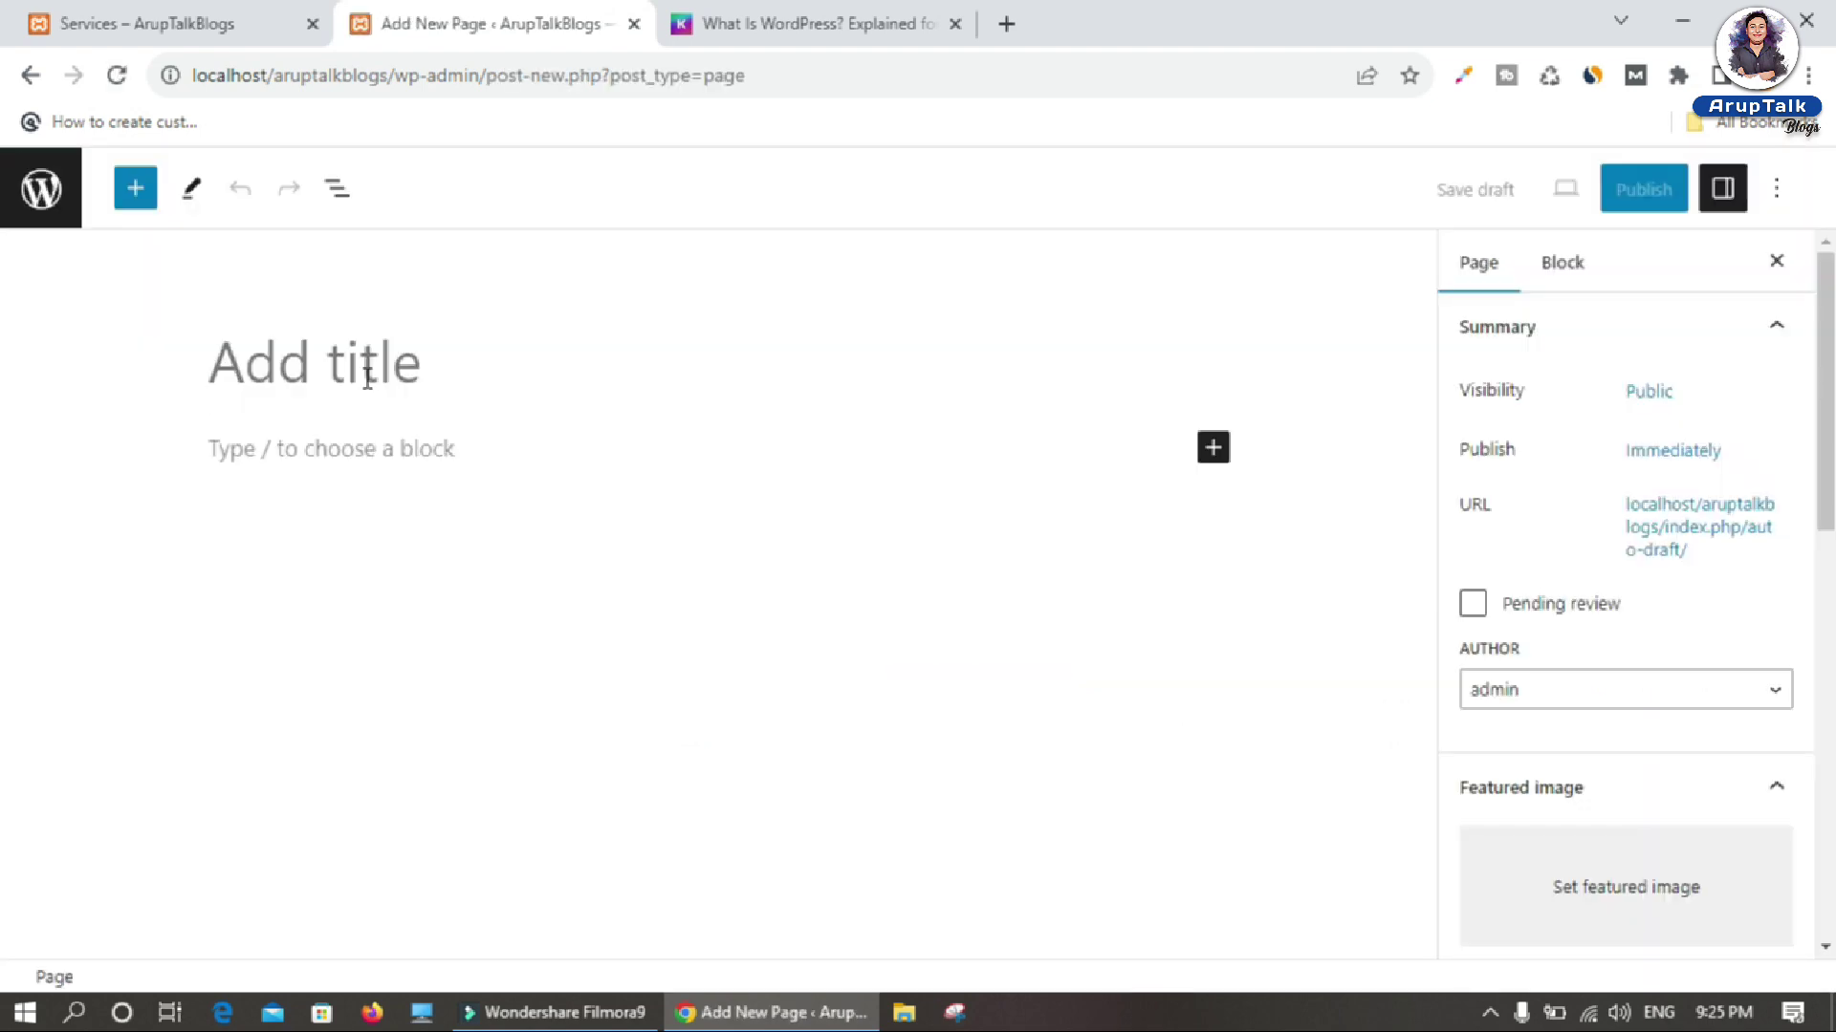
{"action": "type", "text": "Test"}
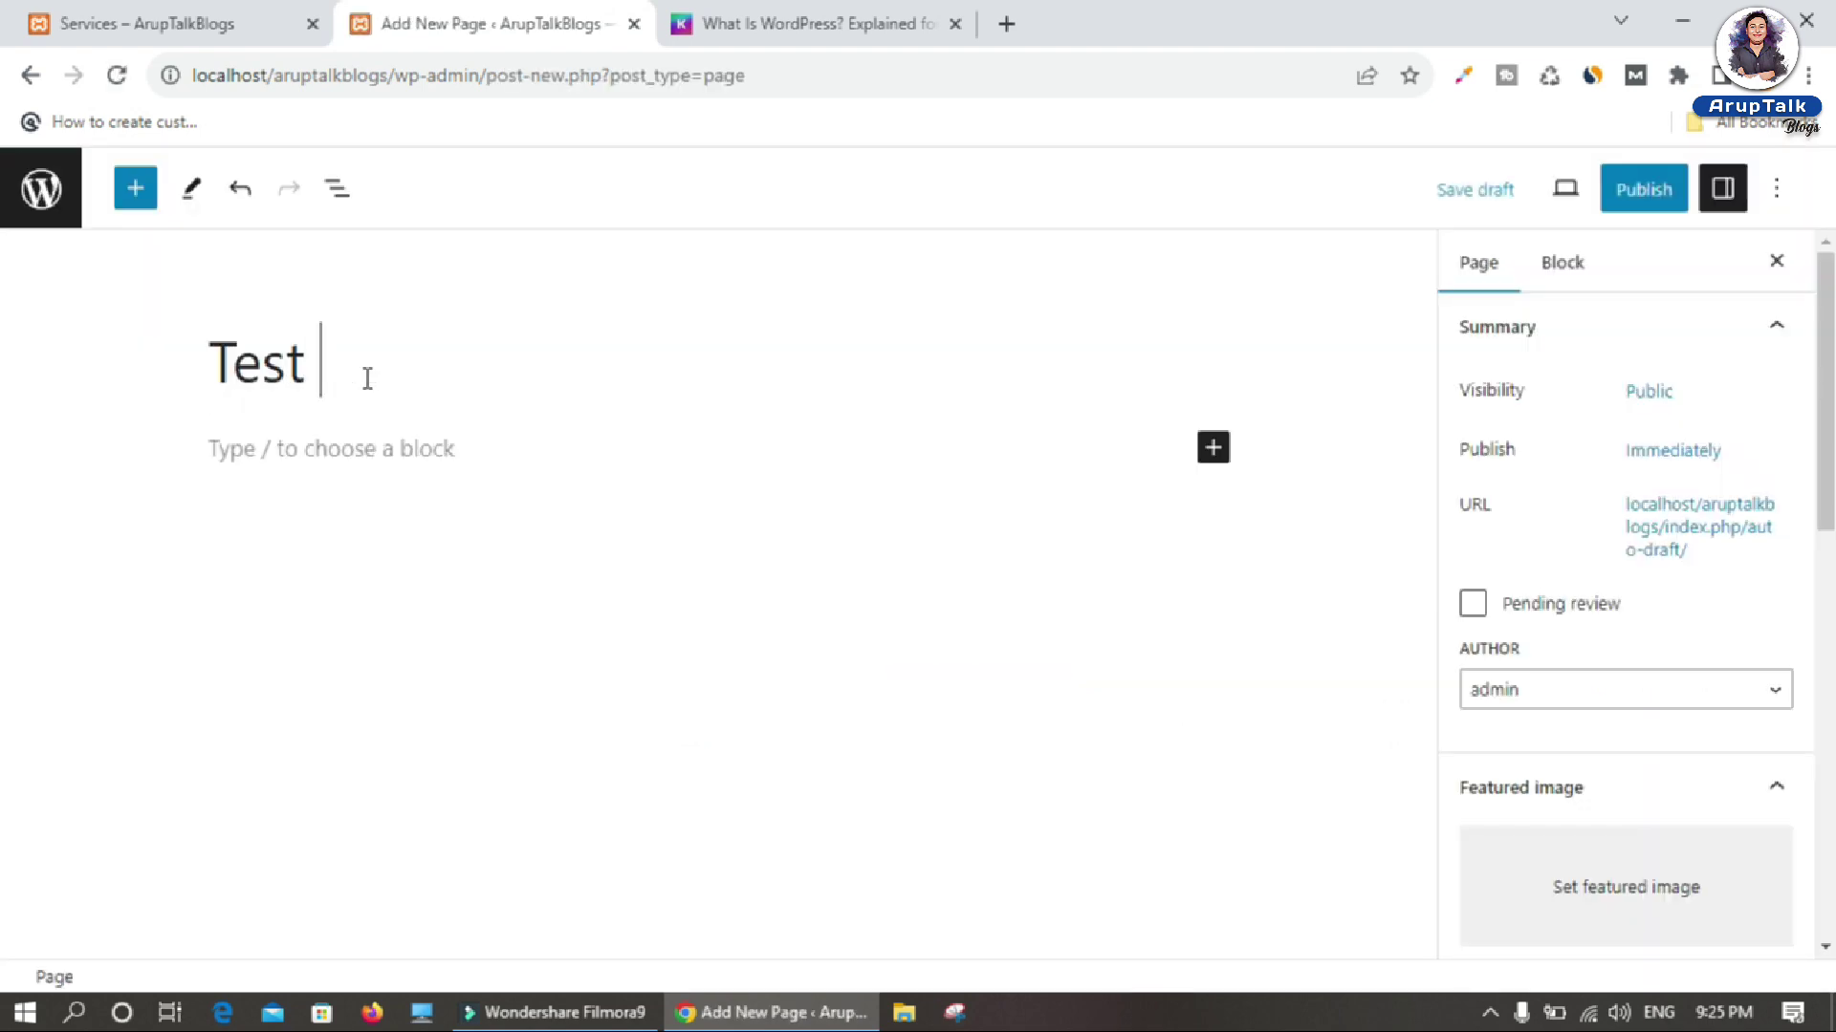
{"action": "type", "text": " Page"}
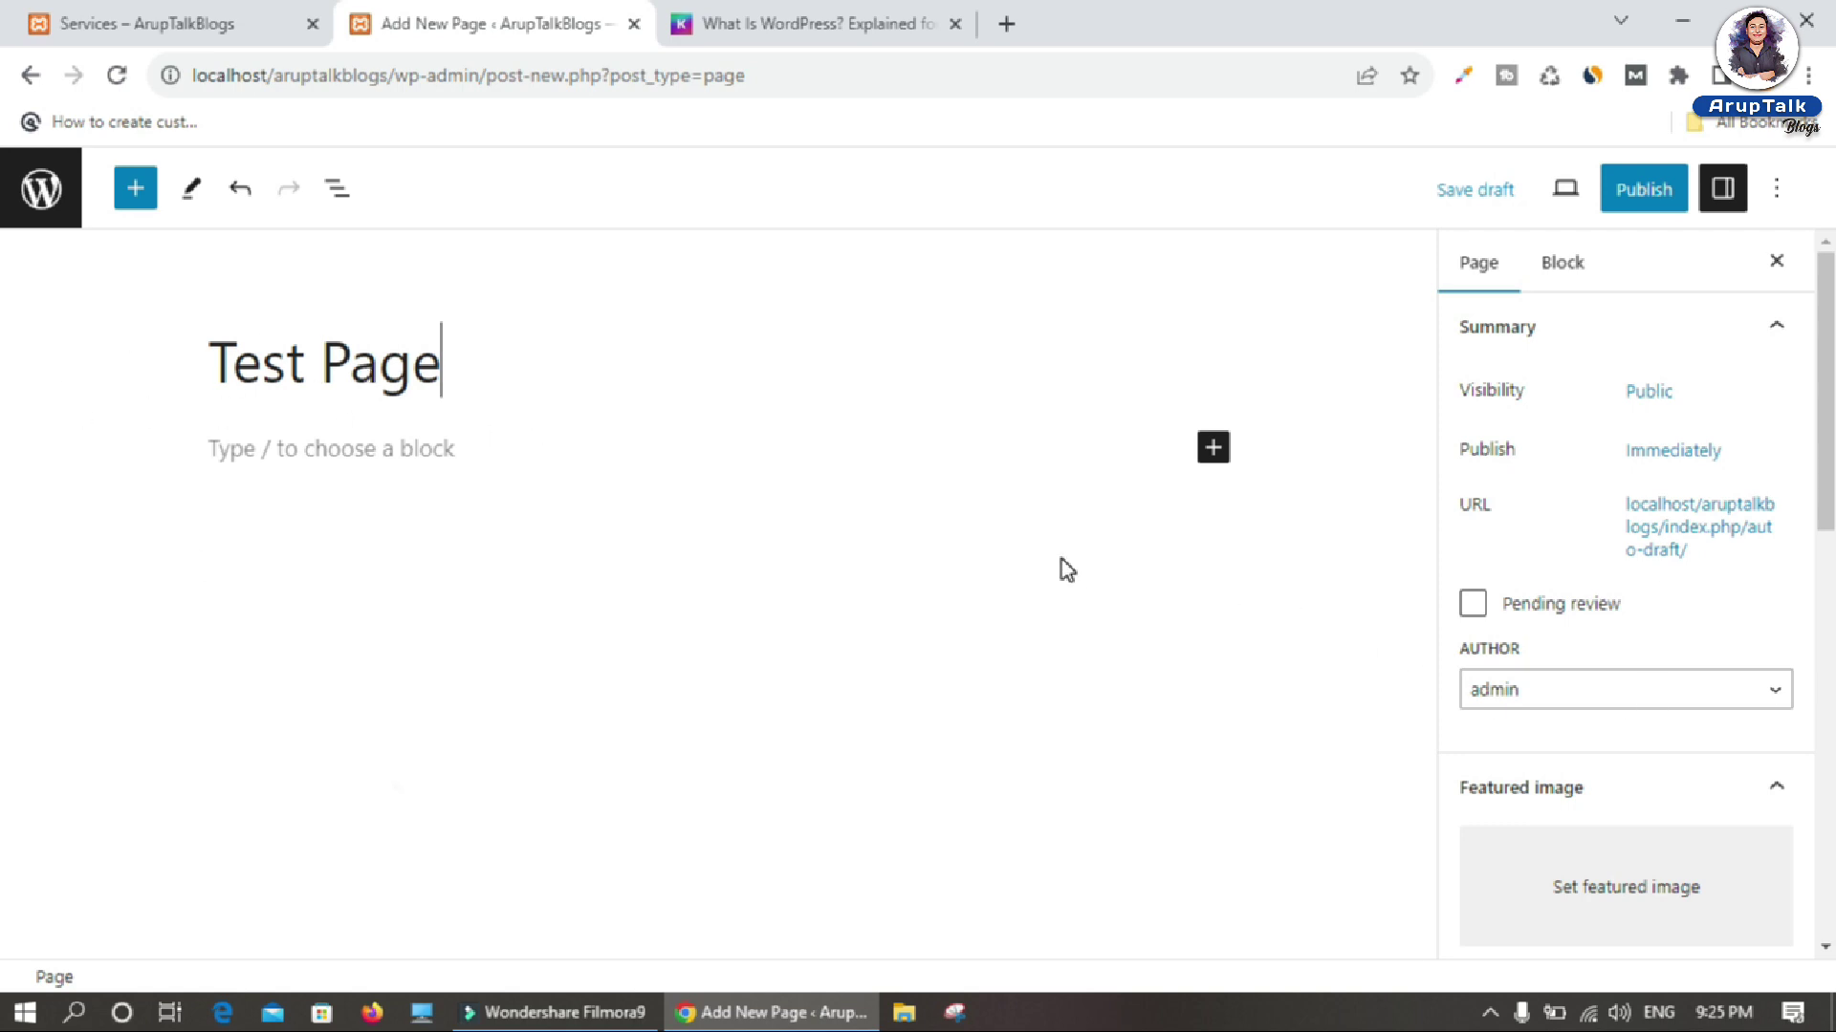
{"action": "left_click", "coordinate": [1643, 196]}
{"action": "left_click", "coordinate": [1553, 193]}
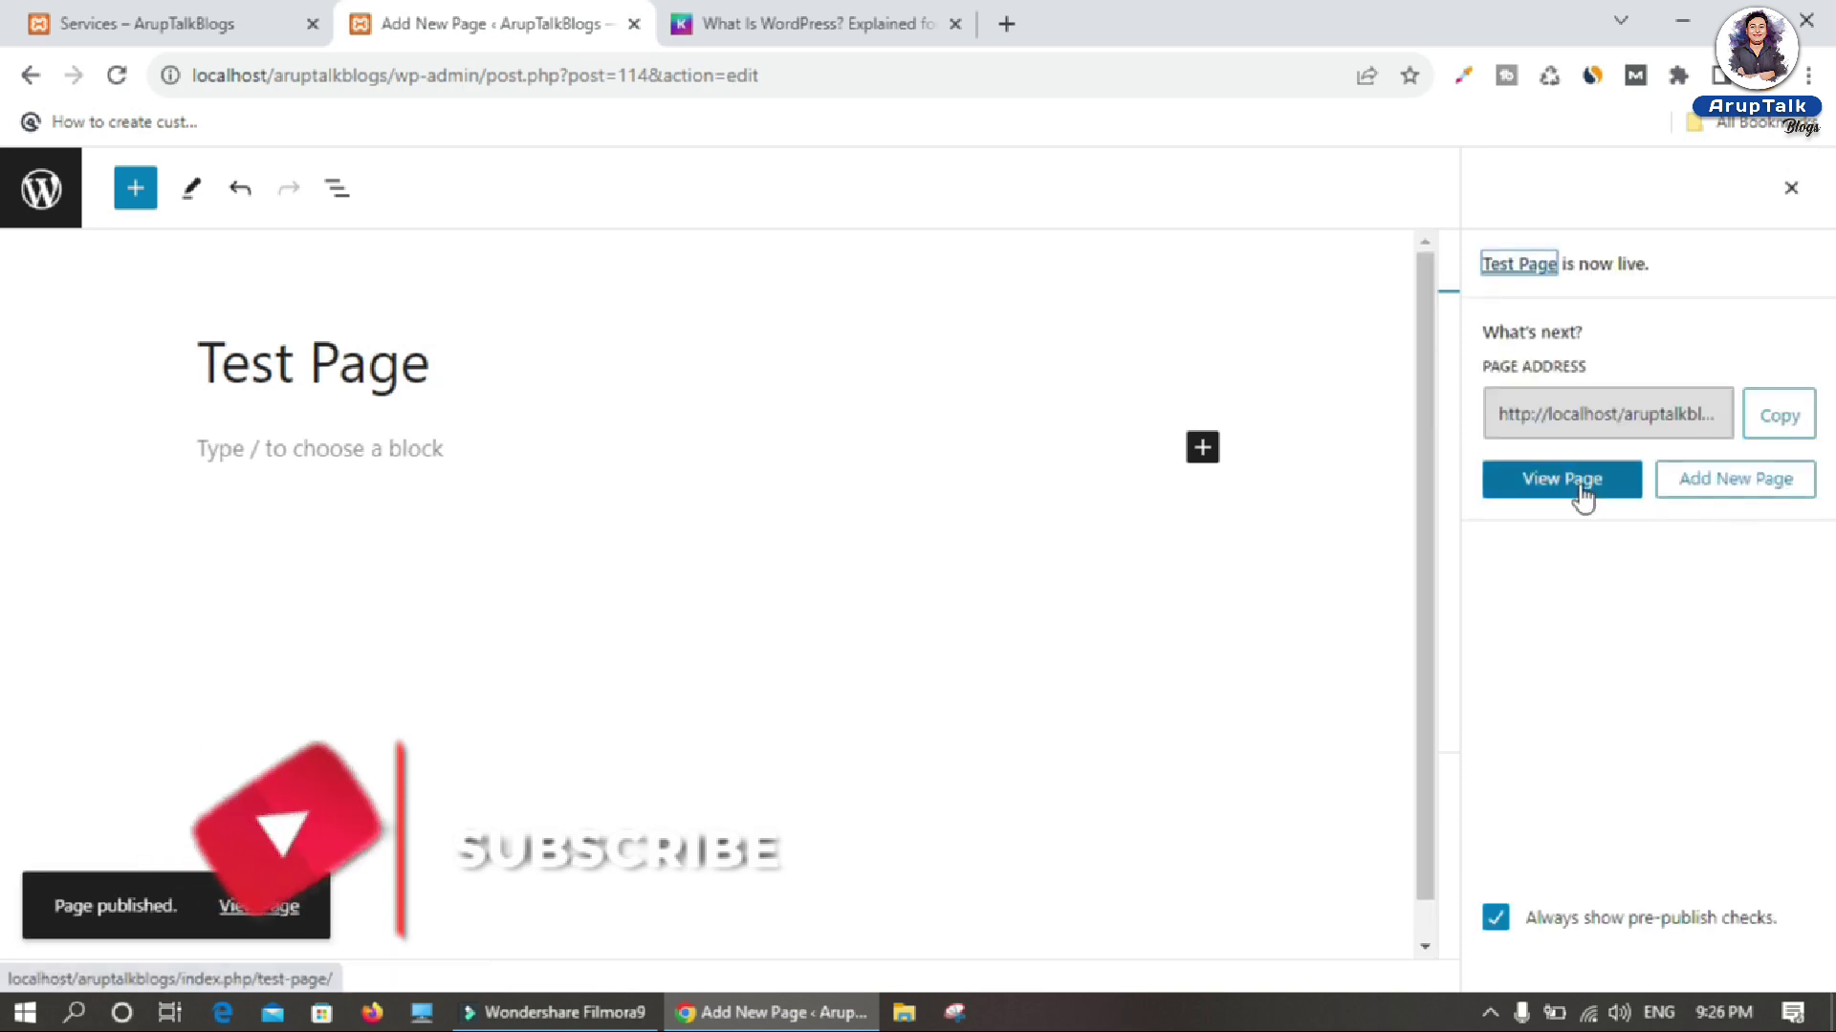
Step: View the live Test Page in a new tab, inspect its index.php/test-page address, then return to All Pages
{"action": "right_click", "coordinate": [1582, 492]}
{"action": "left_click", "coordinate": [1639, 504]}
{"action": "left_click", "coordinate": [814, 24]}
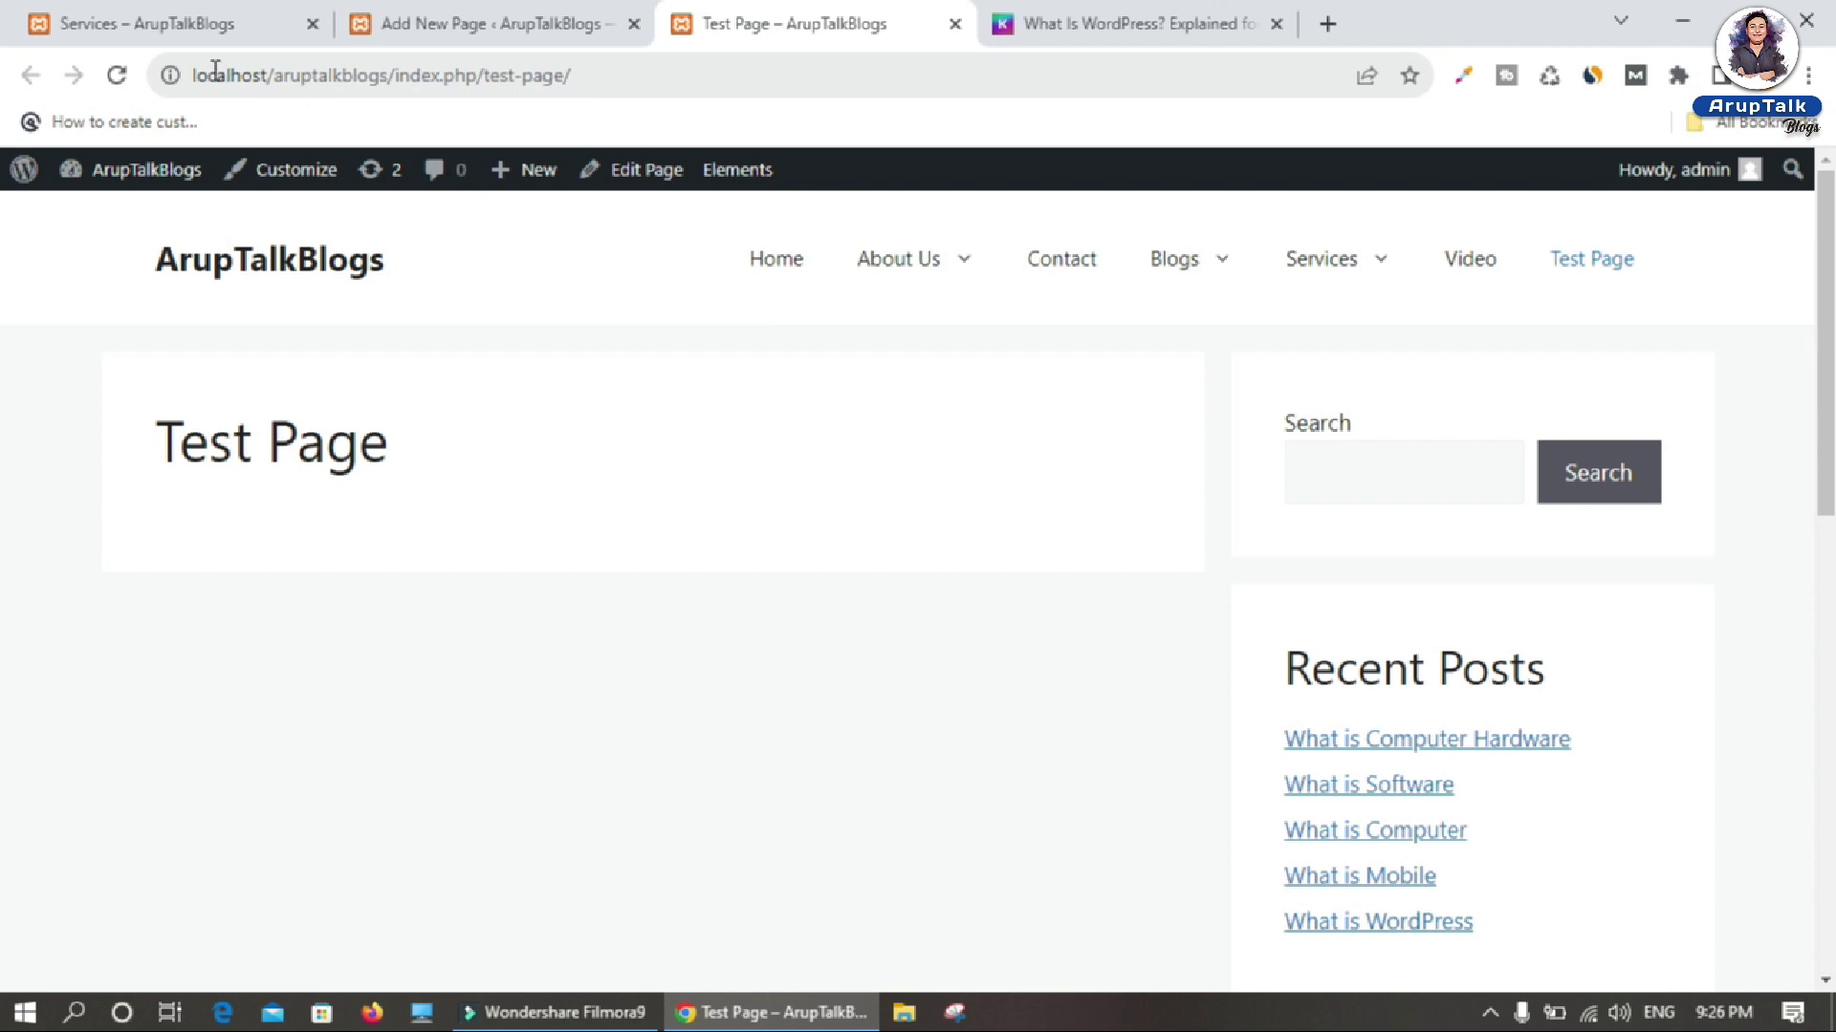
{"action": "left_click_drag", "start_coordinate": [473, 71], "coordinate": [78, 68]}
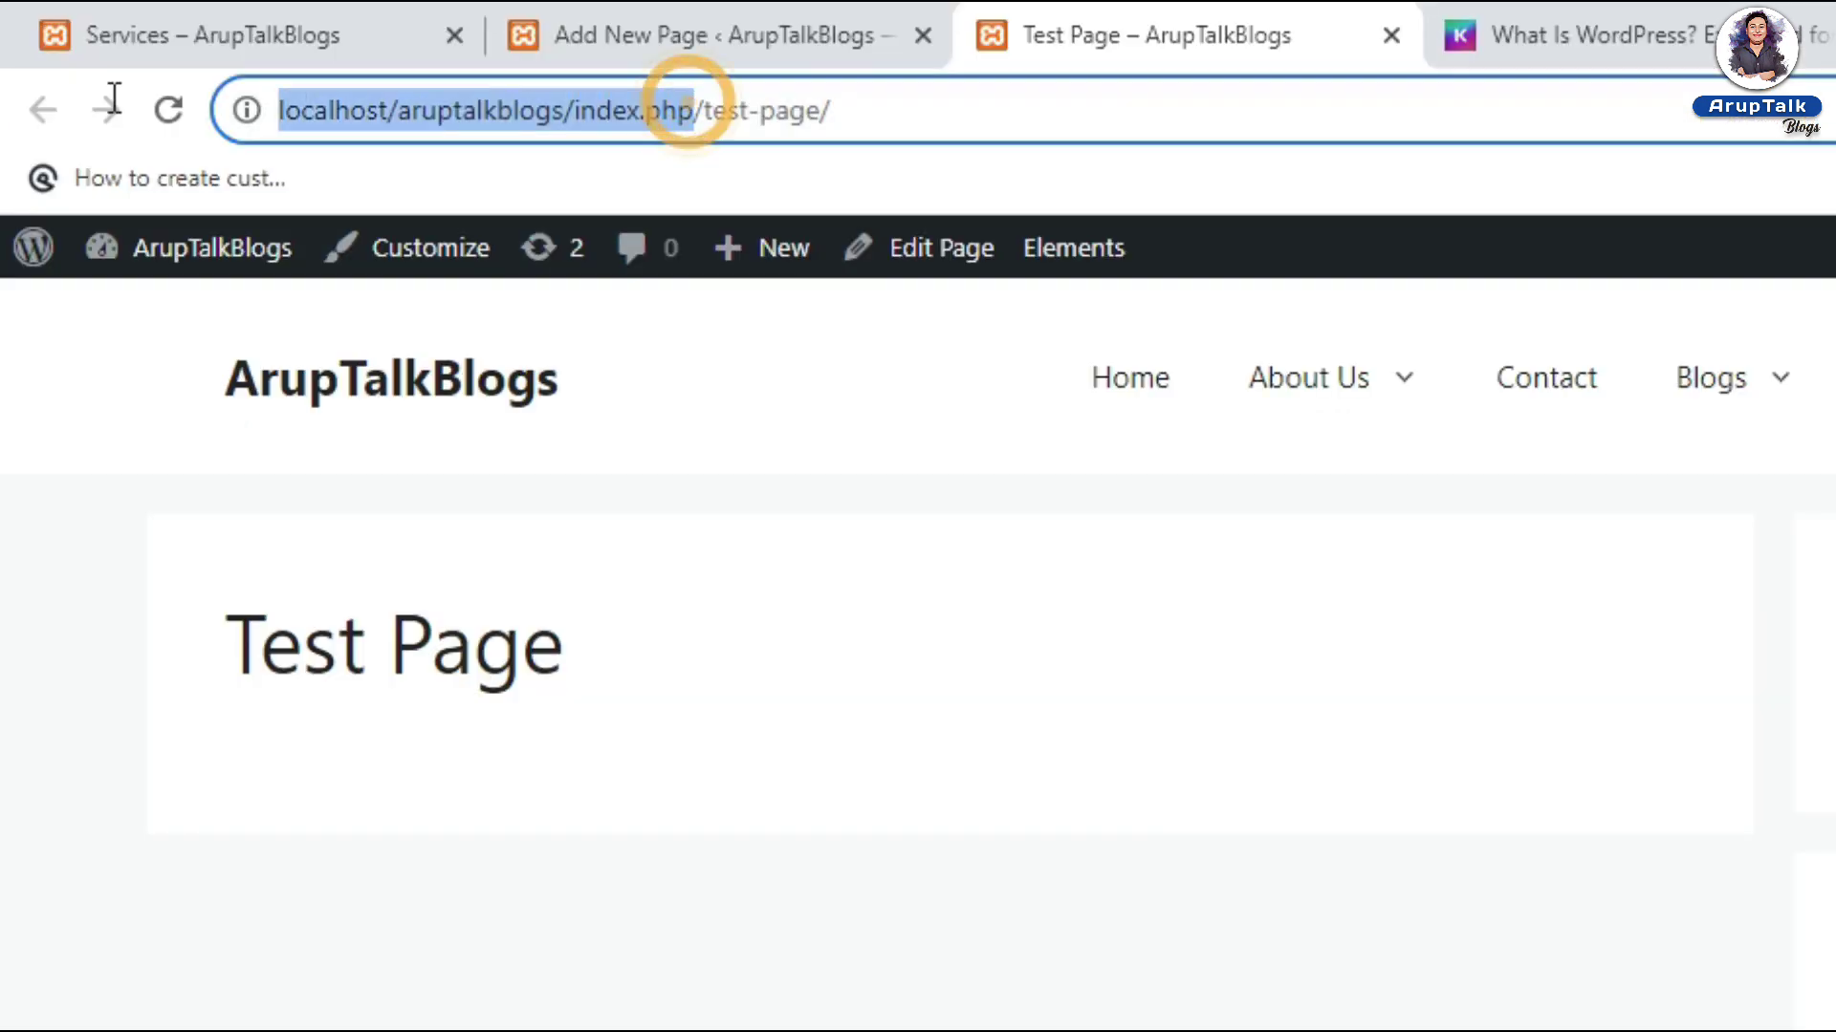
{"action": "left_click_drag", "start_coordinate": [705, 111], "coordinate": [779, 111]}
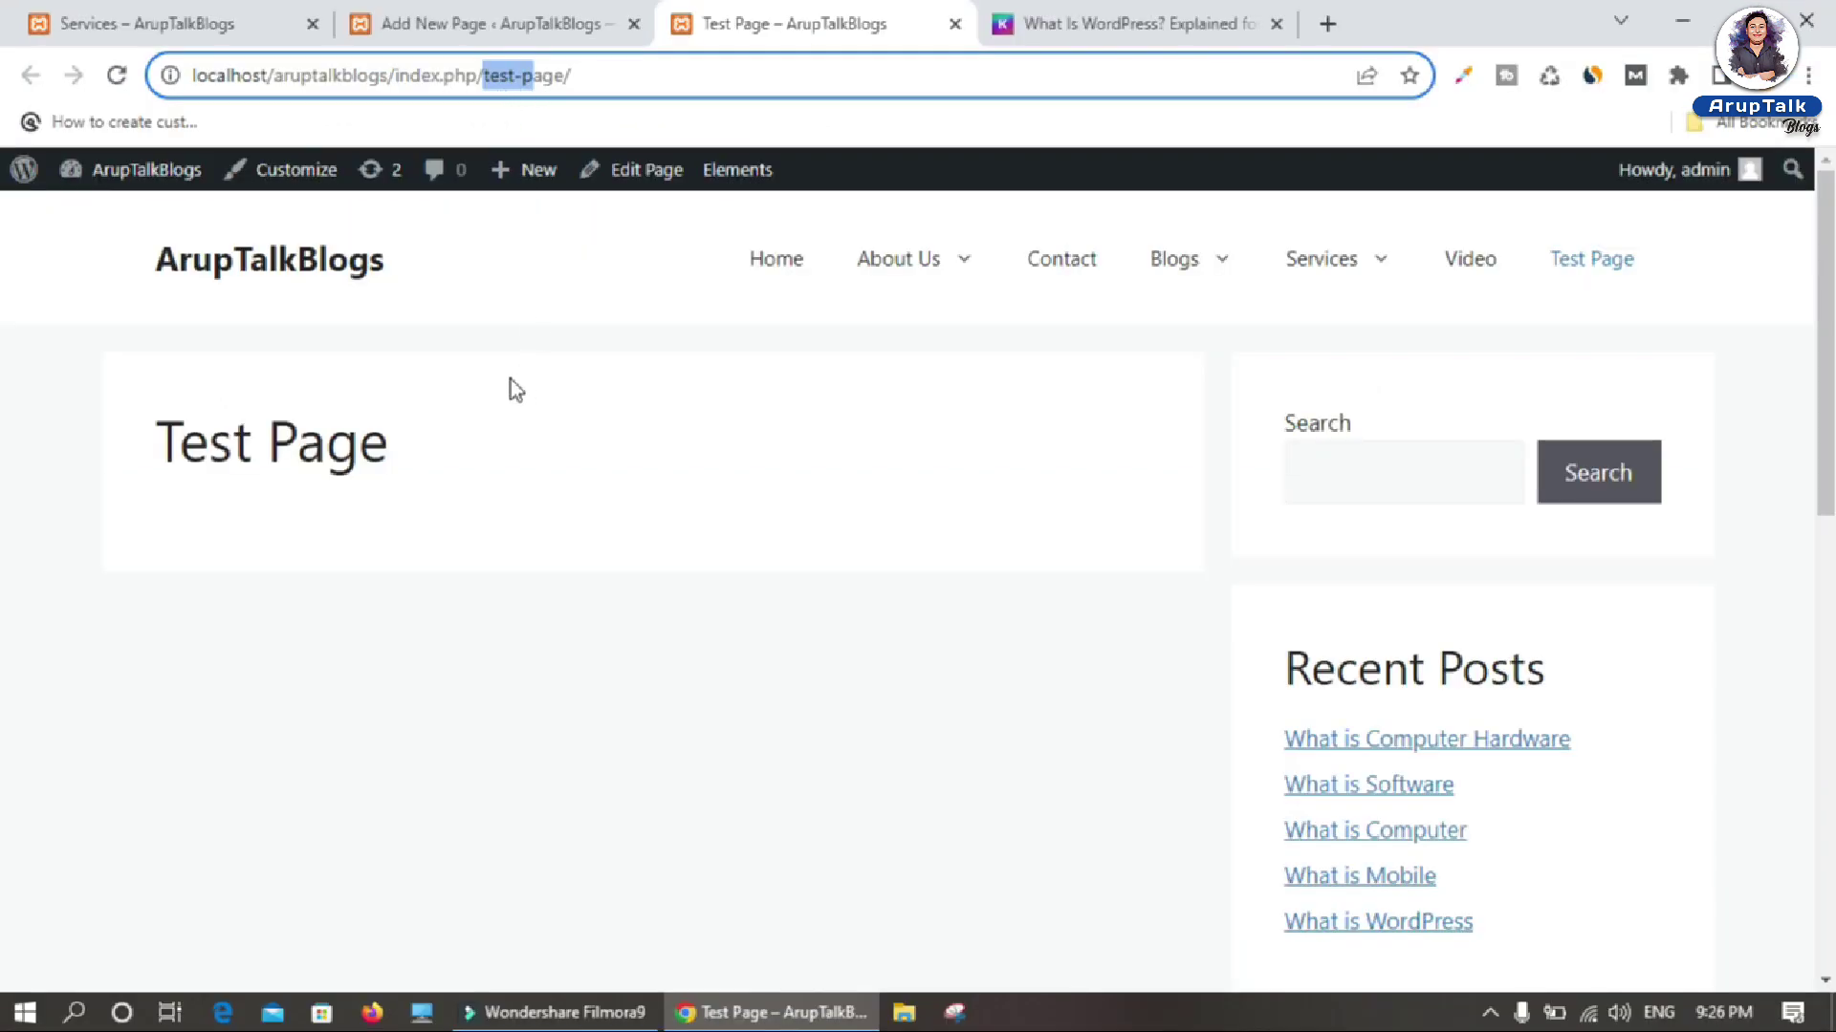
{"action": "left_click_drag", "start_coordinate": [148, 441], "coordinate": [450, 462]}
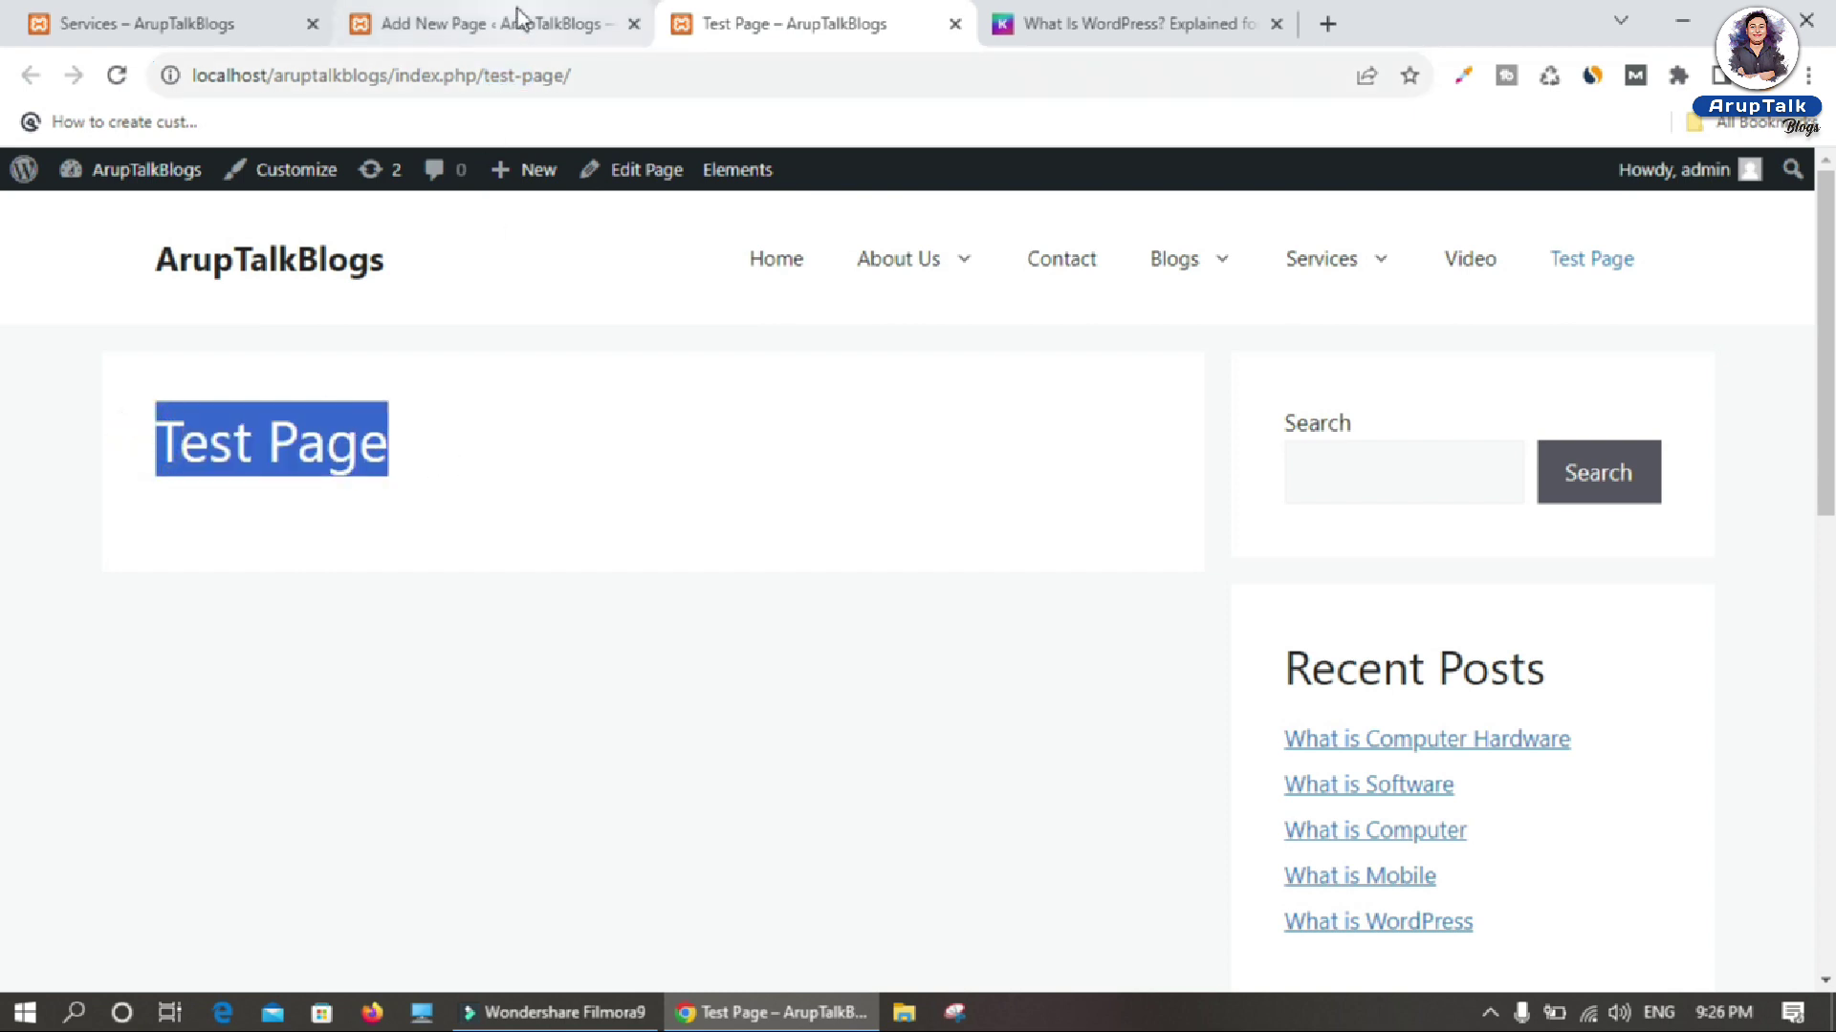
{"action": "left_click", "coordinate": [513, 77]}
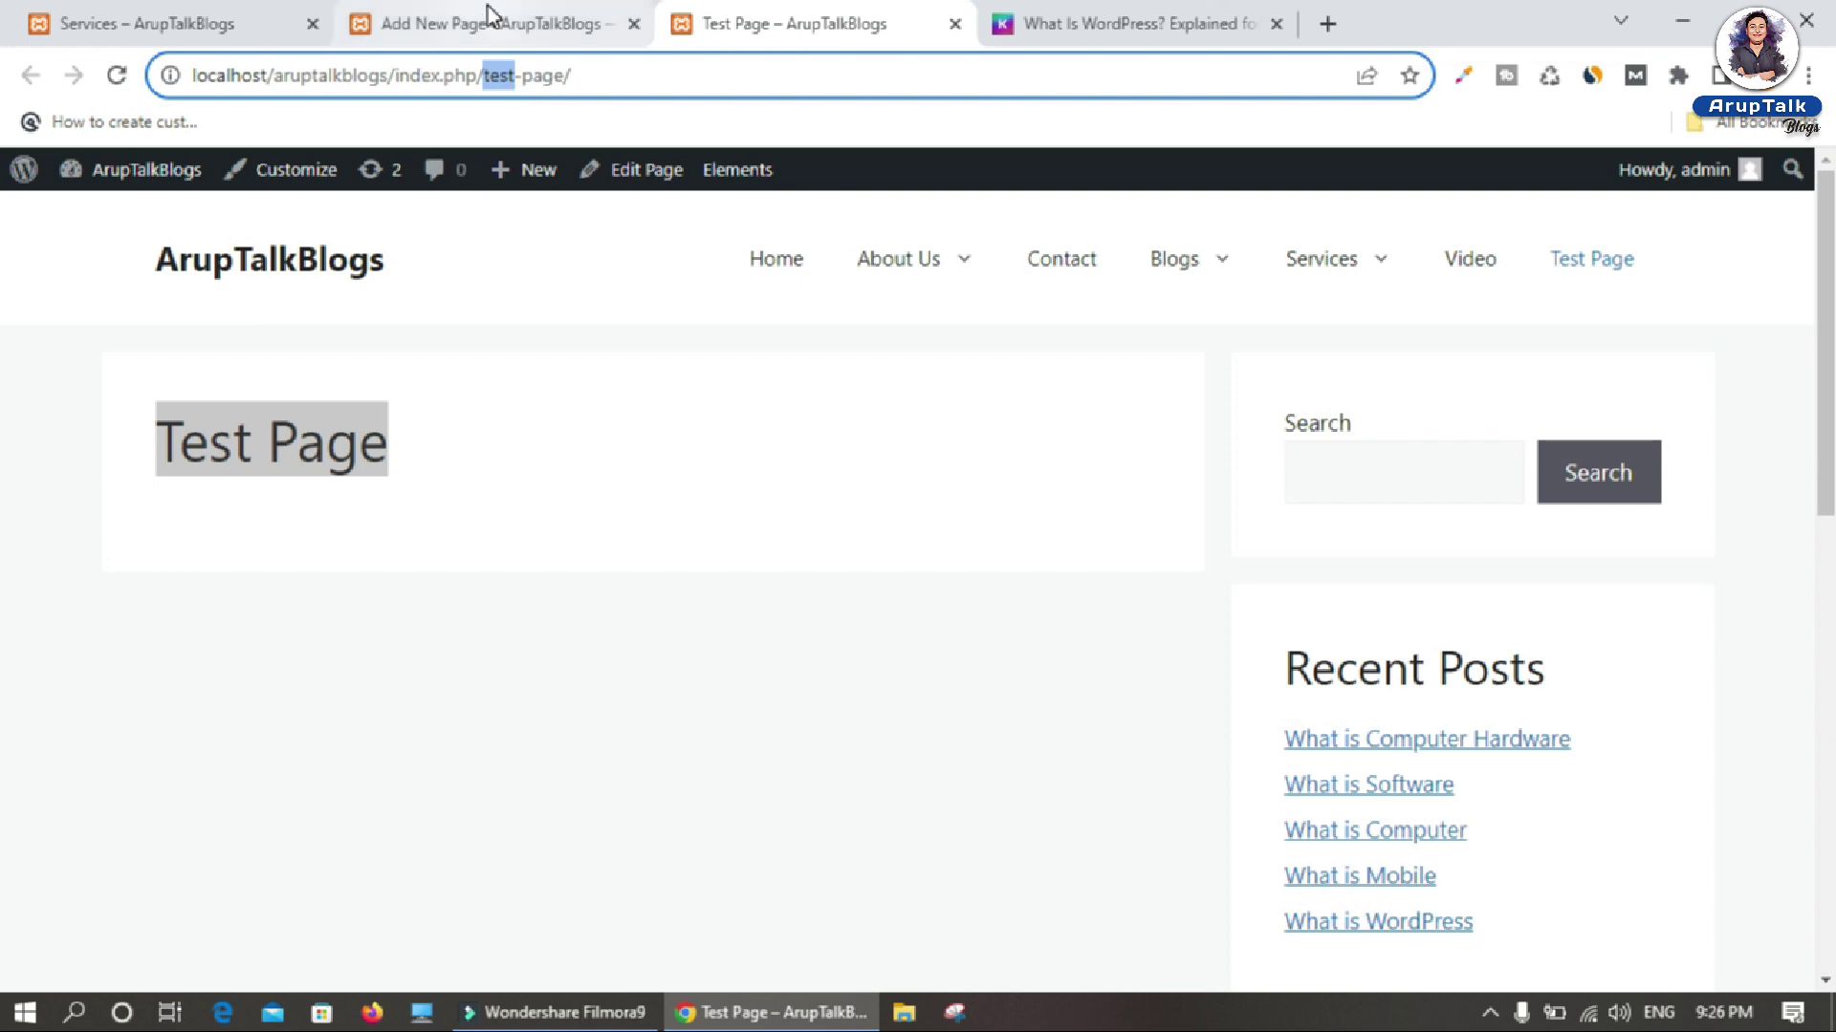
{"action": "left_click", "coordinate": [489, 16]}
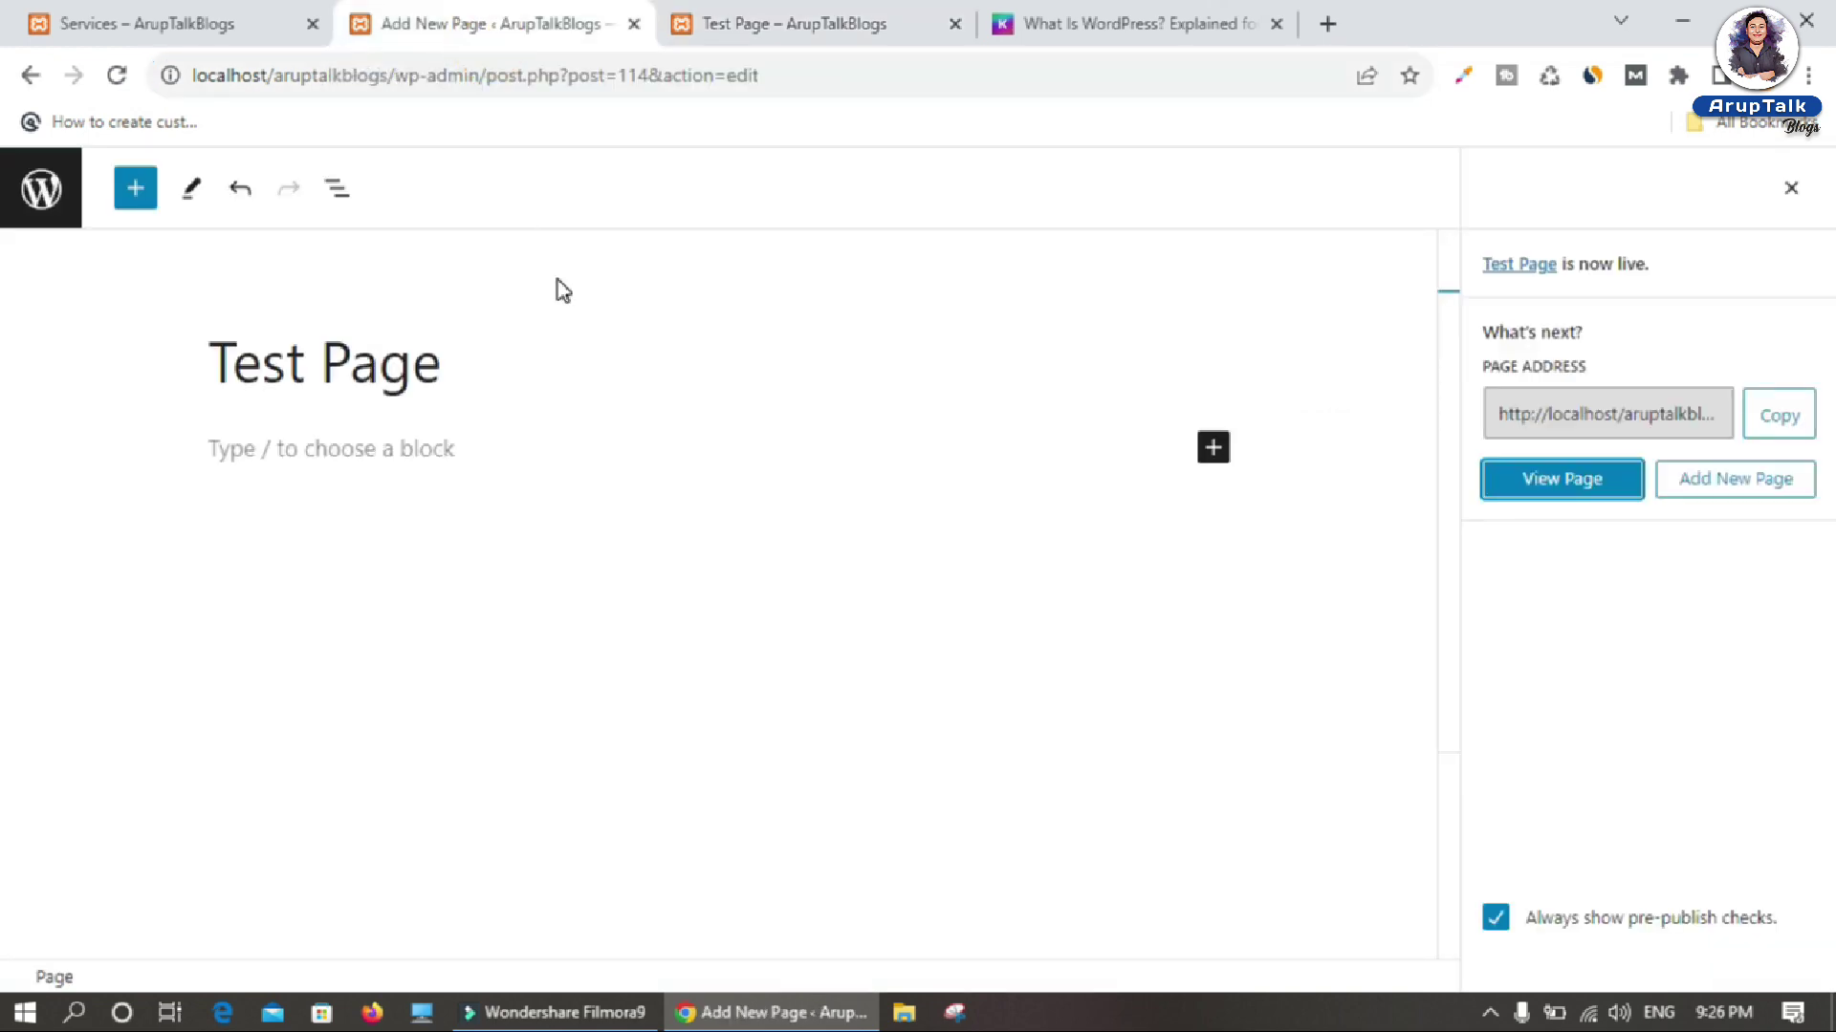
{"action": "left_click", "coordinate": [21, 196]}
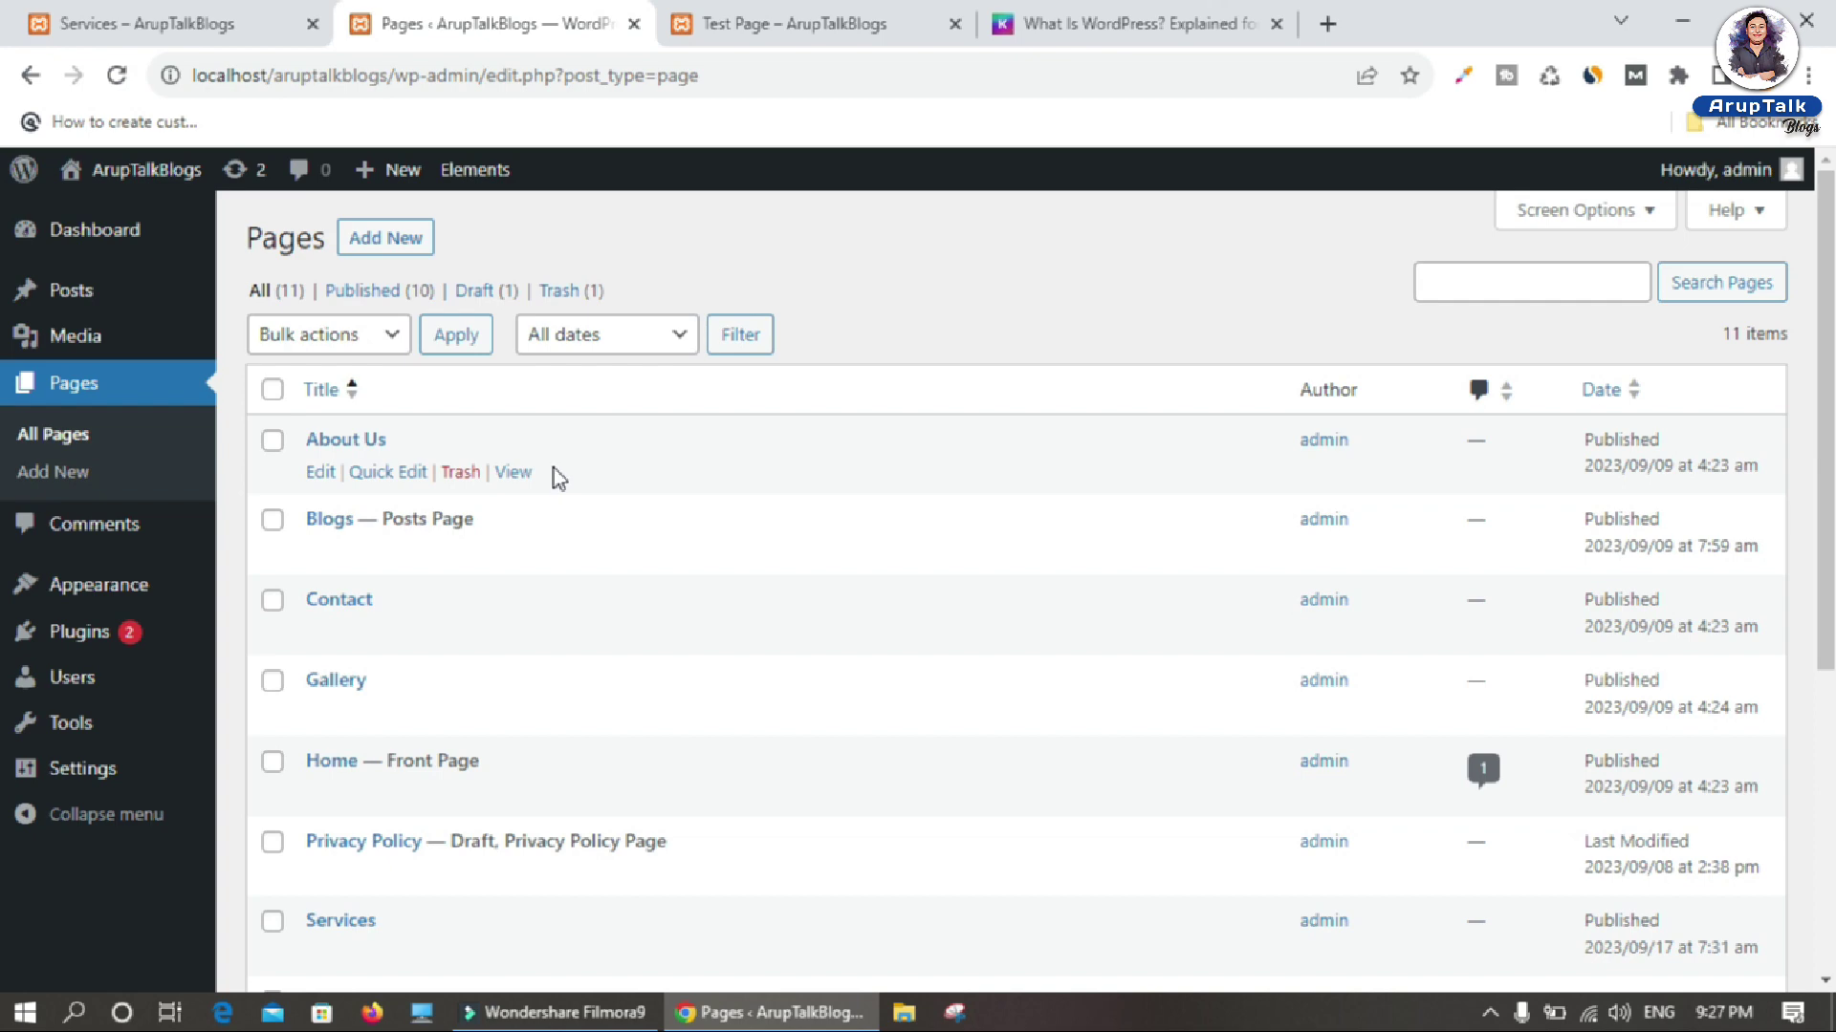
Step: Quick Edit Test Page, prefix its slug with 'my-' to make my-test-page, and update
{"action": "scroll", "coordinate": [554, 468], "scroll_direction": "down", "scroll_amount": 5}
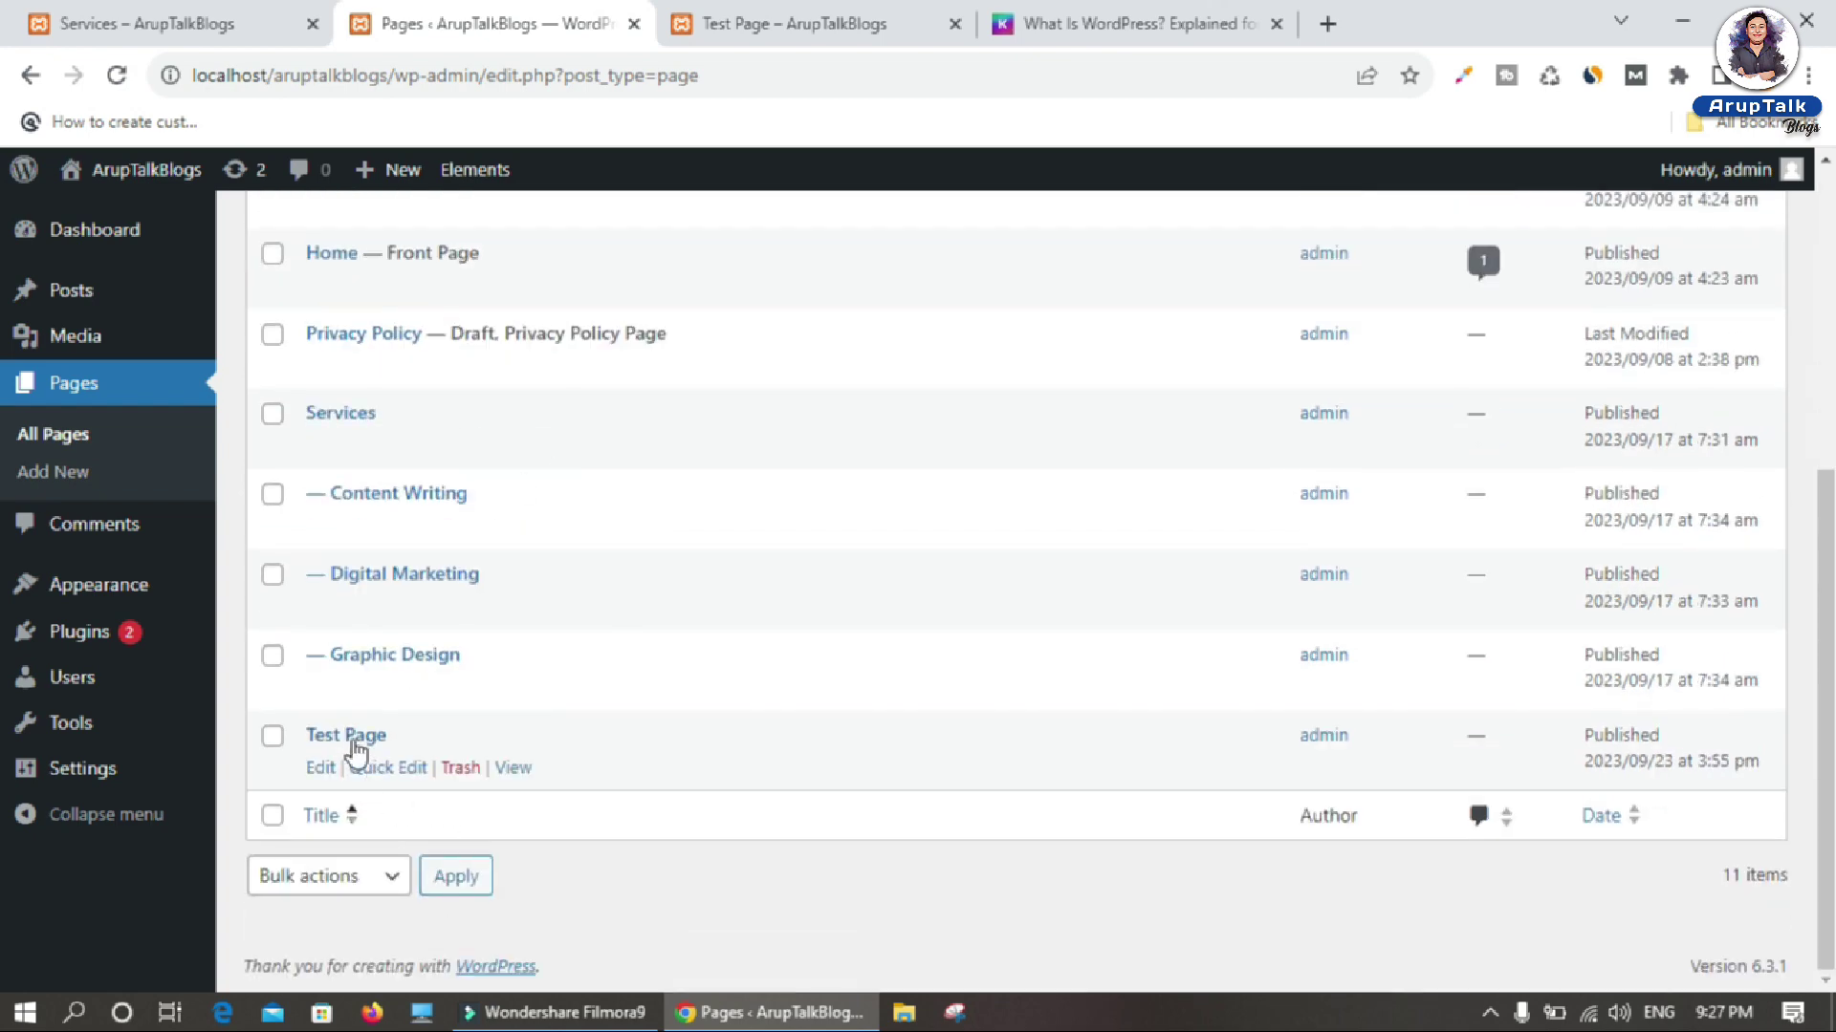
{"action": "left_click", "coordinate": [375, 767]}
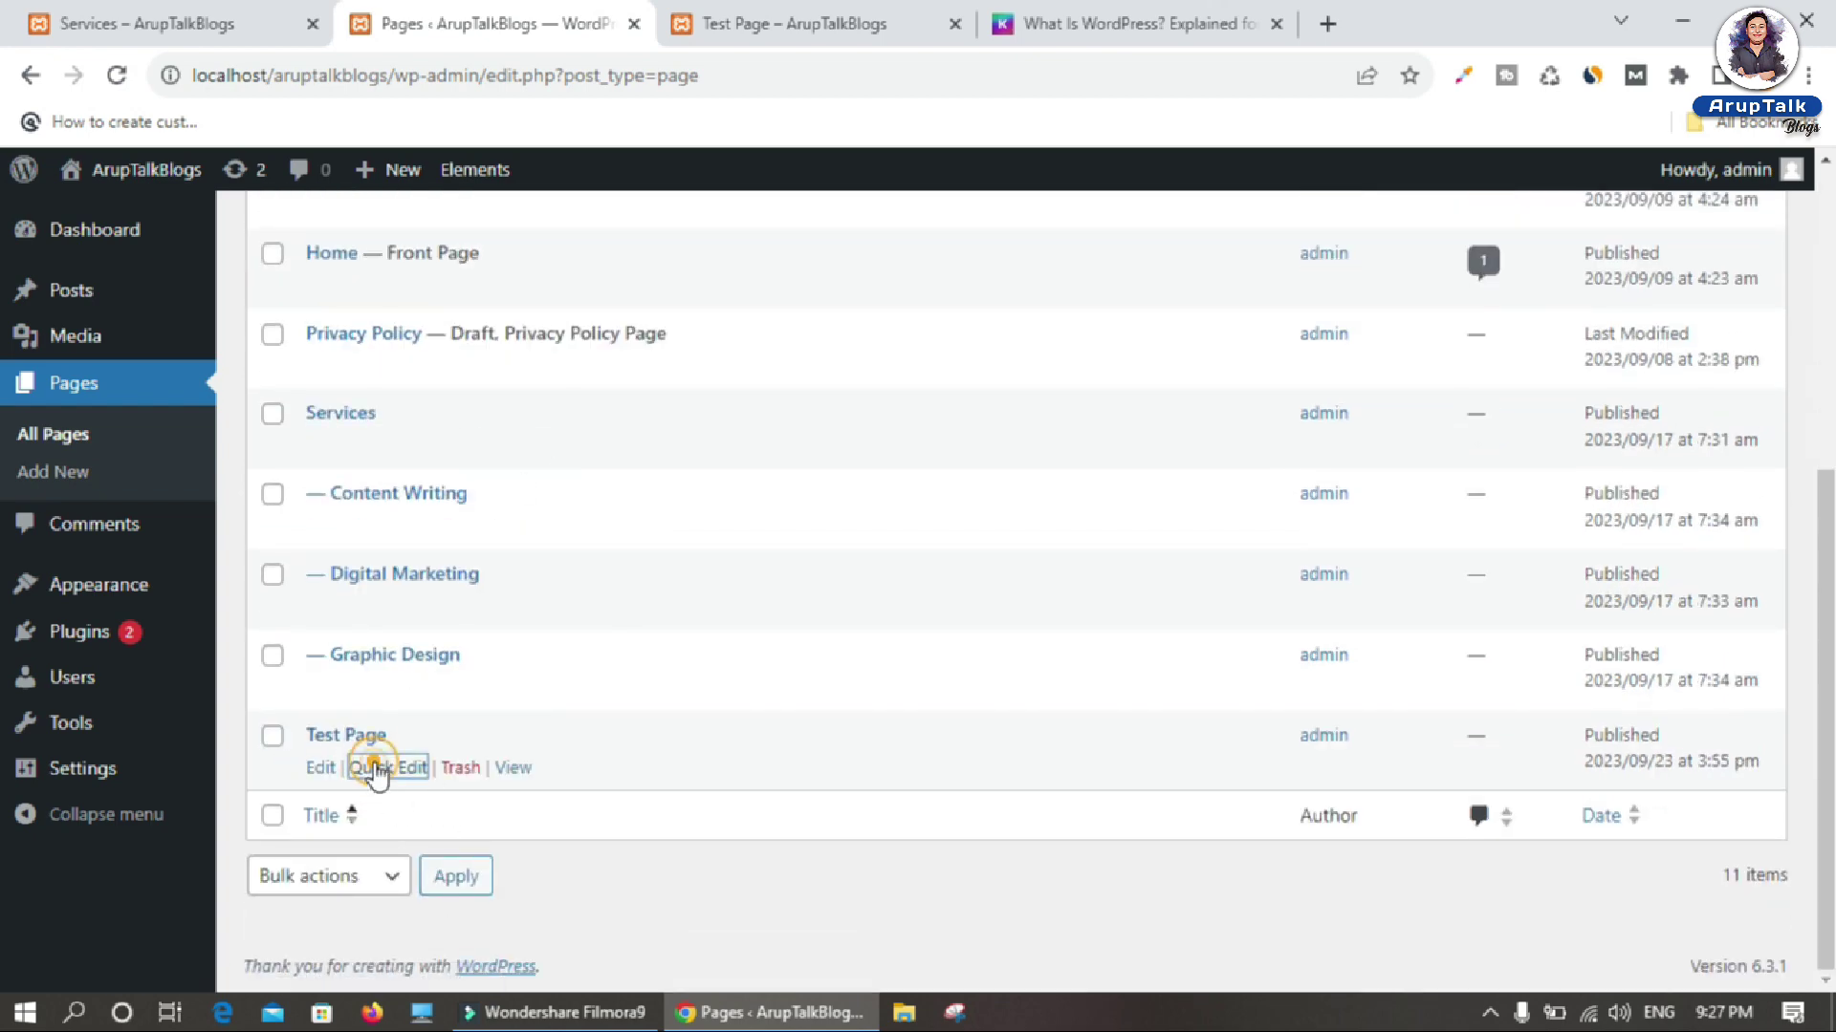
{"action": "scroll", "coordinate": [432, 764], "scroll_direction": "down", "scroll_amount": 3}
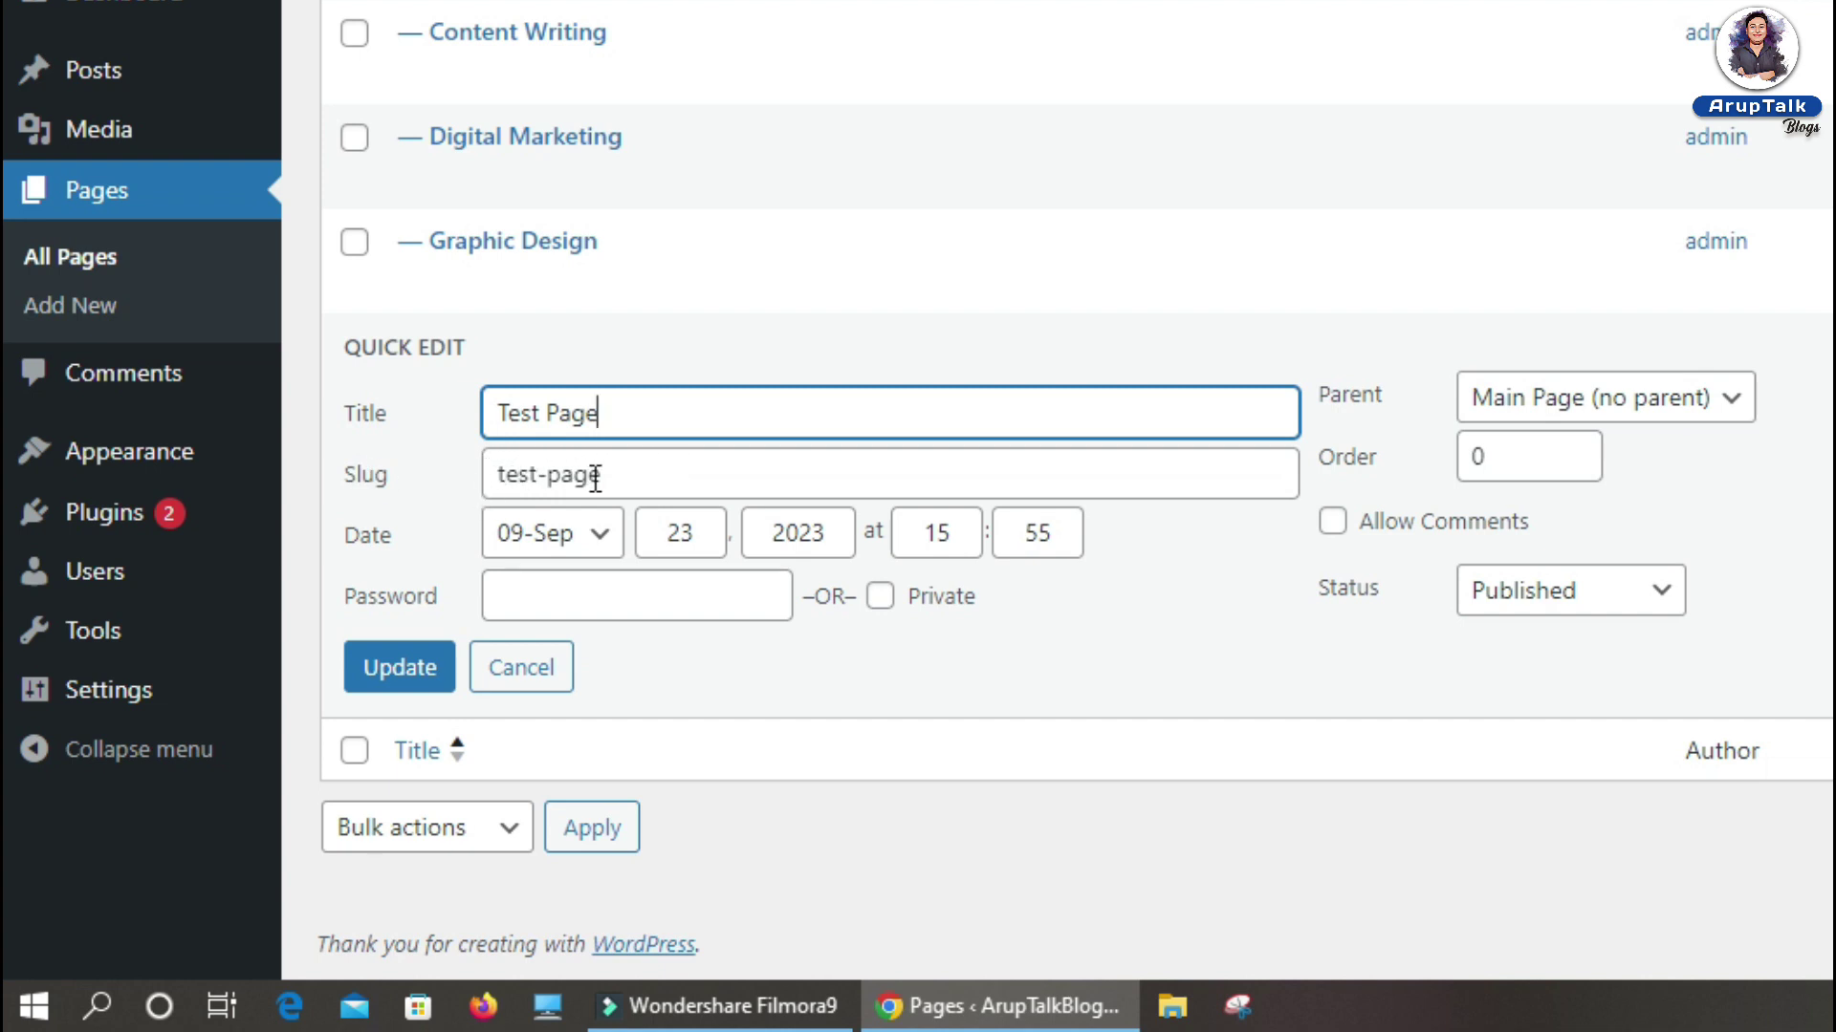
{"action": "left_click", "coordinate": [503, 478]}
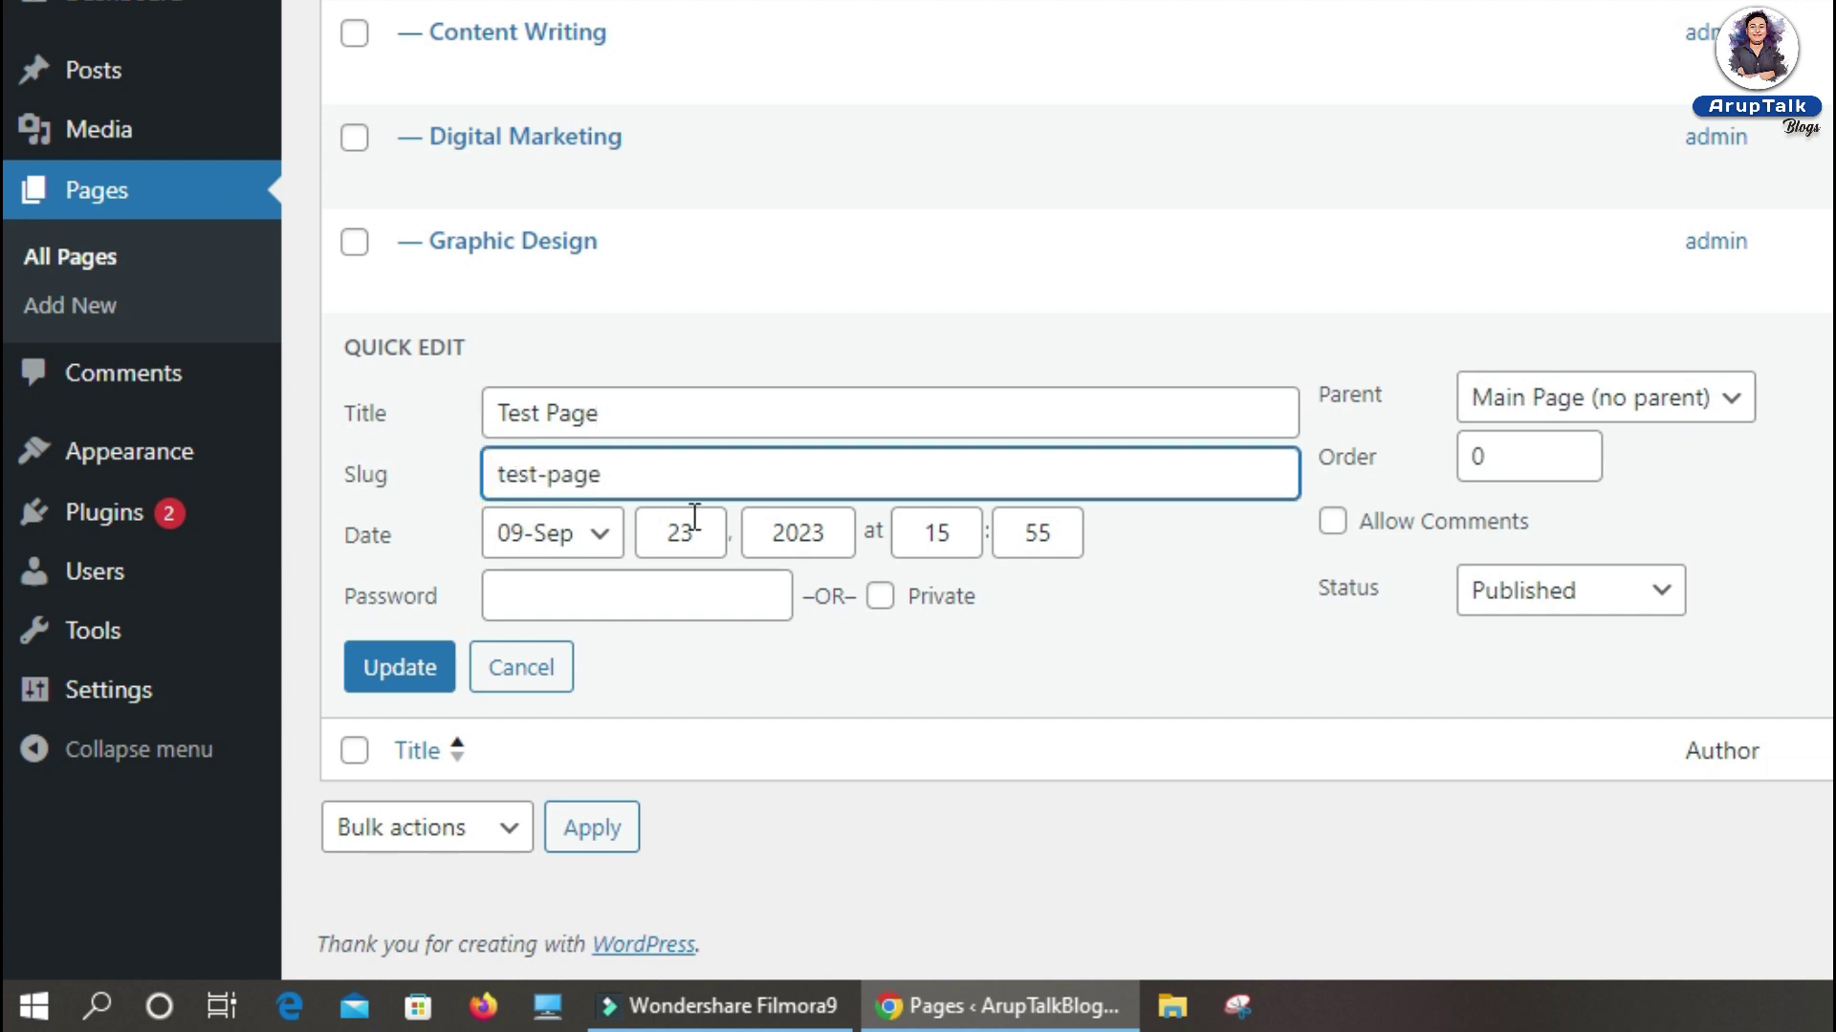
{"action": "type", "text": "my"}
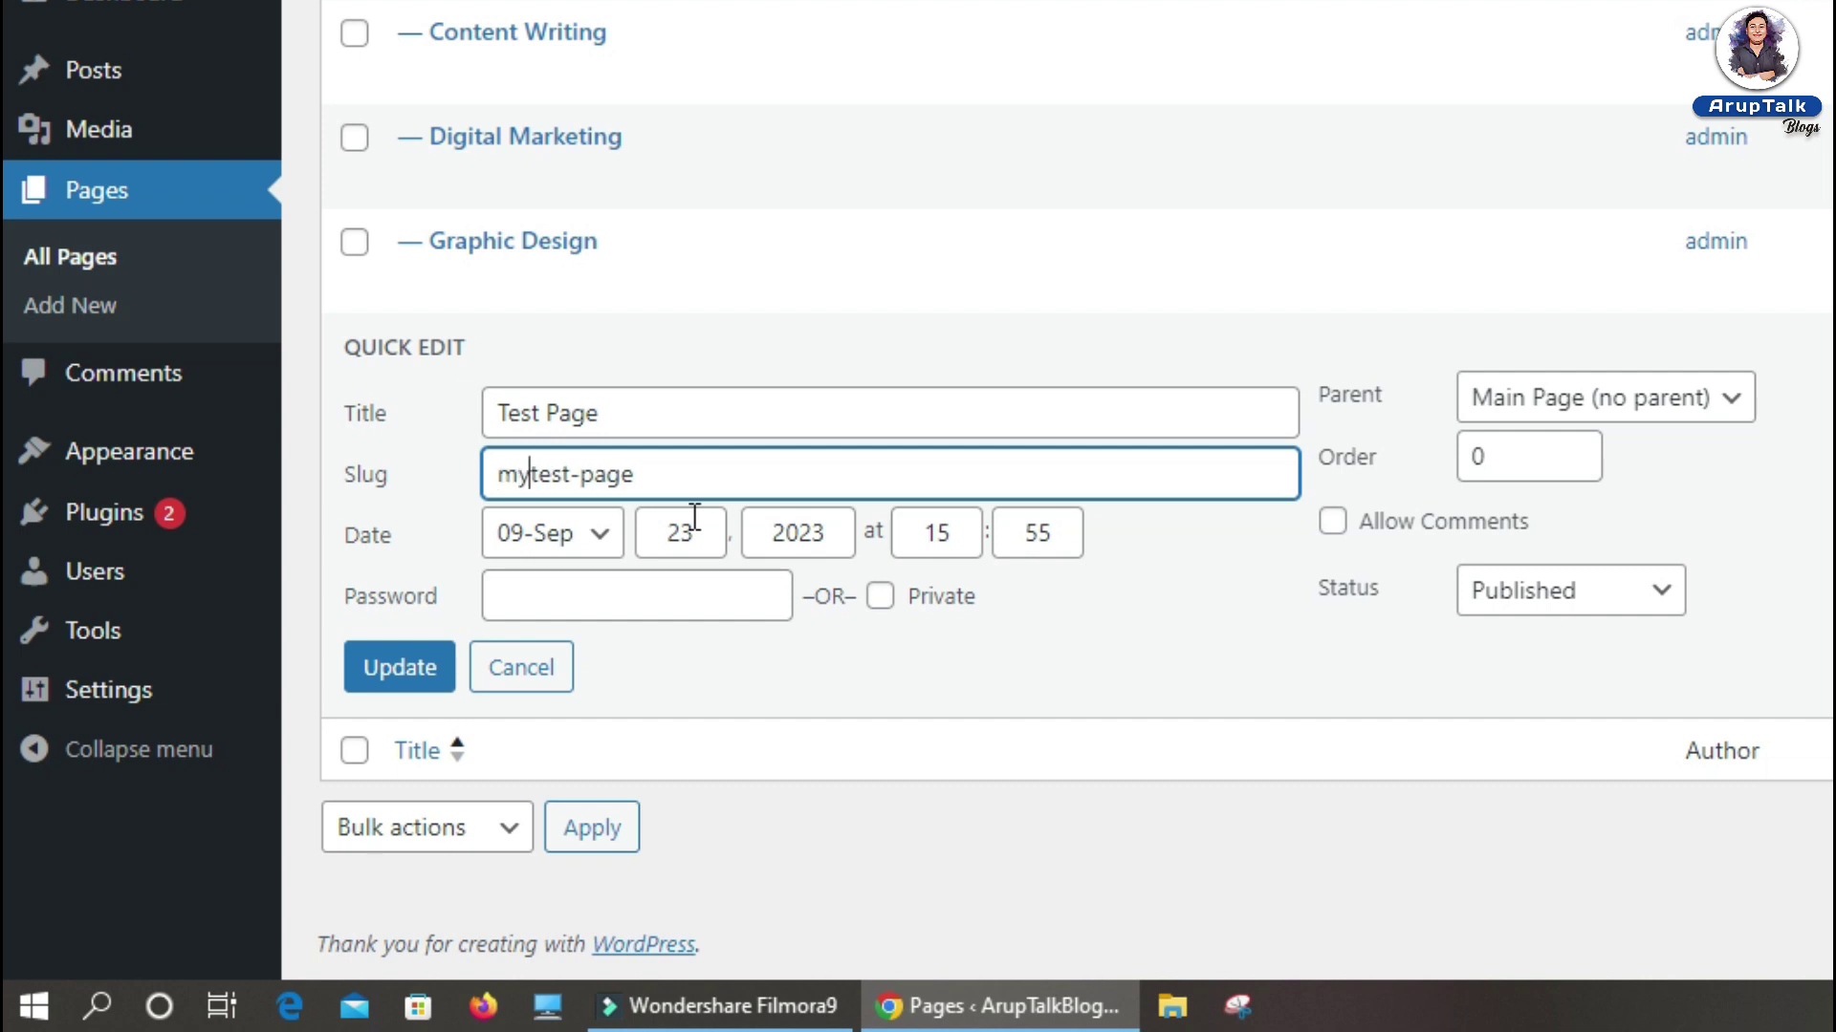
{"action": "type", "text": "-"}
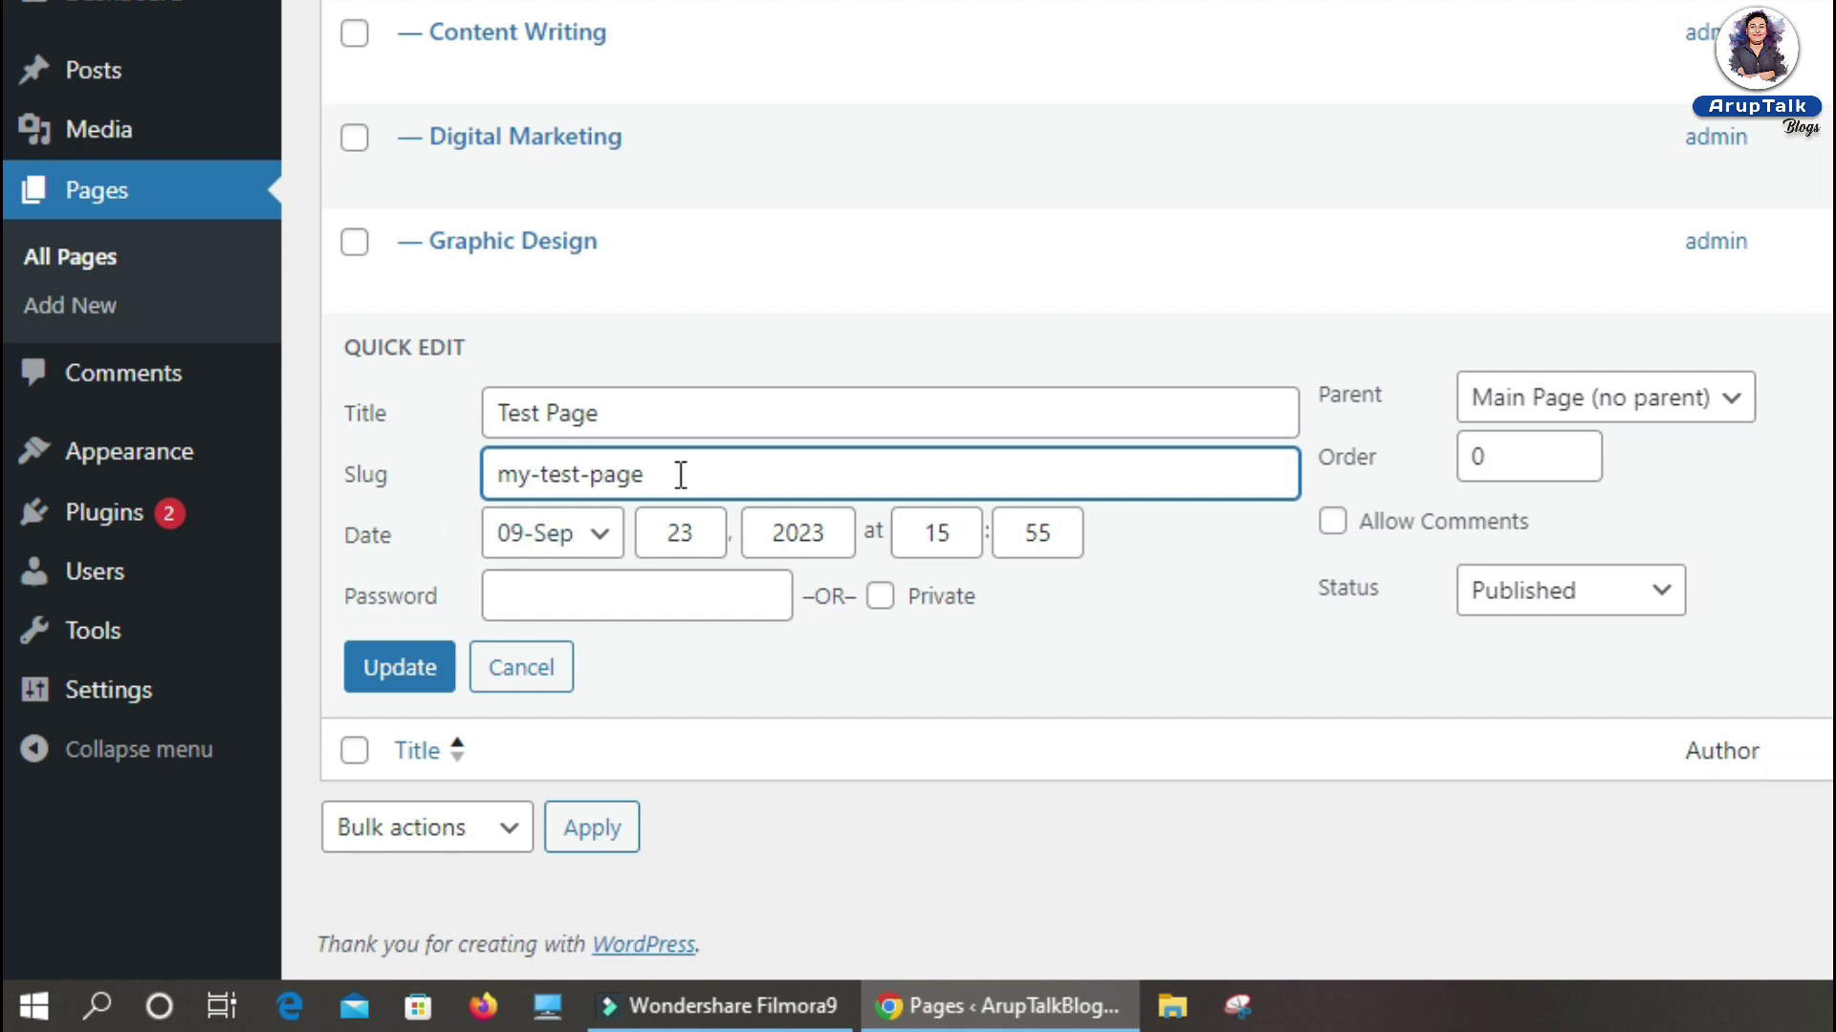
{"action": "triple_click", "coordinate": [892, 480]}
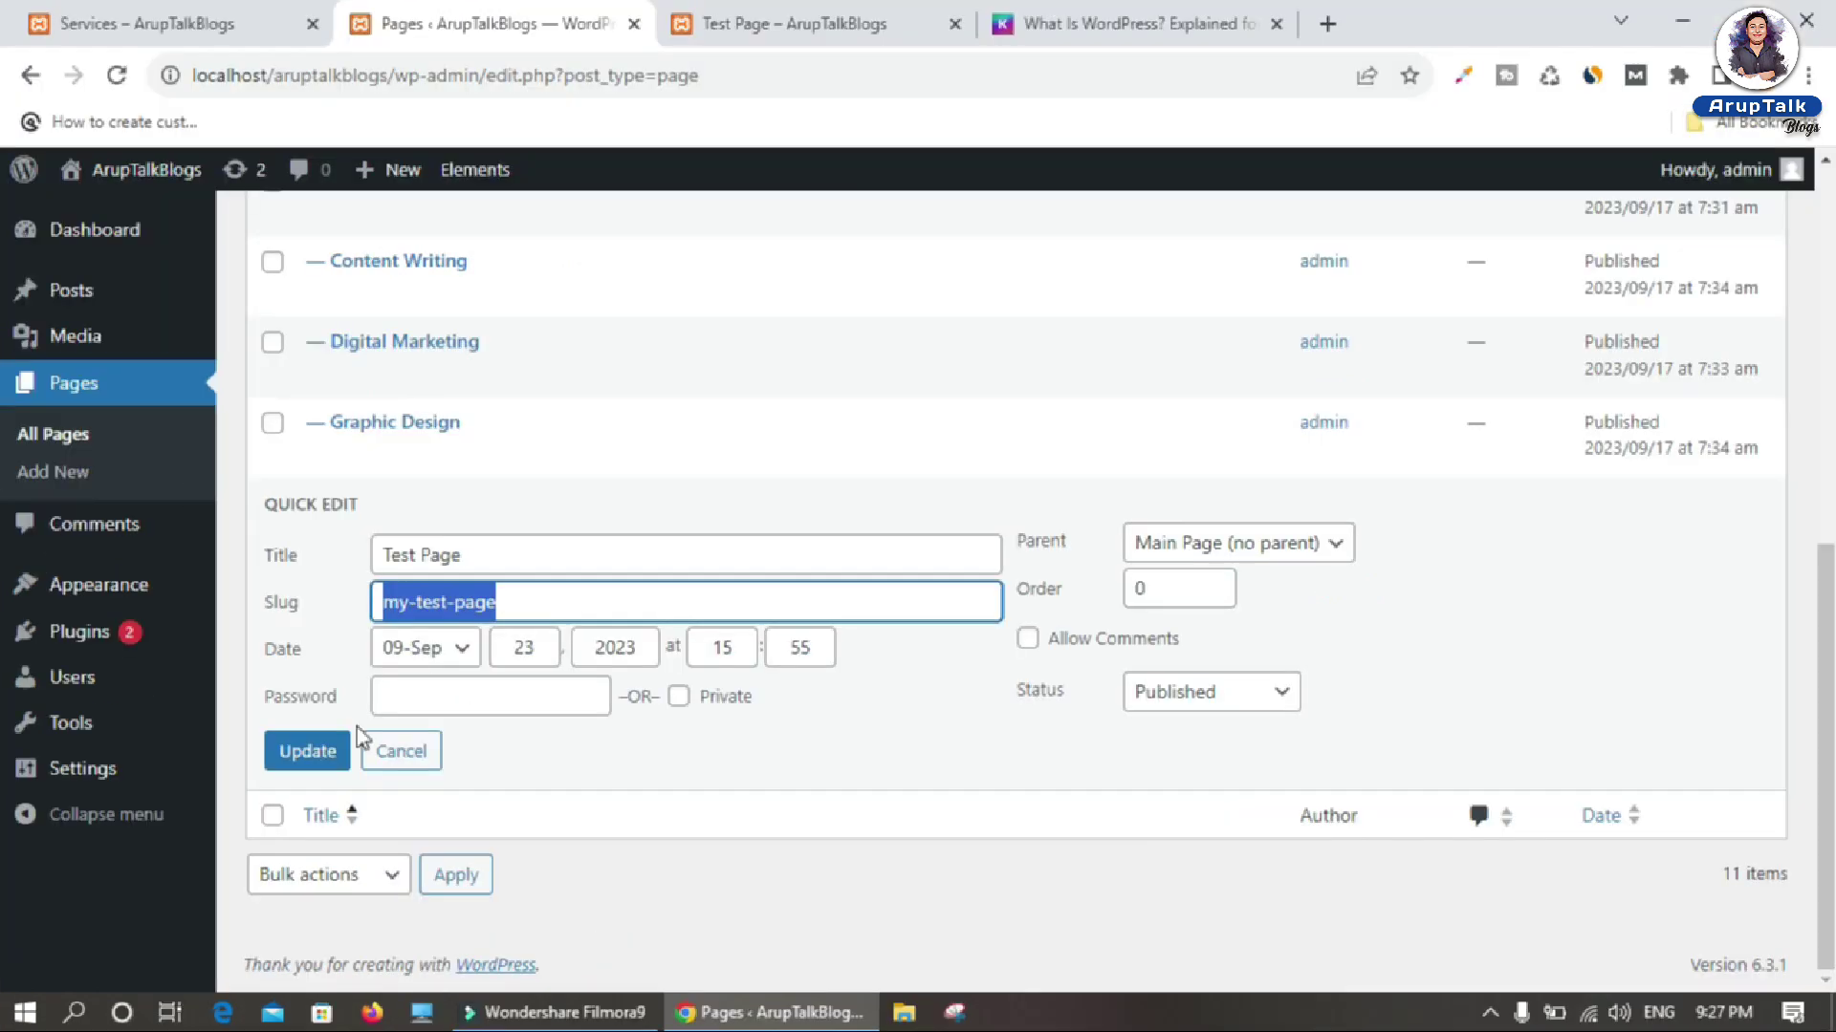
{"action": "left_click", "coordinate": [396, 669]}
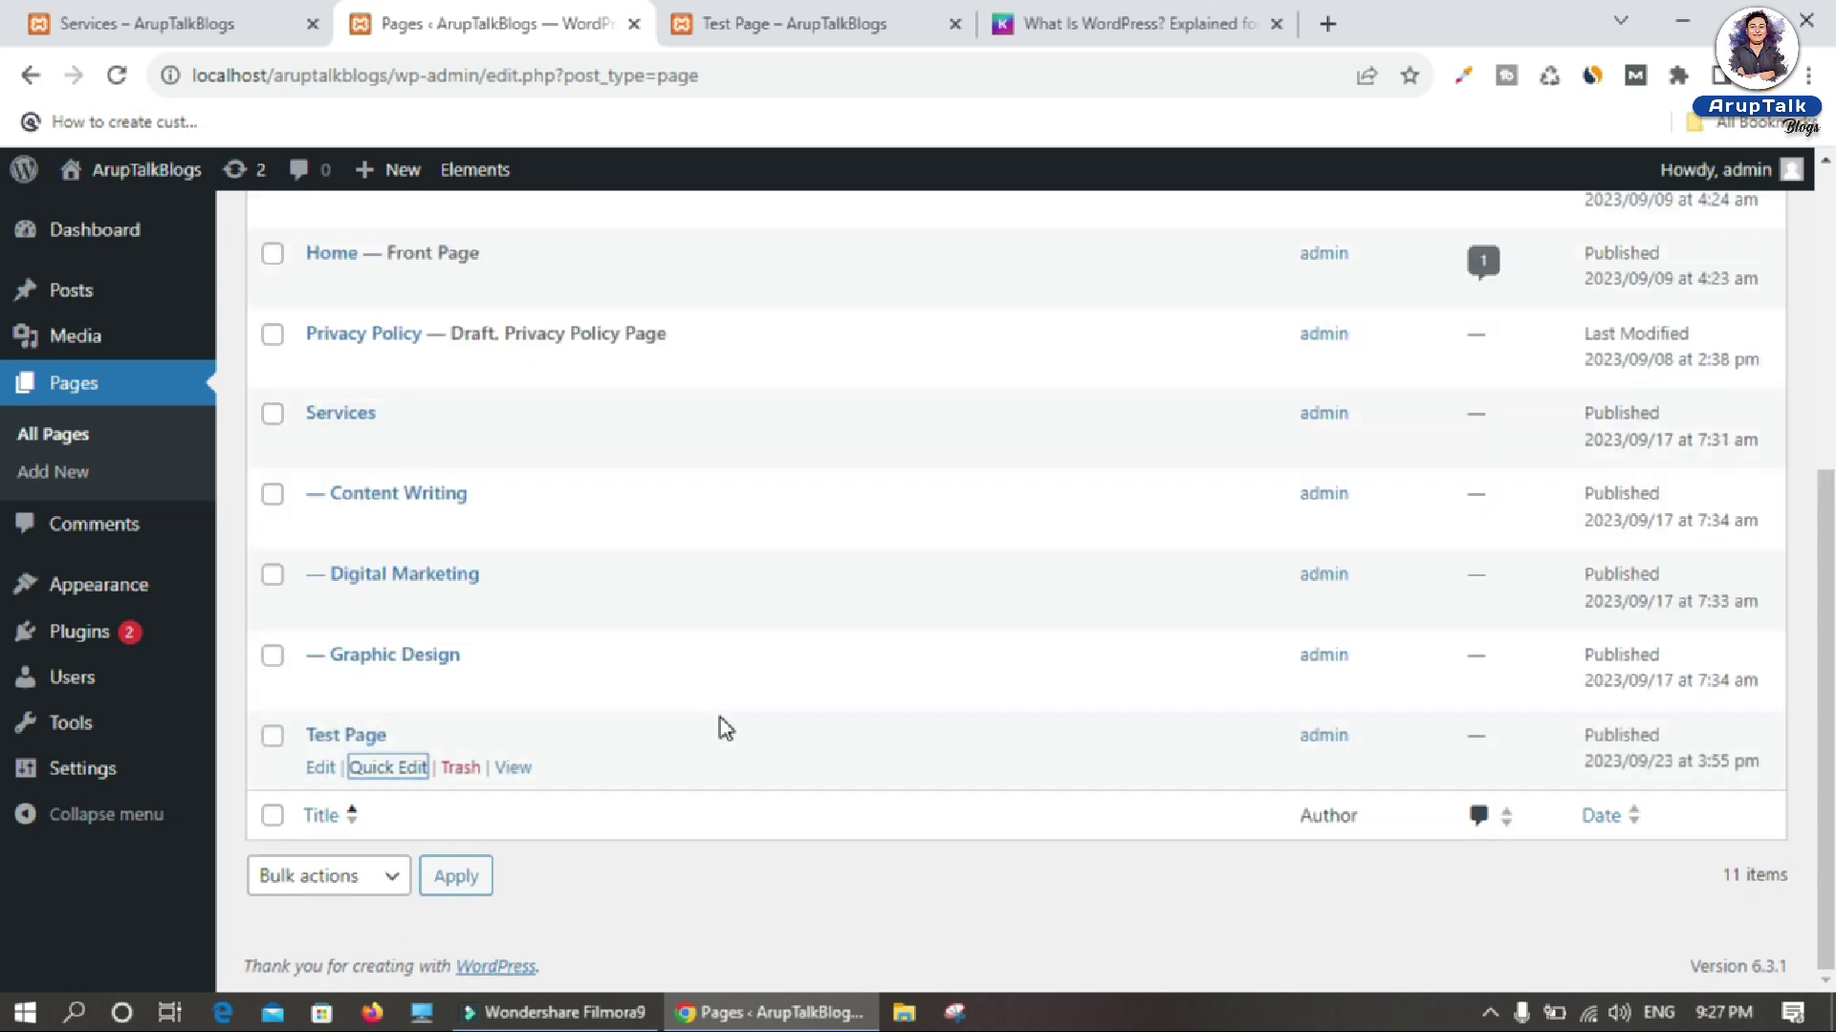
Step: Reload the live site, open Test Page, and check its address ends in index.php/my-test-page
{"action": "left_click", "coordinate": [812, 27]}
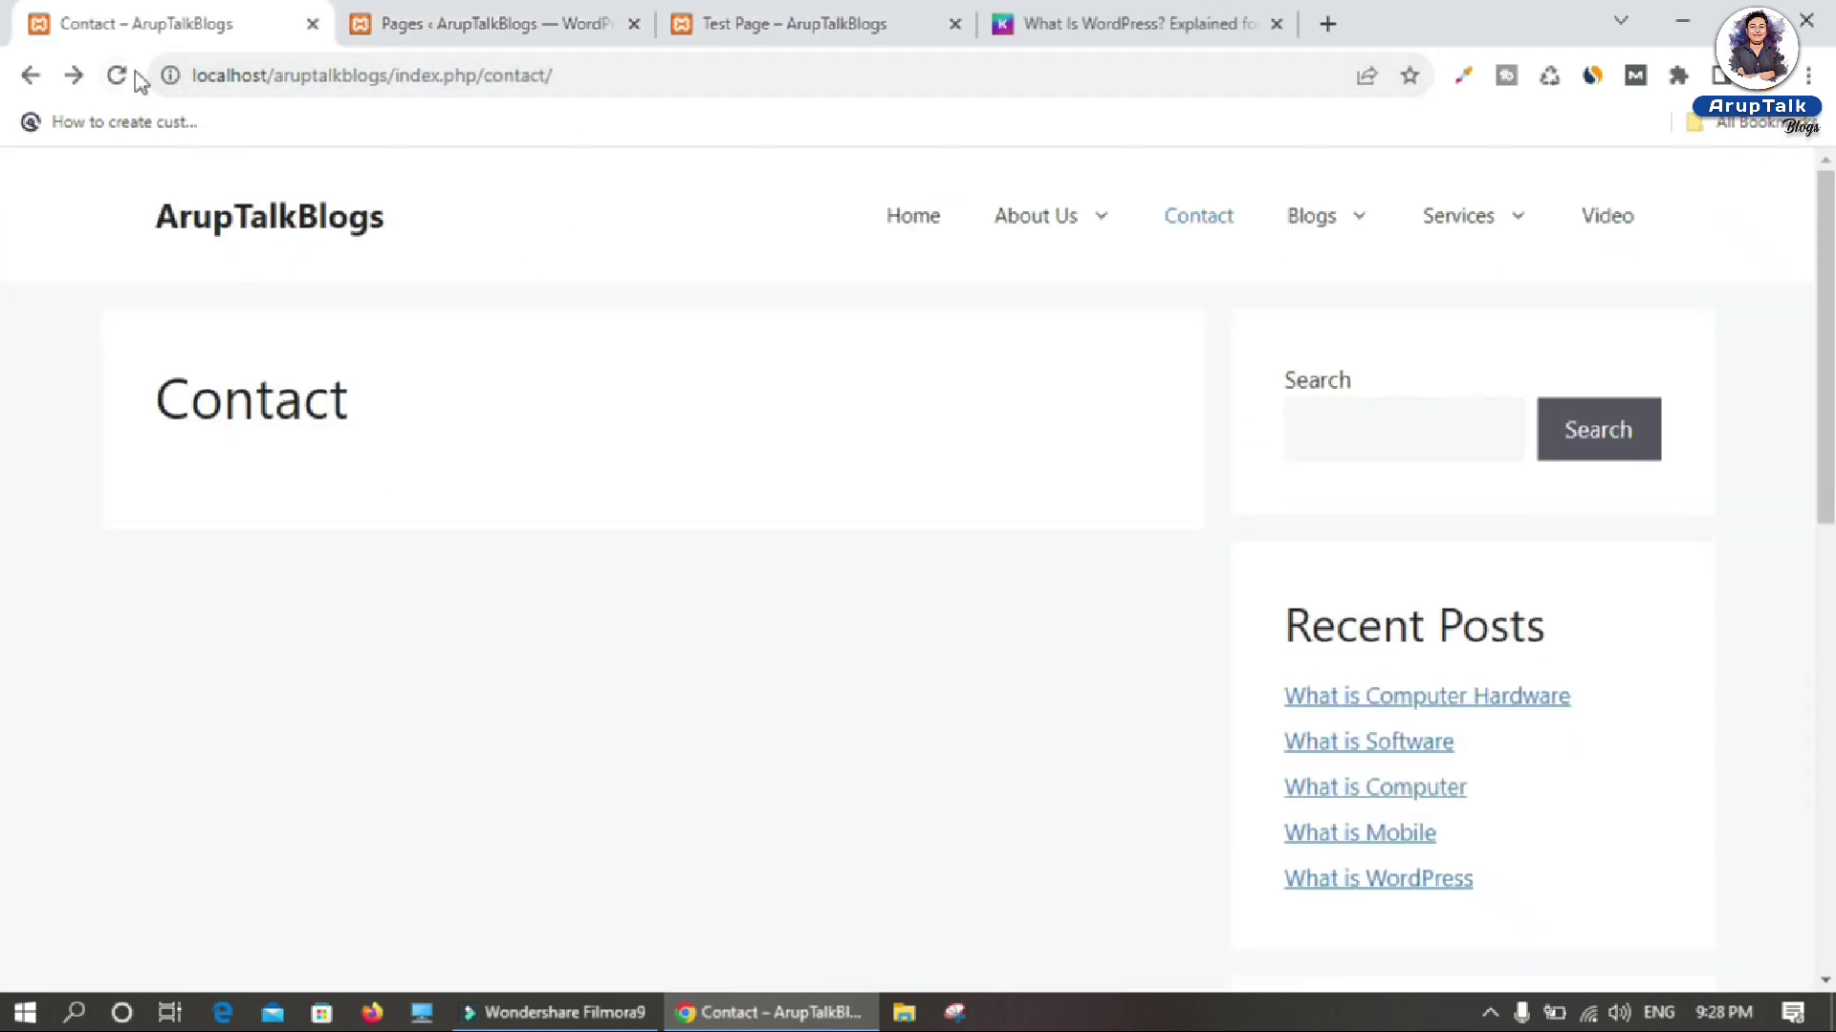
{"action": "left_click", "coordinate": [117, 75]}
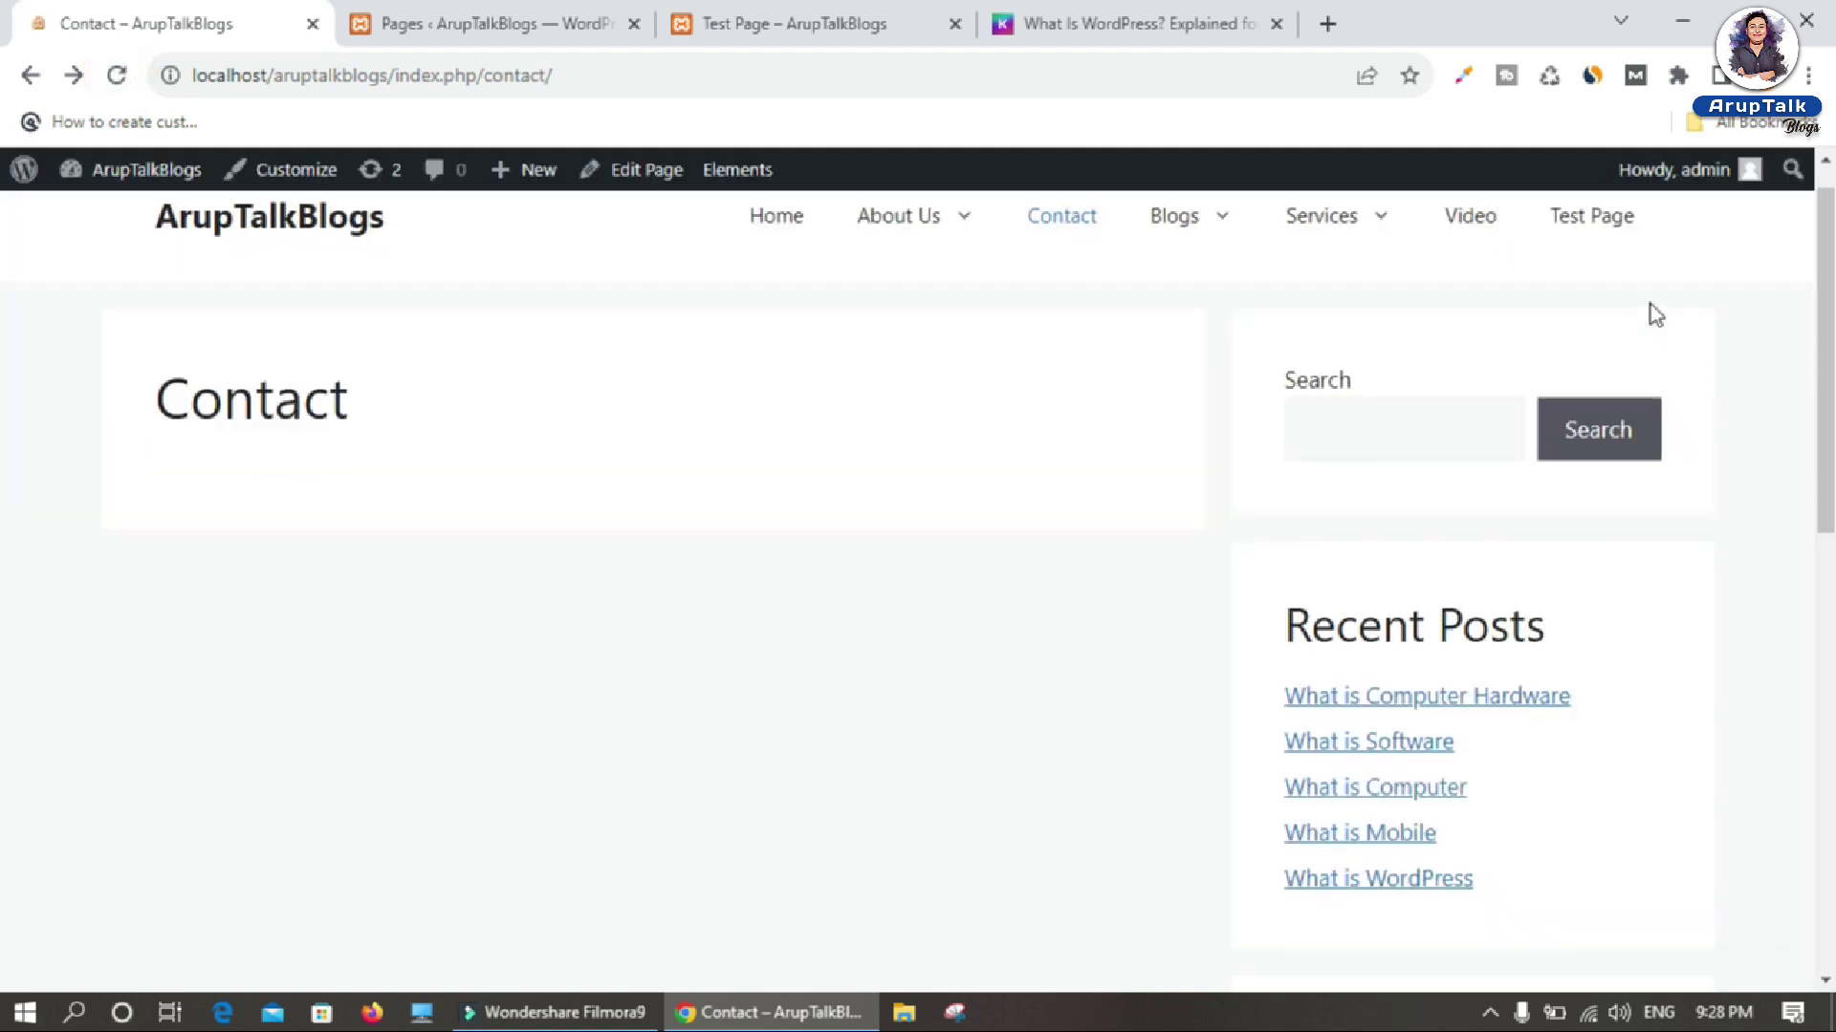
{"action": "left_click", "coordinate": [1584, 225]}
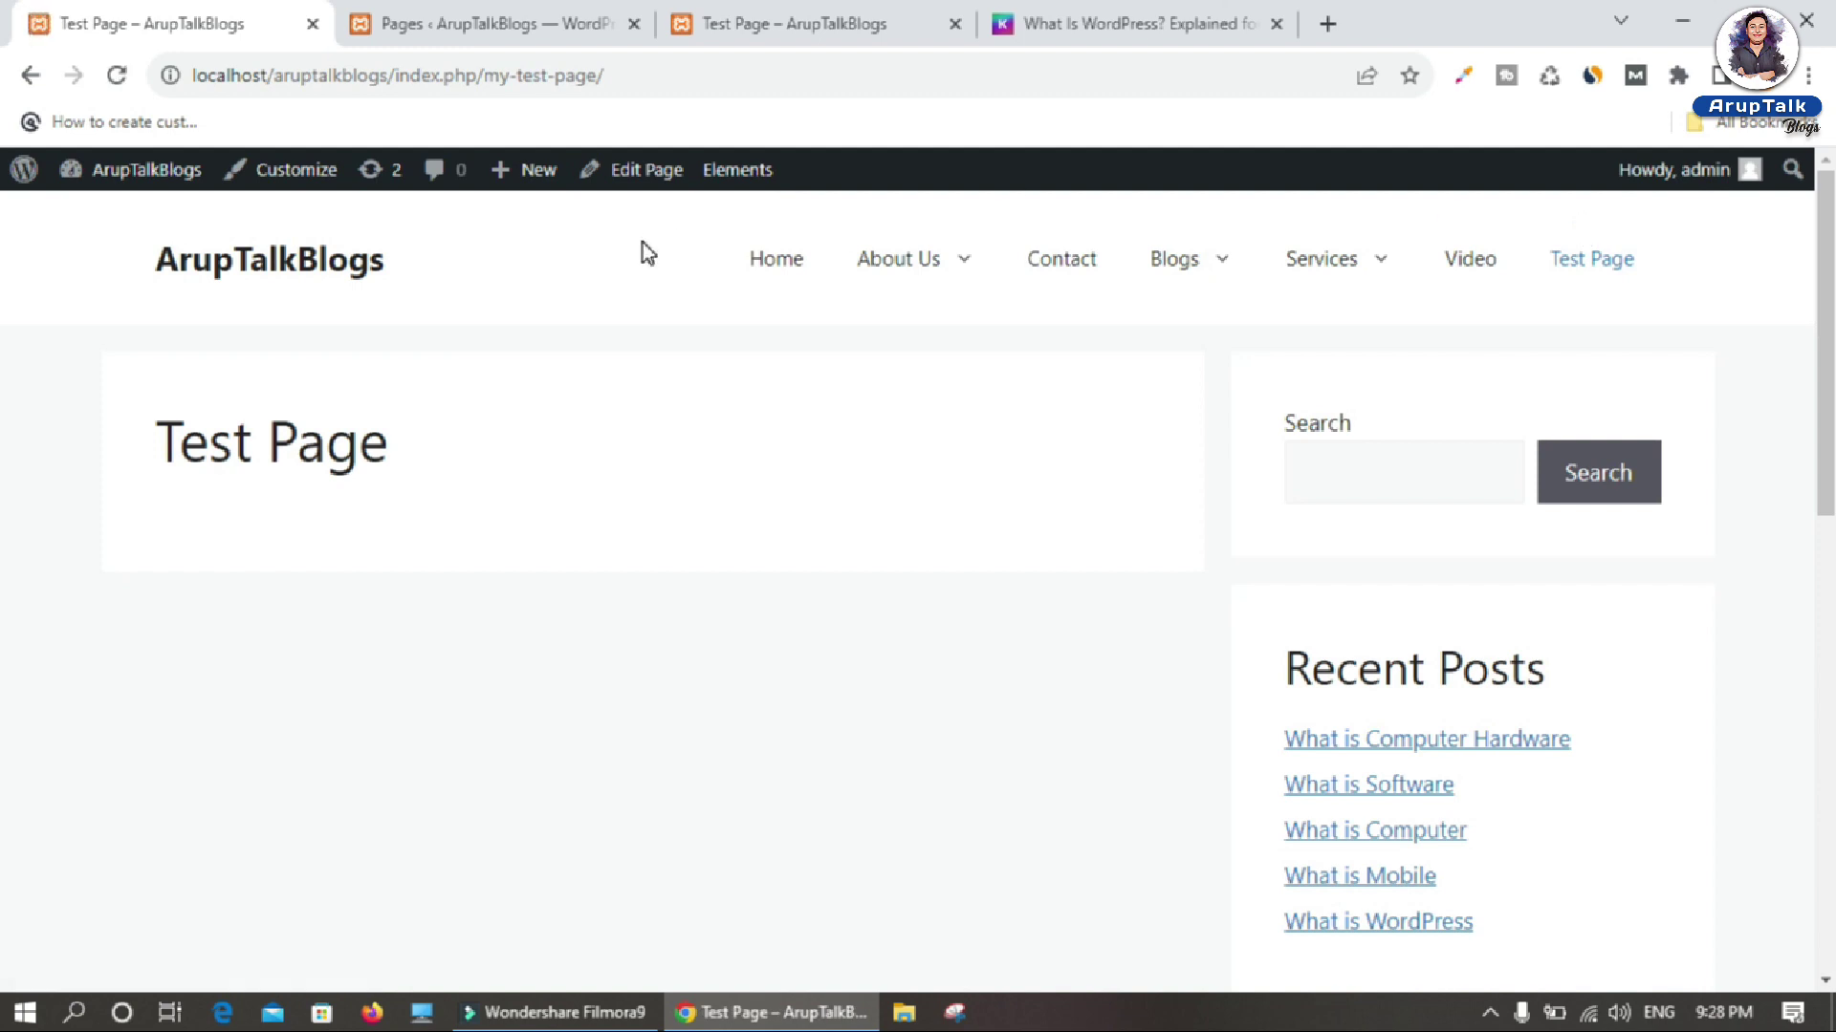
{"action": "left_click_drag", "start_coordinate": [485, 75], "coordinate": [573, 76]}
{"action": "left_click_drag", "start_coordinate": [779, 103], "coordinate": [812, 103]}
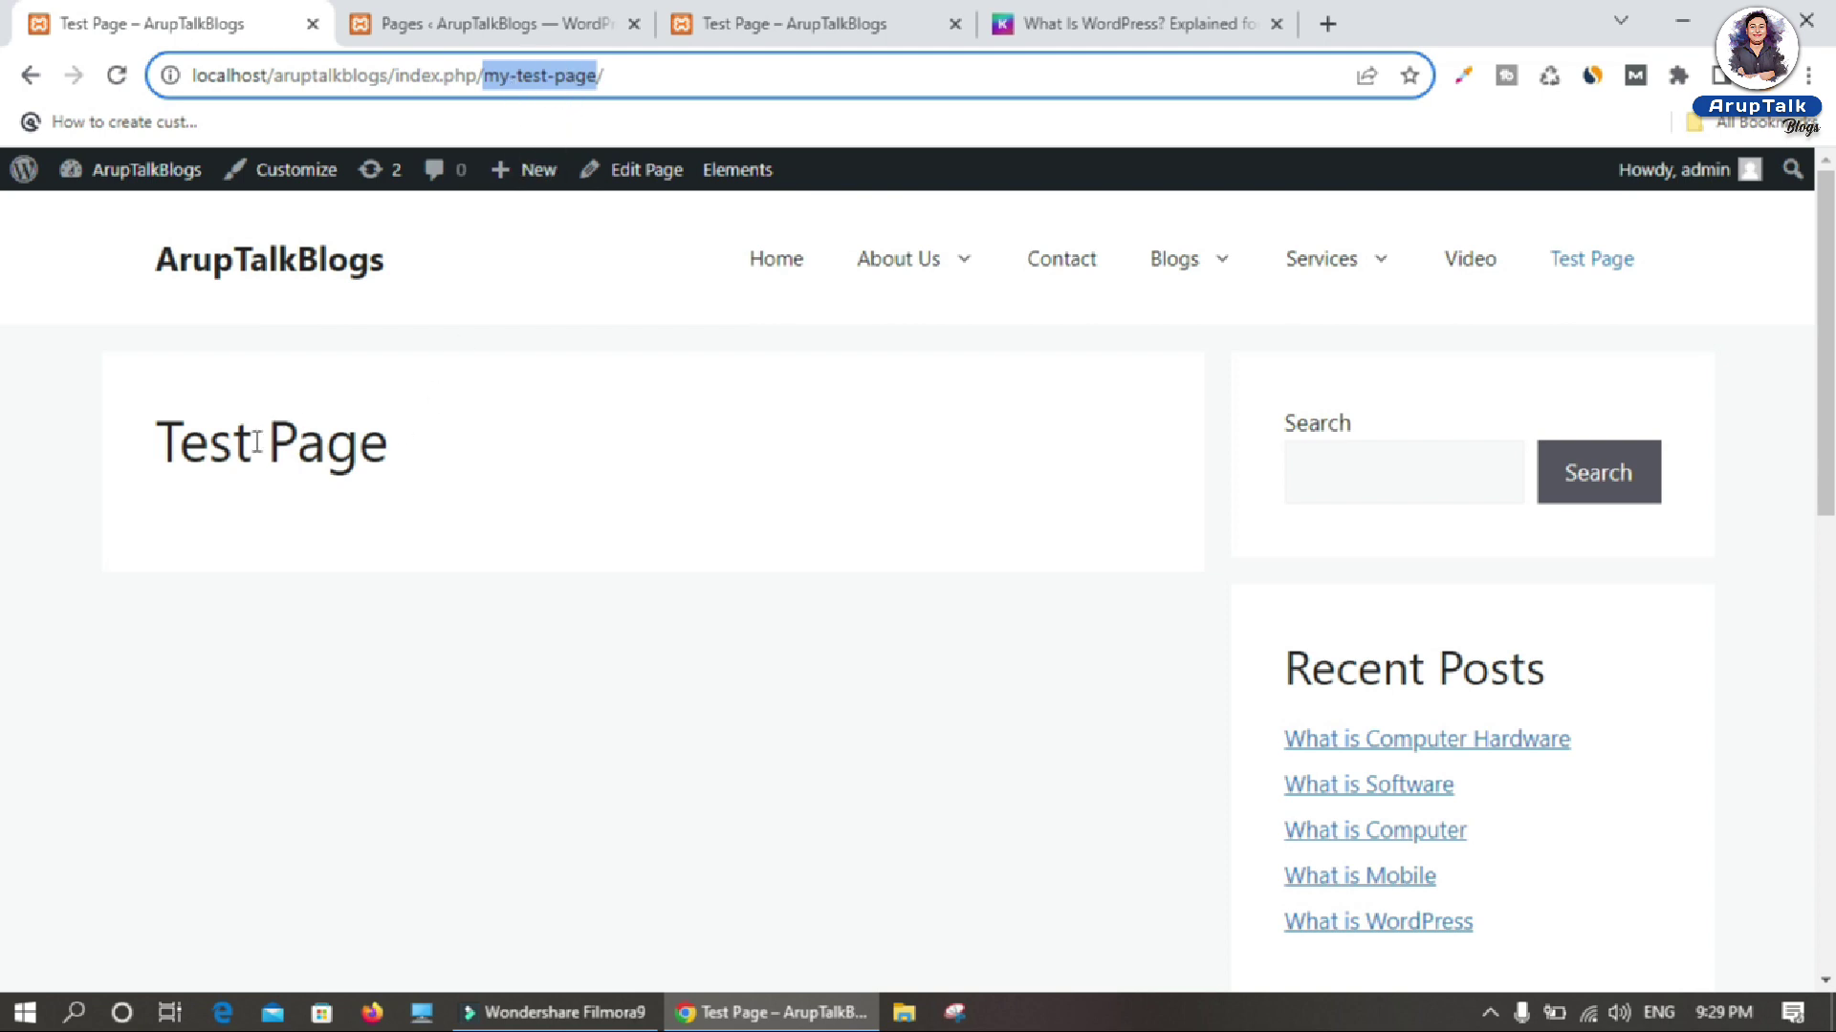
{"action": "left_click_drag", "start_coordinate": [156, 440], "coordinate": [521, 457]}
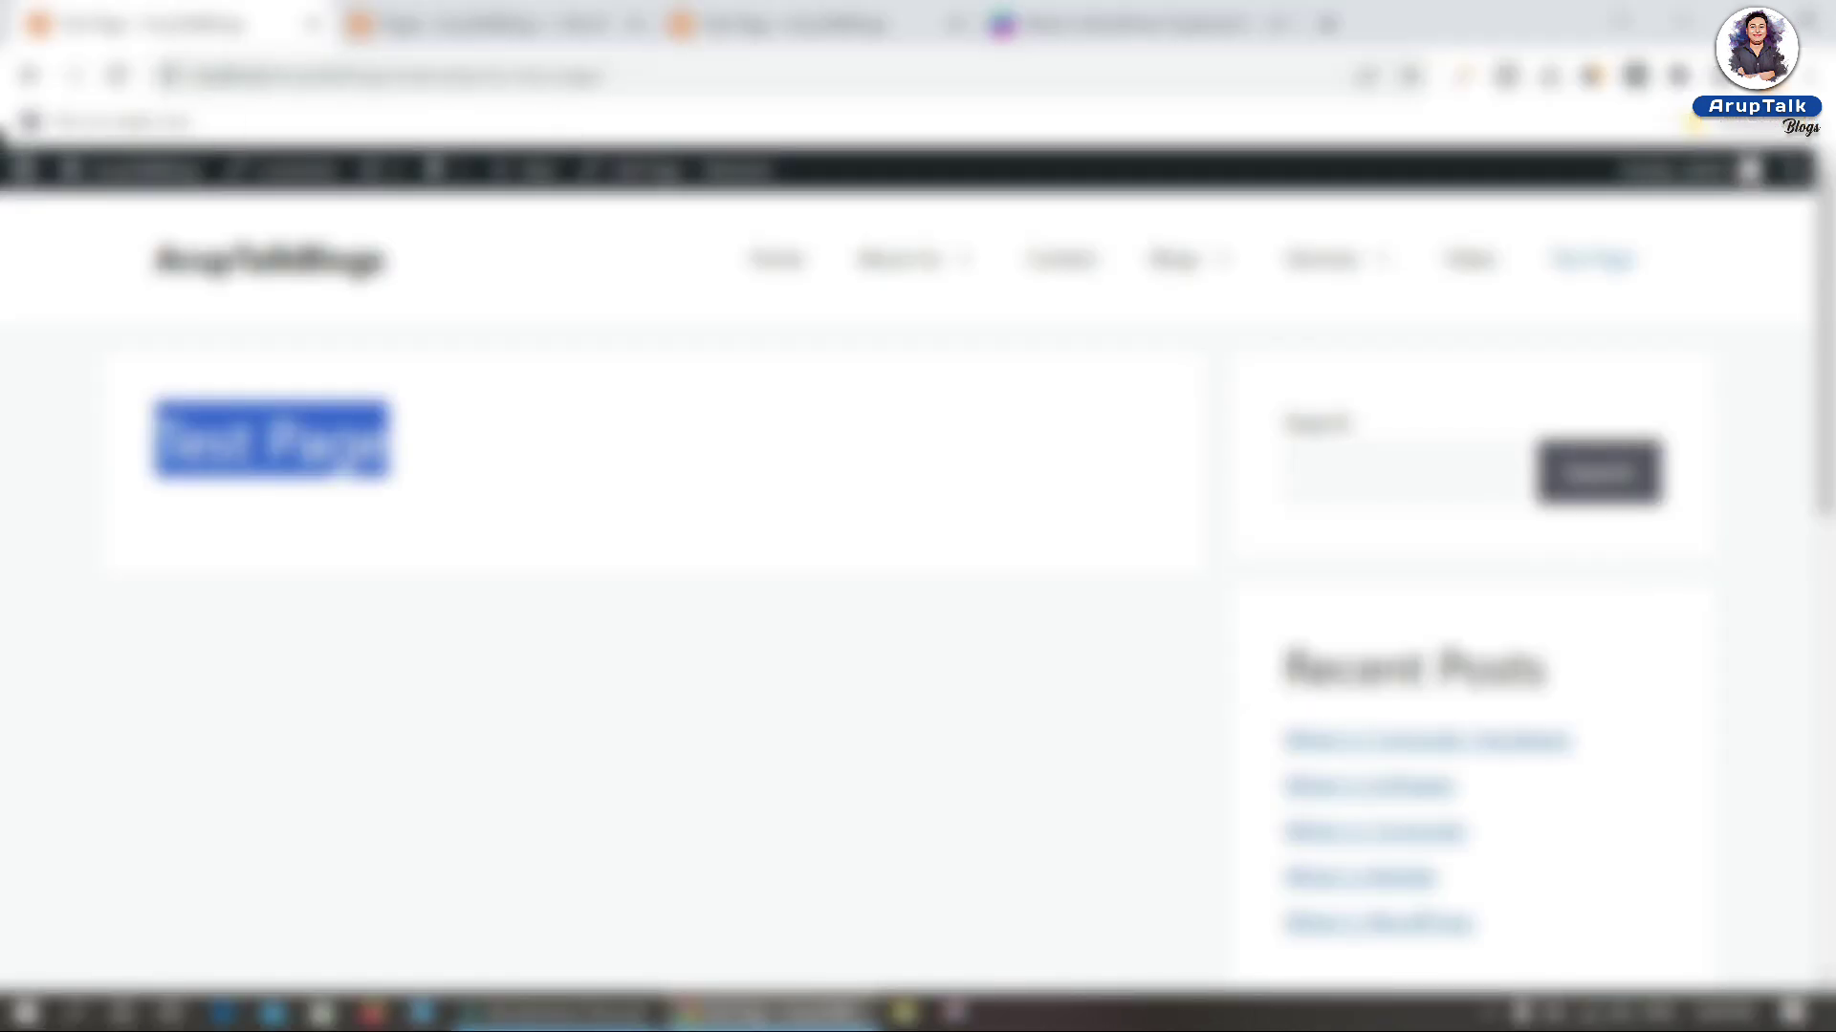
Step: Open the What is Computer Hardware post from Blogs and examine its 2023/09/09 dated URL
{"action": "left_click", "coordinate": [789, 270]}
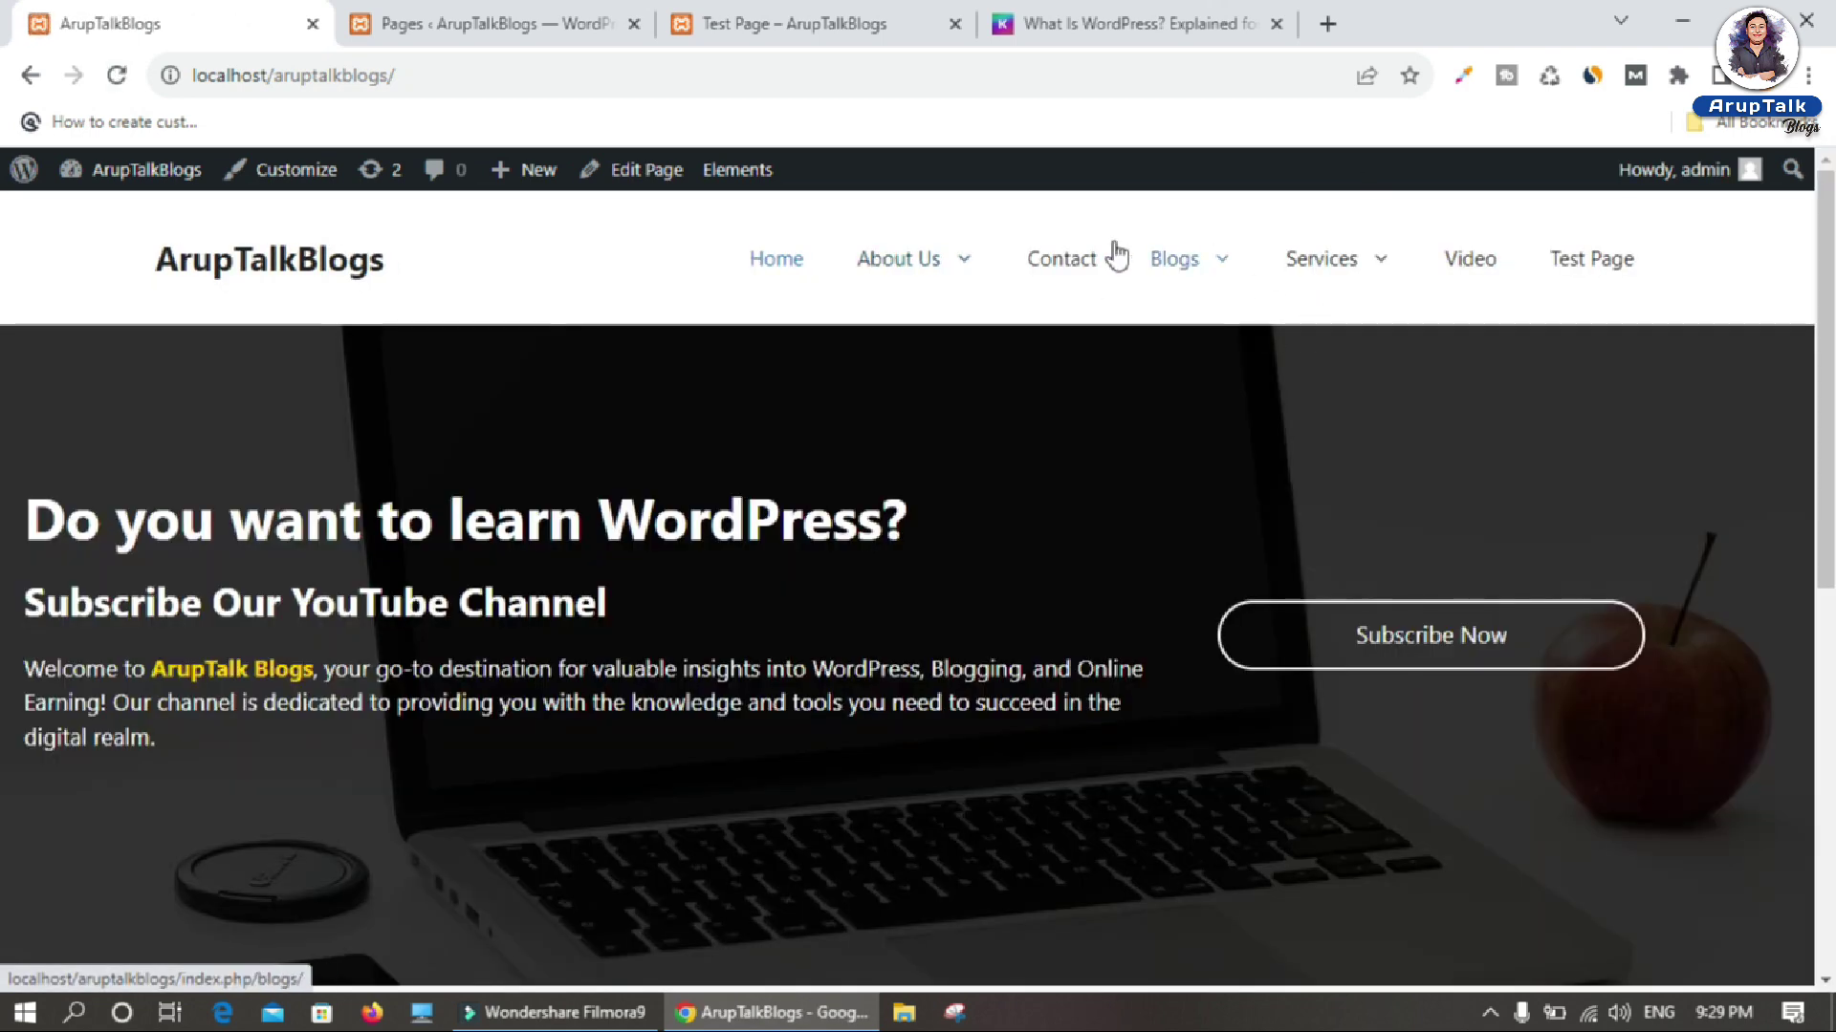
{"action": "left_click", "coordinate": [1176, 273]}
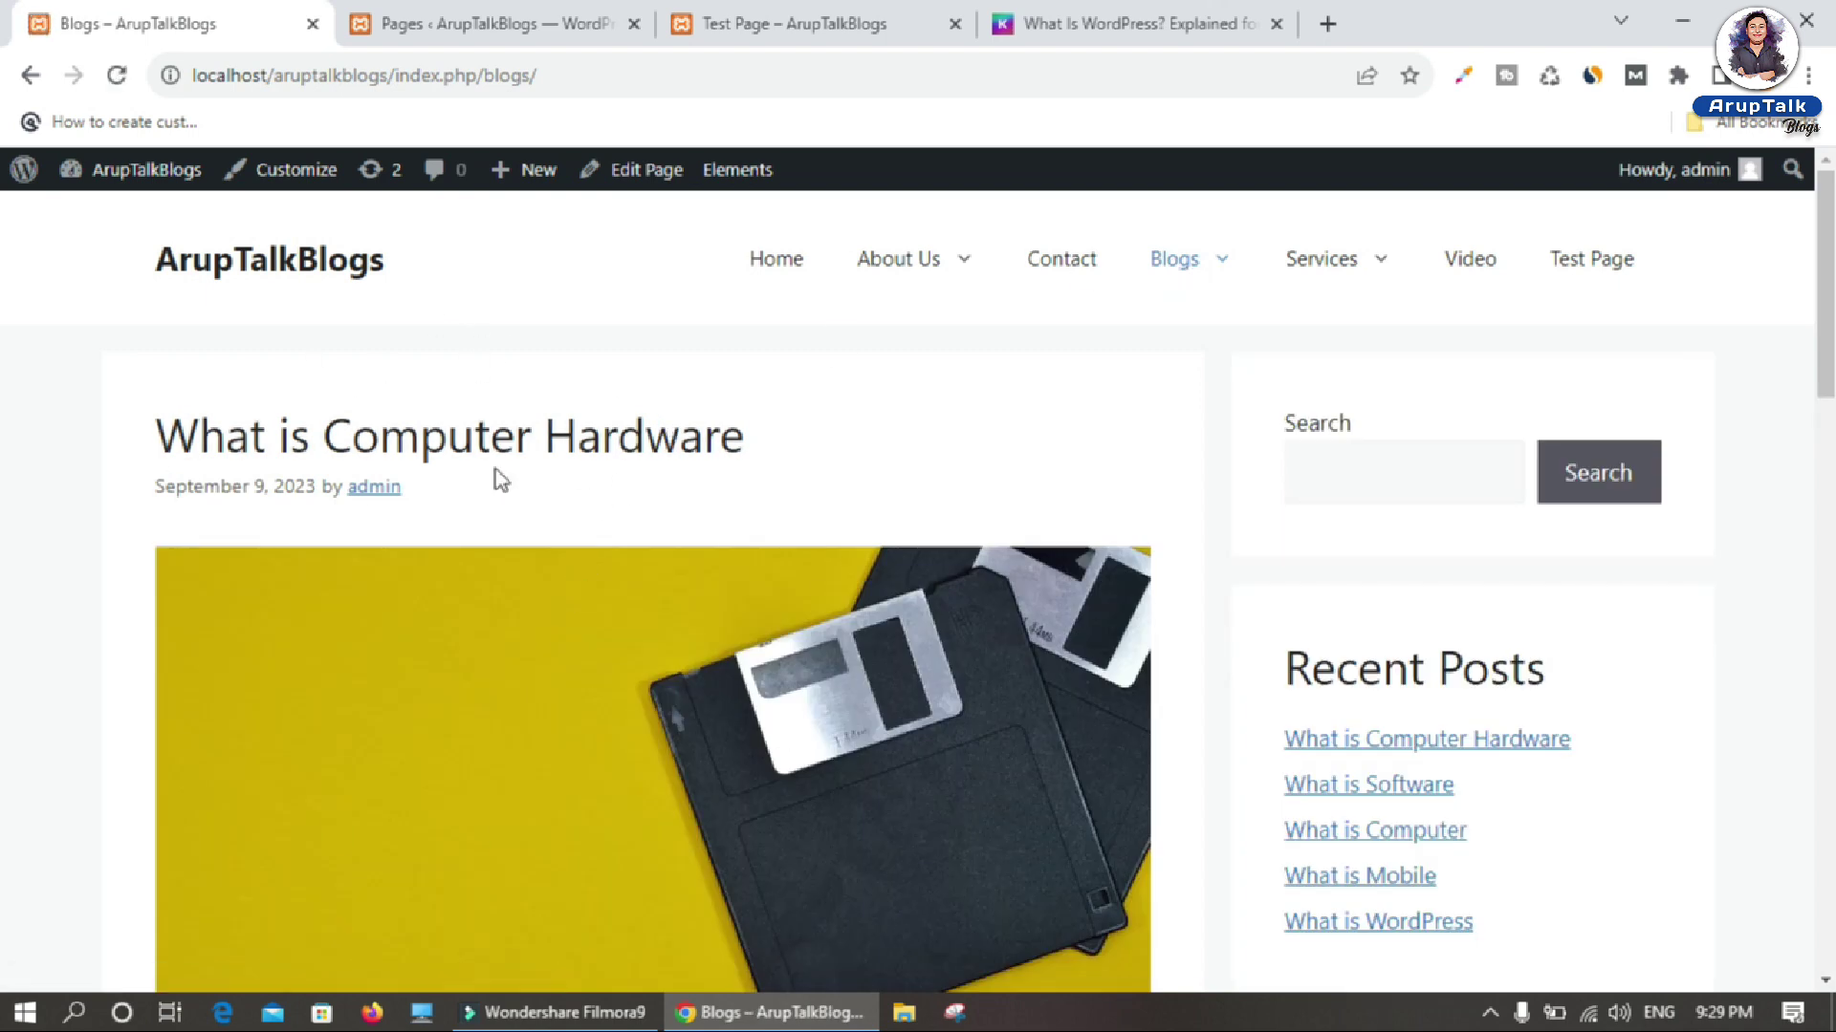
{"action": "left_click", "coordinate": [426, 633]}
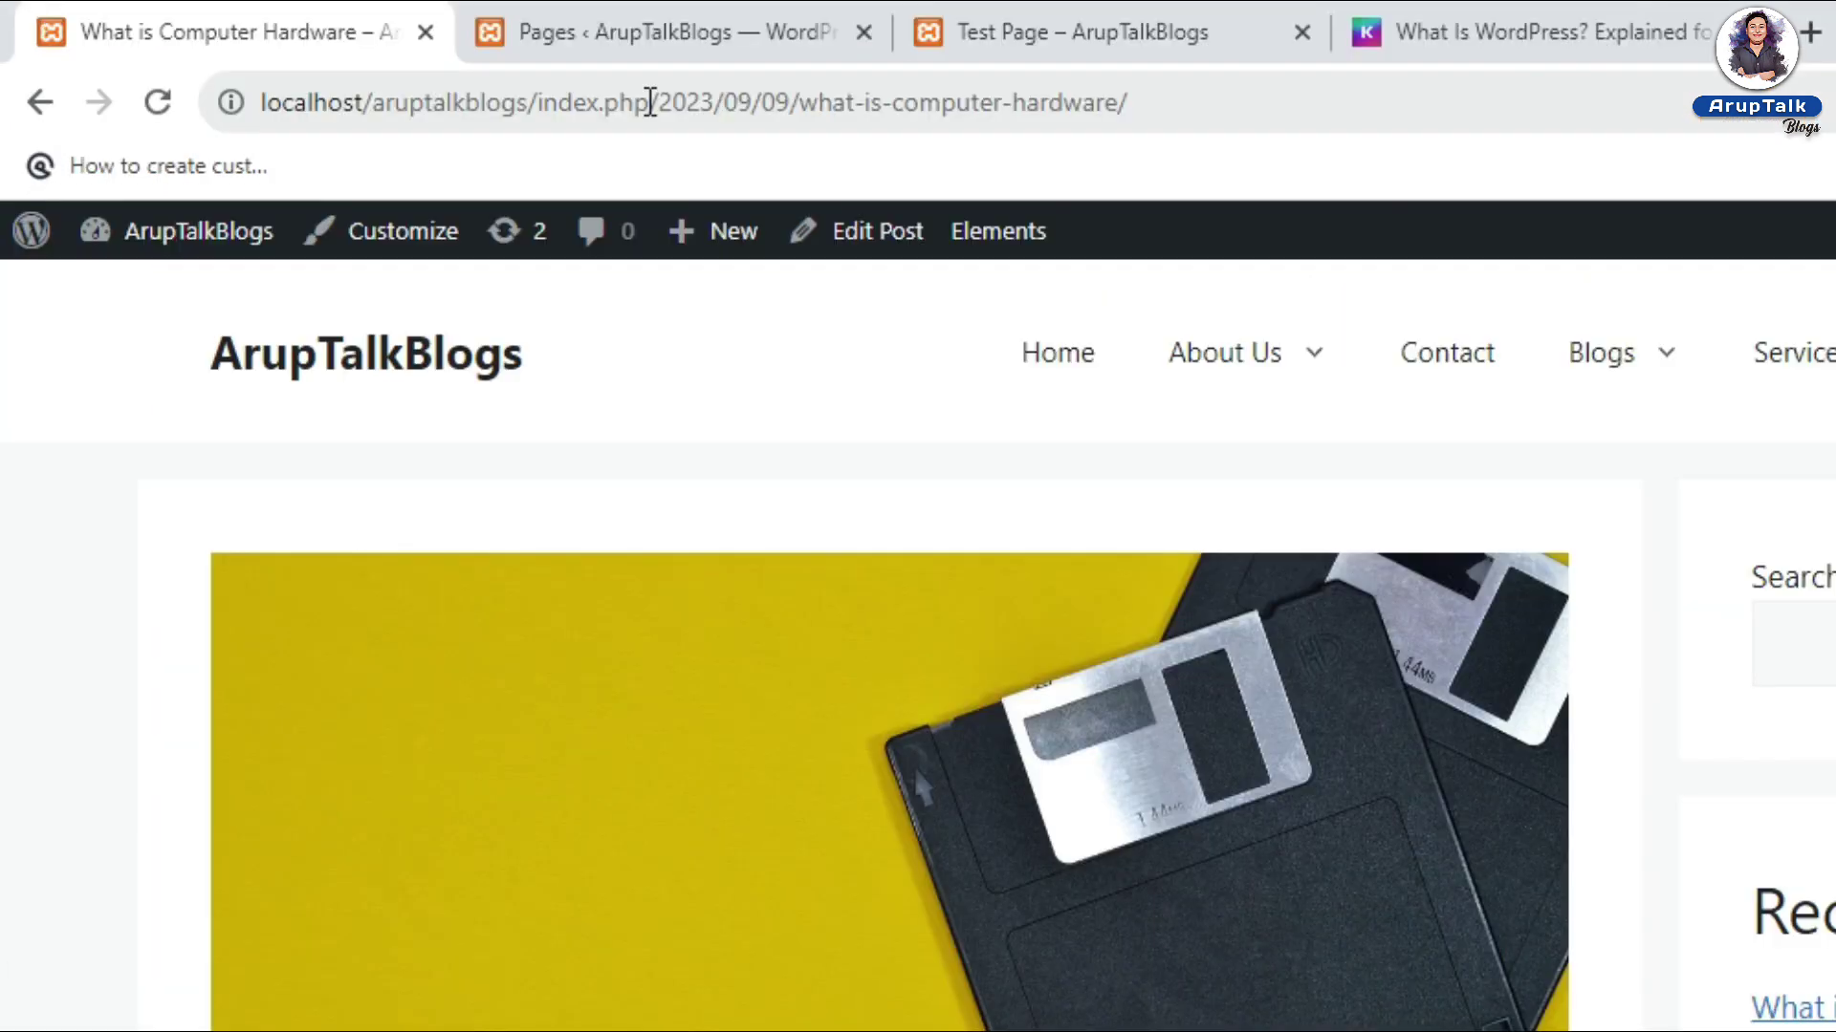
{"action": "left_click_drag", "start_coordinate": [475, 75], "coordinate": [8, 44]}
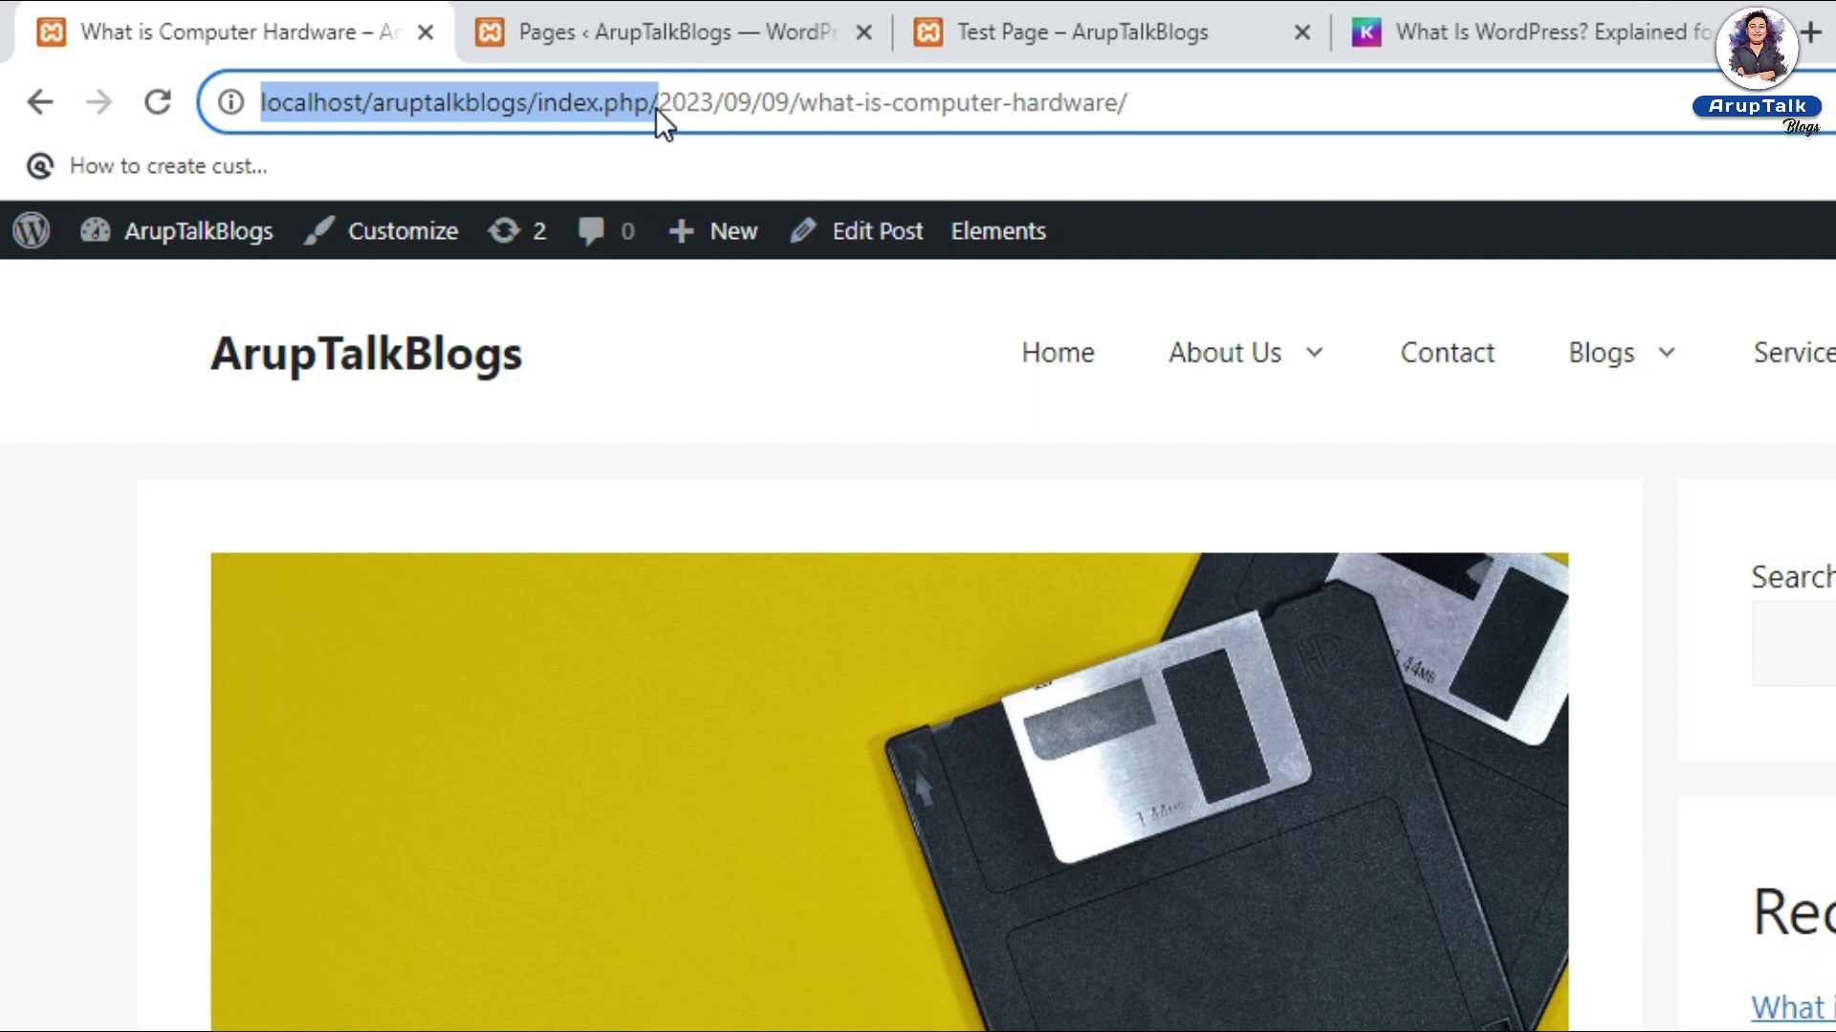
{"action": "left_click_drag", "start_coordinate": [658, 102], "coordinate": [1128, 103]}
{"action": "scroll", "coordinate": [1278, 786], "scroll_direction": "down", "scroll_amount": 5}
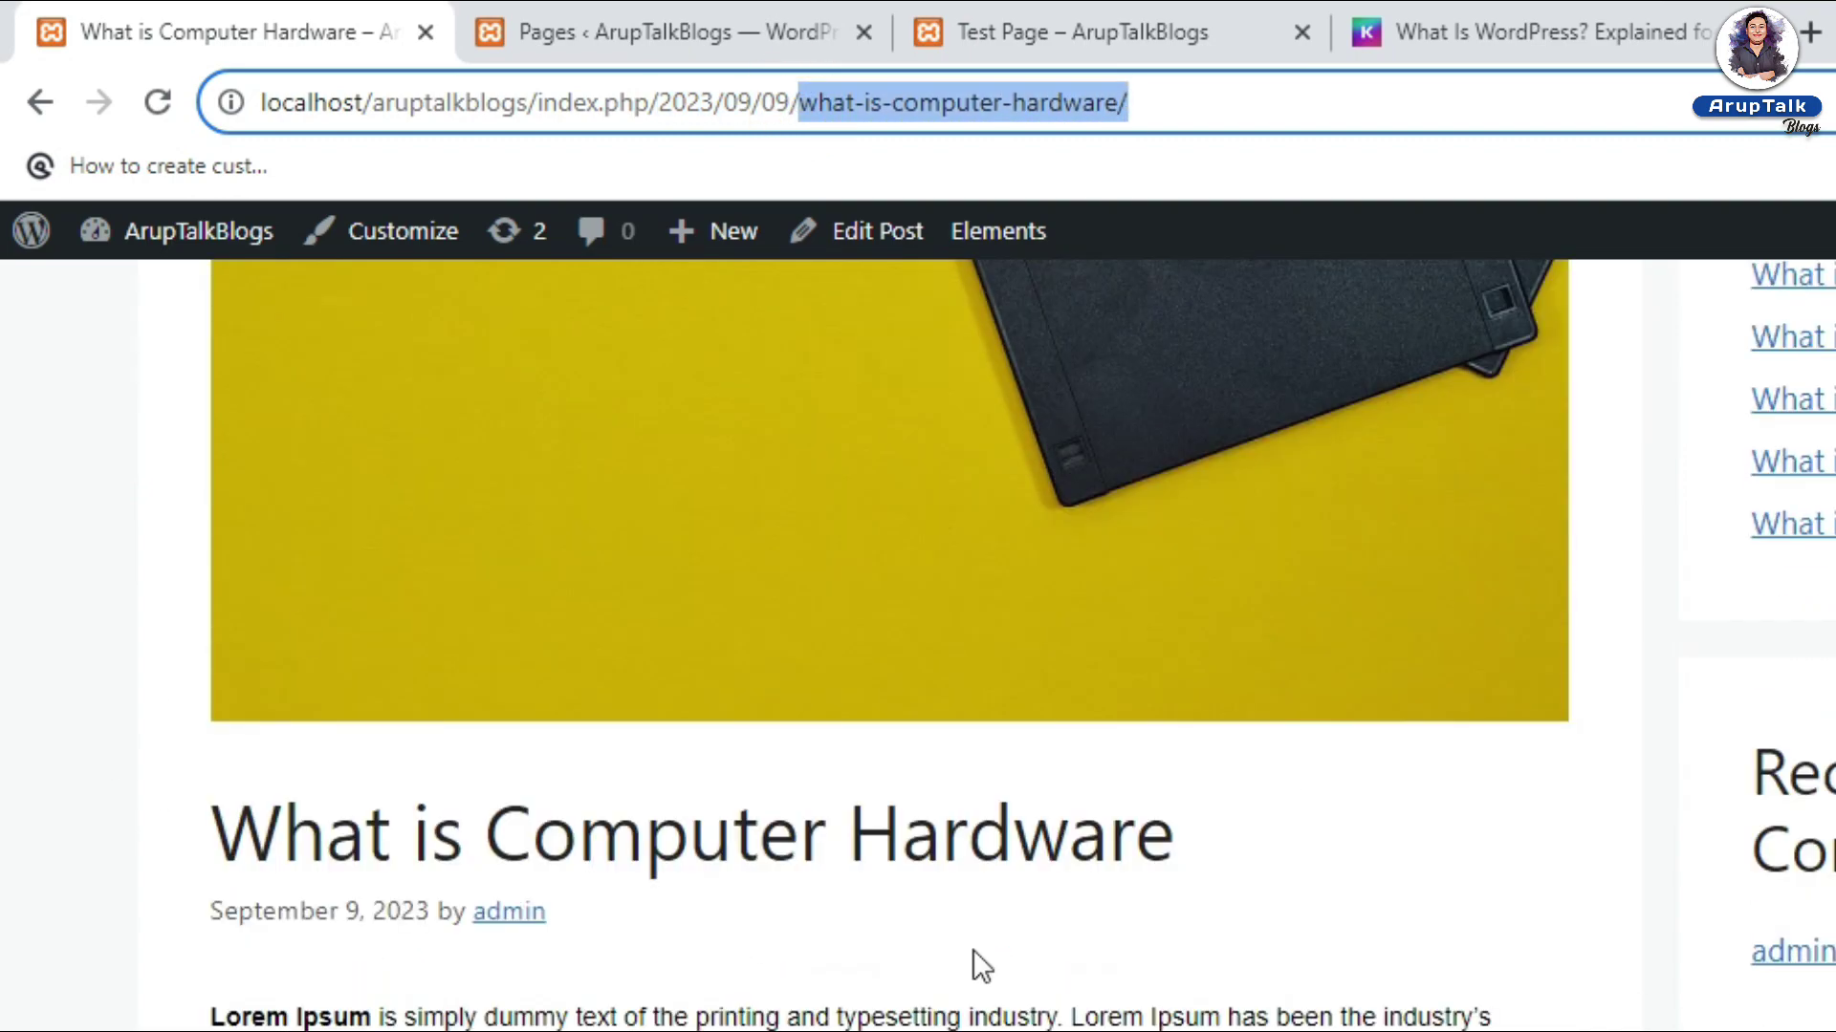
{"action": "scroll", "coordinate": [1287, 719], "scroll_direction": "up", "scroll_amount": 5}
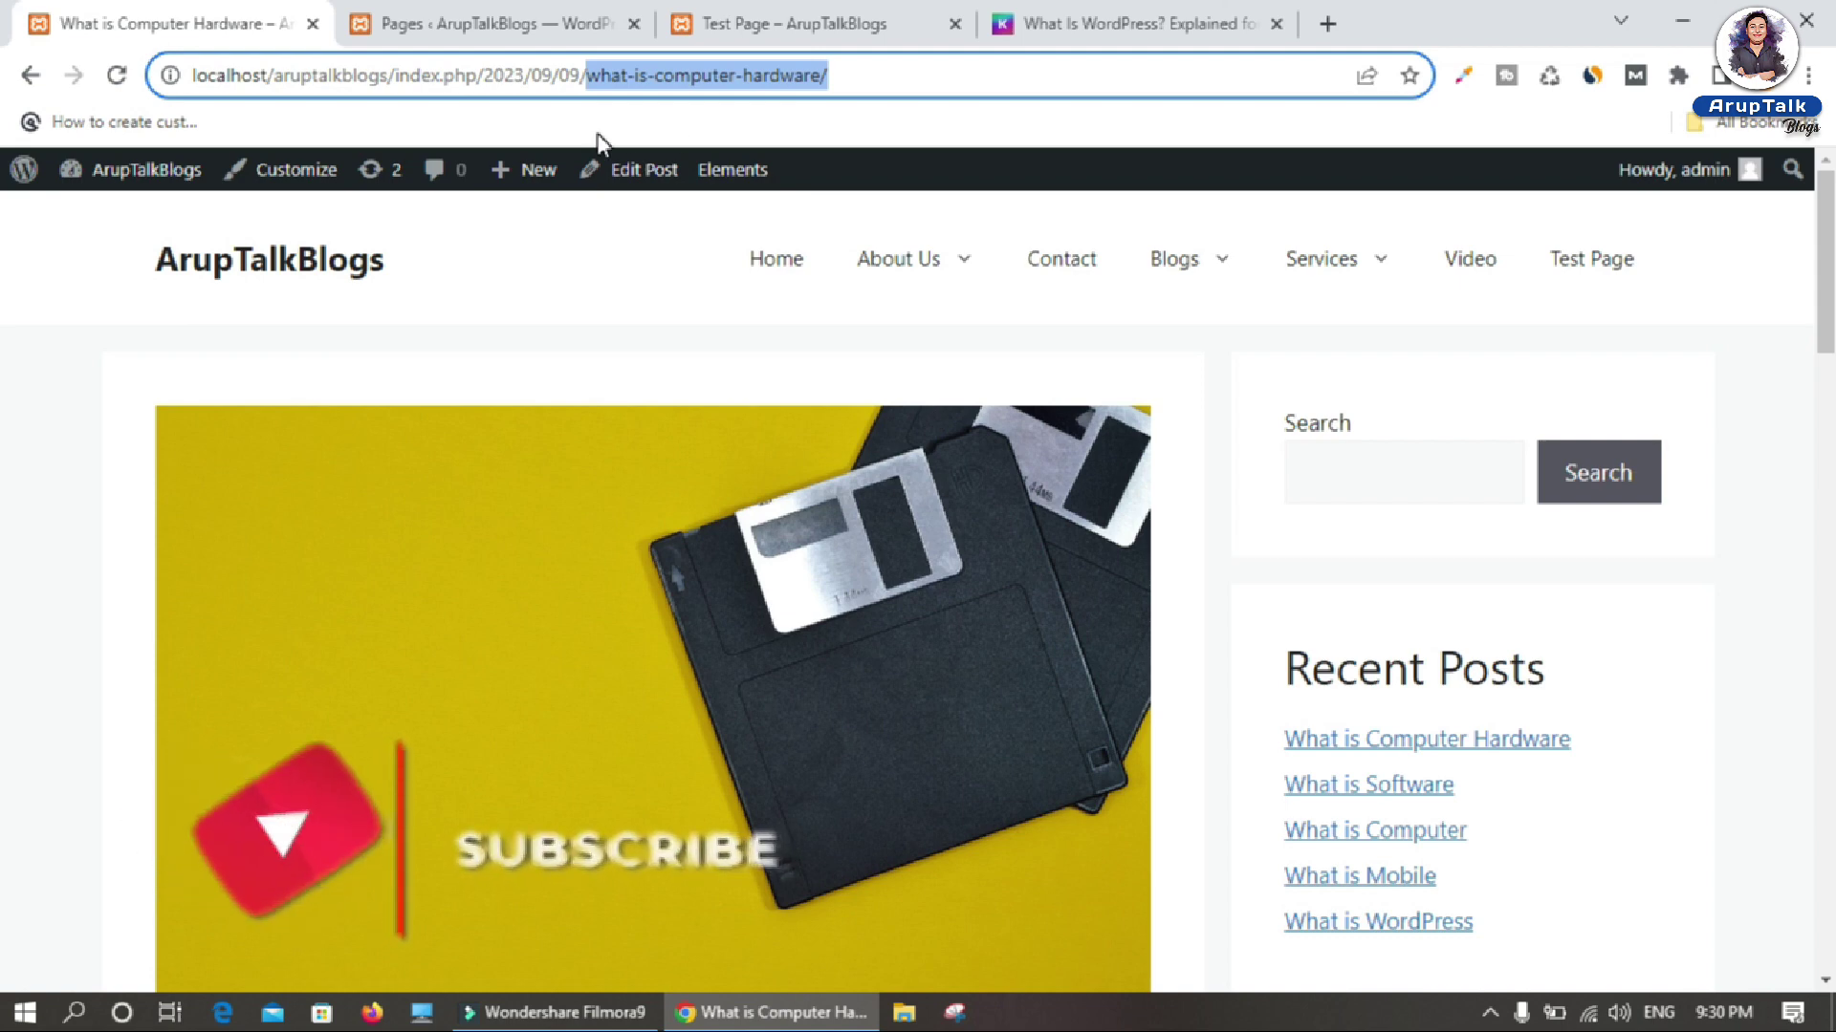
{"action": "left_click_drag", "start_coordinate": [478, 75], "coordinate": [861, 86]}
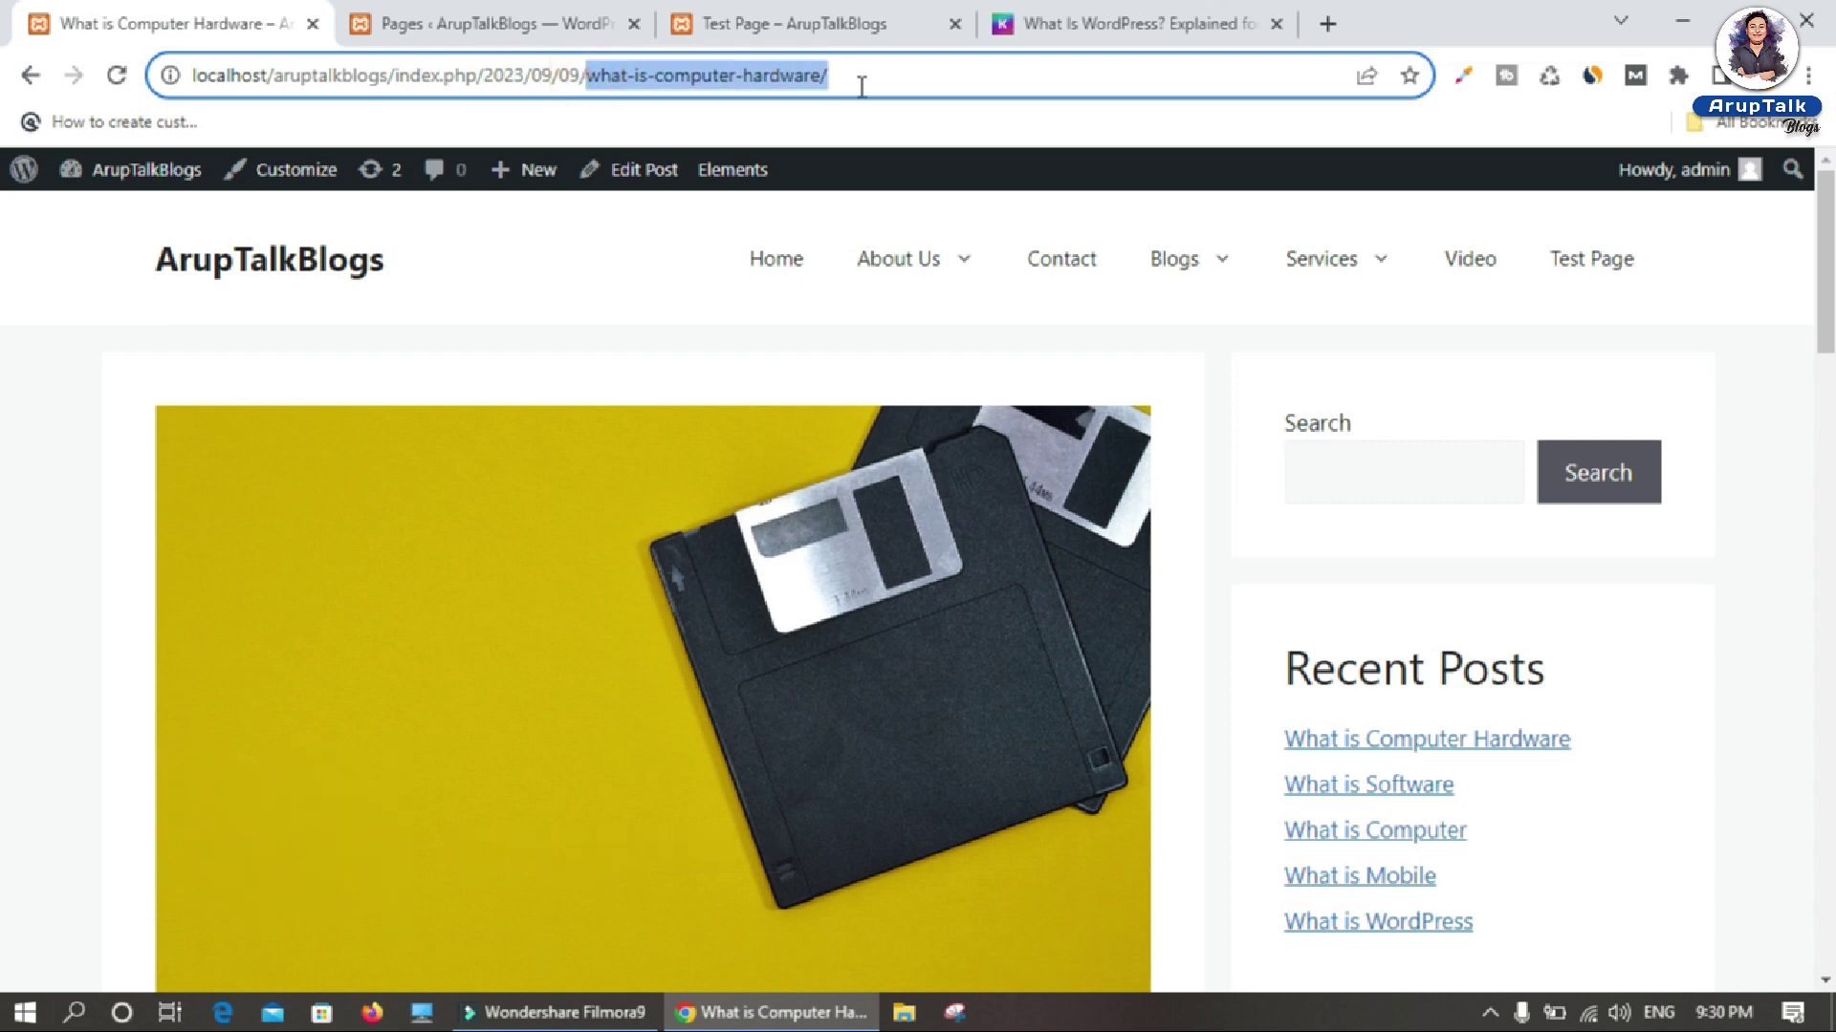
Step: Compare with the Kinsta article, recheck the post's date portion, and return to the admin Pages list
{"action": "left_click", "coordinate": [1154, 14]}
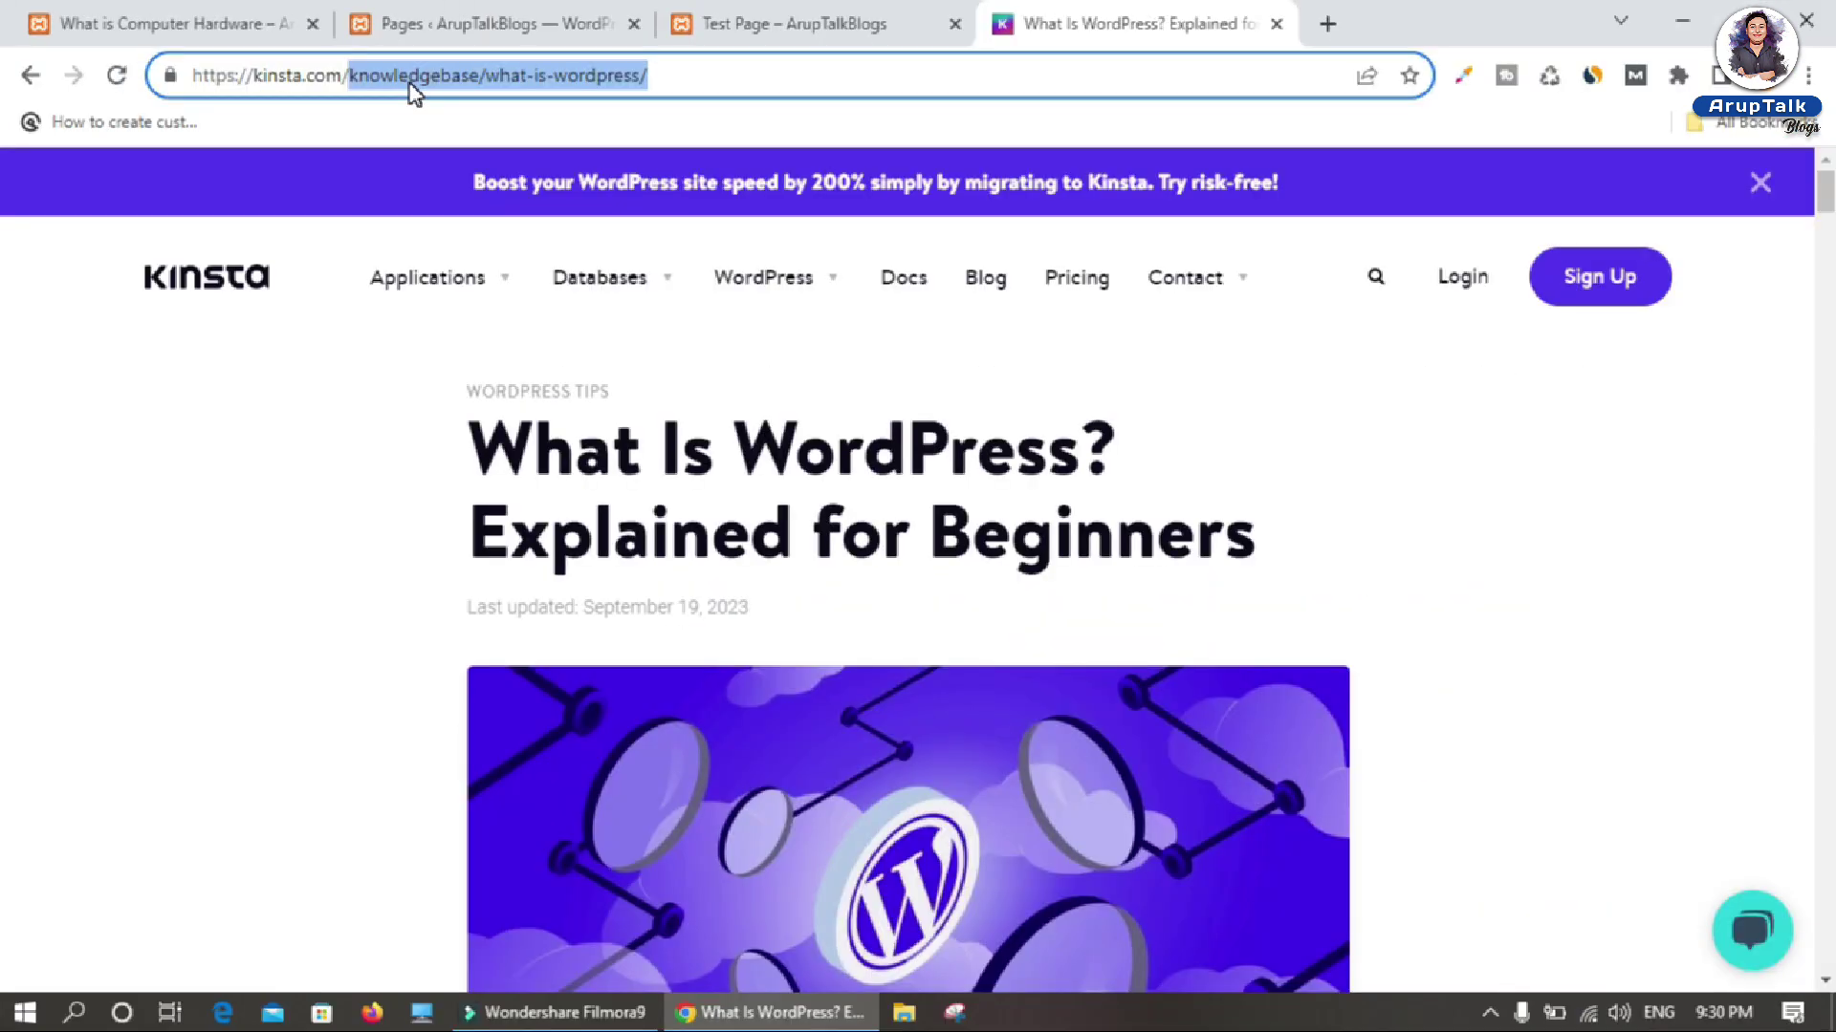
{"action": "left_click", "coordinate": [298, 35]}
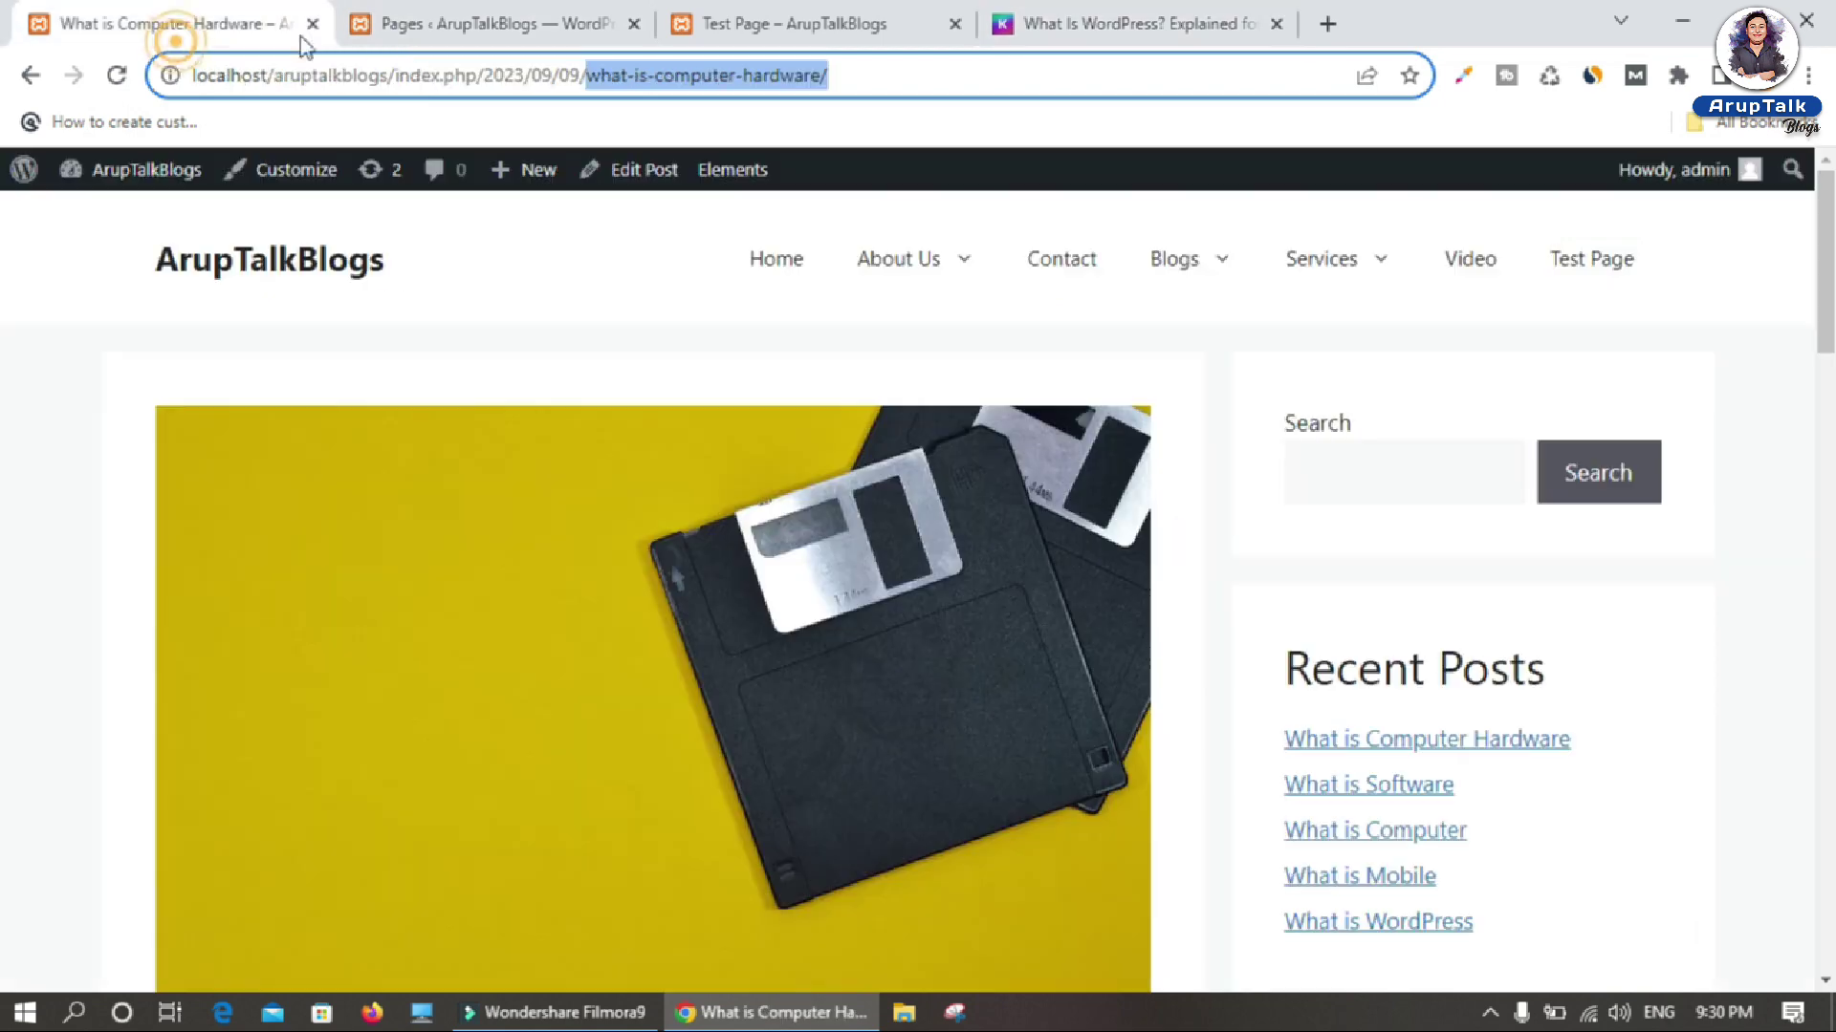
{"action": "left_click_drag", "start_coordinate": [485, 75], "coordinate": [583, 75]}
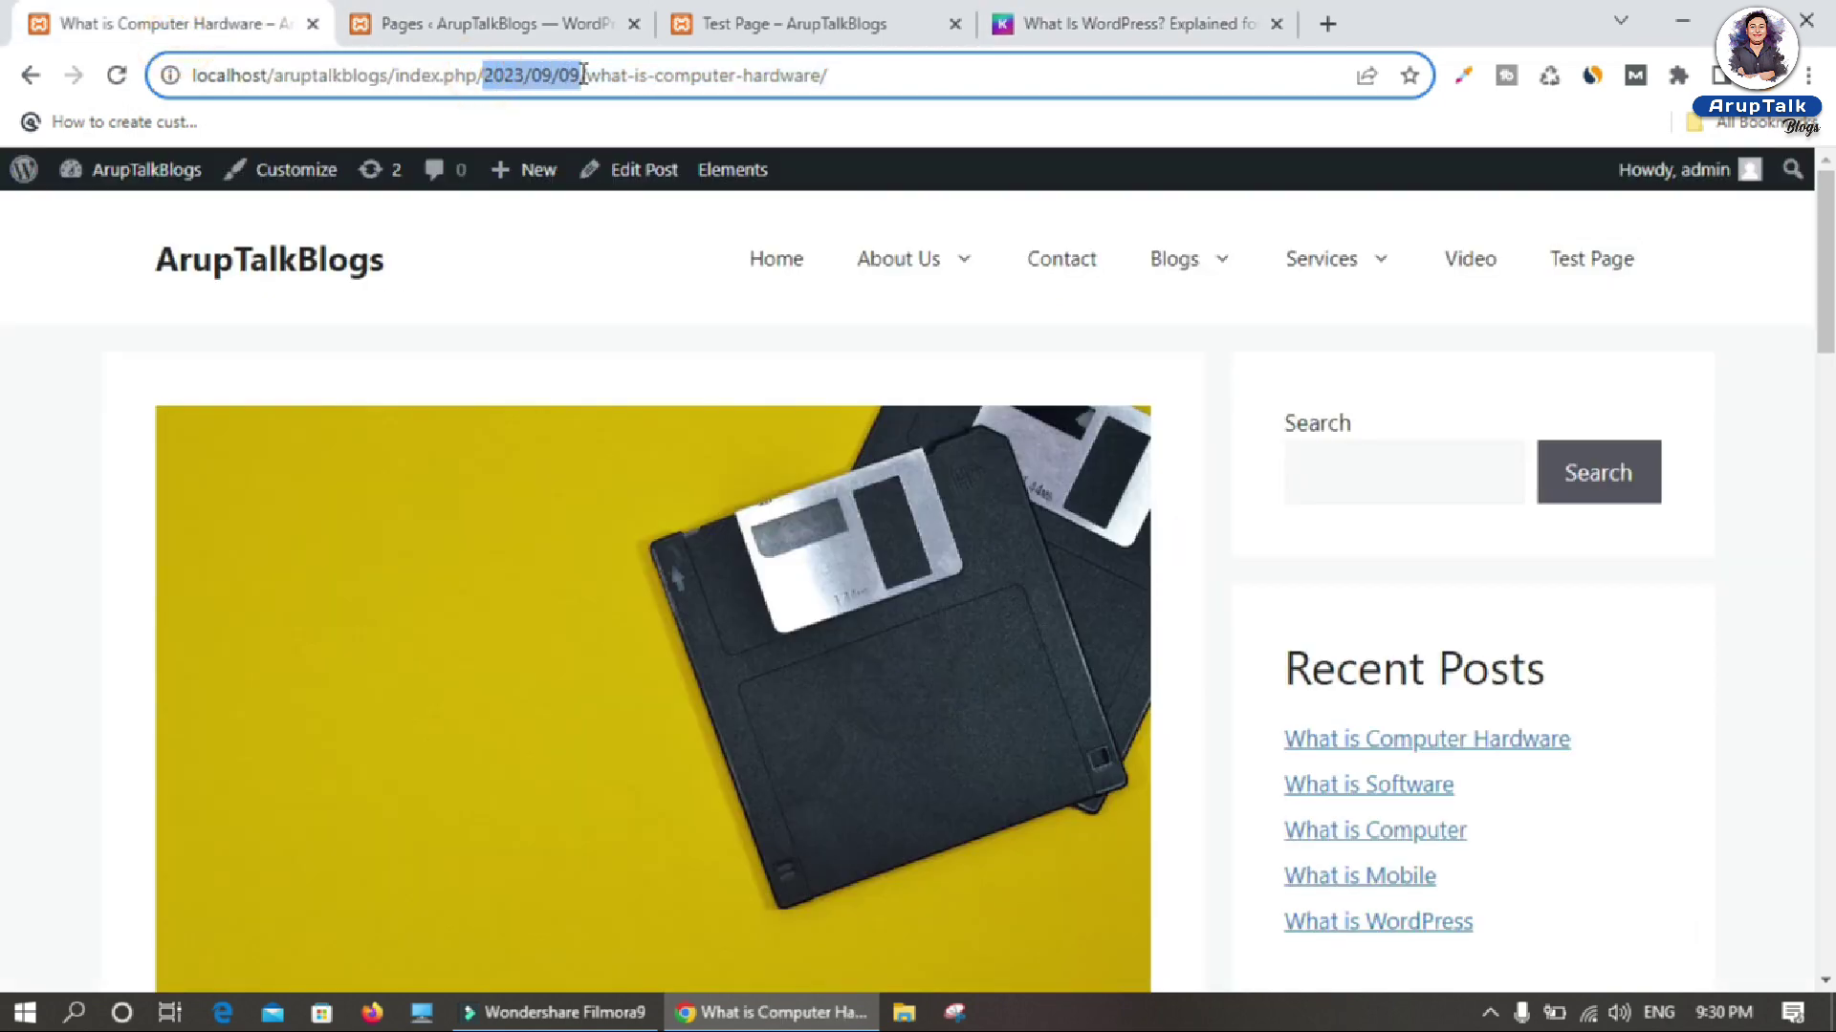
{"action": "left_click", "coordinate": [516, 17]}
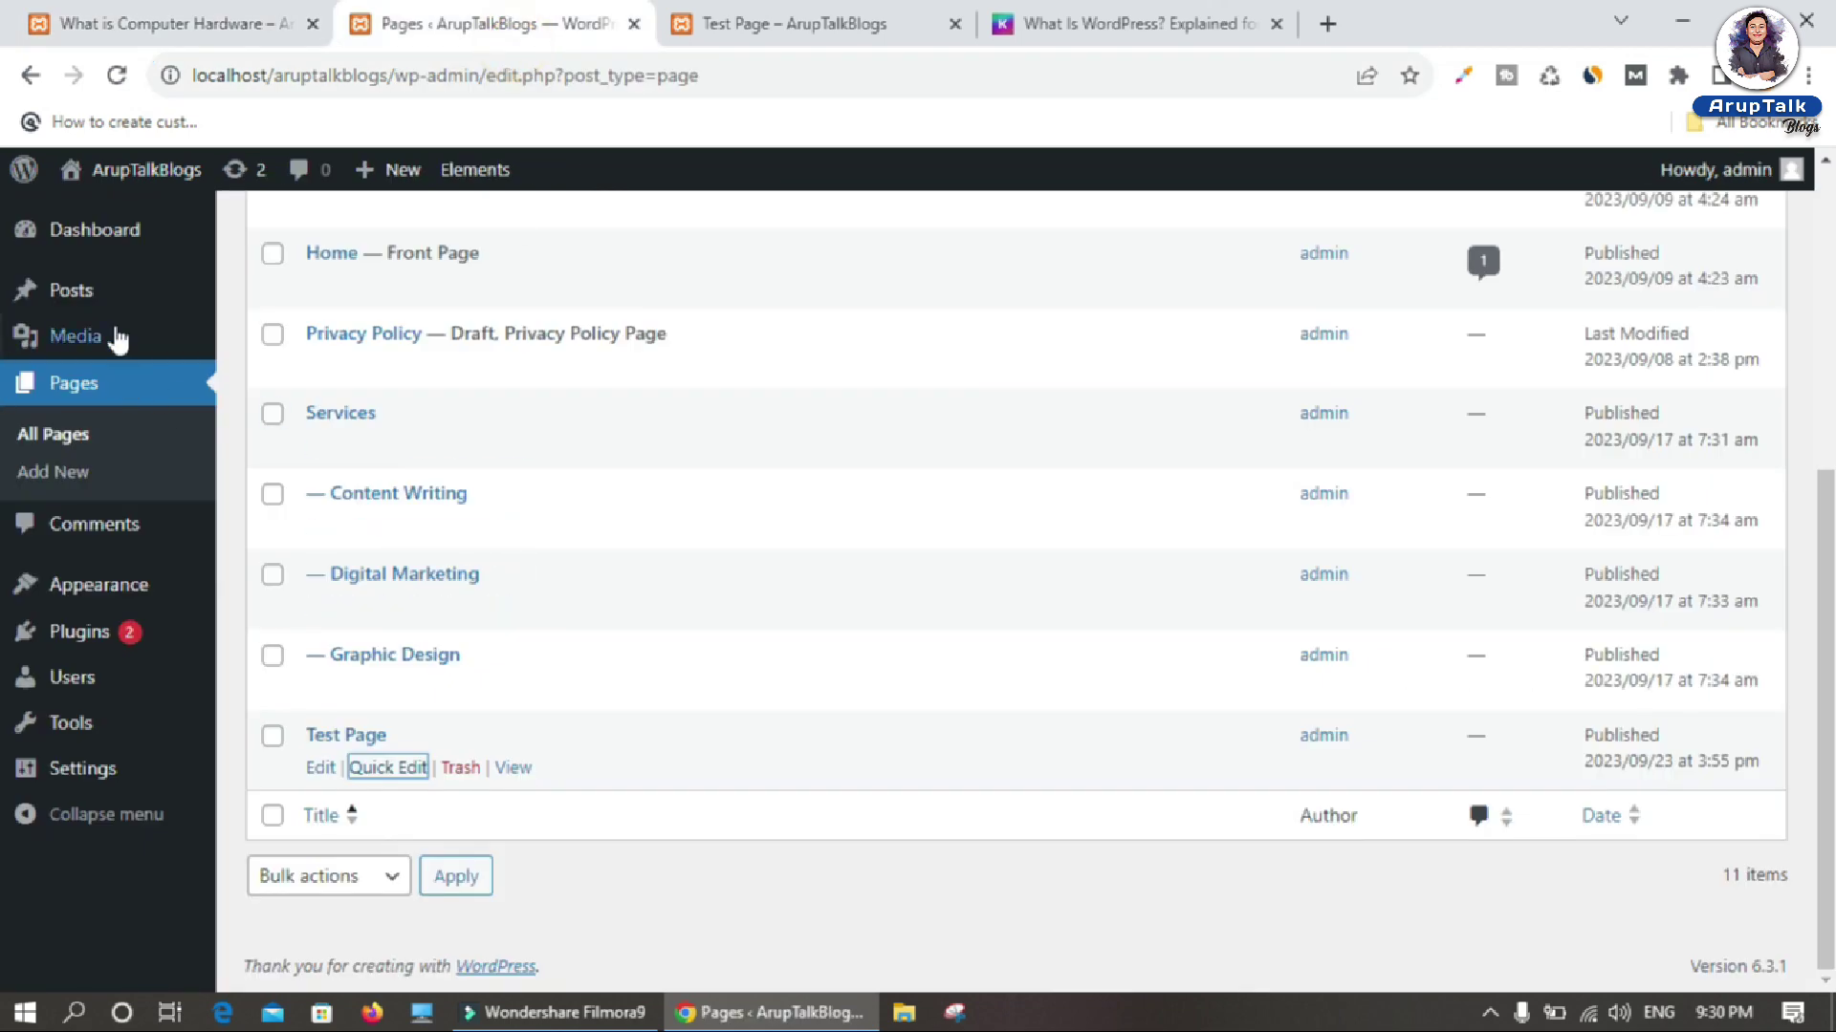
Step: Quick Edit the hardware post in All Posts, append -1 to its slug, update, then open Blogs on the site
{"action": "mouse_move", "coordinate": [66, 293]}
{"action": "left_click", "coordinate": [279, 291]}
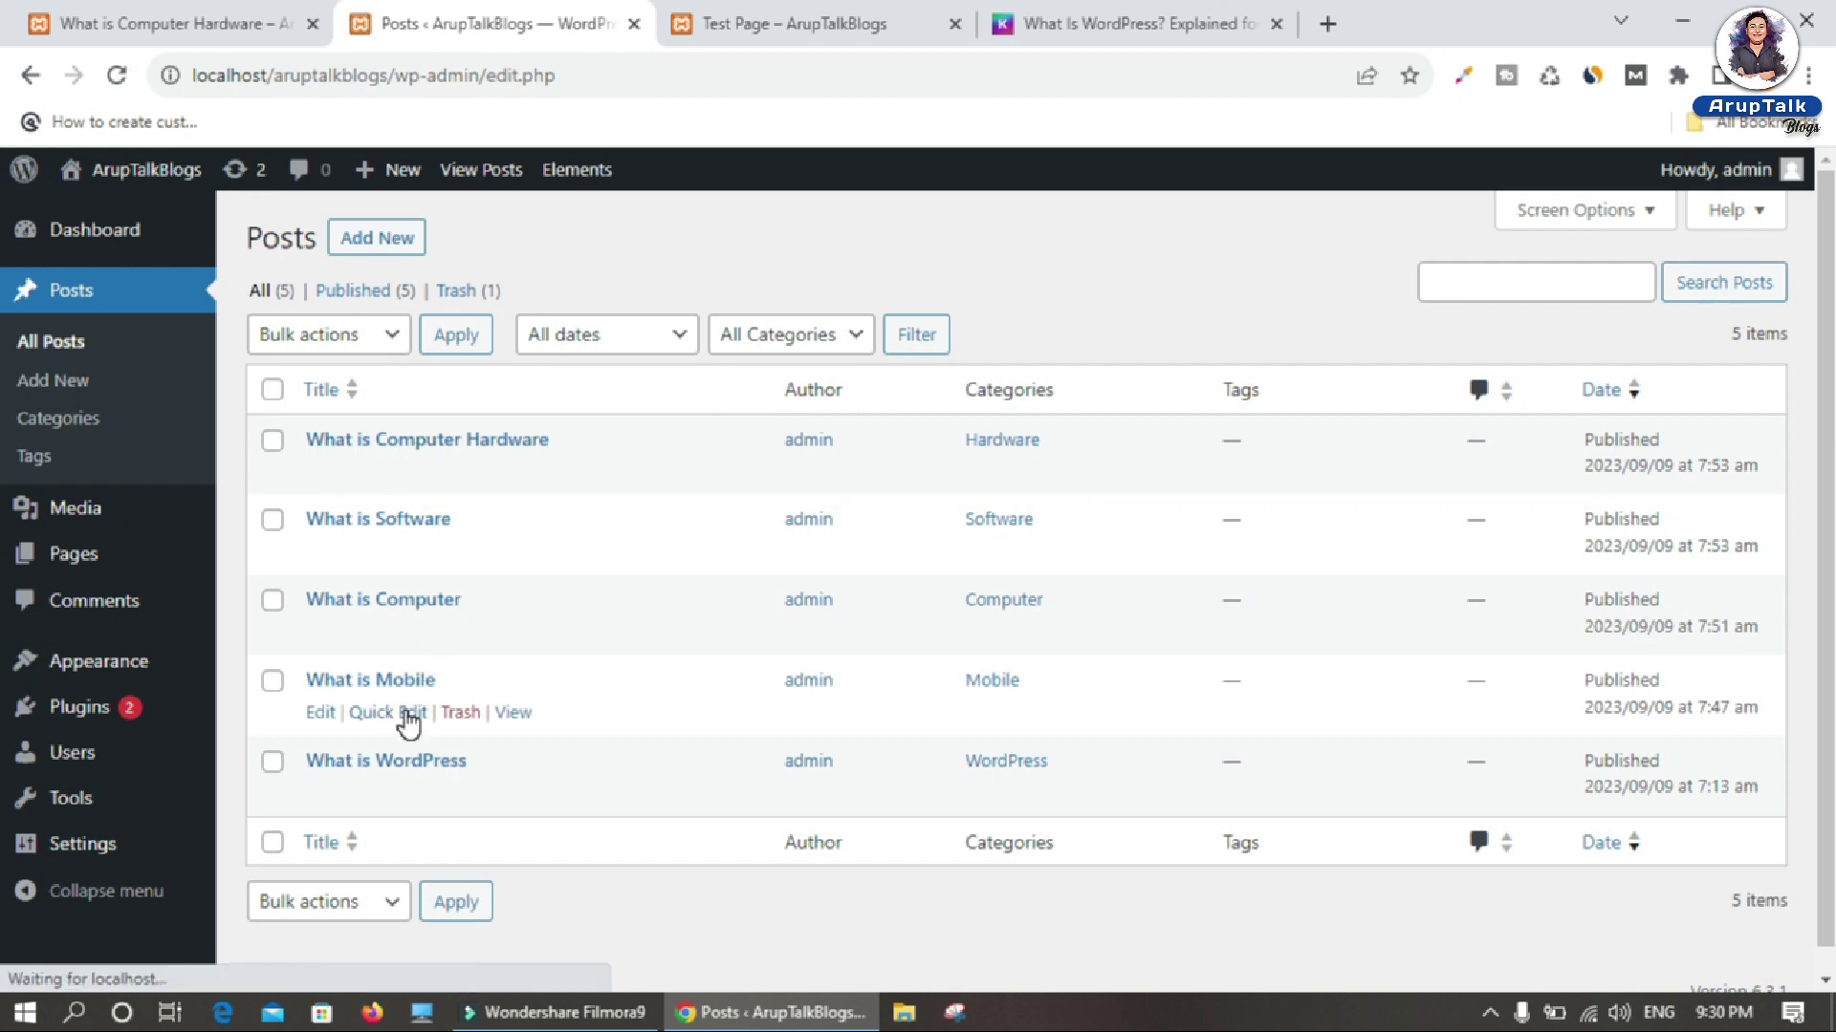
{"action": "left_click", "coordinate": [373, 470]}
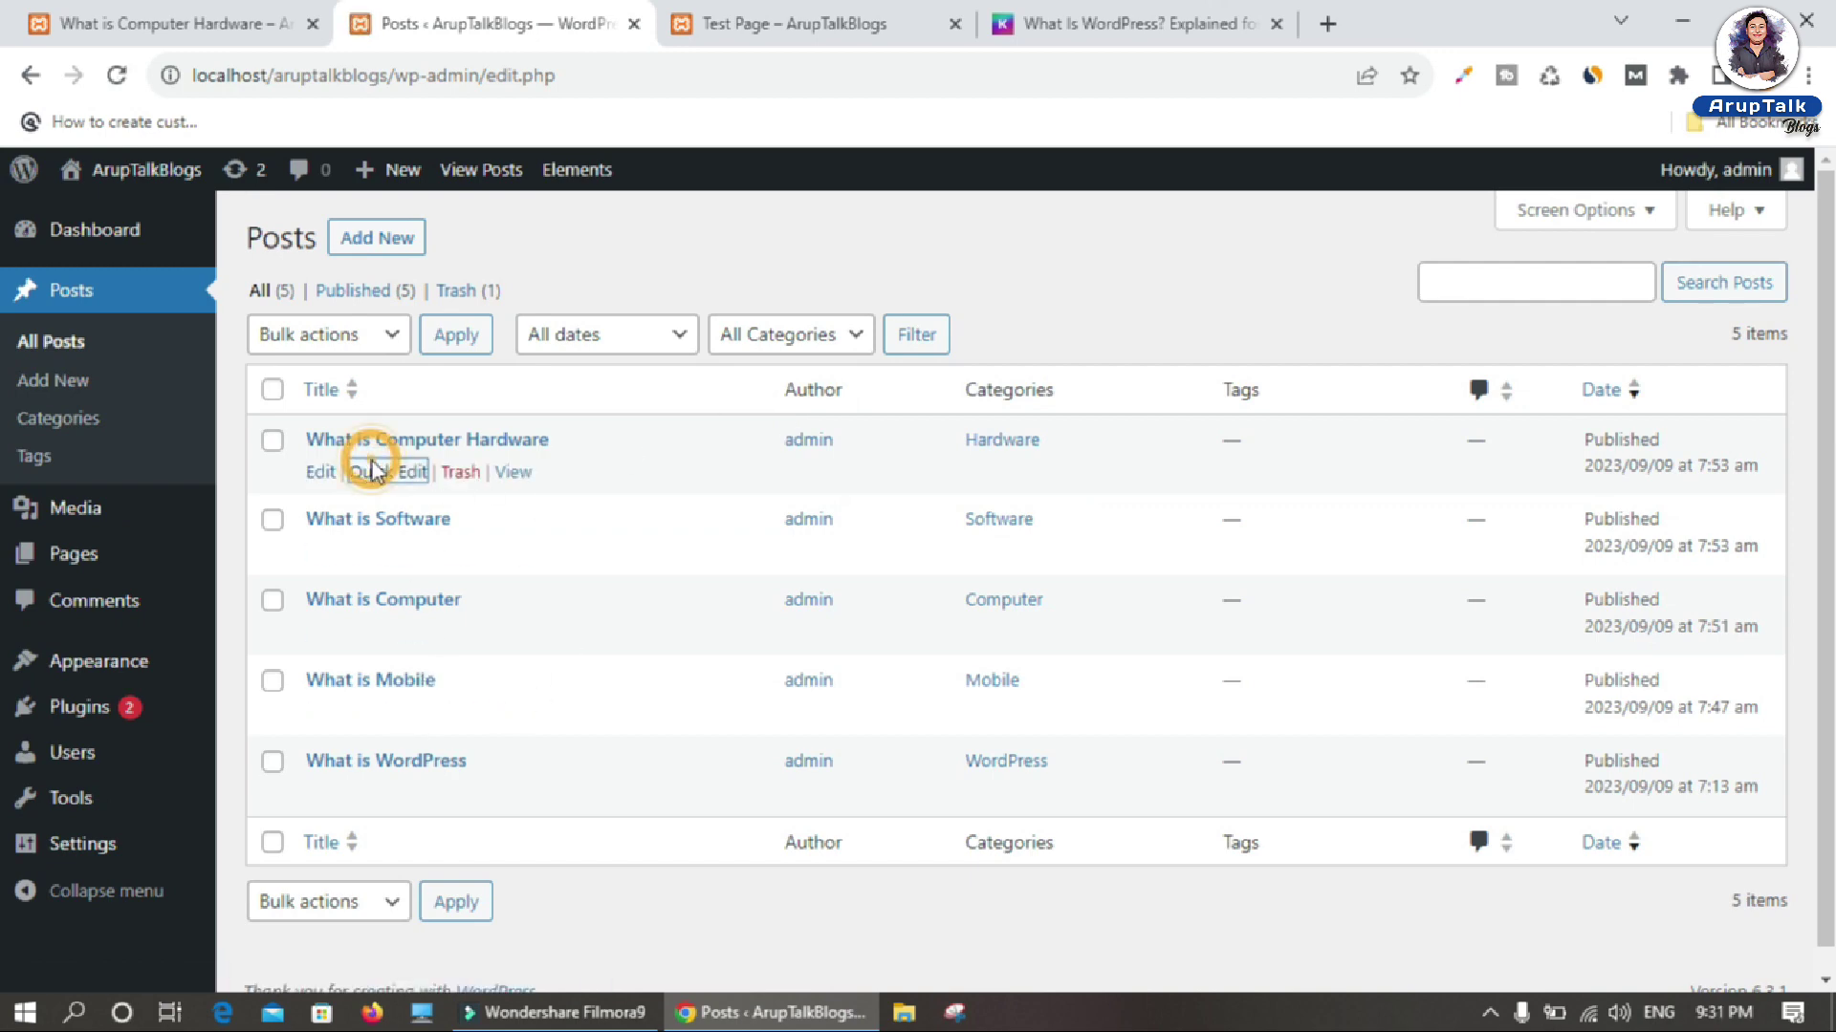
{"action": "left_click", "coordinate": [653, 543]}
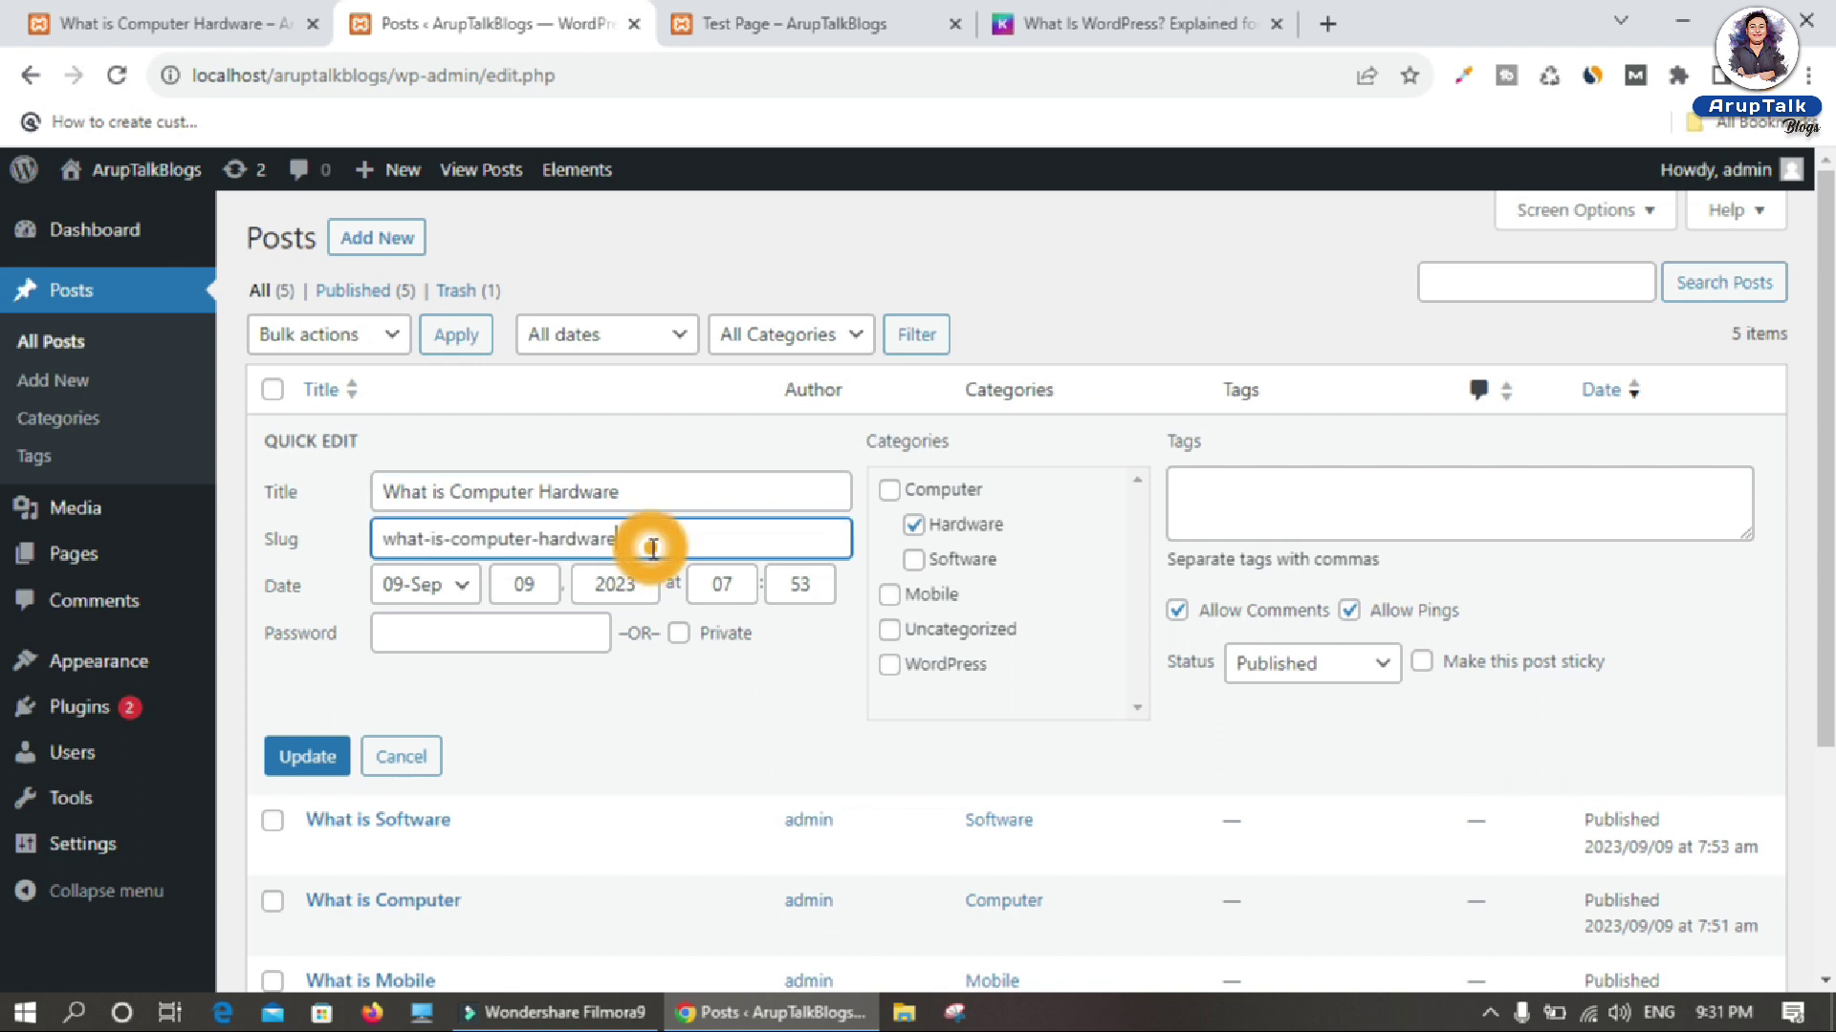
{"action": "left_click", "coordinate": [696, 540]}
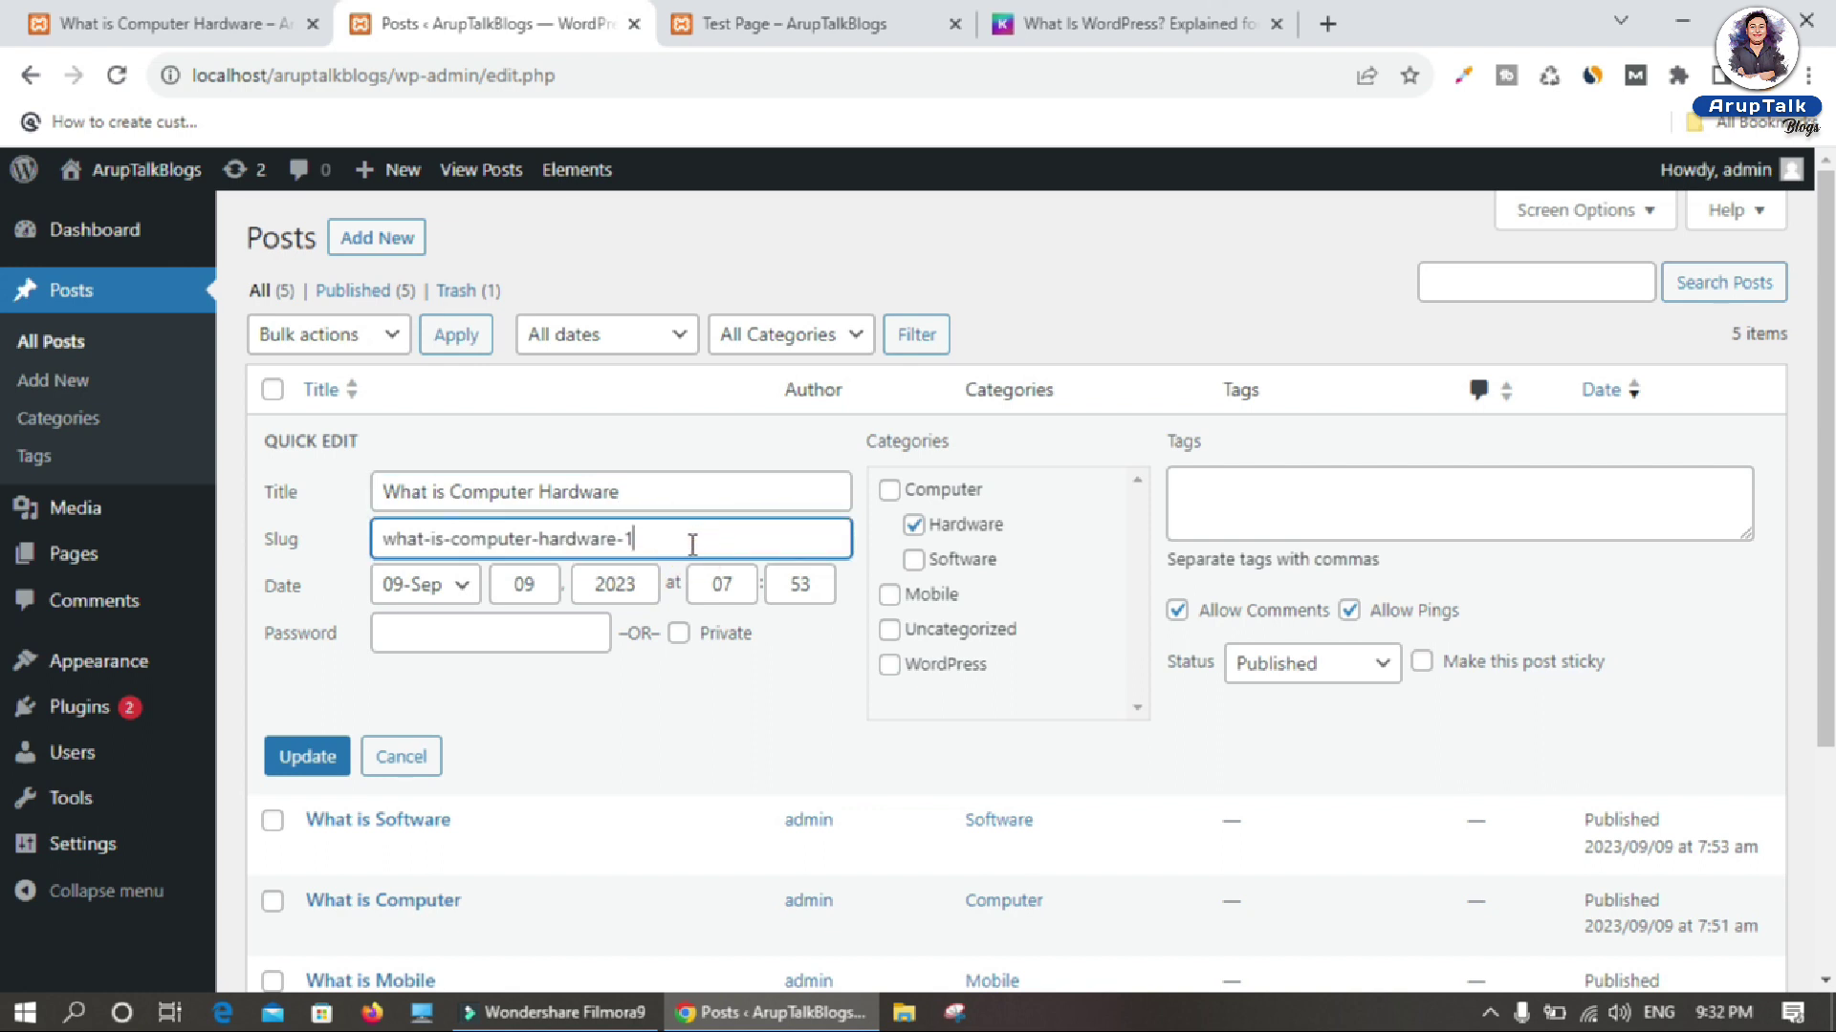
{"action": "left_click", "coordinate": [306, 765]}
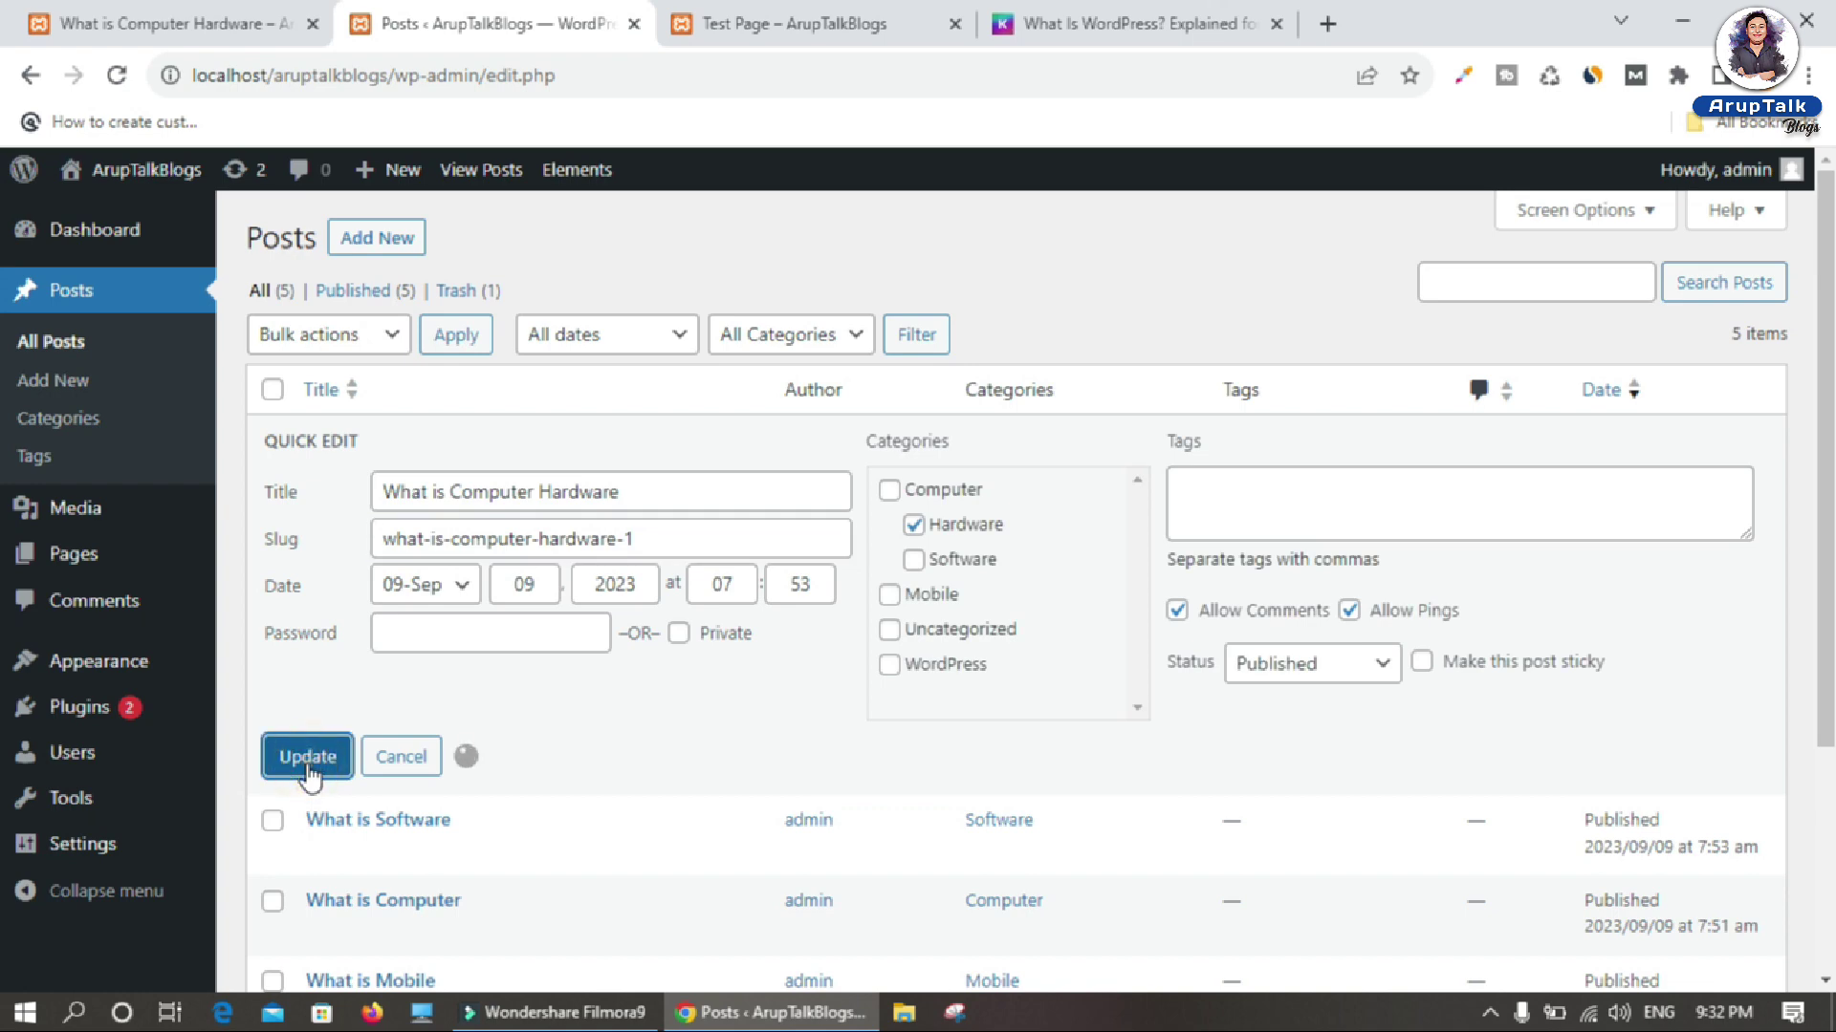
{"action": "left_click", "coordinate": [814, 24]}
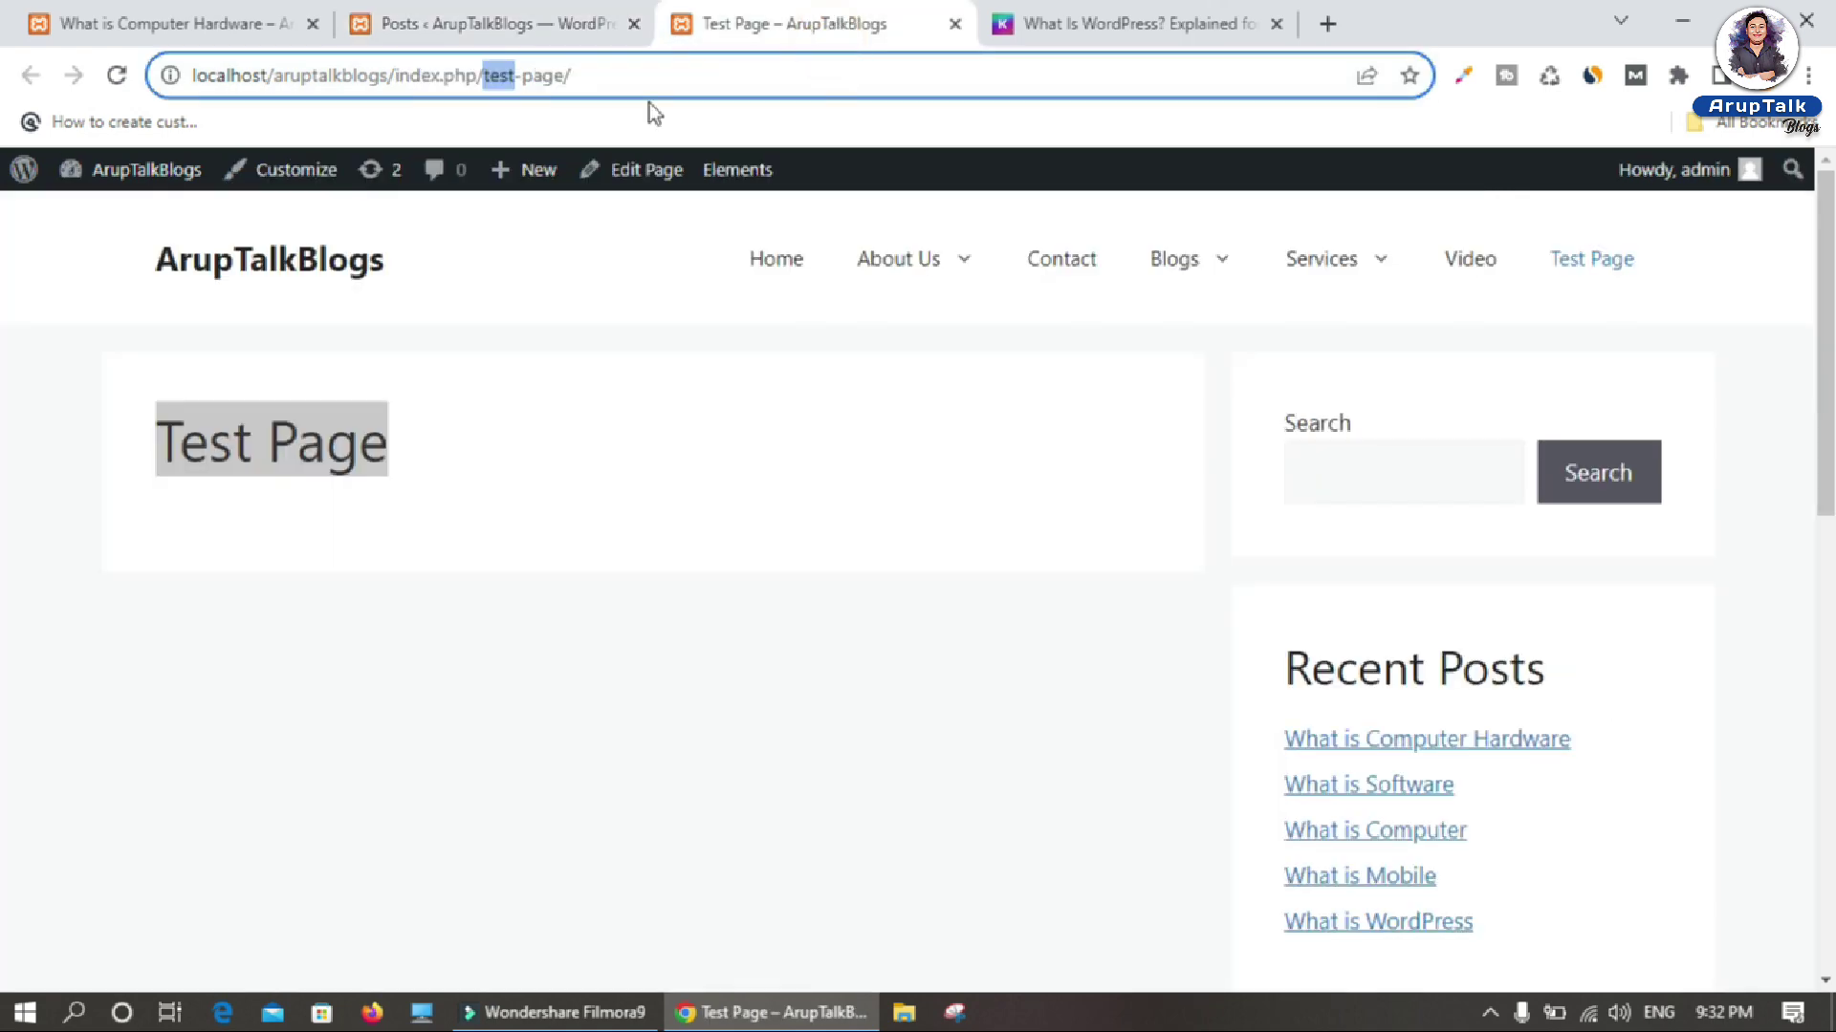
{"action": "left_click", "coordinate": [1185, 260]}
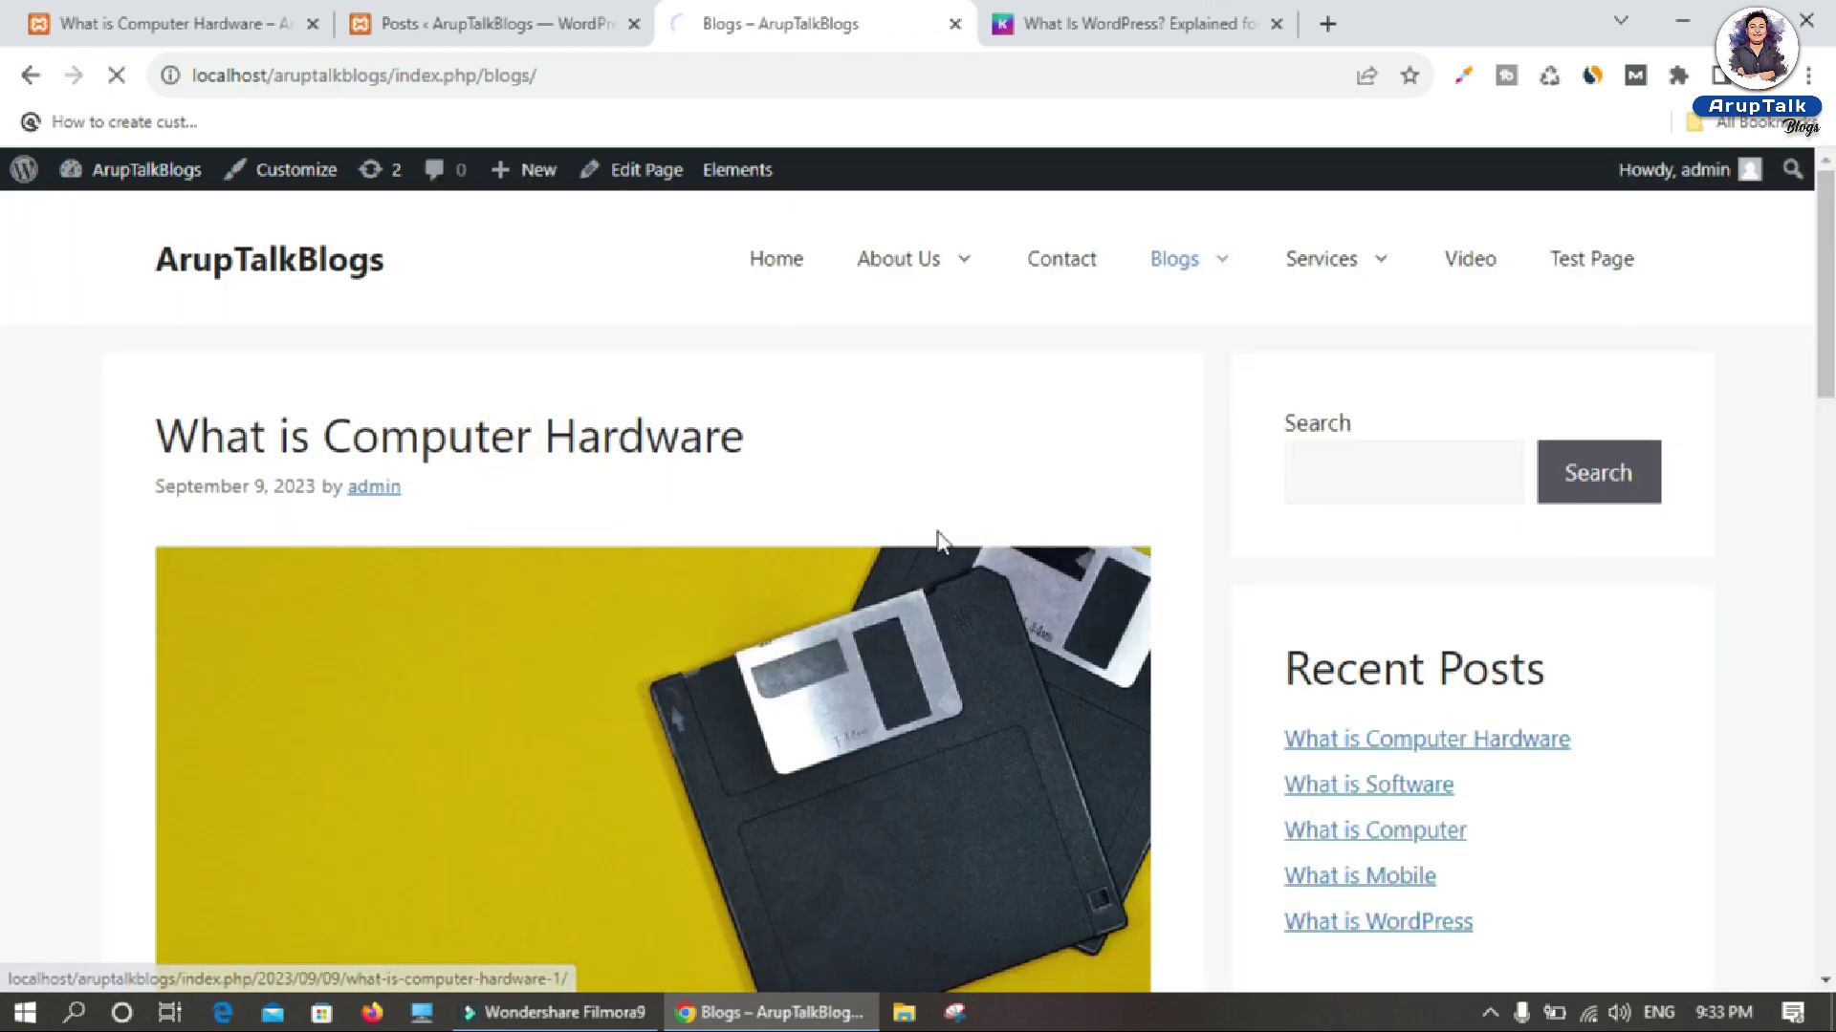
Step: Open the post and check its 2023/09/09/what-is-computer-hardware-1 address, then return to the admin Posts tab
{"action": "left_click", "coordinate": [937, 539]}
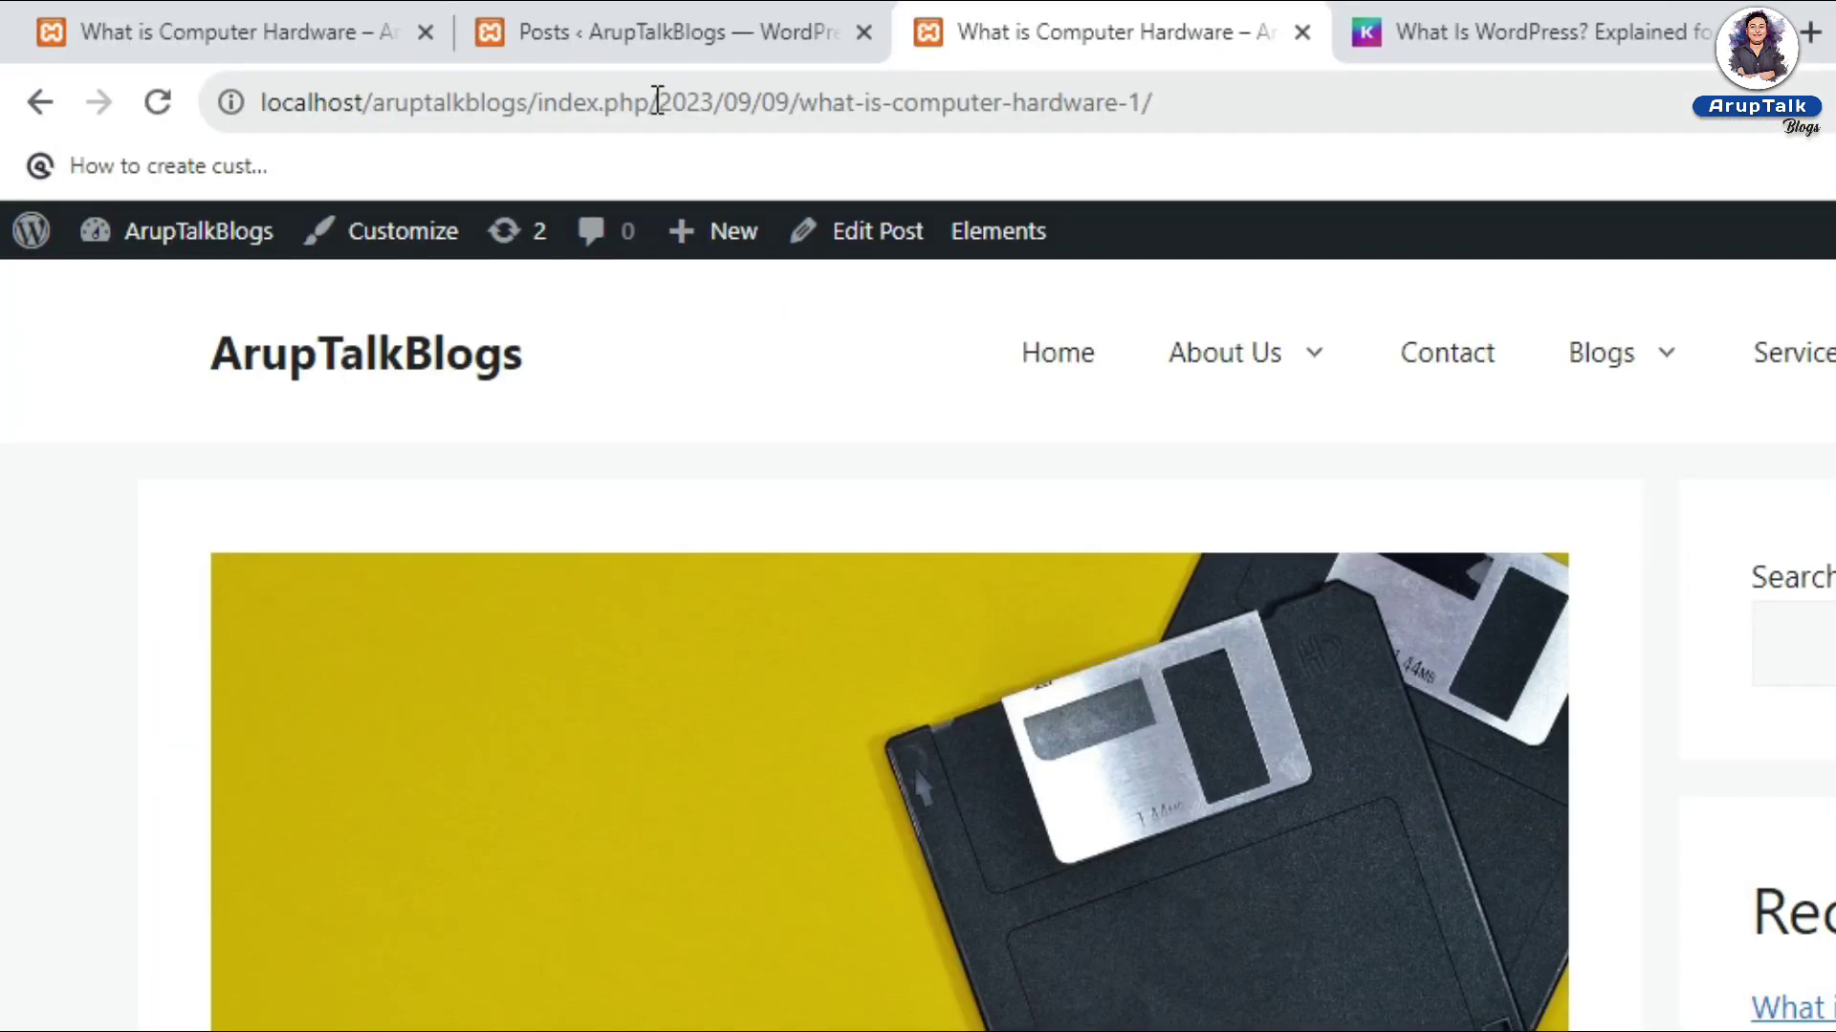
{"action": "left_click_drag", "start_coordinate": [481, 74], "coordinate": [584, 76]}
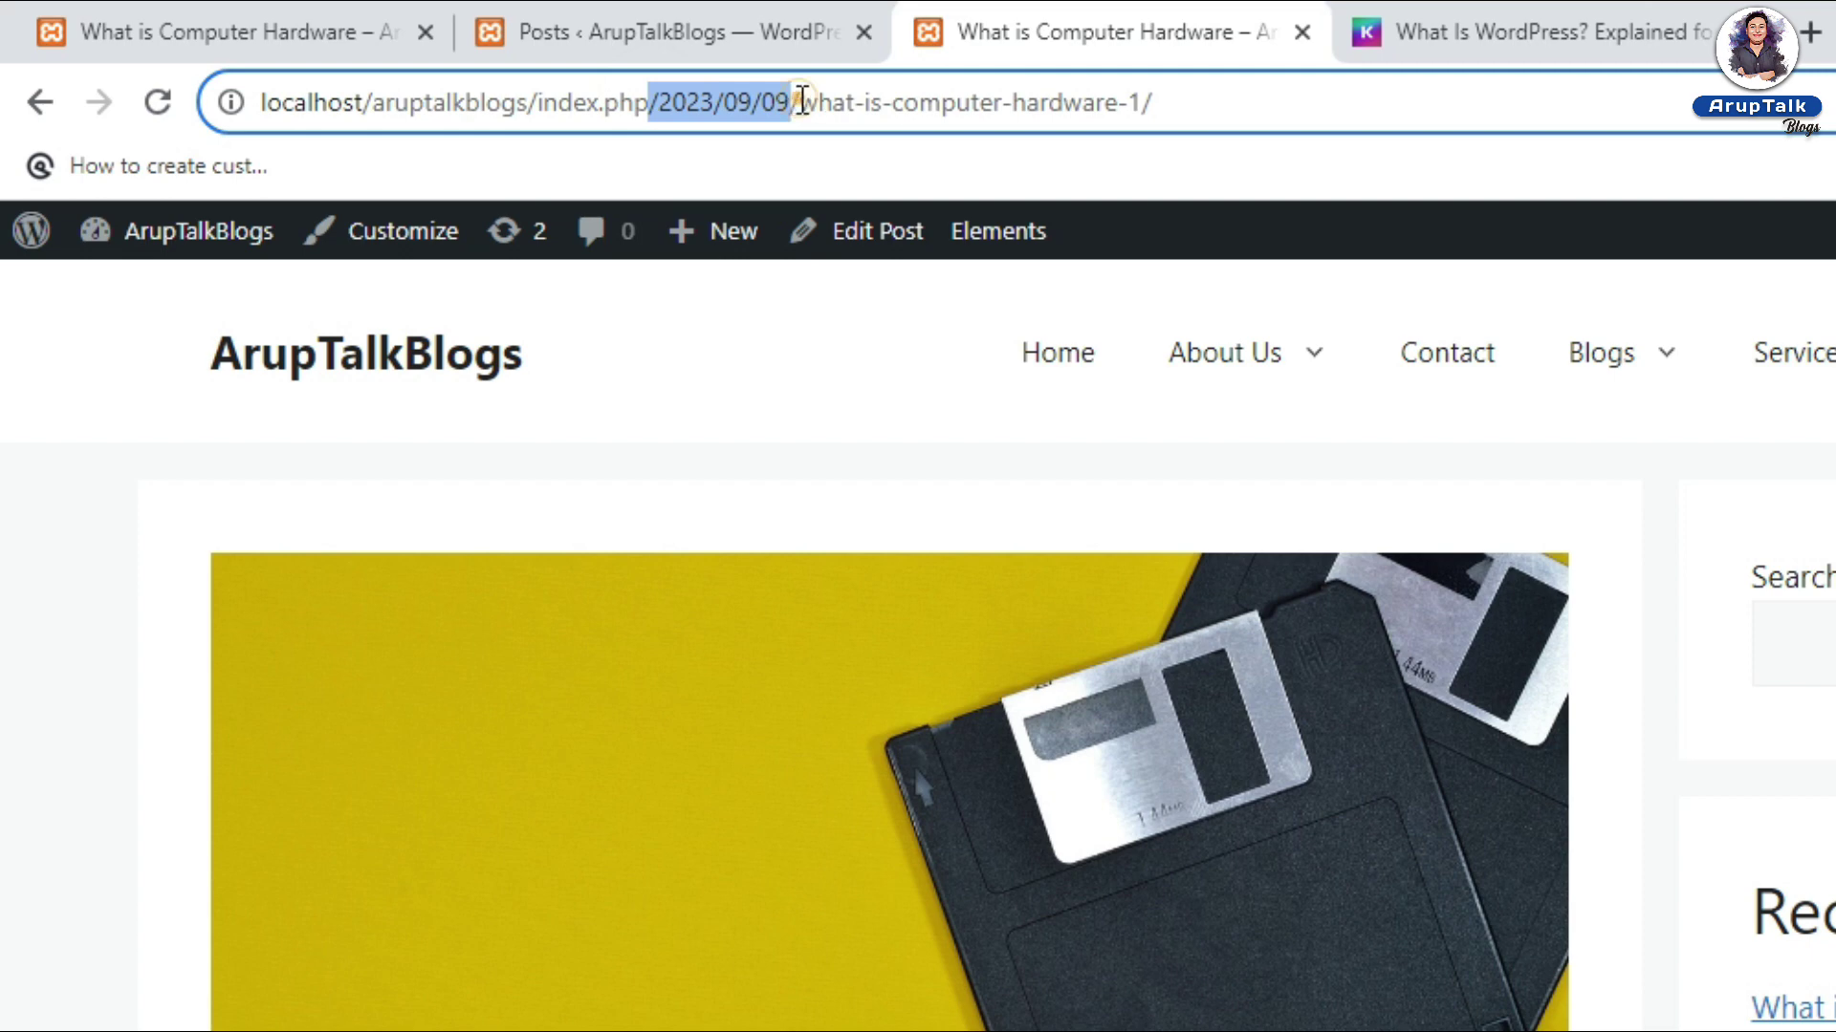
{"action": "left_click_drag", "start_coordinate": [801, 102], "coordinate": [1146, 104]}
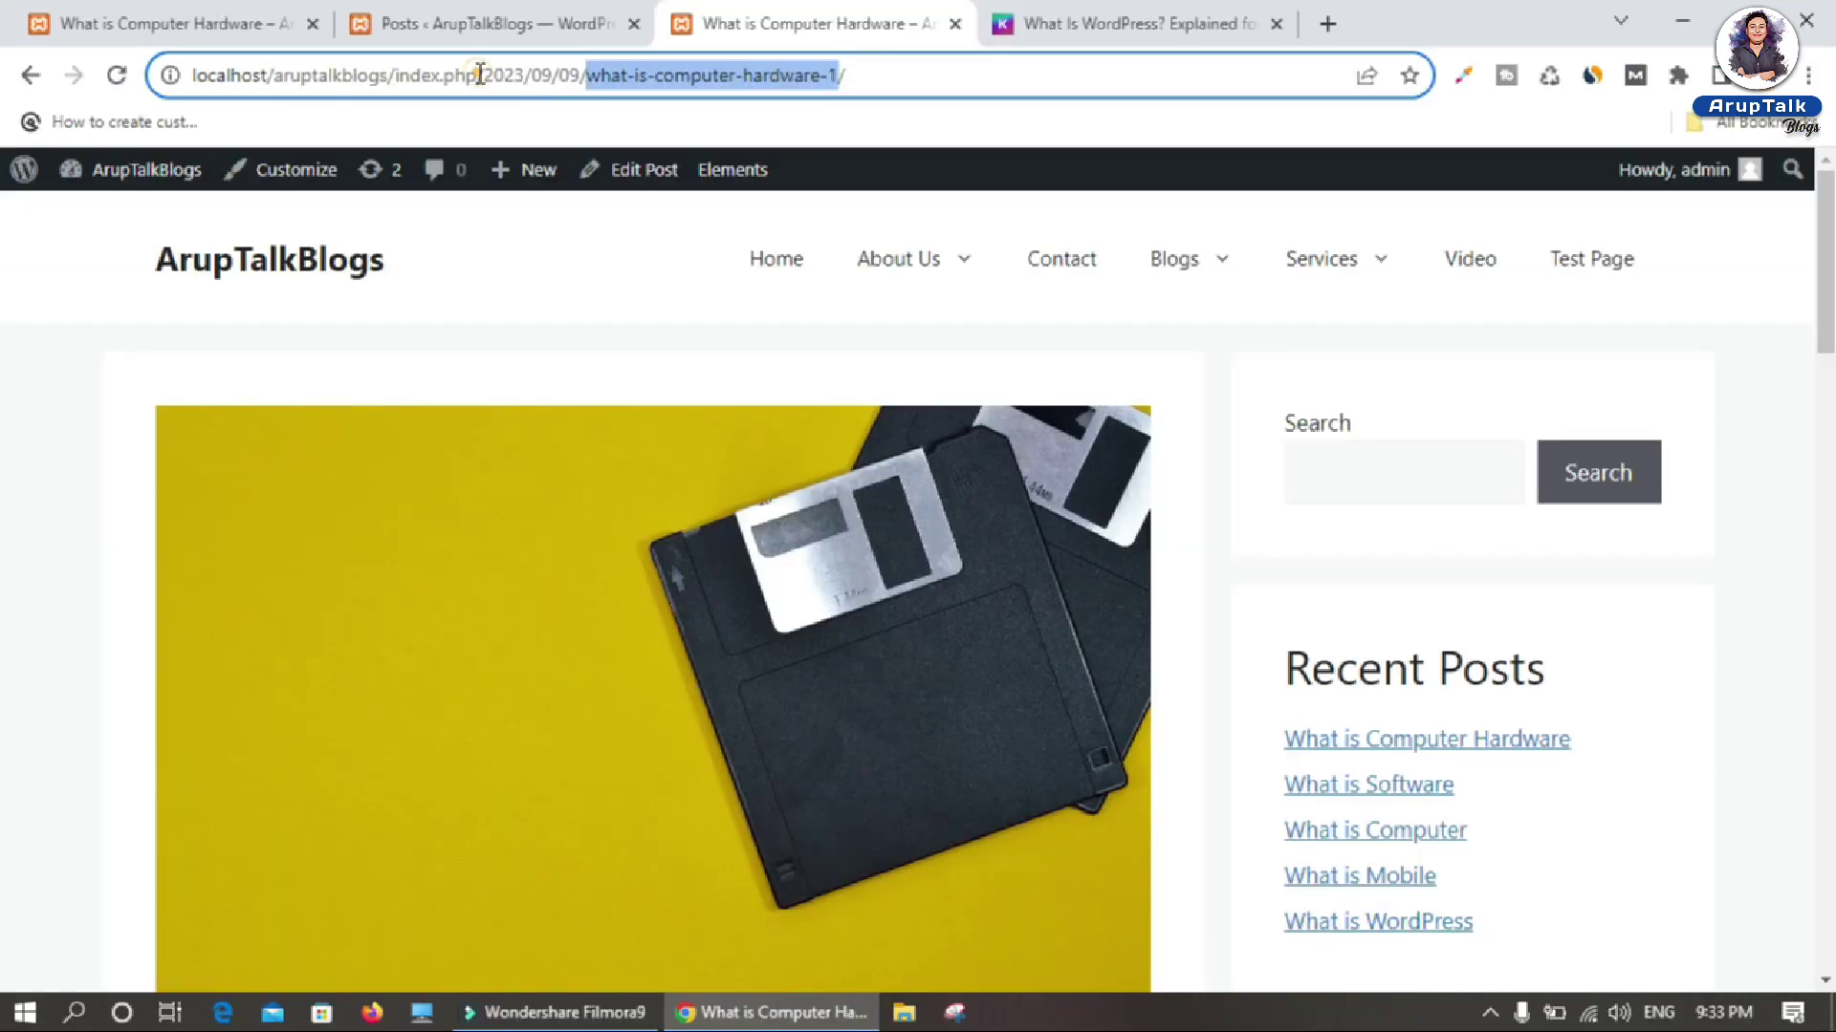
{"action": "left_click_drag", "start_coordinate": [480, 74], "coordinate": [584, 76]}
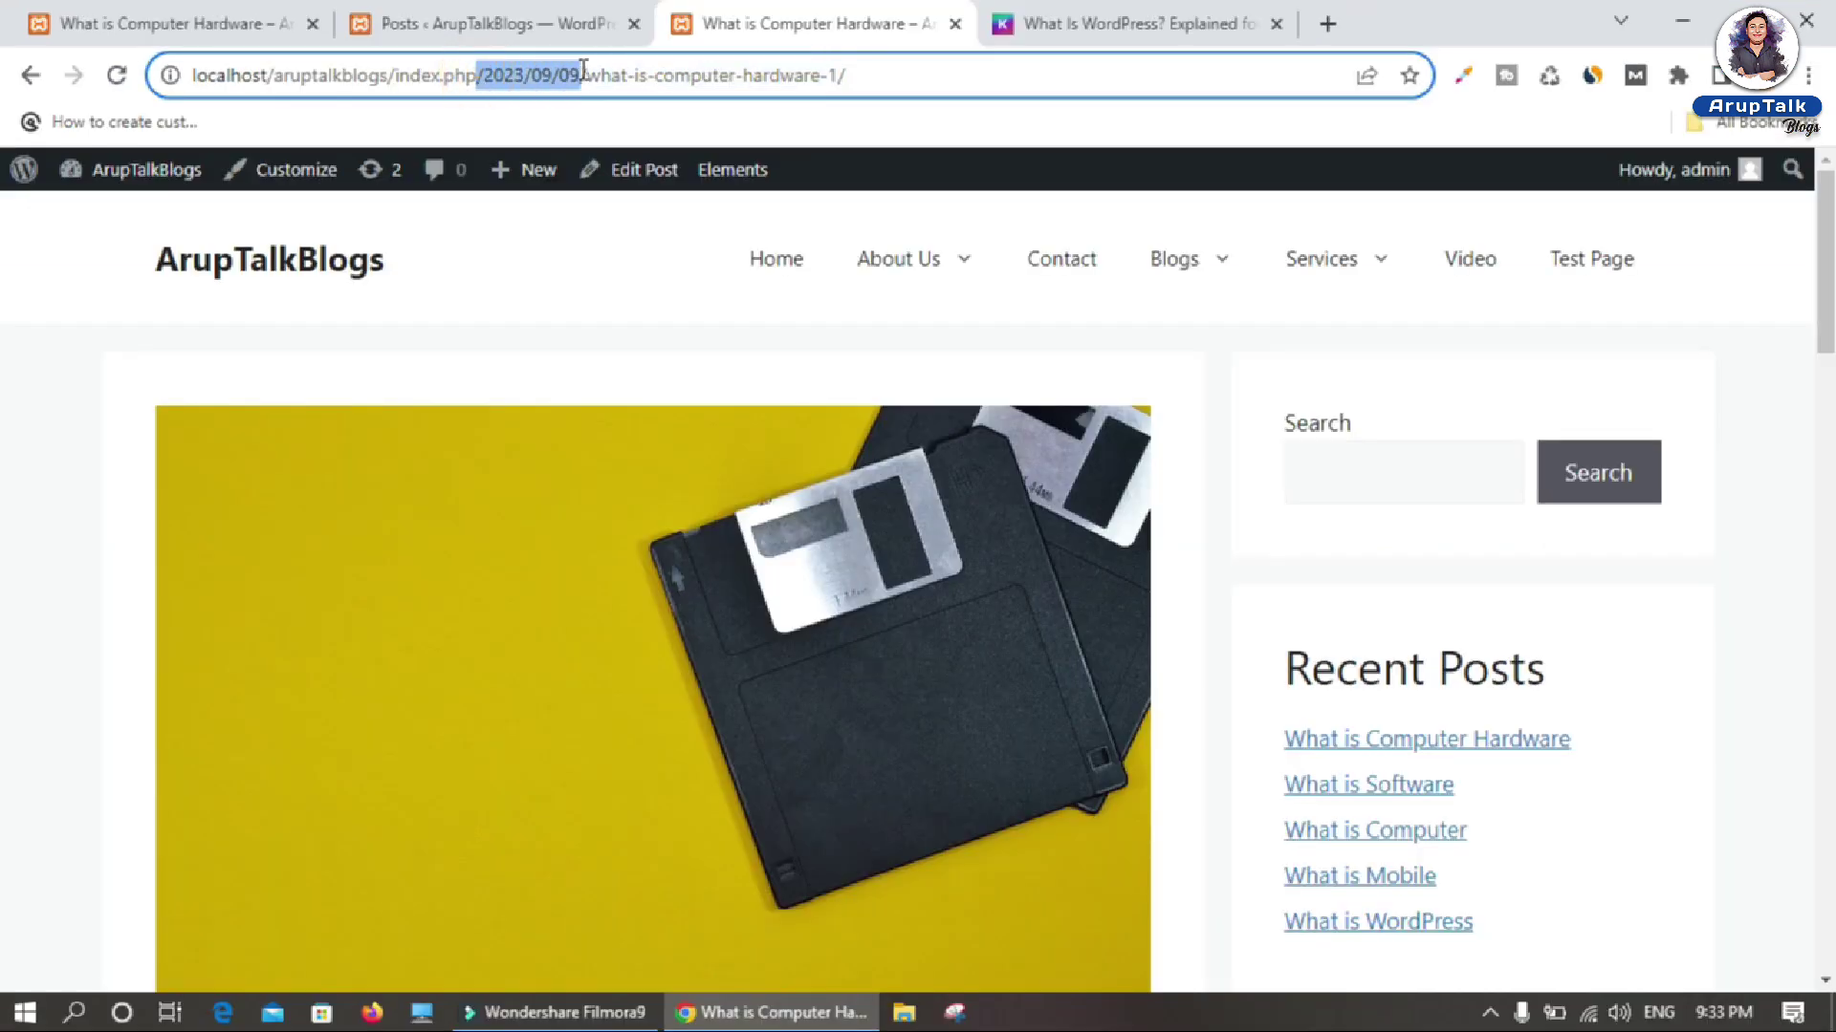
{"action": "left_click", "coordinate": [532, 15]}
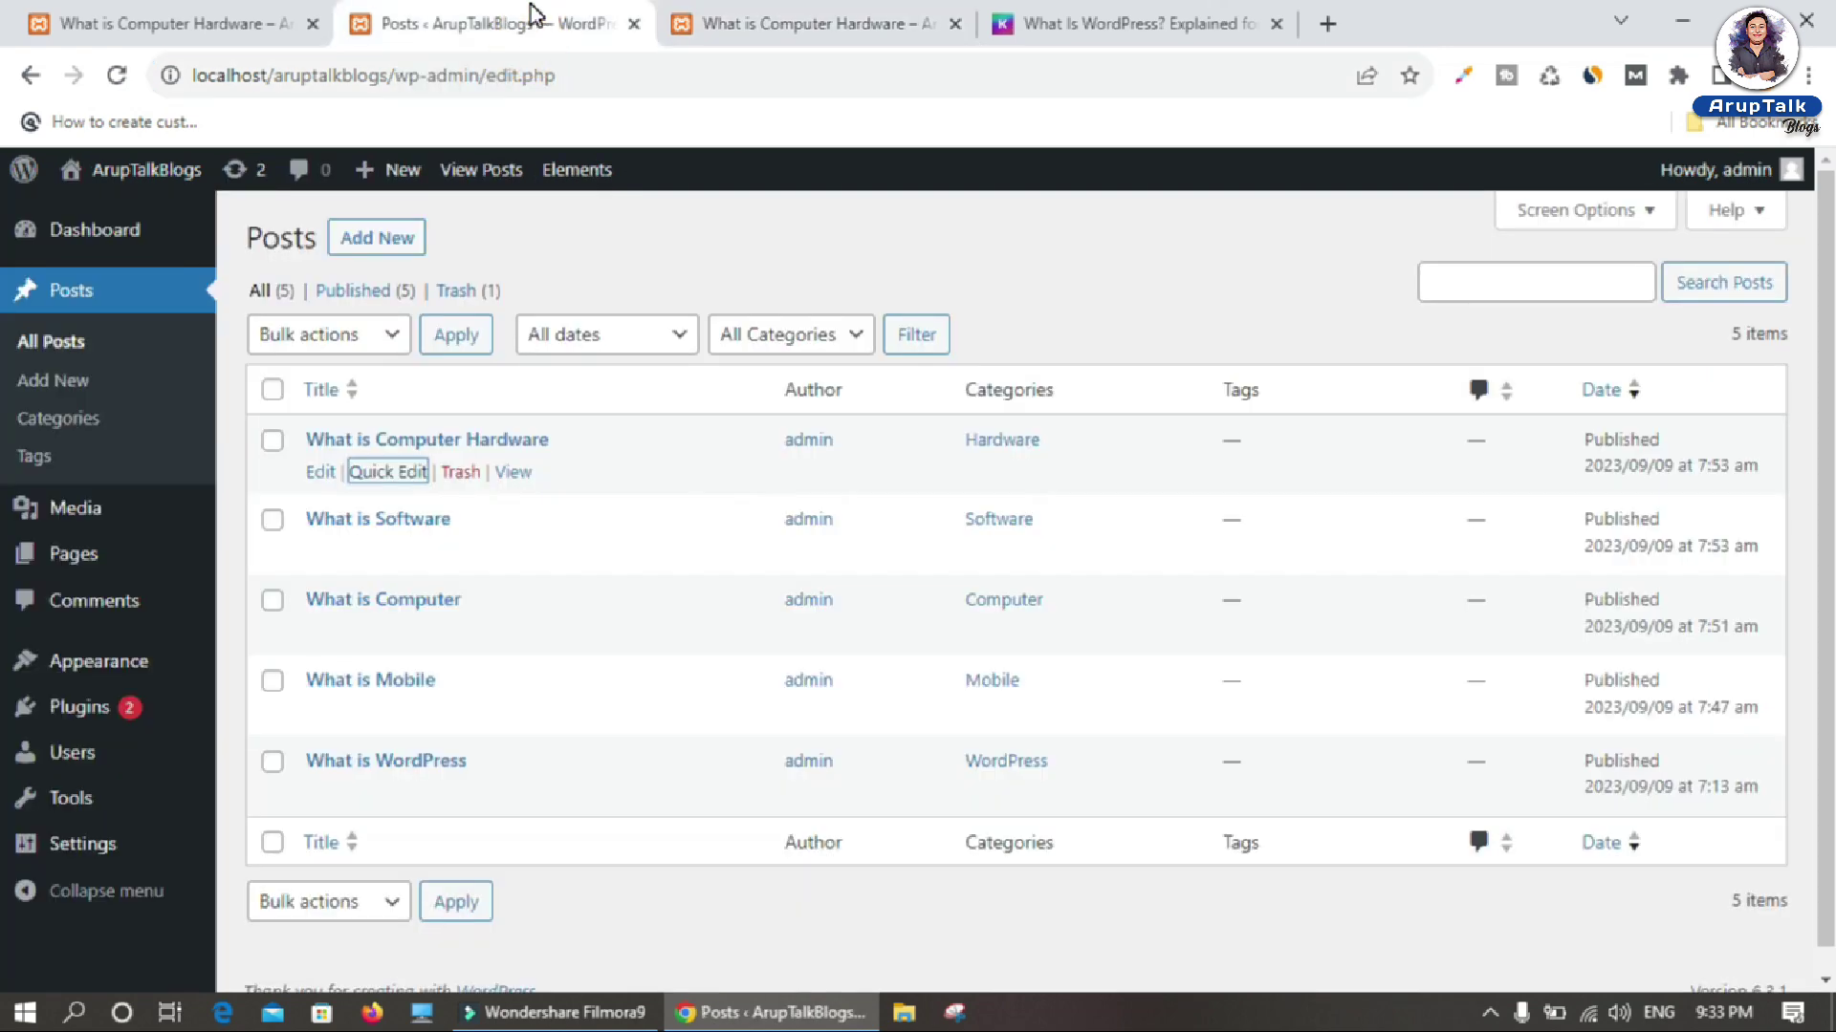
{"action": "mouse_move", "coordinate": [86, 849]}
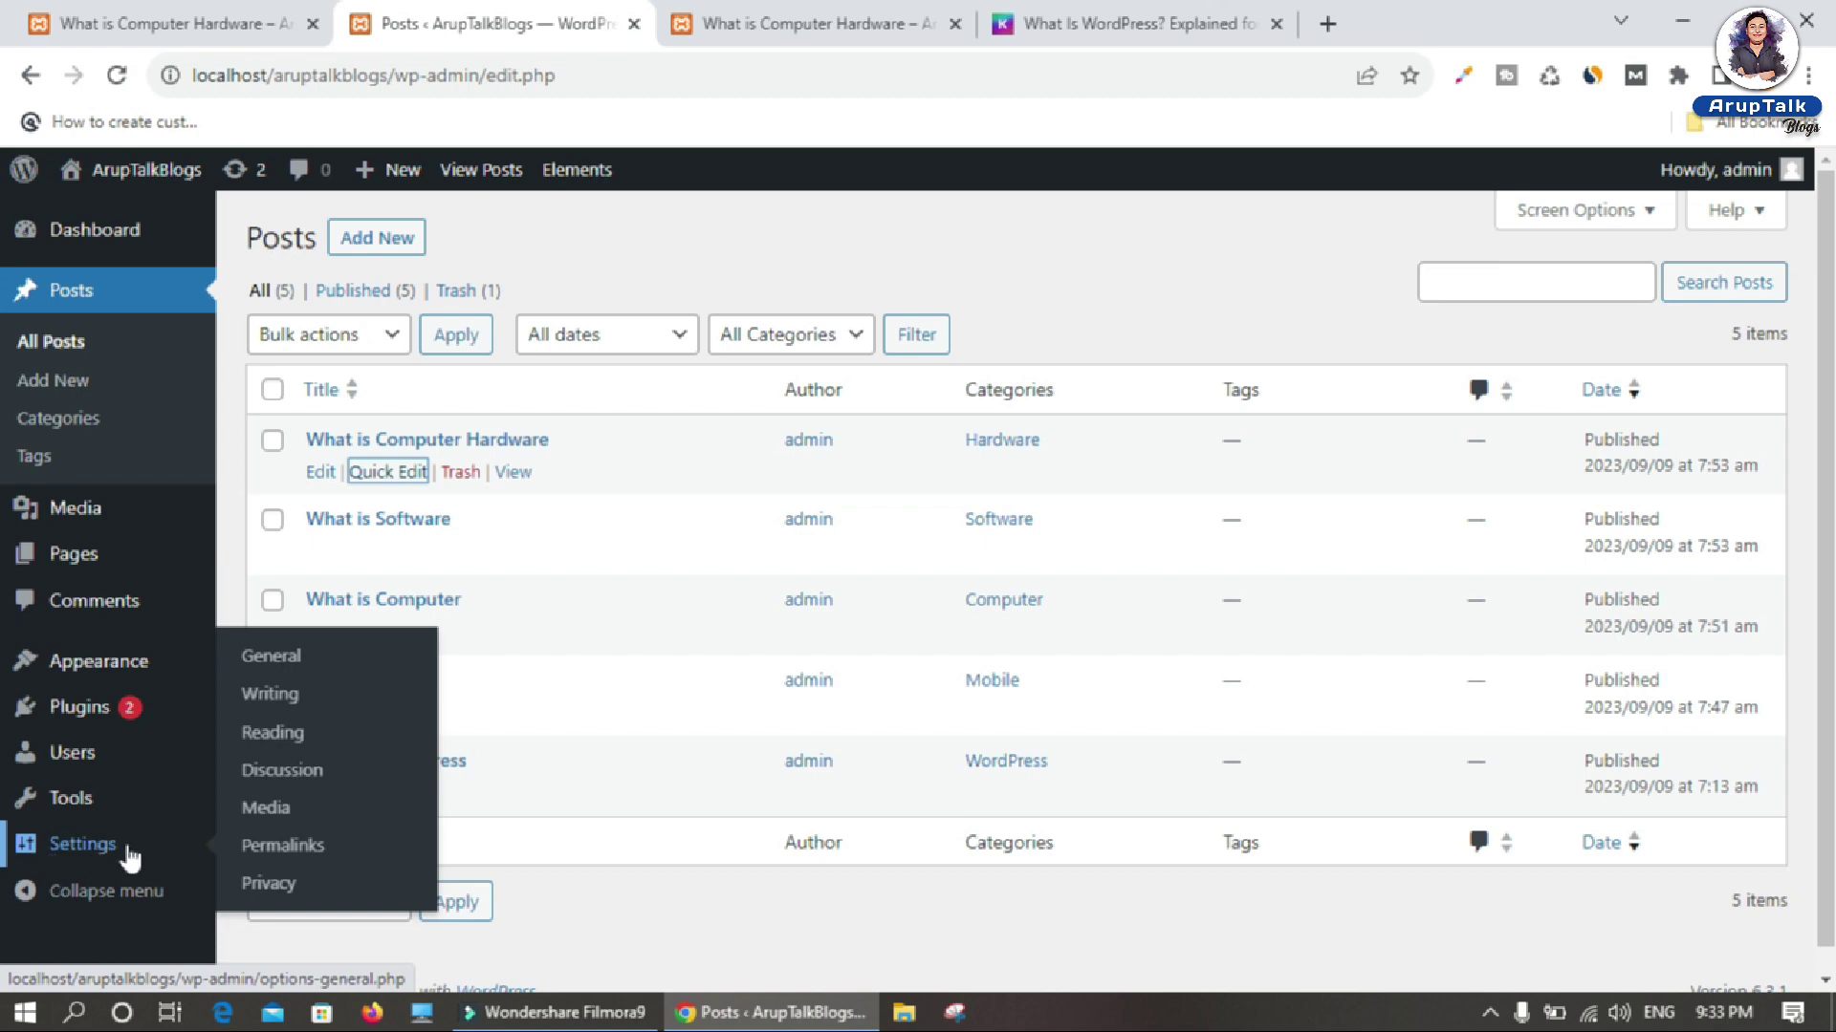
Step: Switch the permalink structure to Plain and save
{"action": "left_click", "coordinate": [282, 846]}
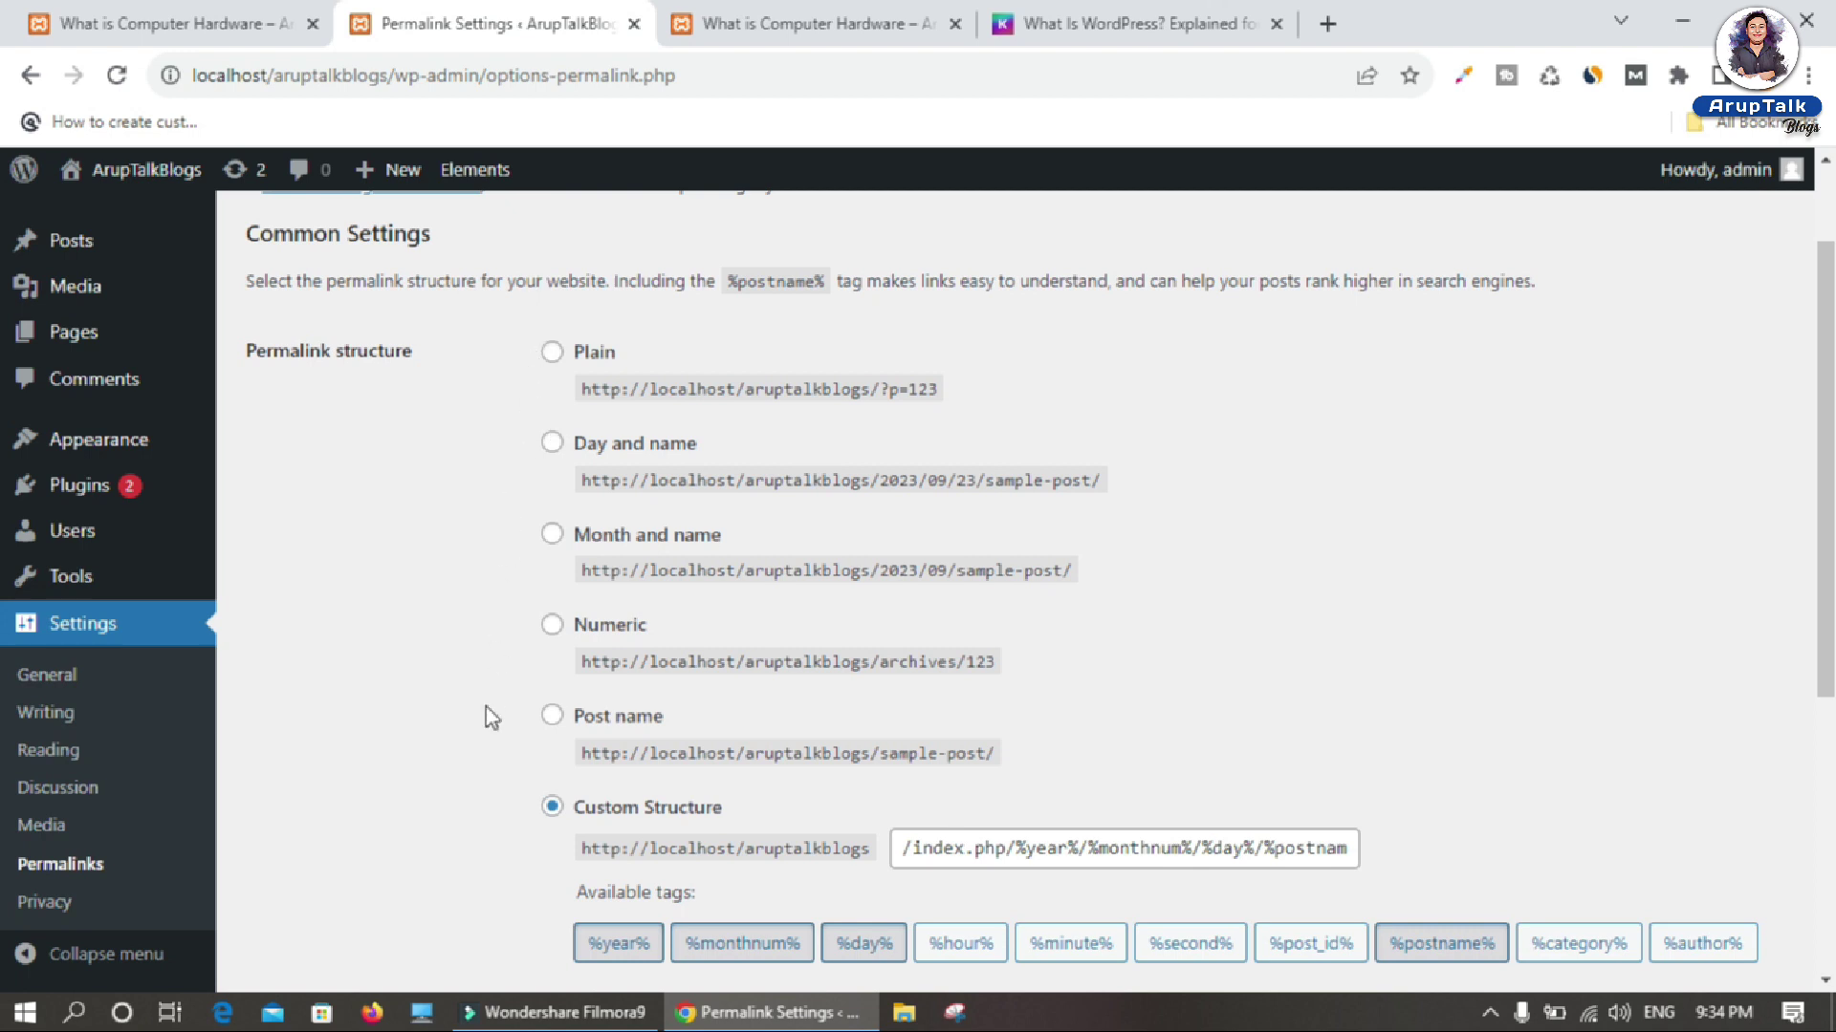
{"action": "left_click", "coordinate": [552, 354]}
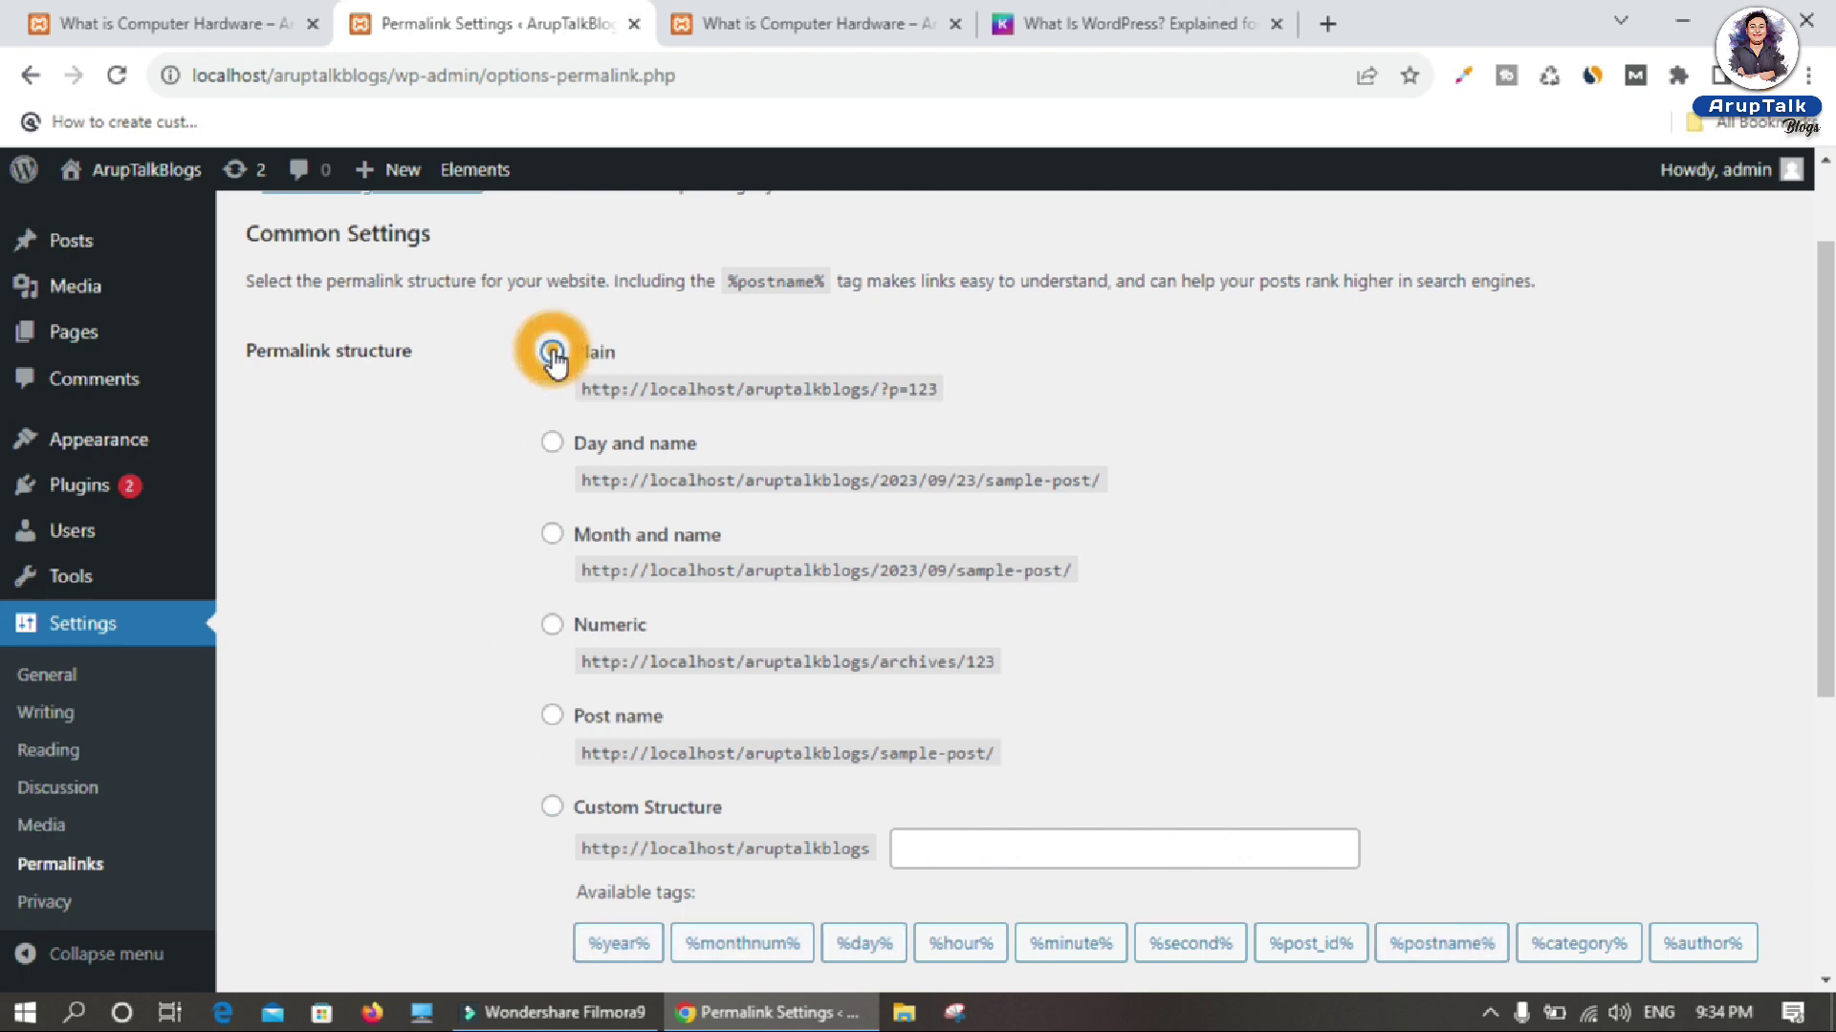
{"action": "scroll", "coordinate": [554, 362], "scroll_direction": "down", "scroll_amount": 5}
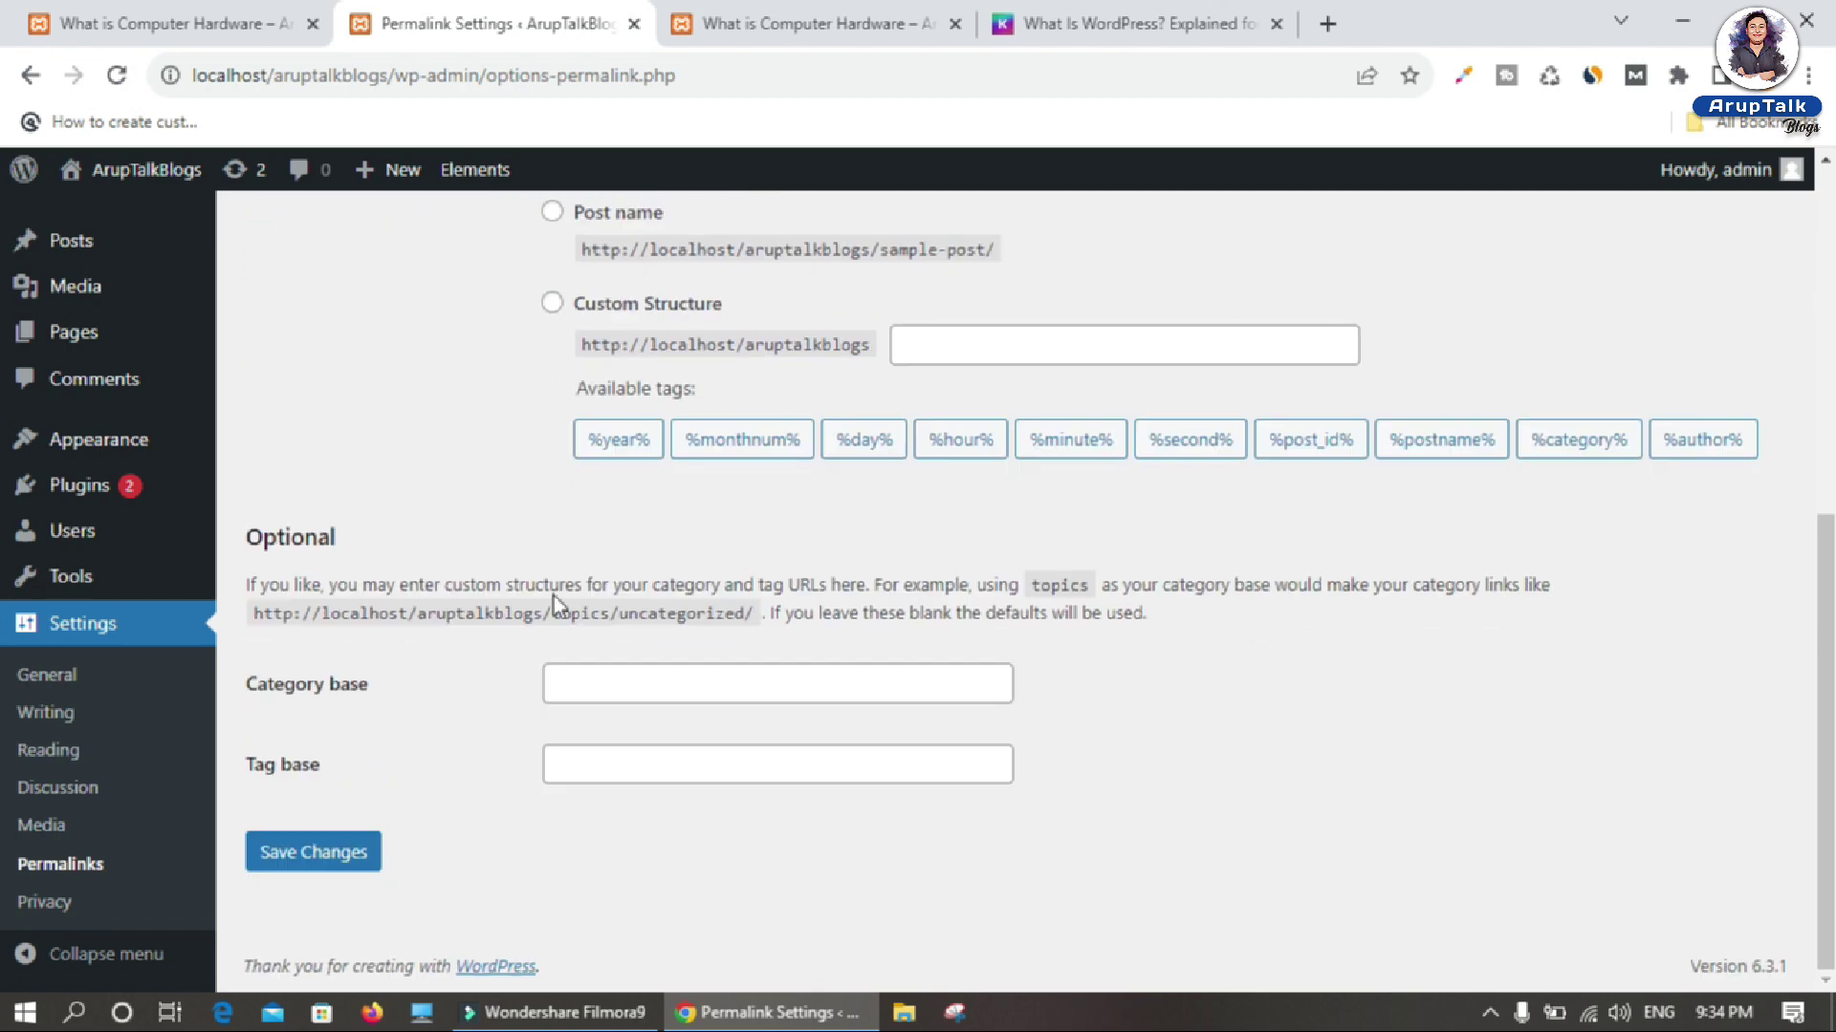
{"action": "left_click", "coordinate": [313, 851]}
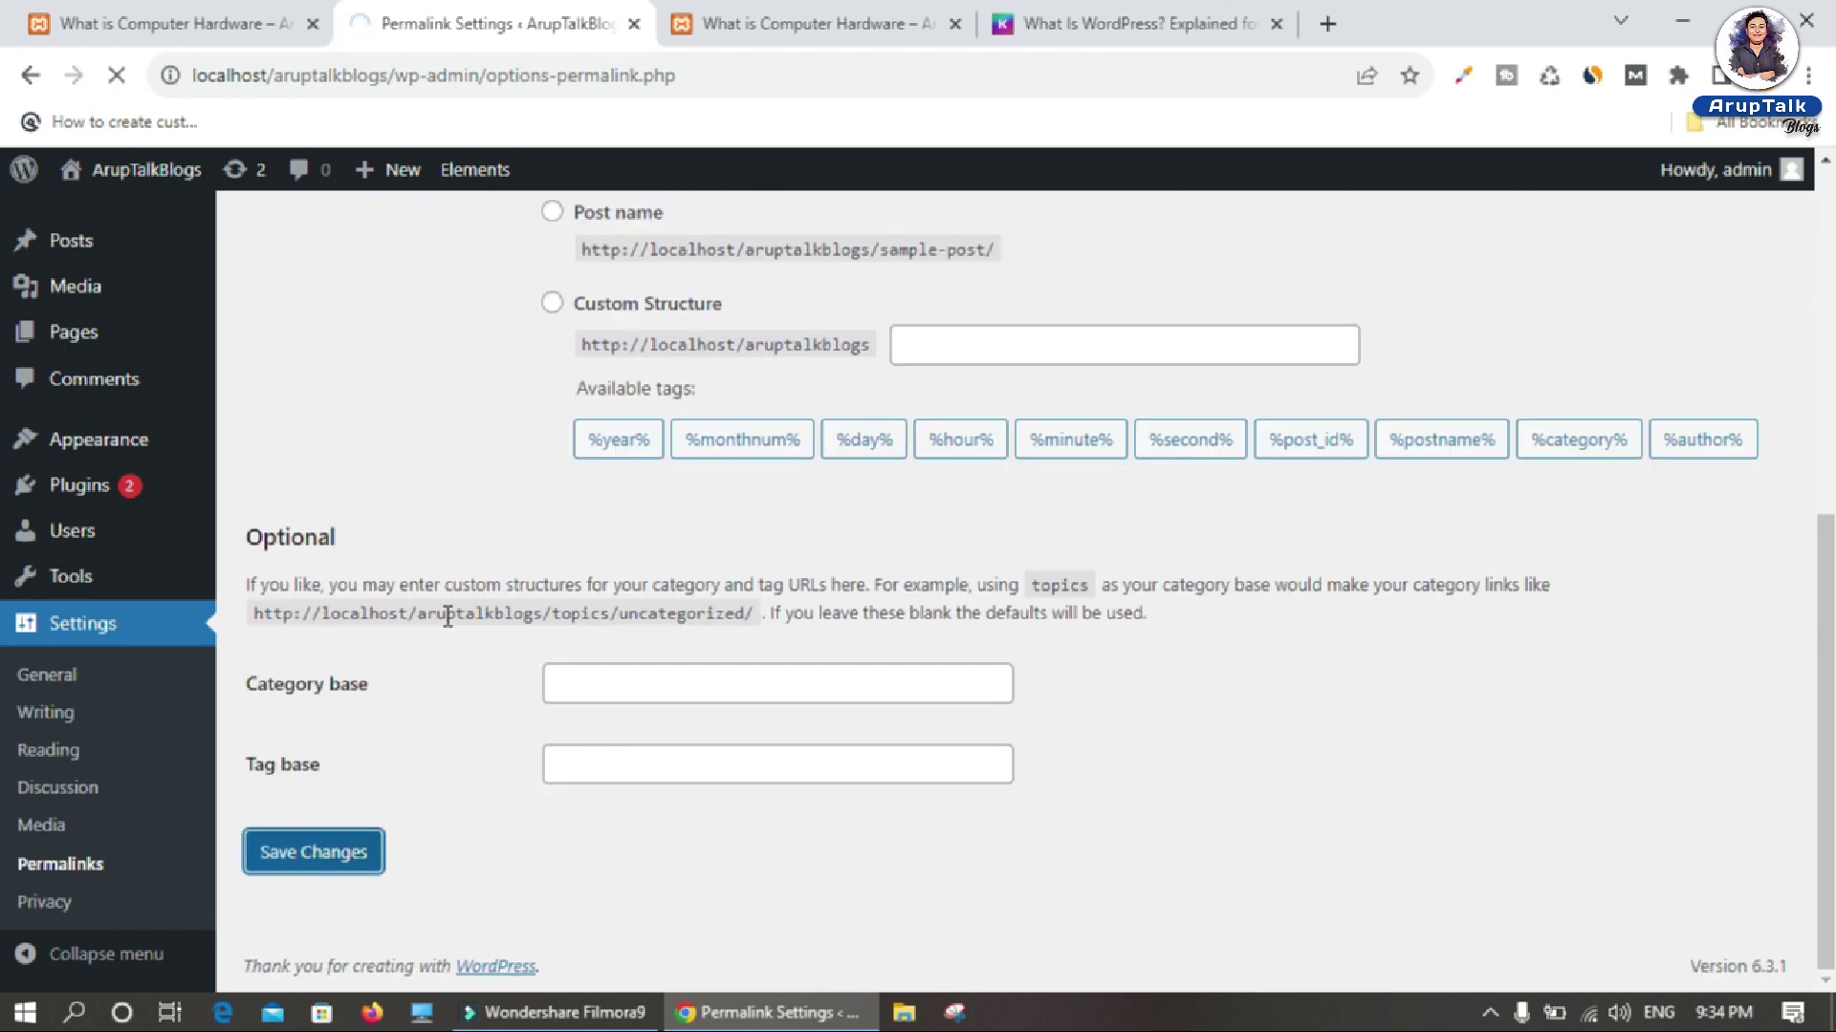
Step: On the live site, confirm Blogs opens at ?page_id=48 and the hardware post at ?p=42
{"action": "left_click", "coordinate": [830, 24]}
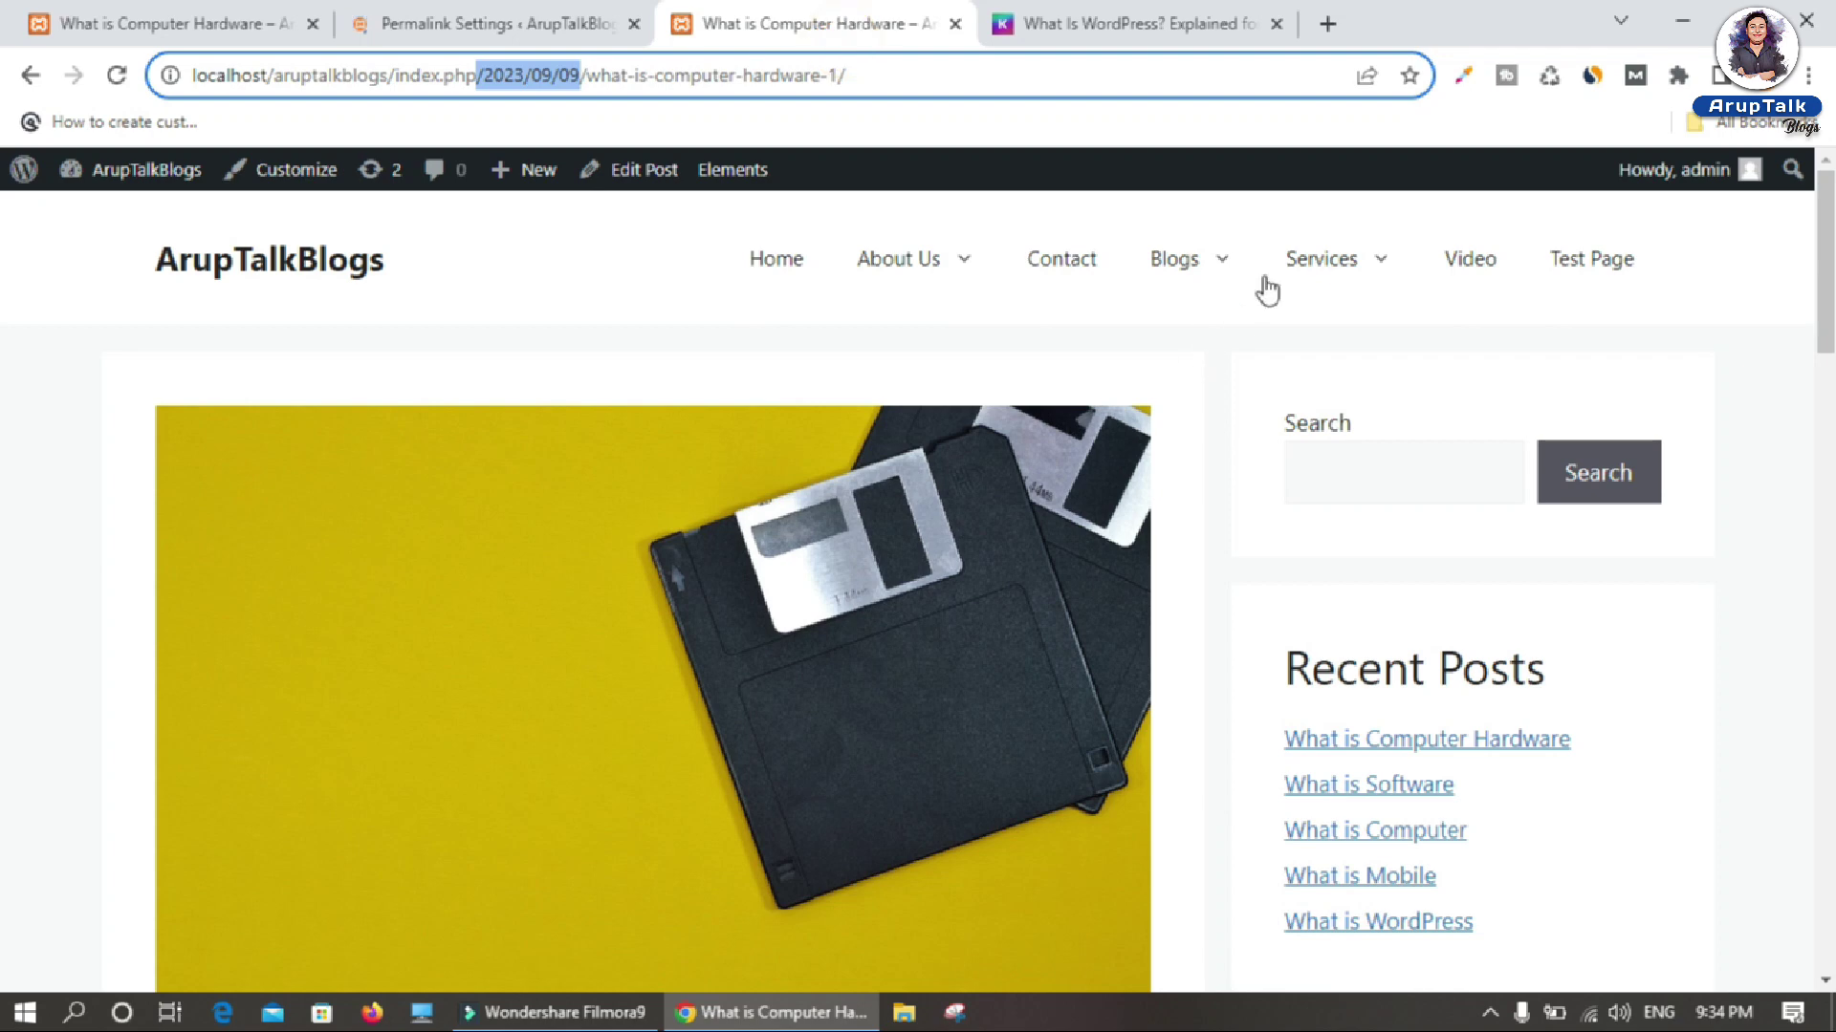
{"action": "left_click", "coordinate": [1170, 257]}
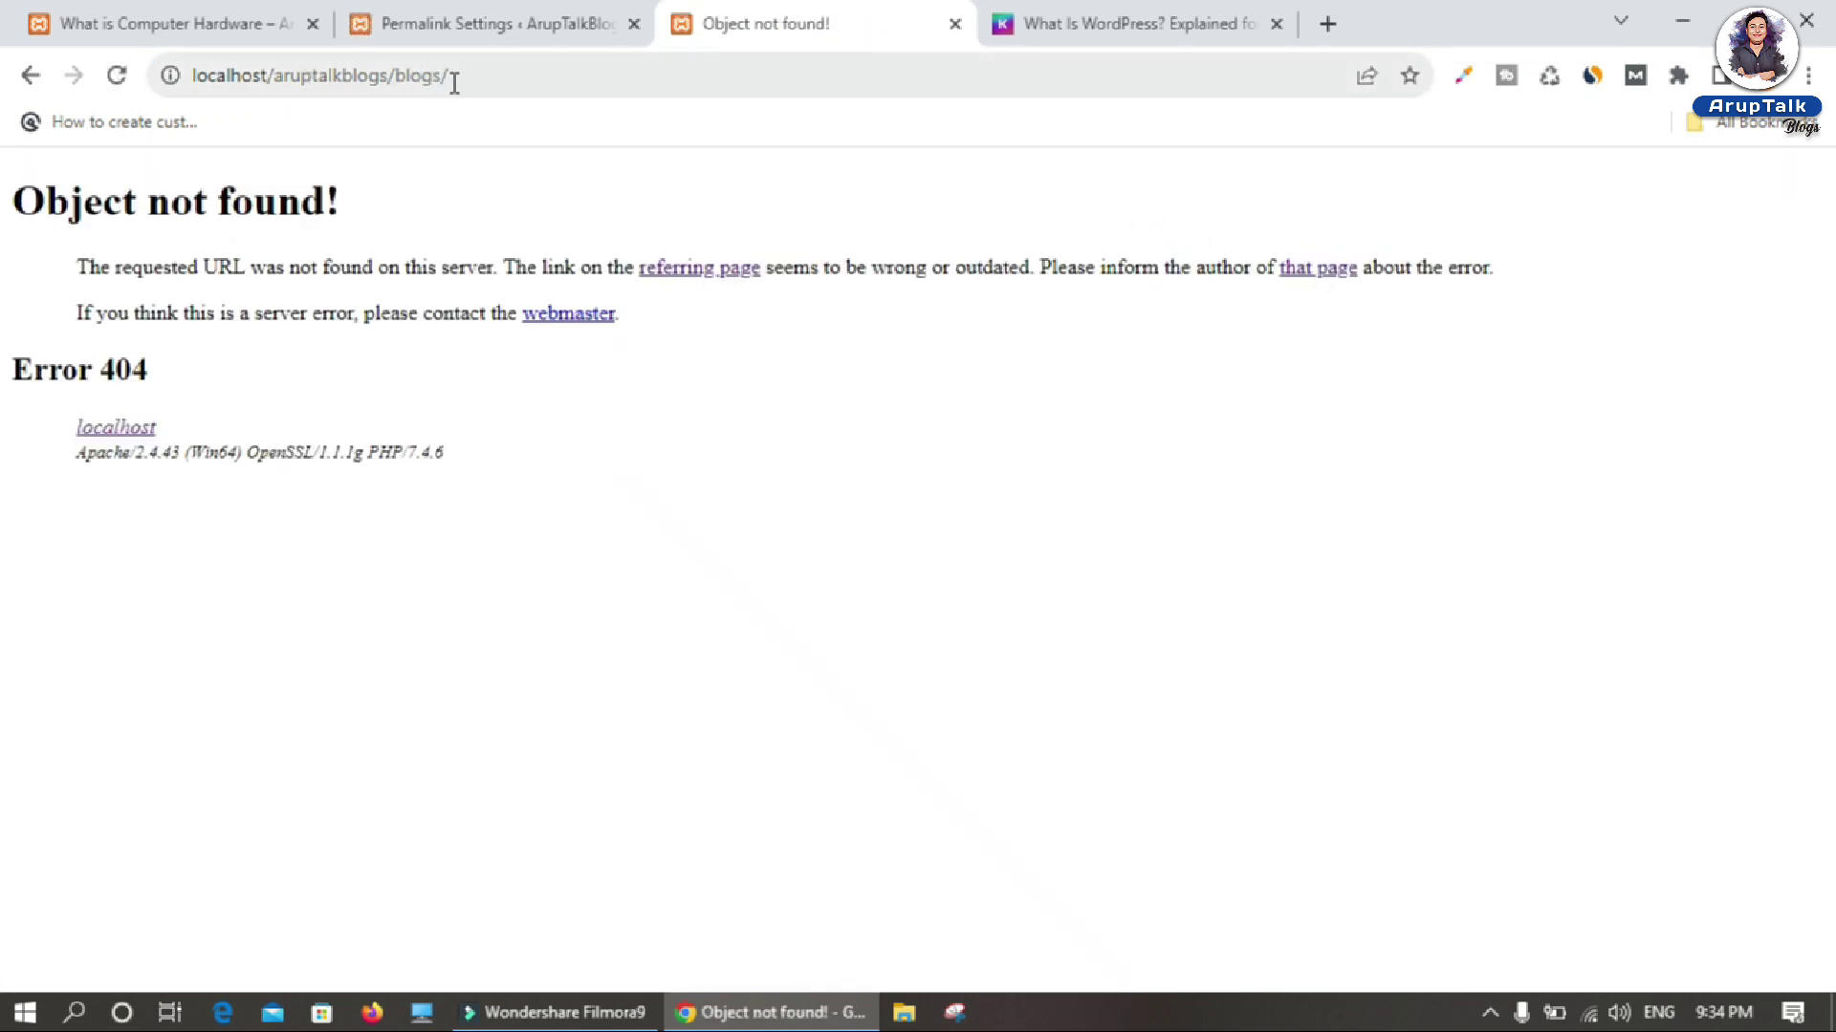
{"action": "left_click", "coordinate": [449, 77]}
{"action": "key", "text": "End"}
{"action": "key", "text": "BackSpace"}
{"action": "key", "text": "BackSpace"}
{"action": "key", "text": "BackSpace"}
{"action": "key", "text": "BackSpace"}
{"action": "key", "text": "BackSpace"}
{"action": "key", "text": "BackSpace"}
{"action": "key", "text": "Return"}
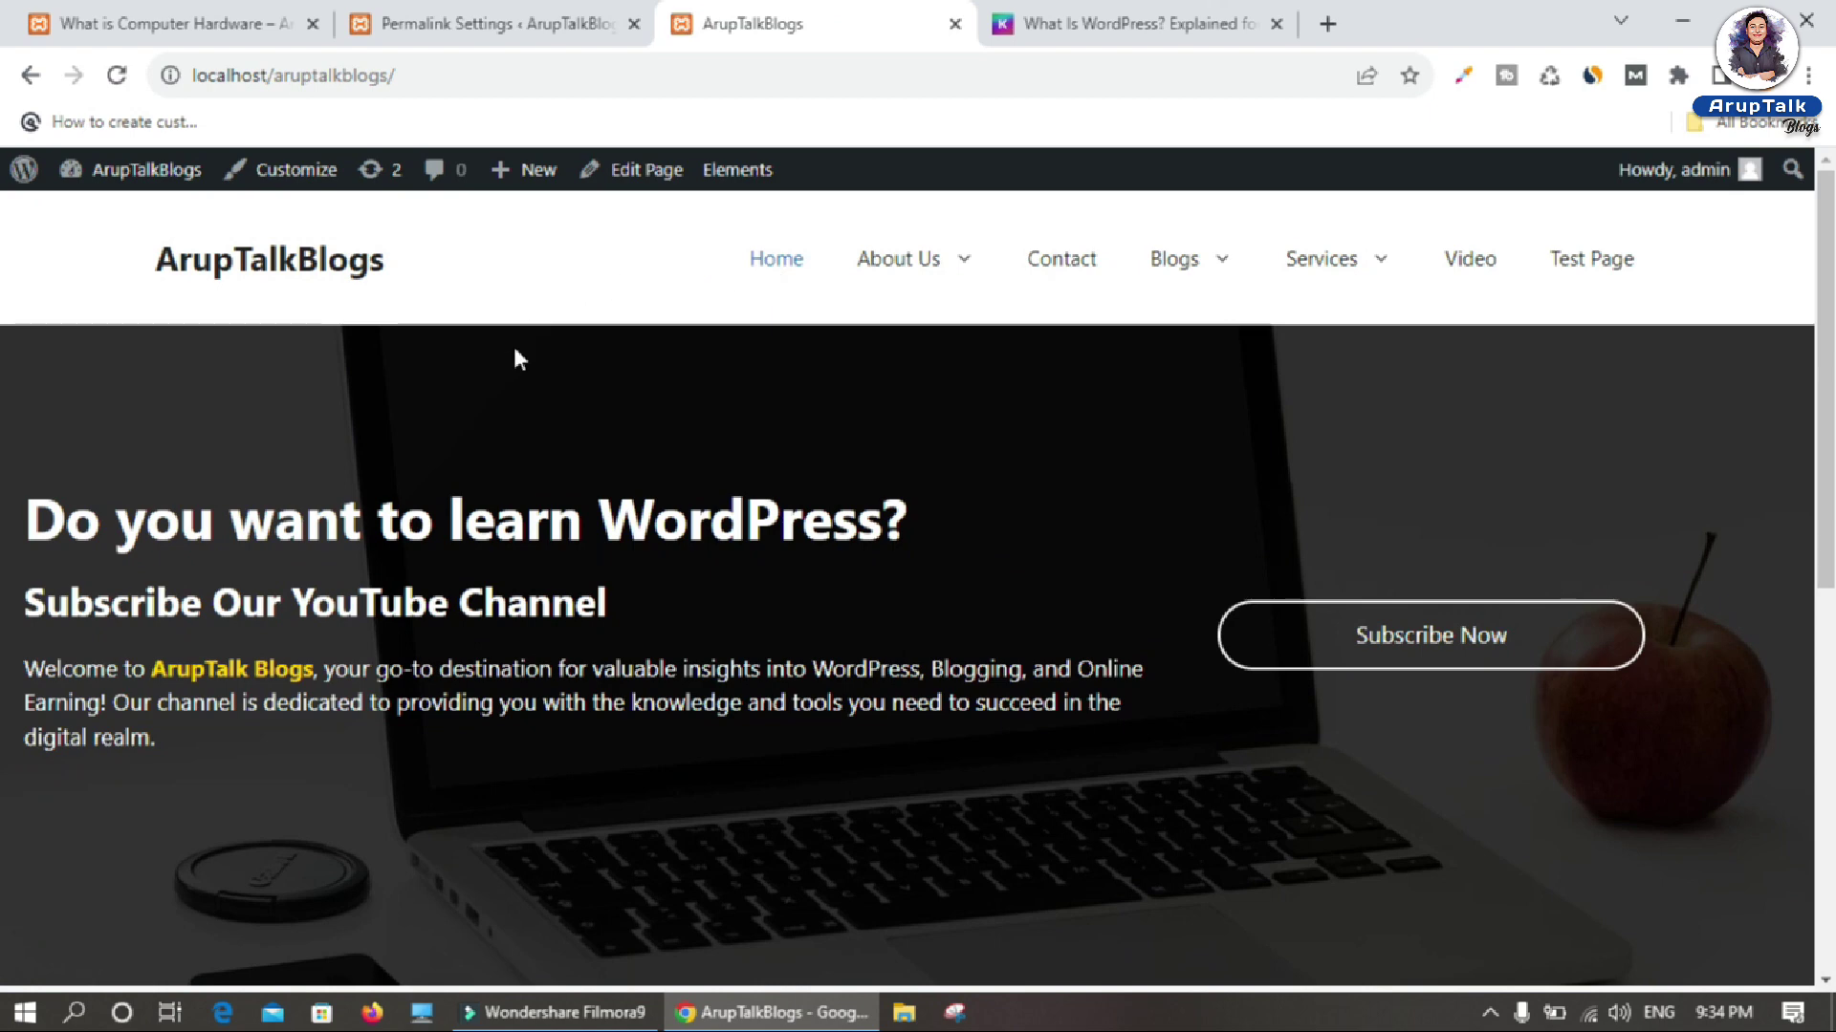
{"action": "left_click", "coordinate": [1168, 260]}
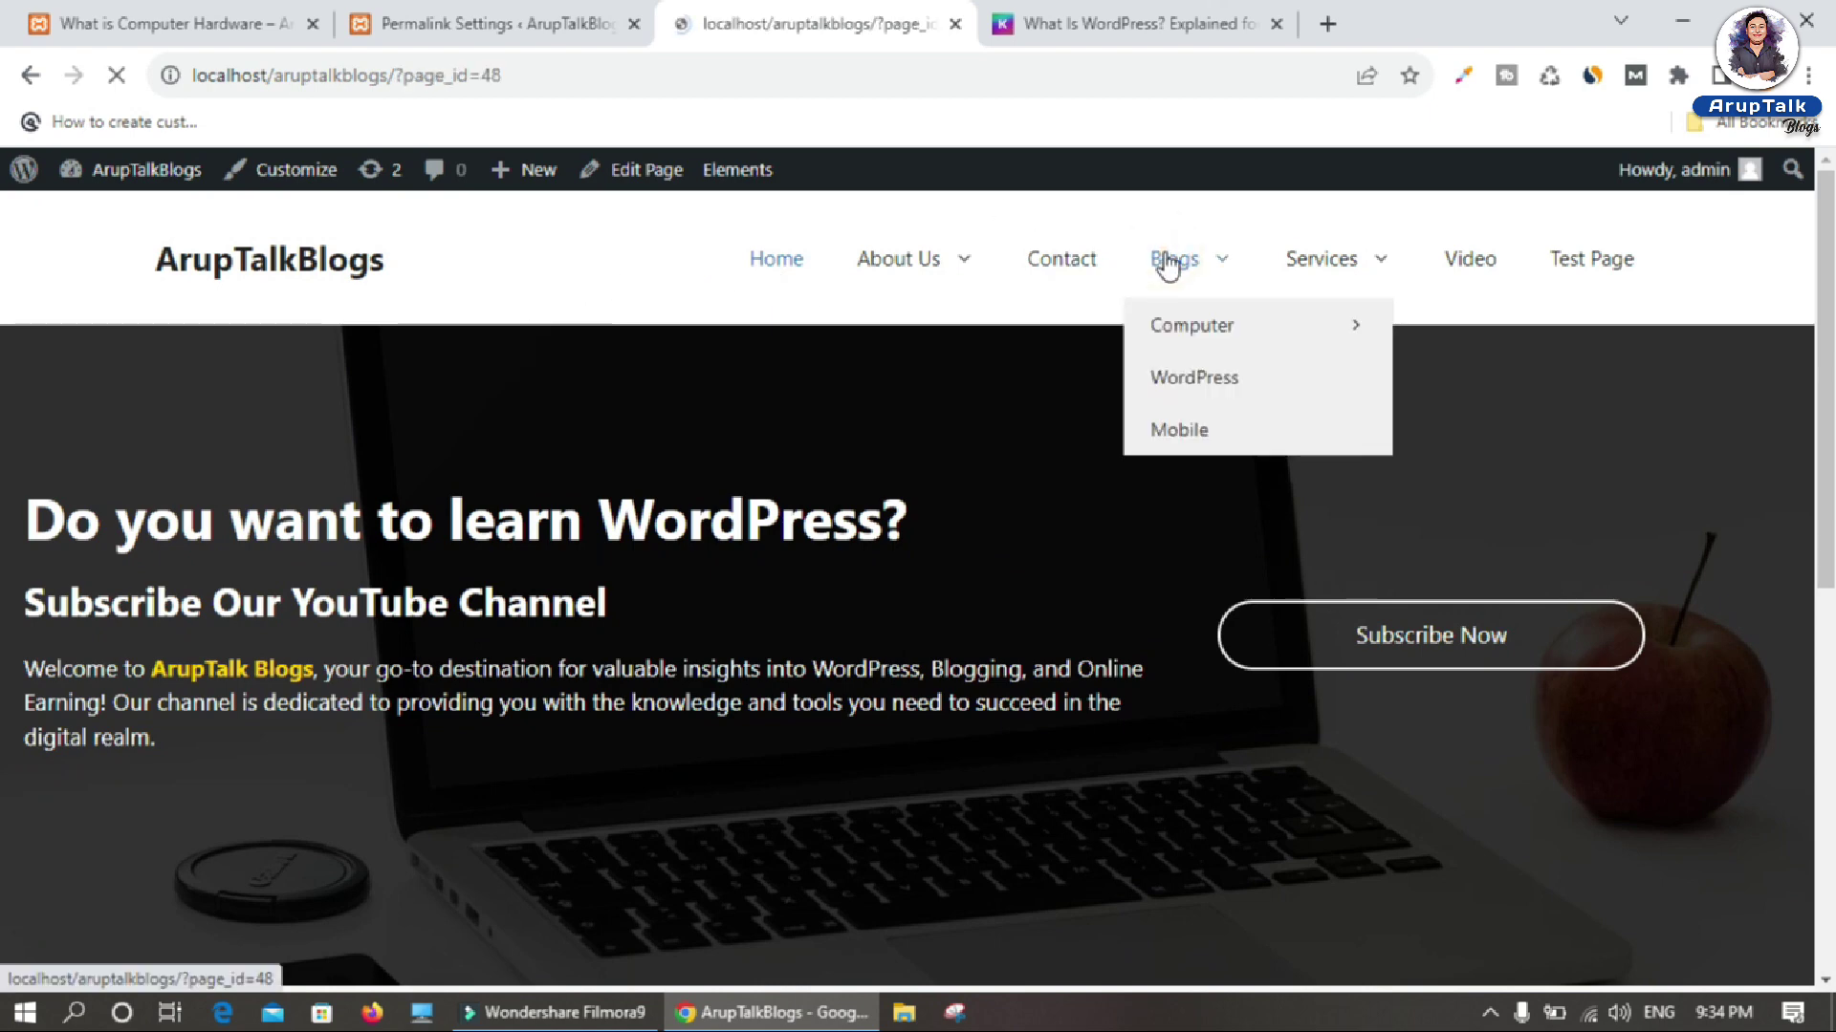
{"action": "left_click_drag", "start_coordinate": [406, 76], "coordinate": [526, 73]}
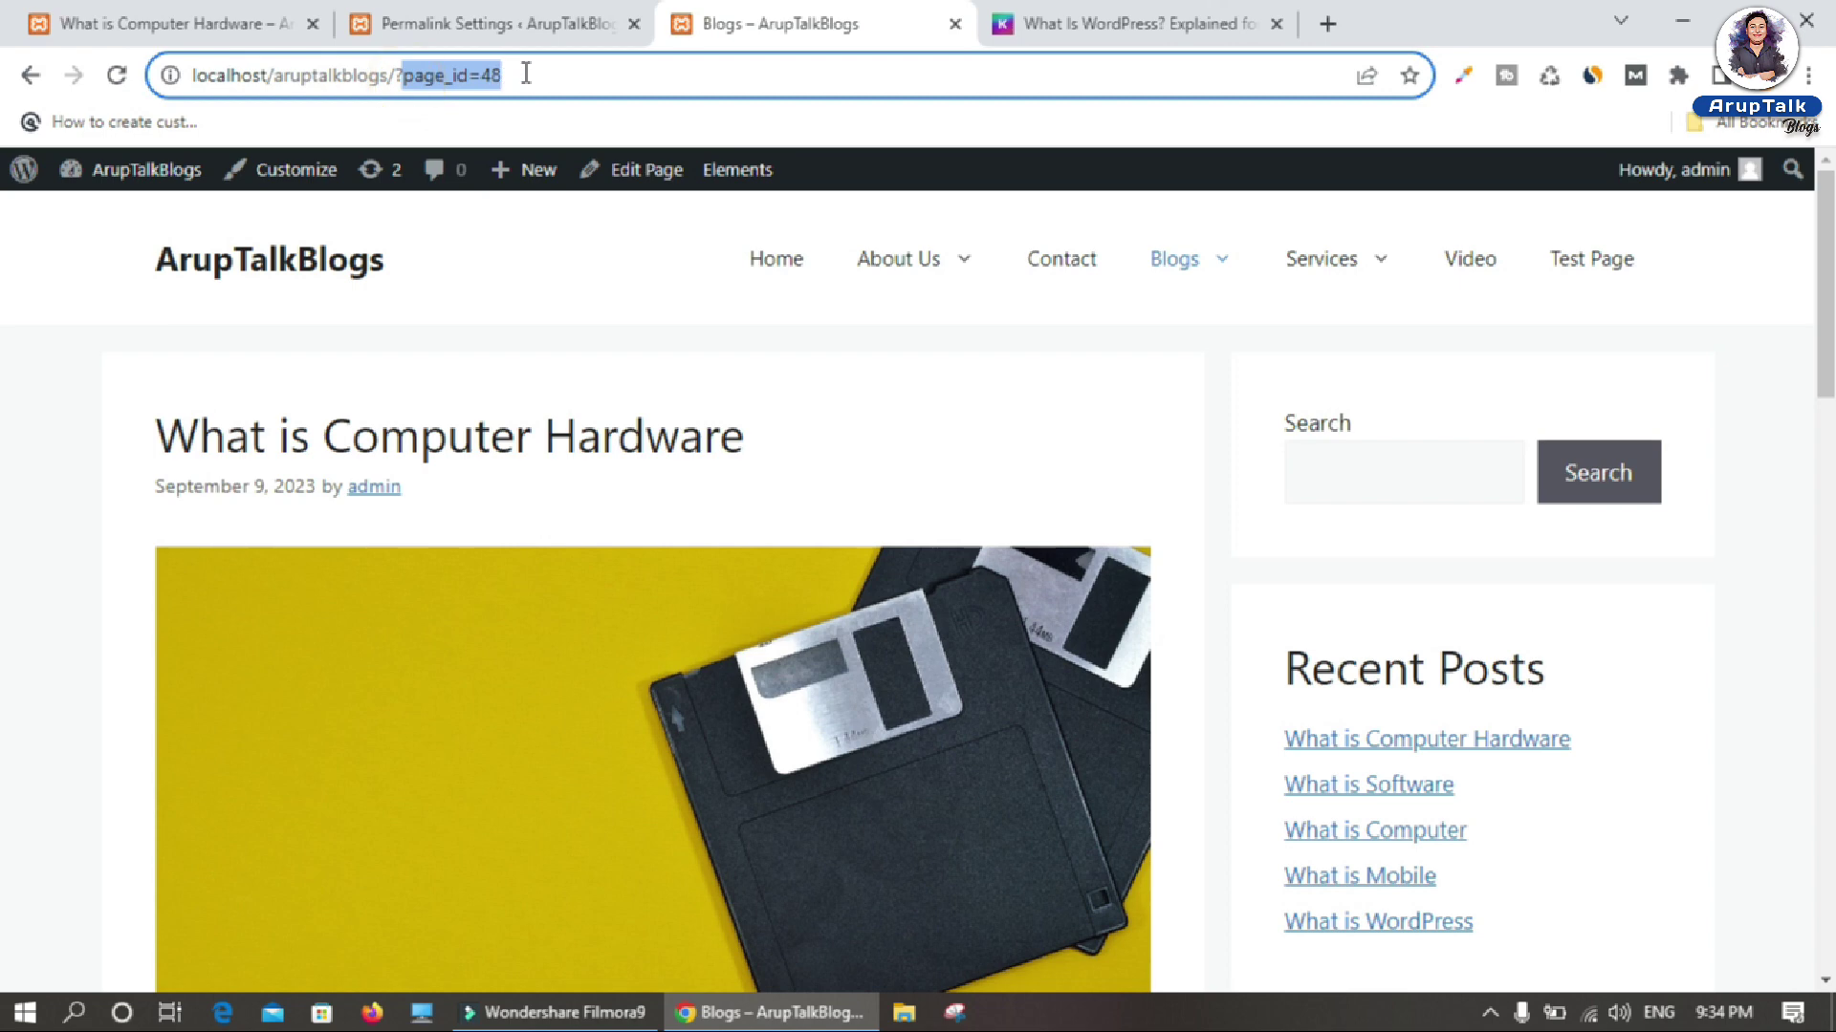
{"action": "left_click", "coordinate": [500, 442]}
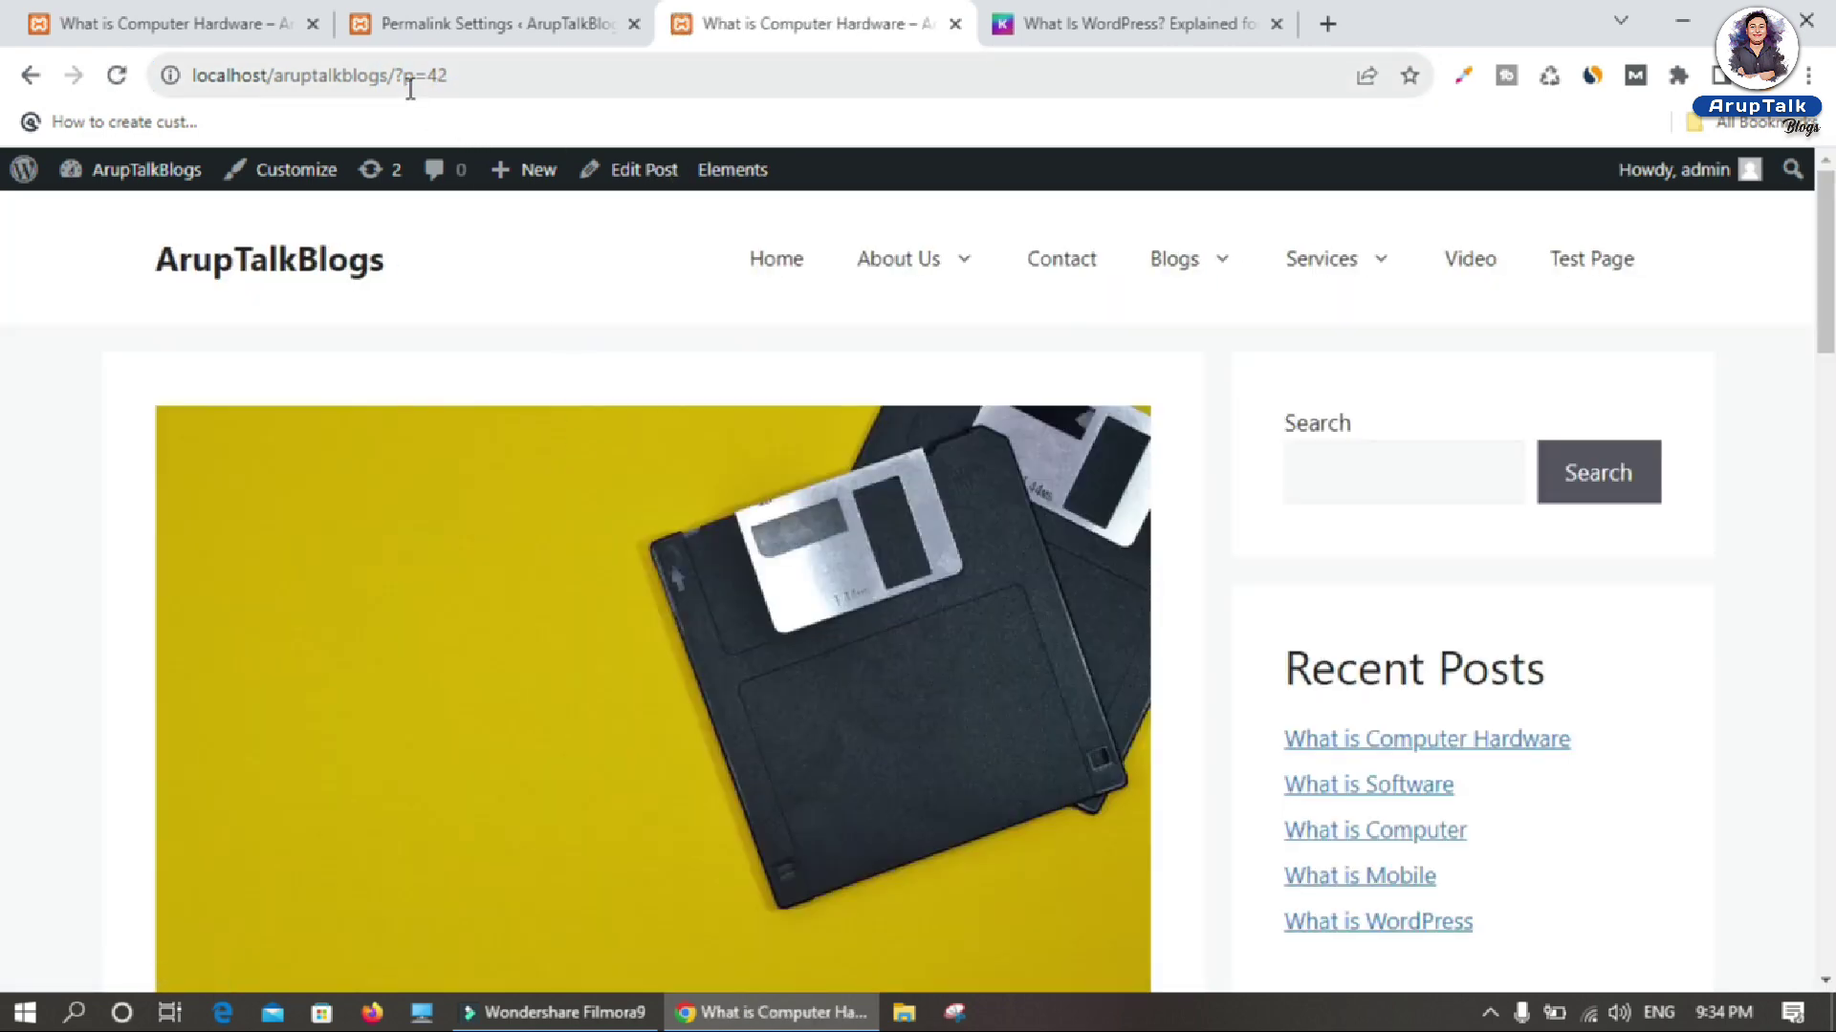
{"action": "left_click_drag", "start_coordinate": [411, 89], "coordinate": [504, 74]}
{"action": "left_click", "coordinate": [488, 29]}
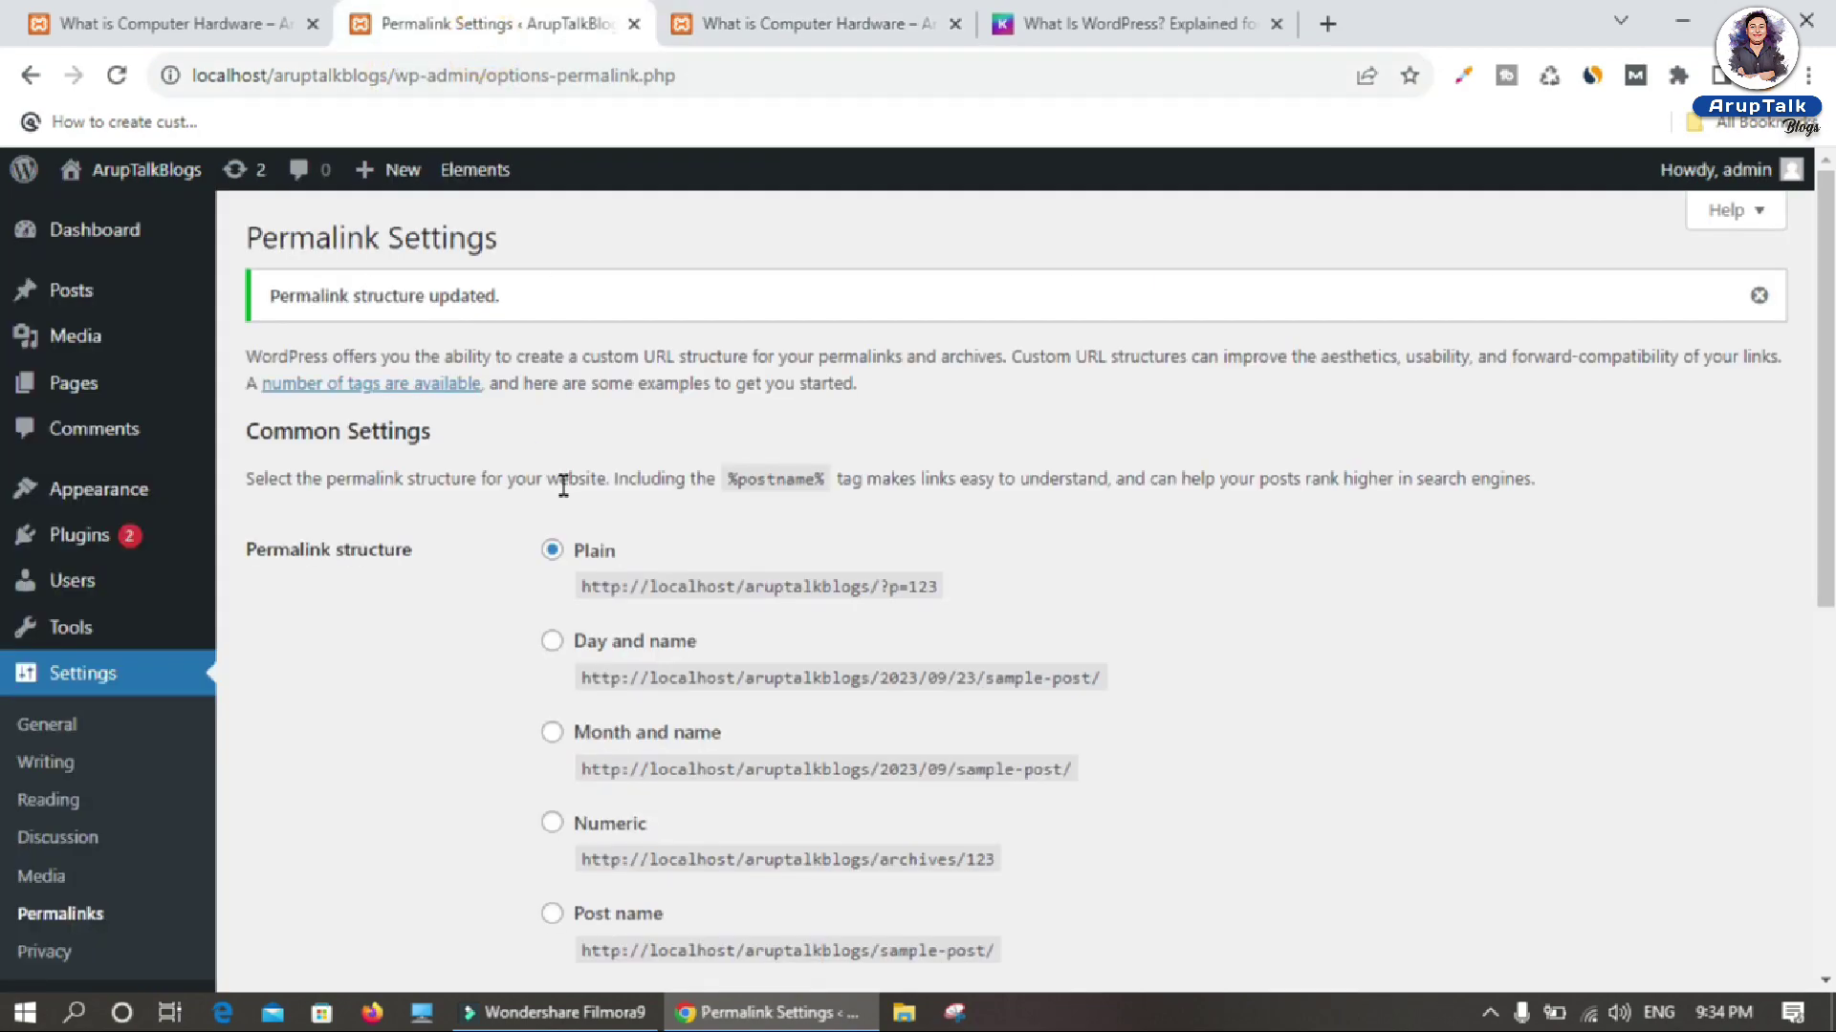
Step: Switch the permalink structure to Day and name and save
{"action": "left_click", "coordinate": [803, 26]}
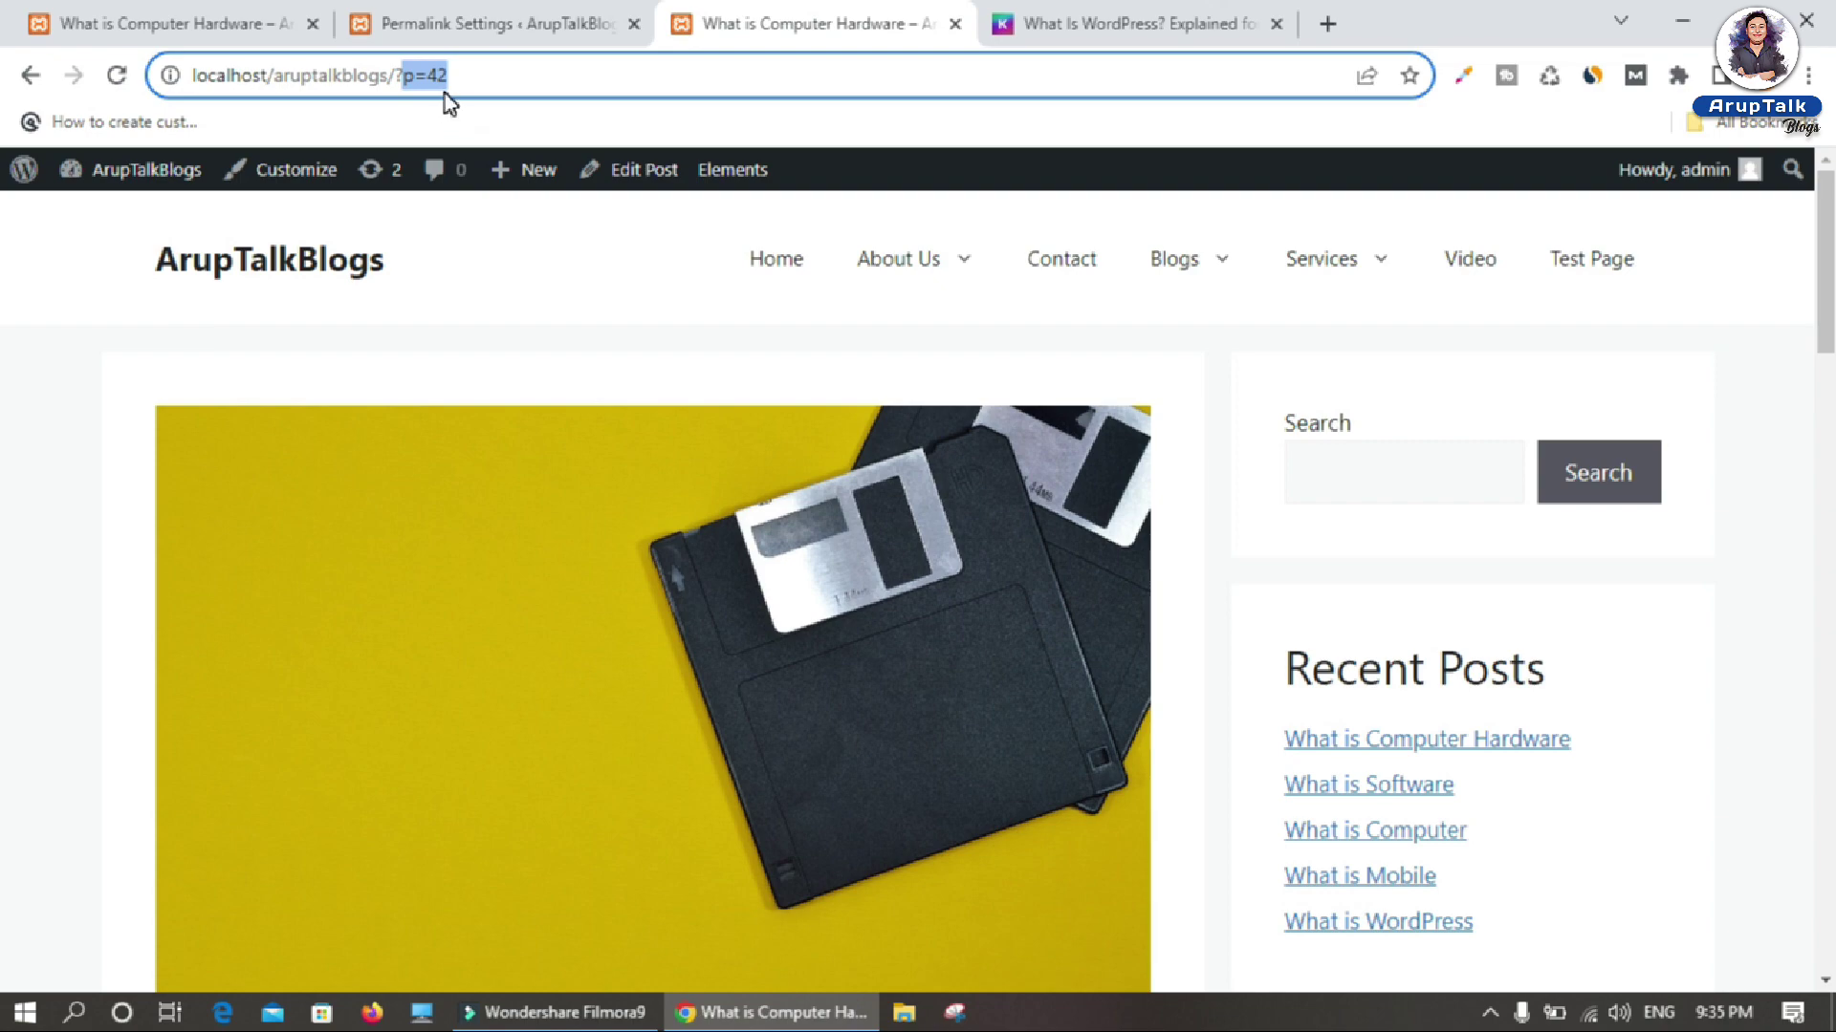
{"action": "left_click", "coordinate": [483, 24]}
{"action": "scroll", "coordinate": [564, 287], "scroll_direction": "down", "scroll_amount": 3}
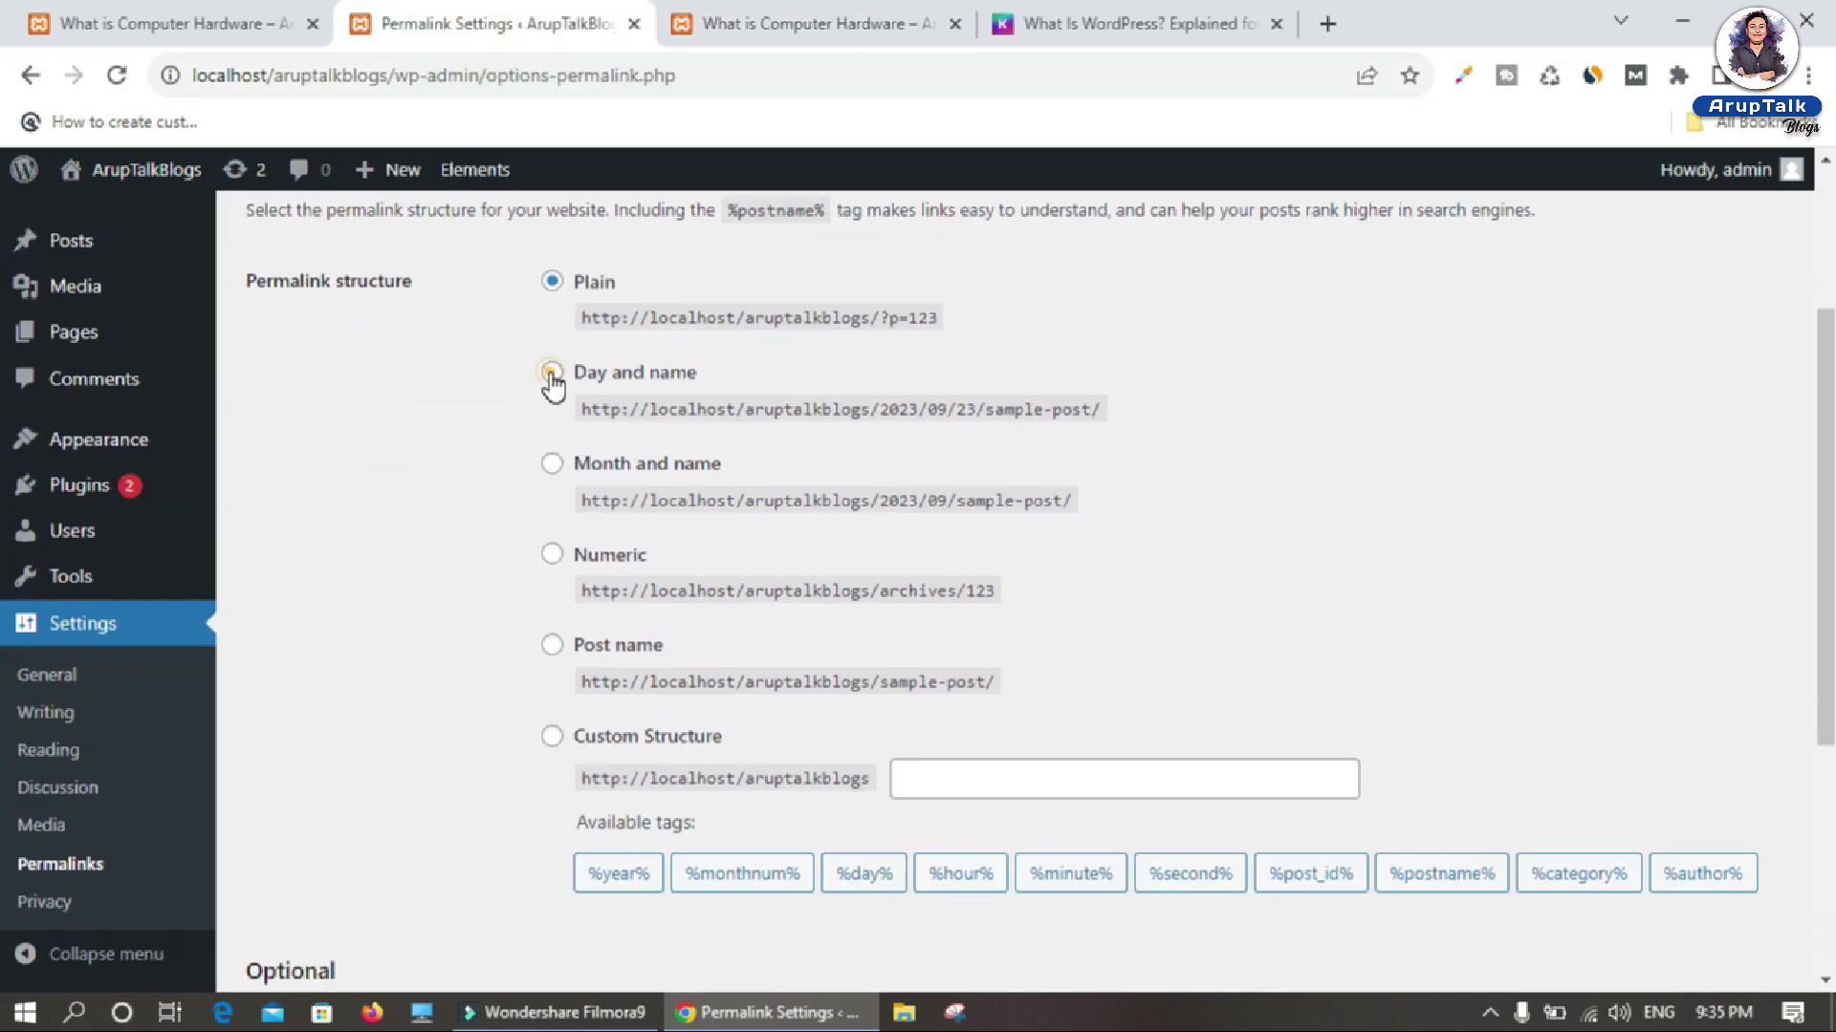
{"action": "left_click", "coordinate": [552, 373]}
{"action": "scroll", "coordinate": [462, 896], "scroll_direction": "down", "scroll_amount": 5}
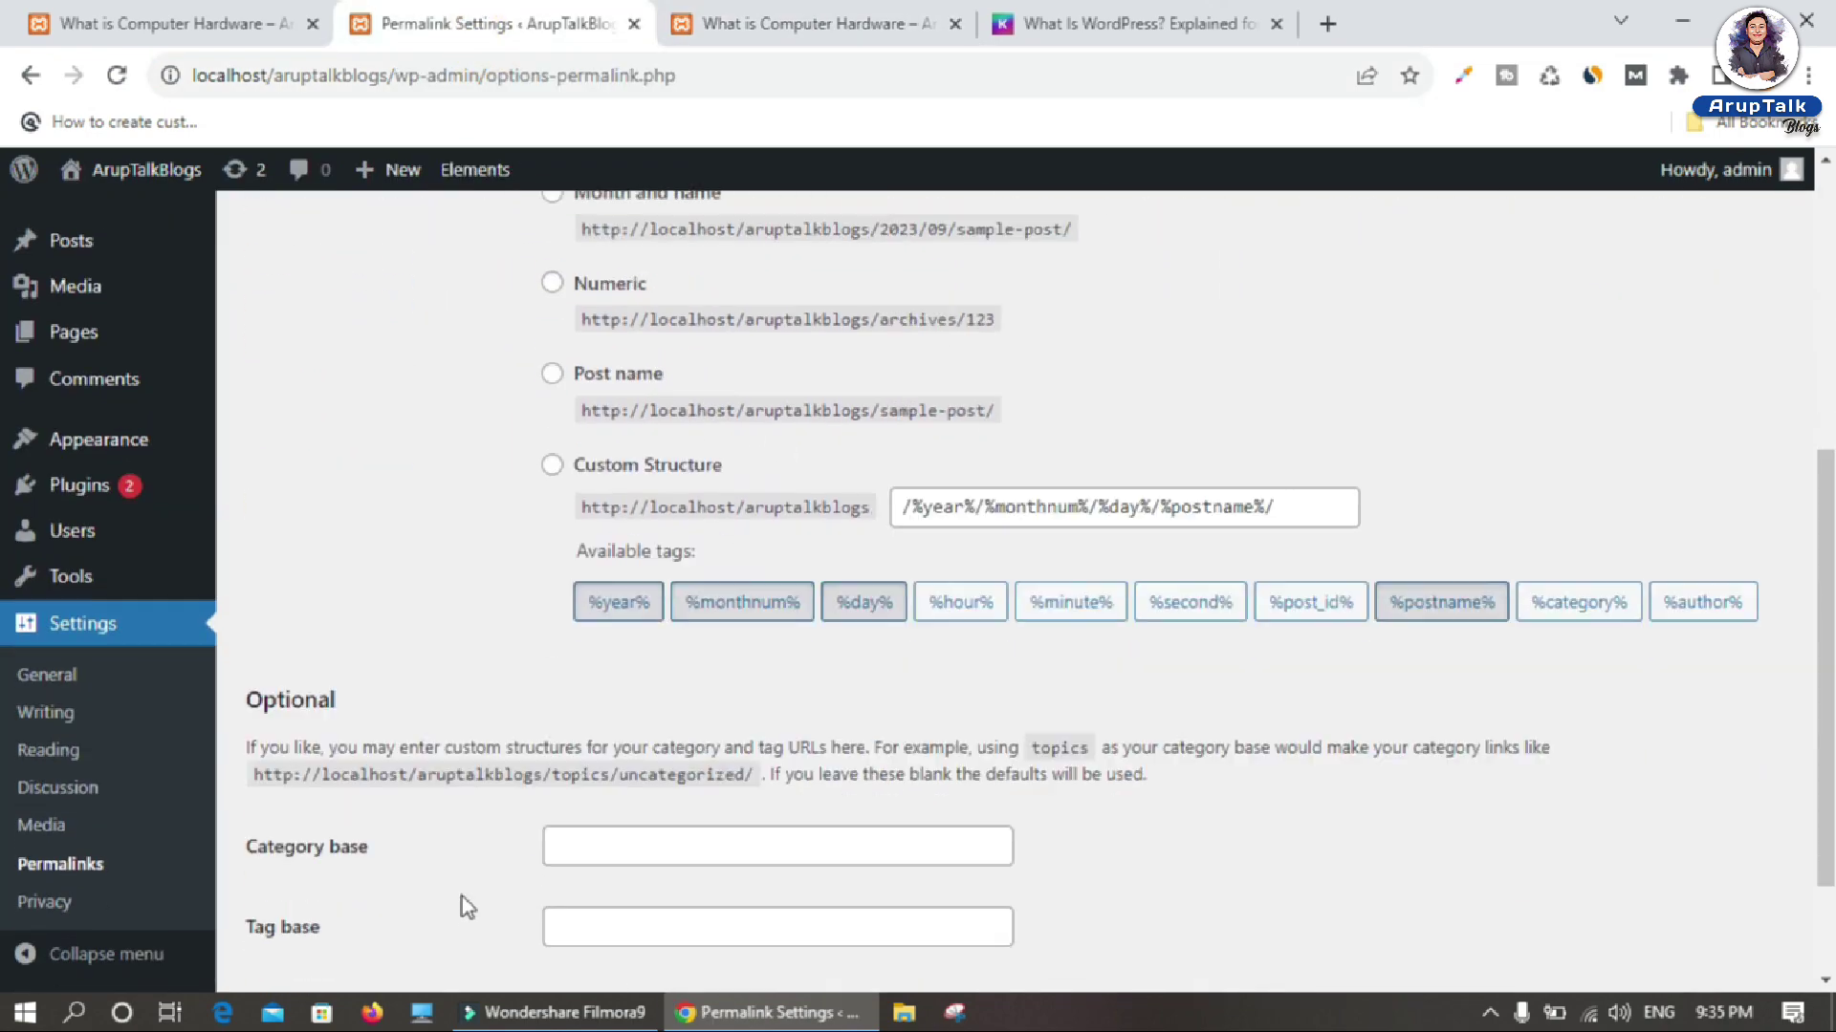
{"action": "left_click", "coordinate": [298, 857]}
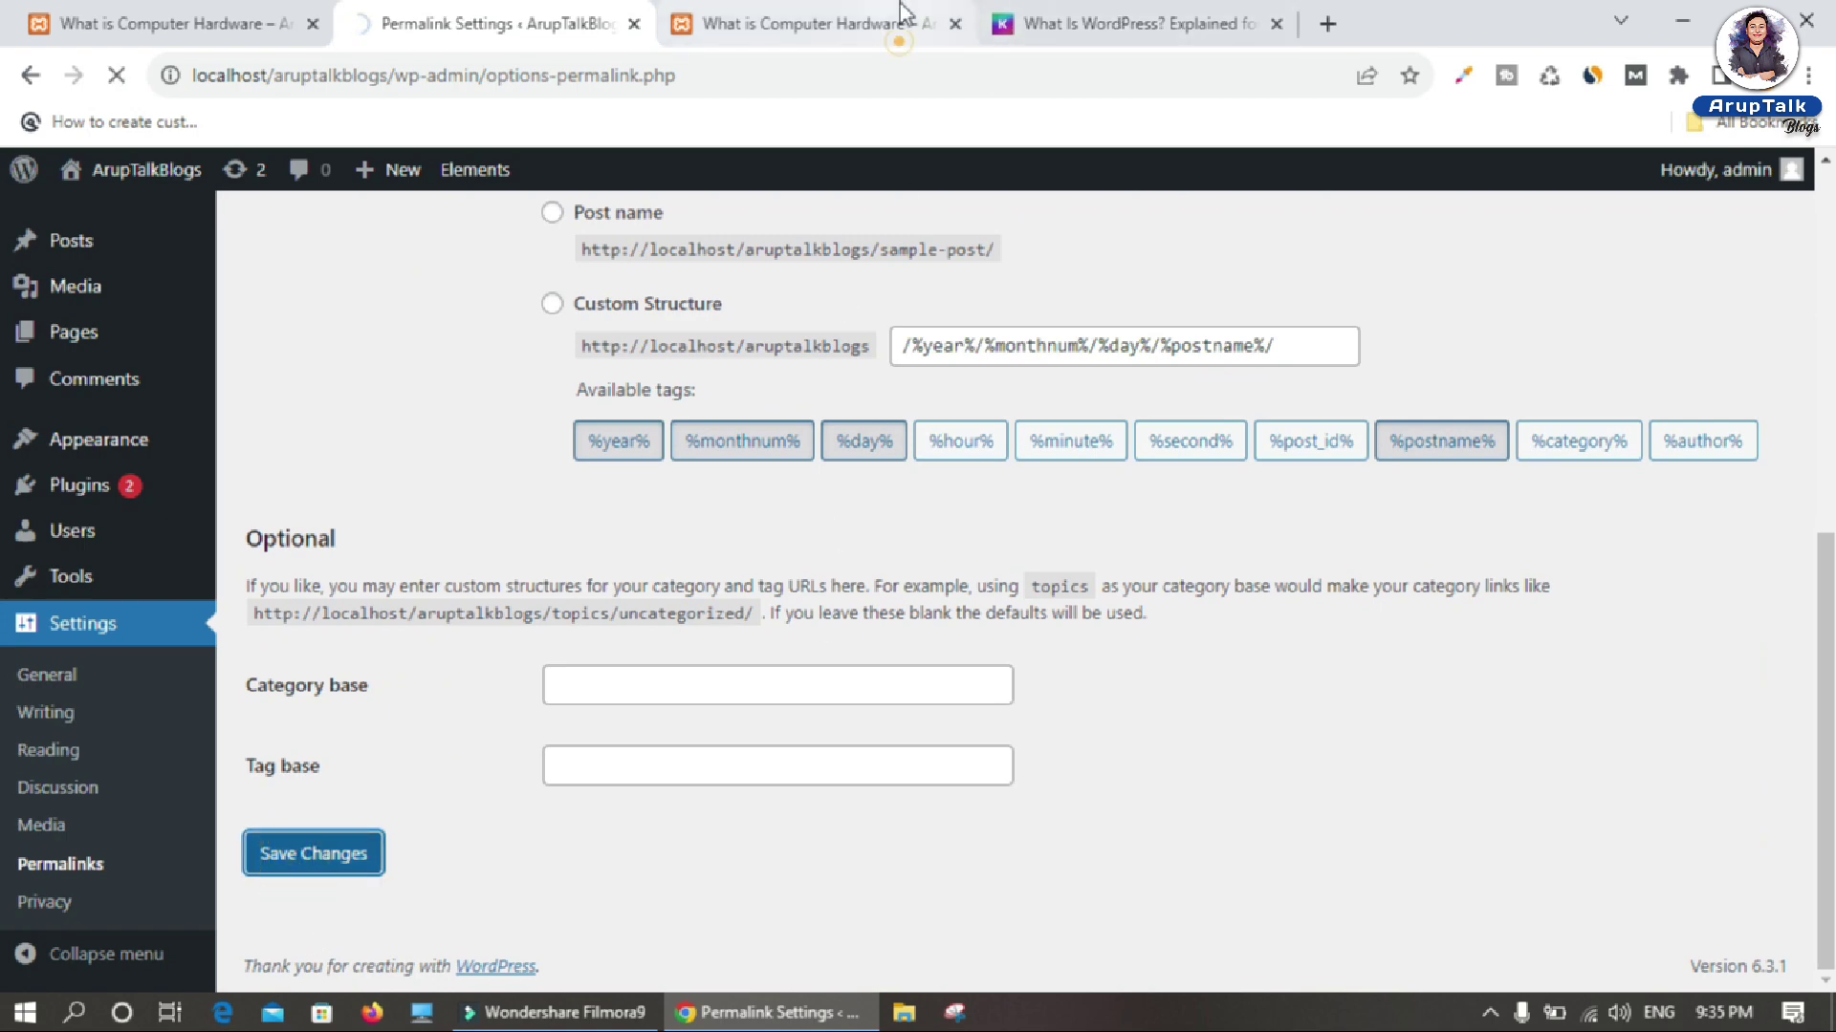
Step: Reload the site home, open Blogs and the hardware post, and check its 2023/09/09 dated address
{"action": "left_click", "coordinate": [822, 24]}
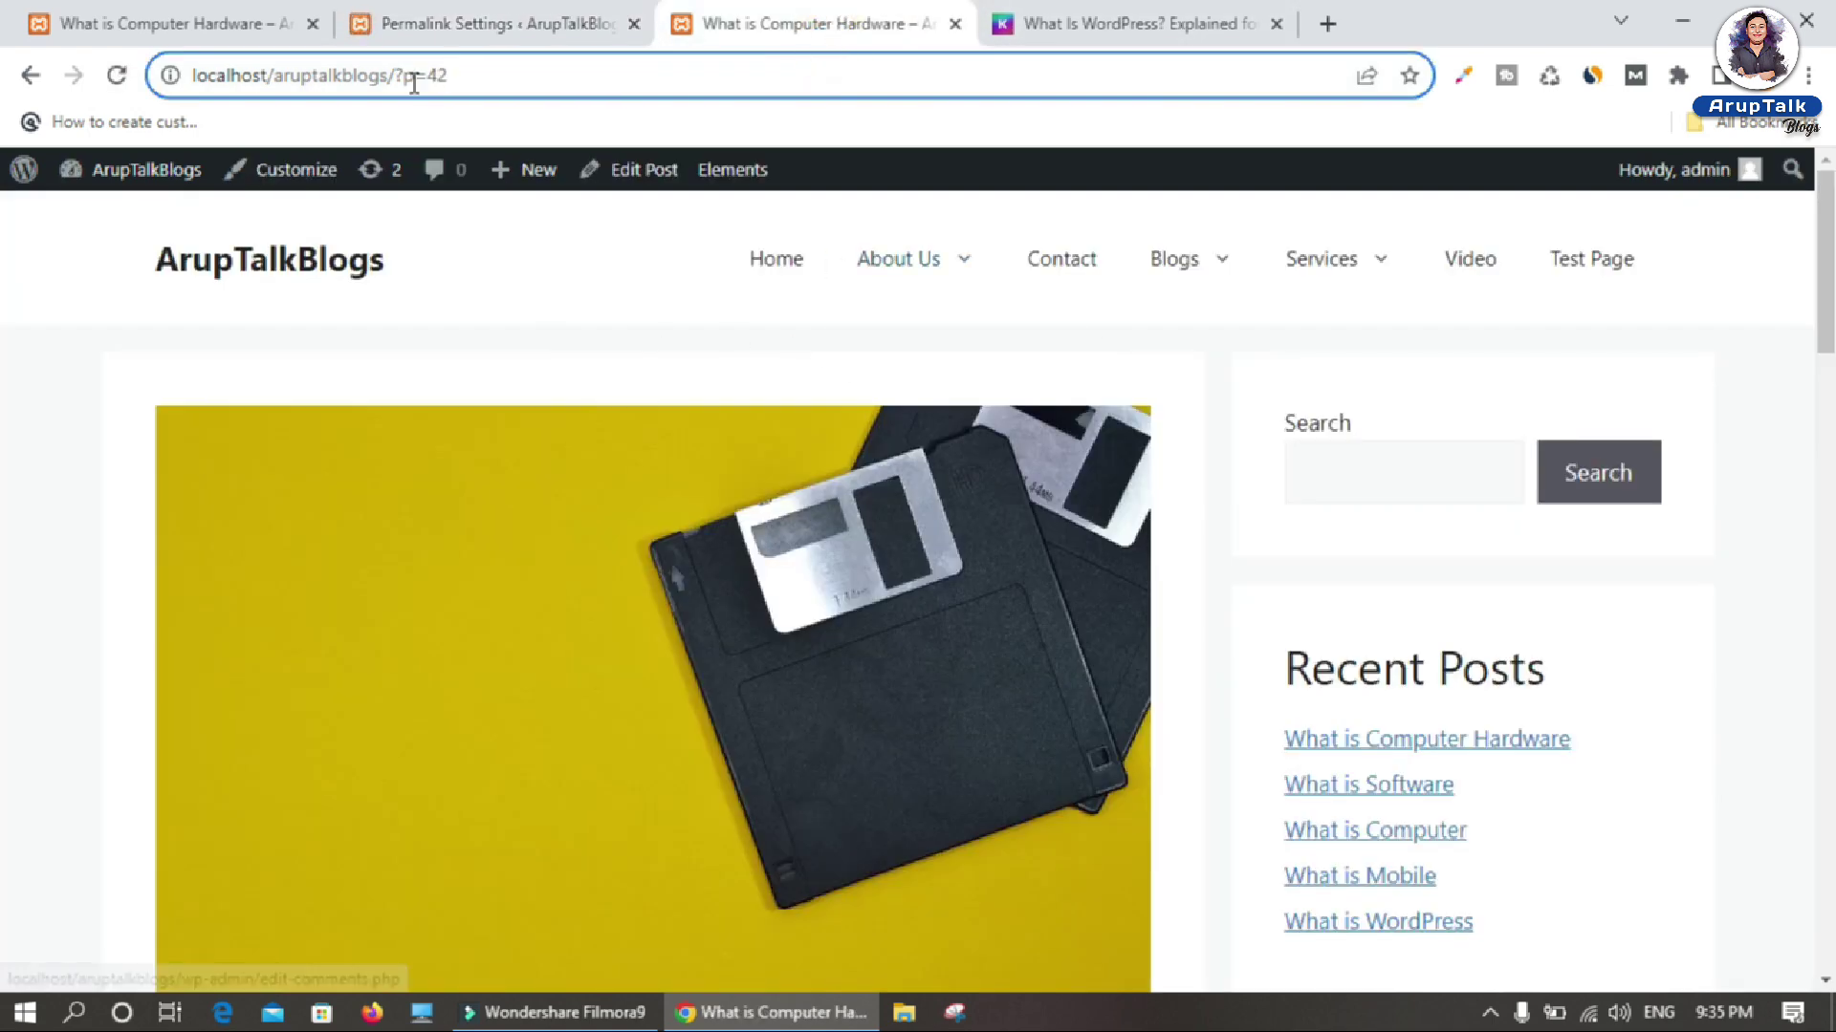
{"action": "key", "text": "BackSpace"}
{"action": "key", "text": "BackSpace"}
{"action": "key", "text": "BackSpace"}
{"action": "key", "text": "BackSpace"}
{"action": "key", "text": "BackSpace"}
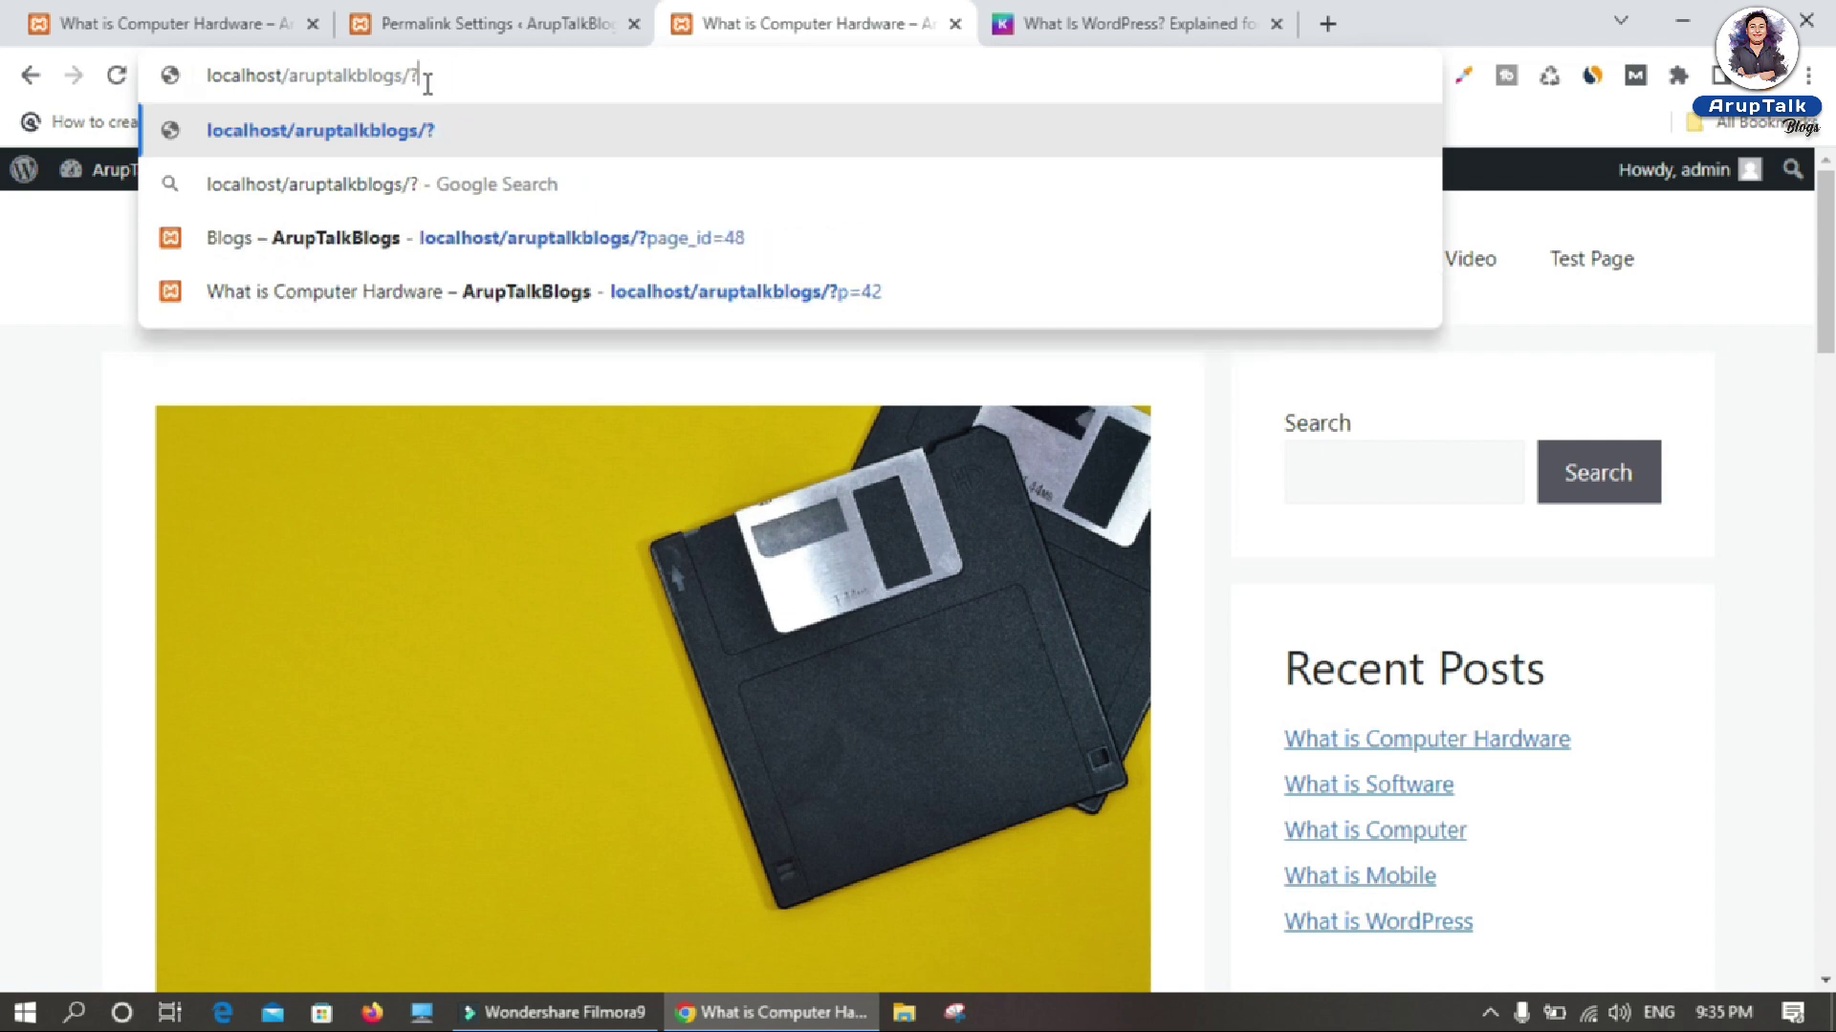
{"action": "key", "text": "Return"}
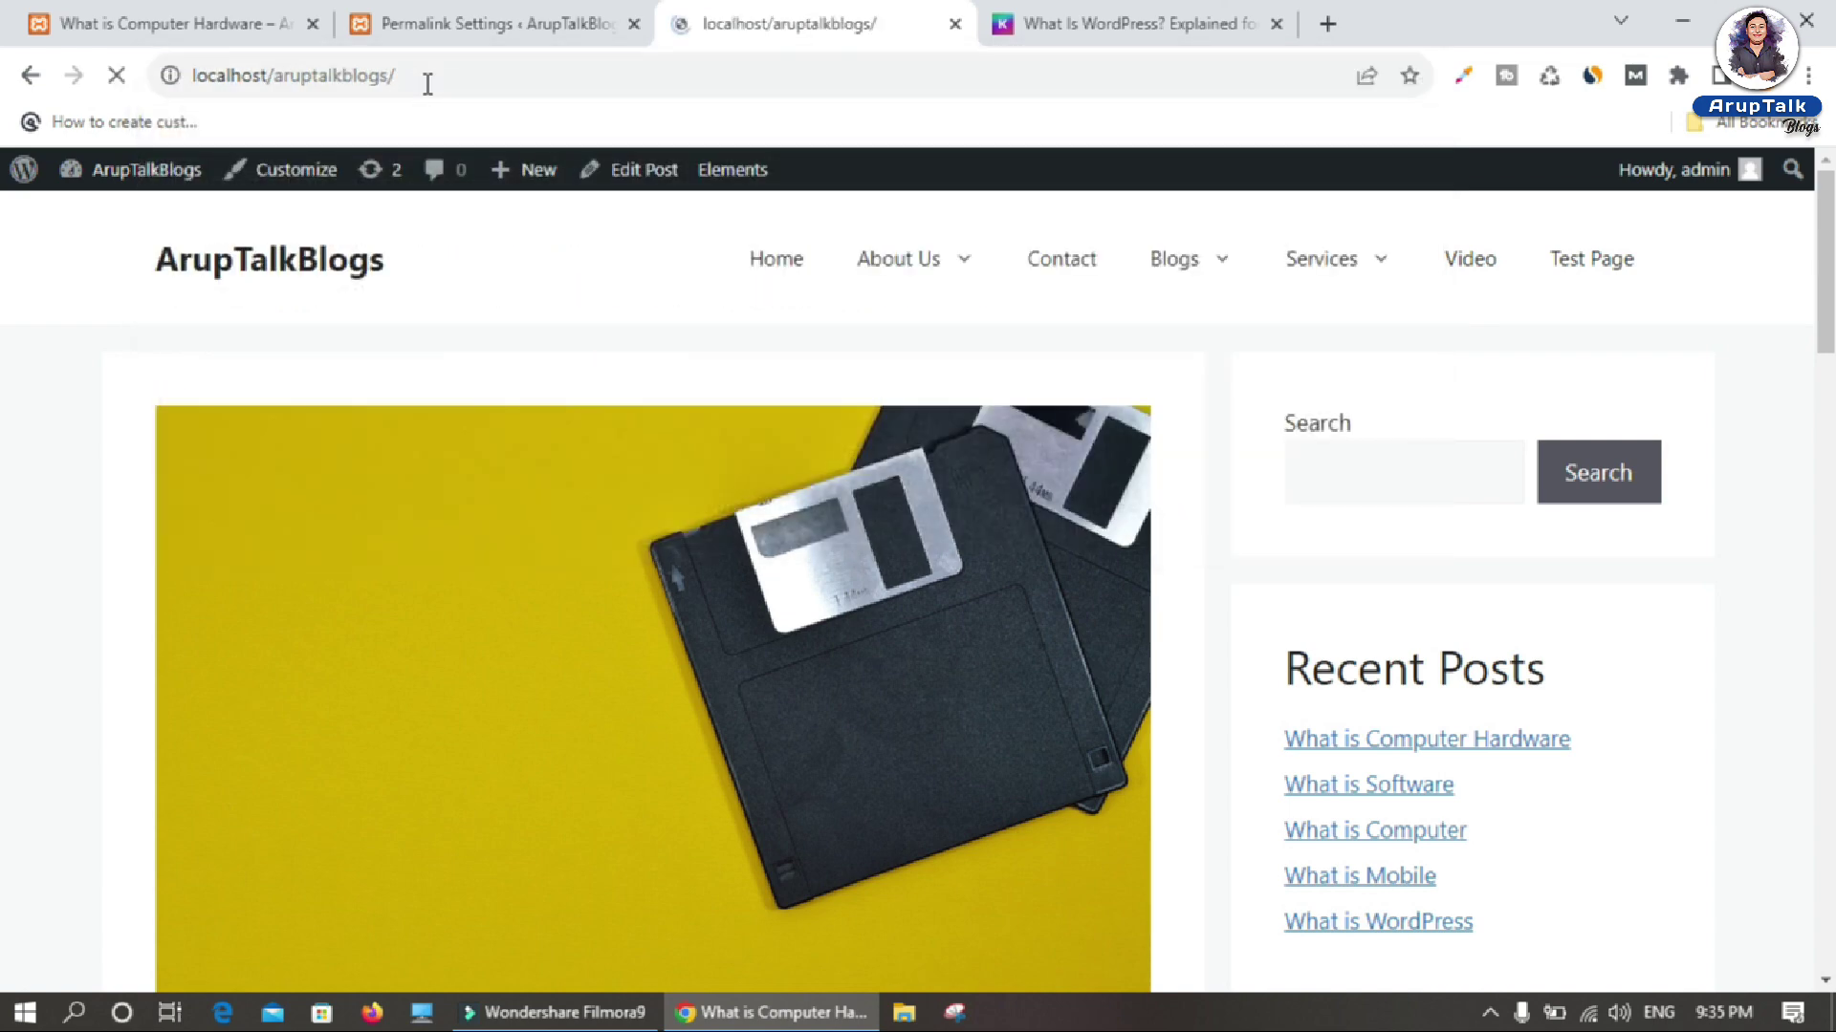
{"action": "mouse_move", "coordinate": [1242, 275]}
{"action": "left_click", "coordinate": [1185, 260]}
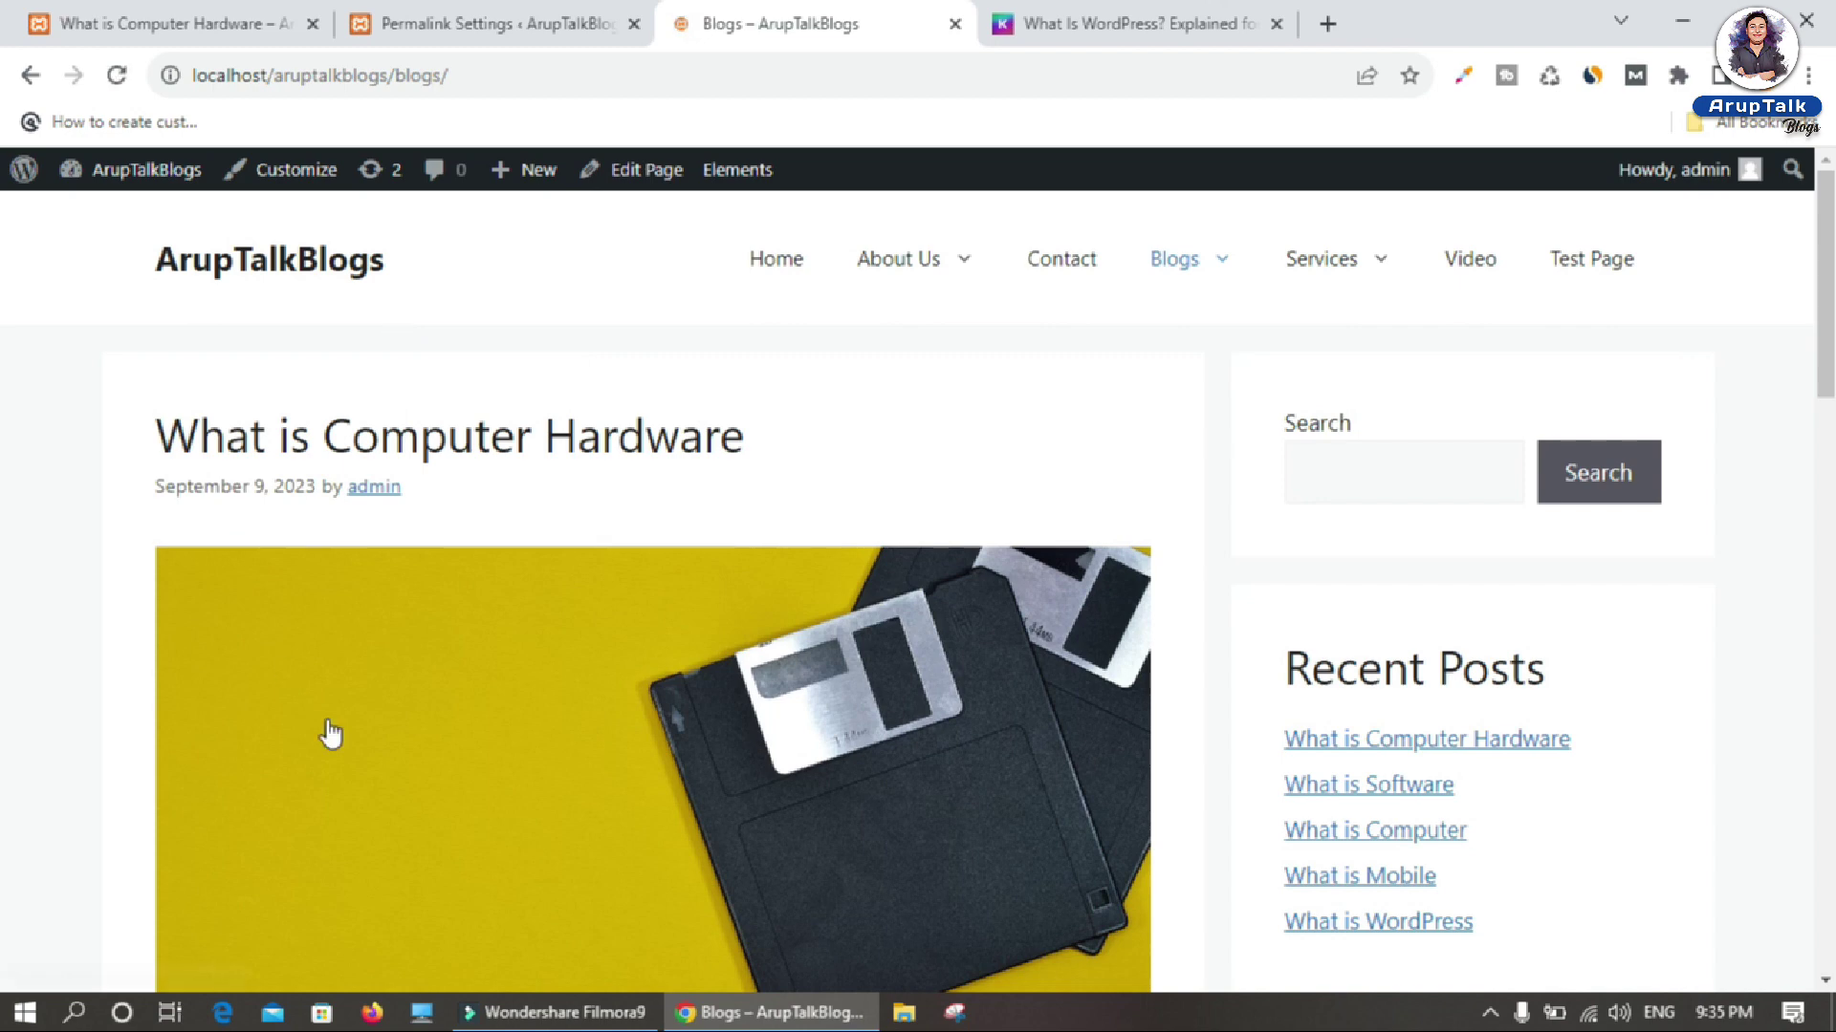
{"action": "left_click", "coordinate": [483, 696]}
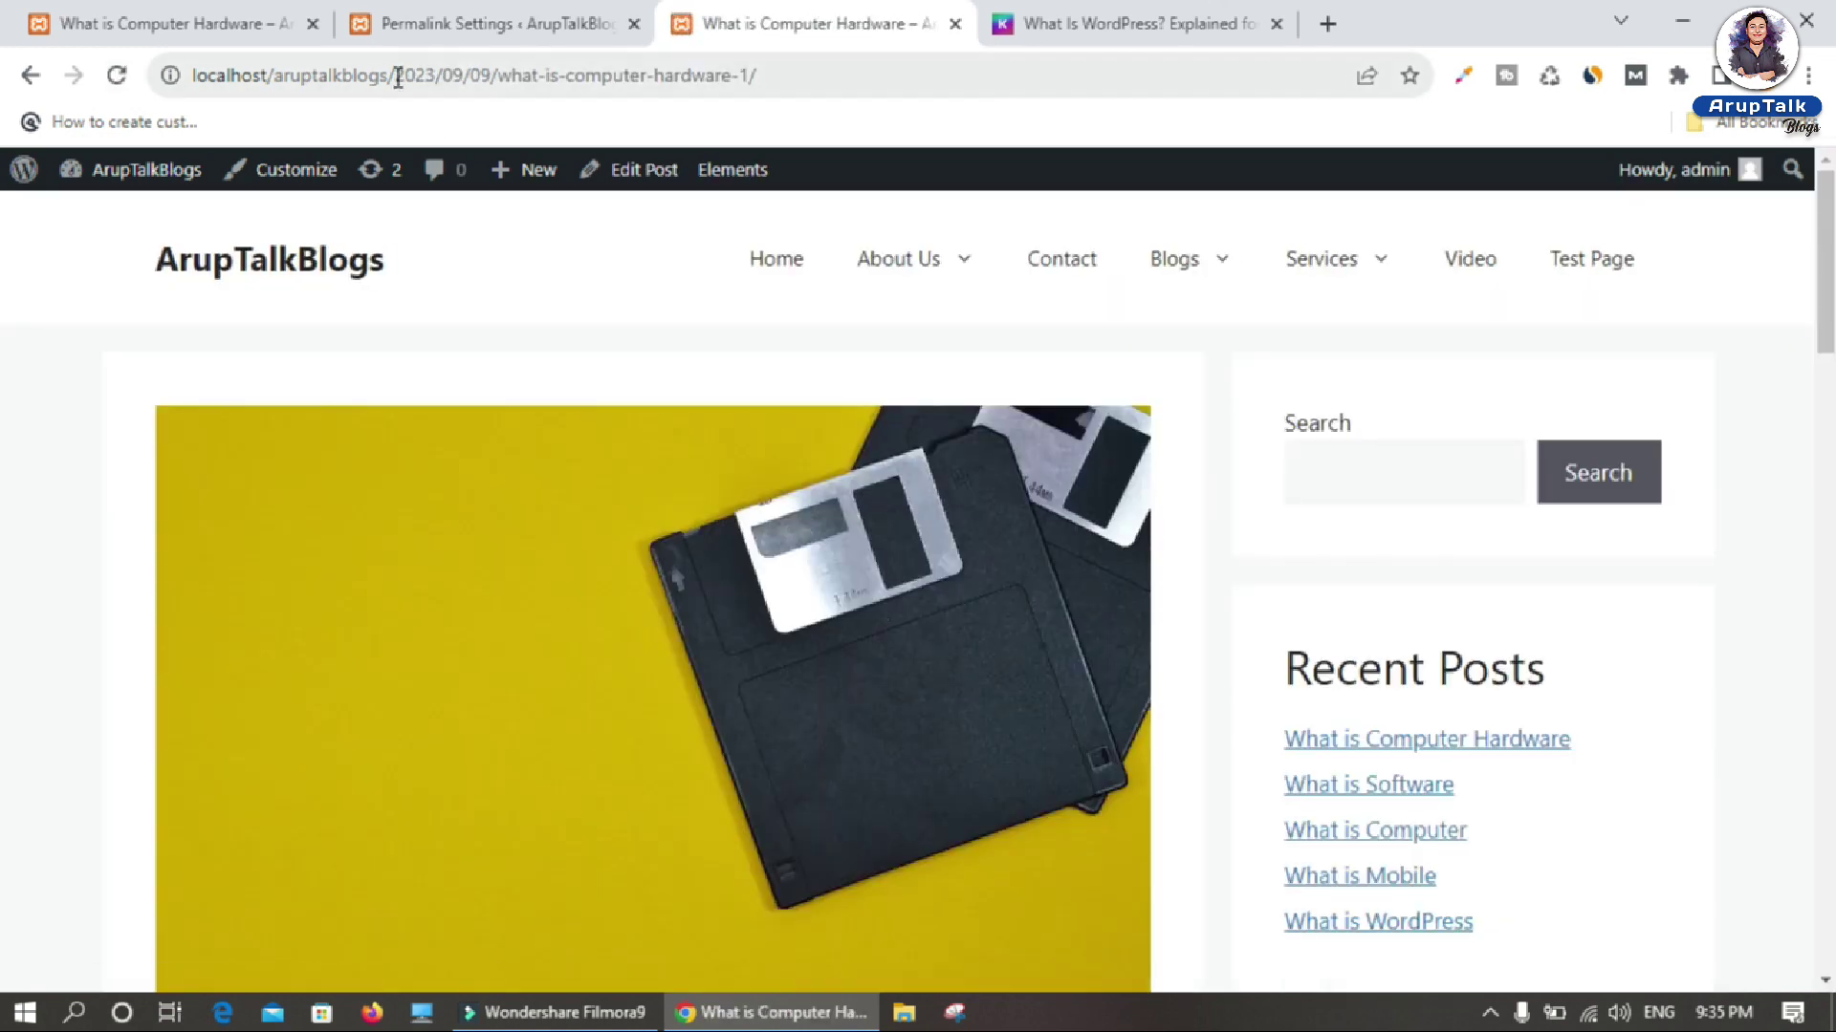
{"action": "left_click_drag", "start_coordinate": [397, 76], "coordinate": [792, 79]}
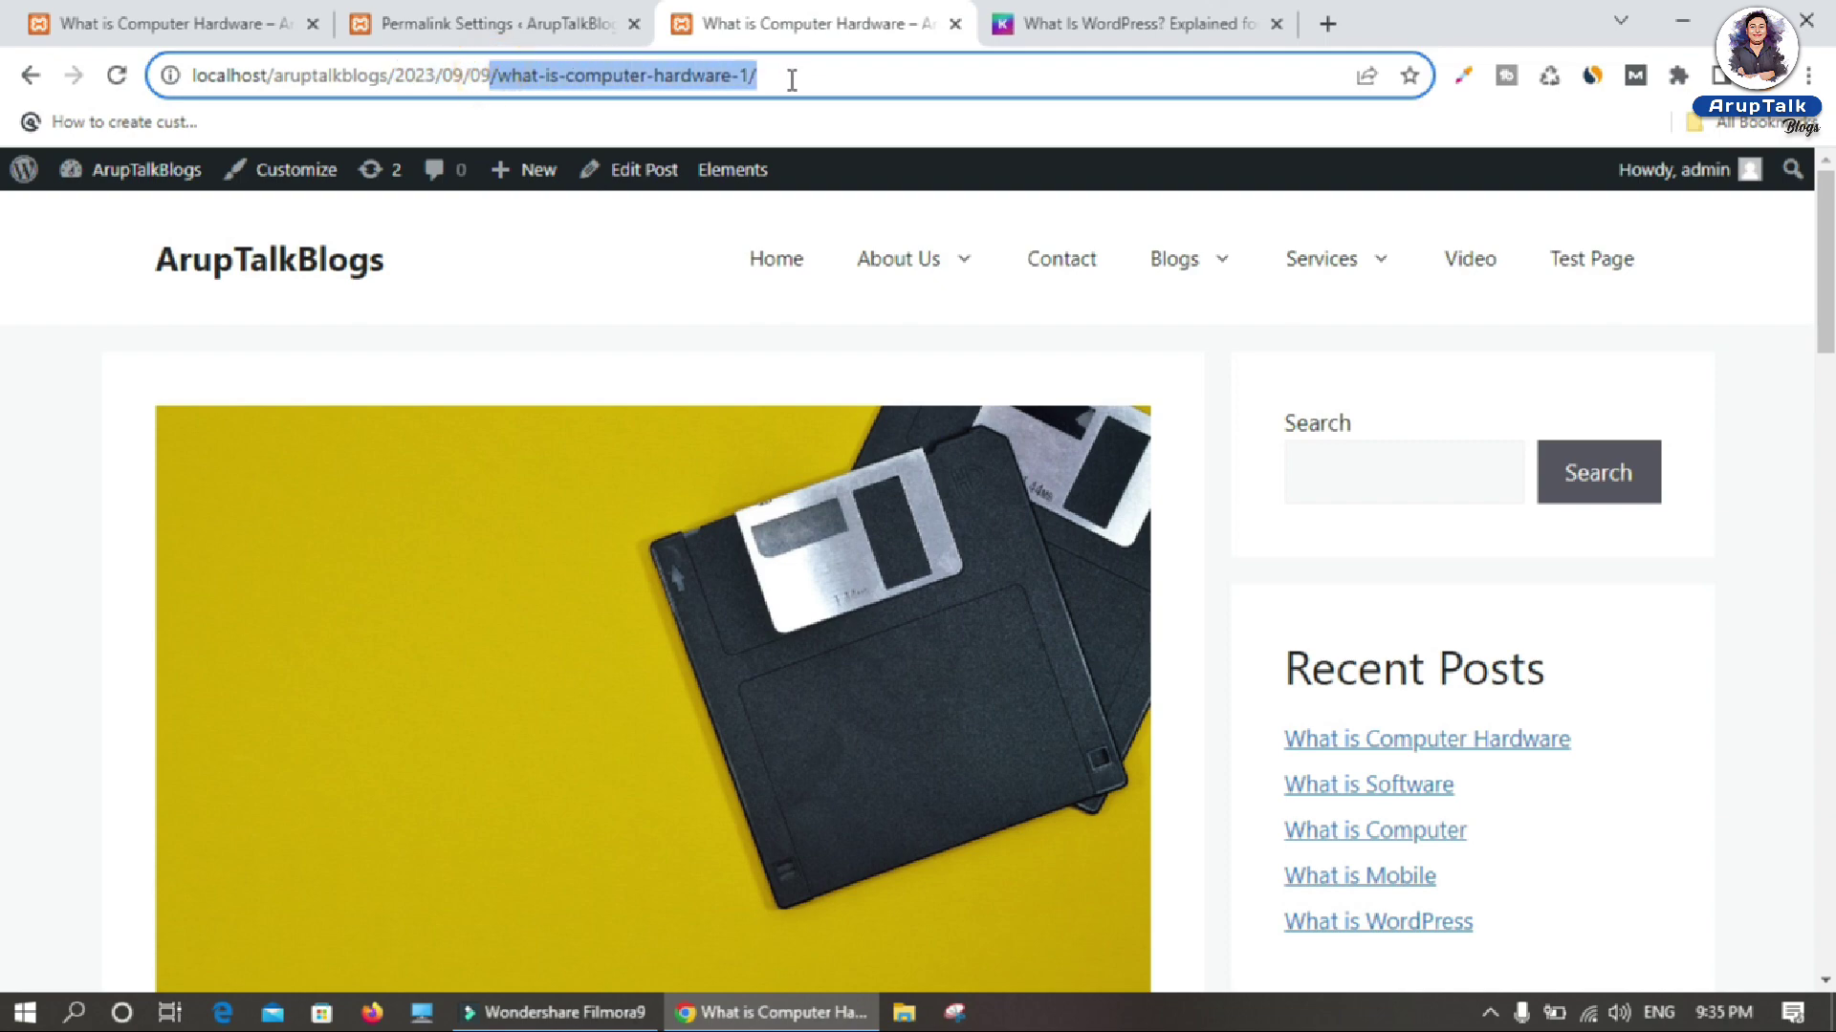
{"action": "key", "text": "ctrl+shift+Tab"}
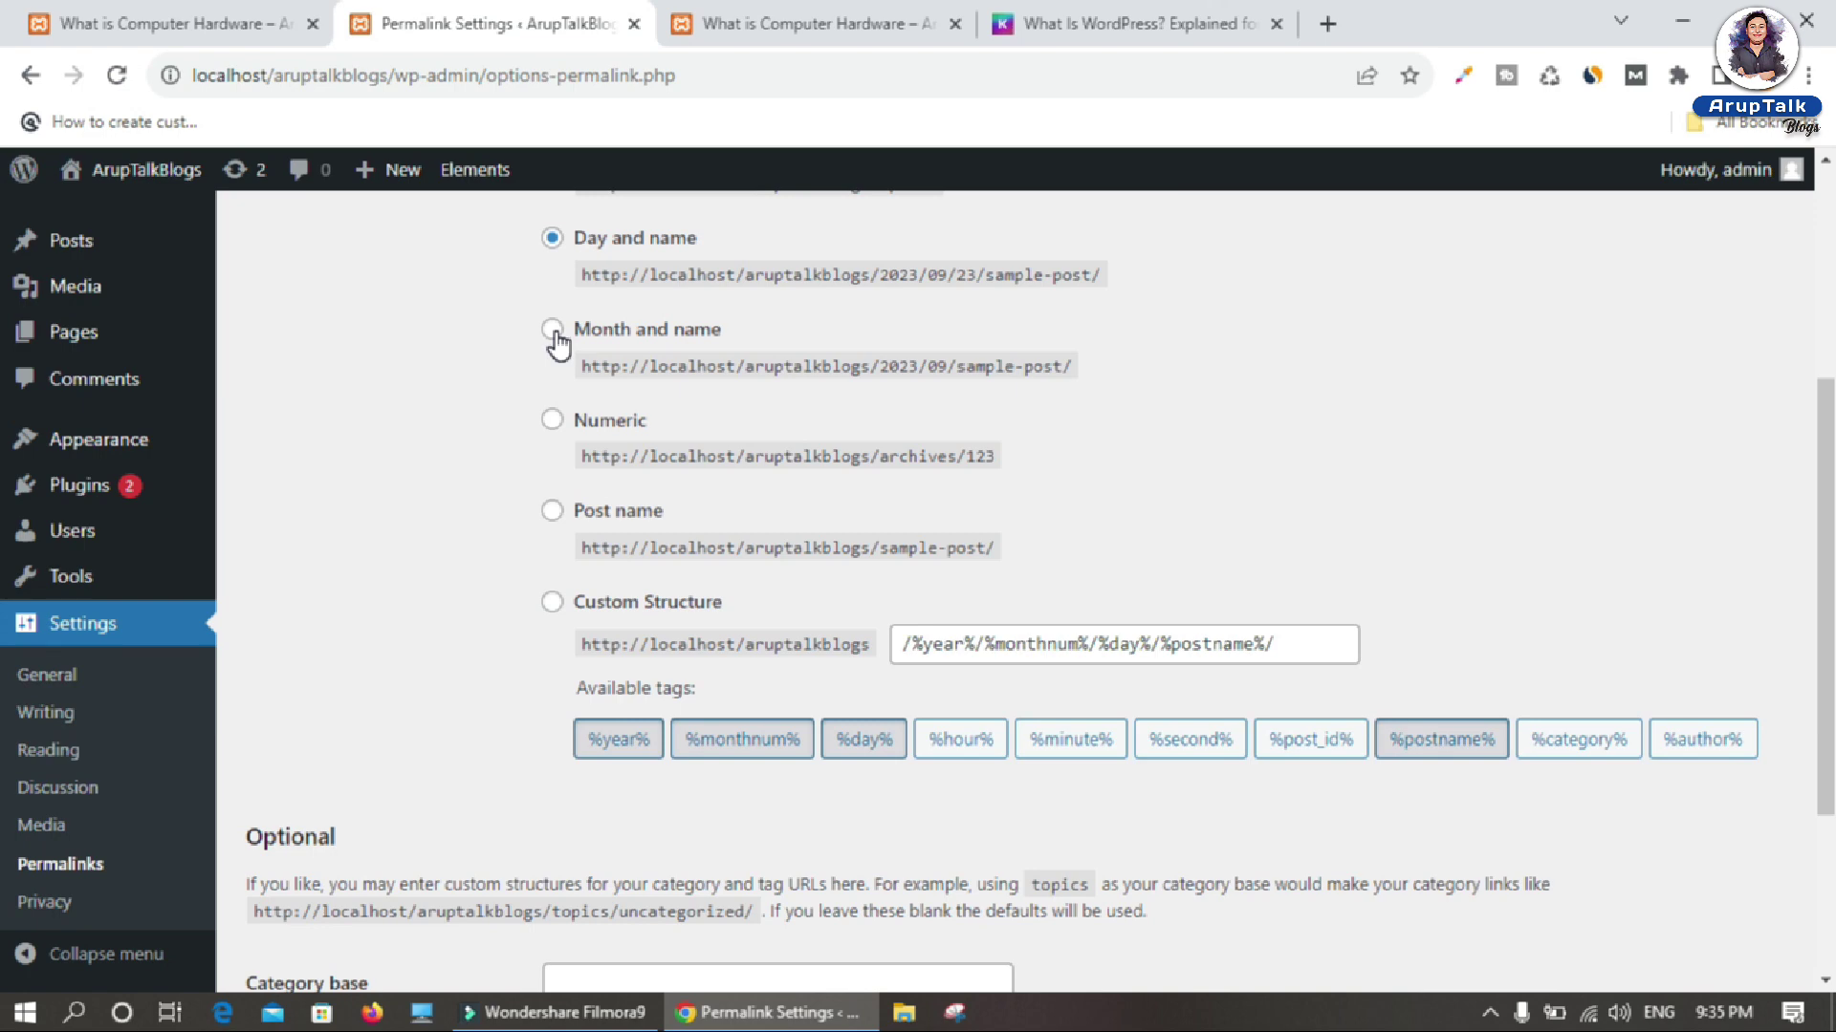
Step: Switch the permalink structure to Month and name and save
{"action": "left_click", "coordinate": [553, 330]}
{"action": "scroll", "coordinate": [555, 349], "scroll_direction": "down", "scroll_amount": 3}
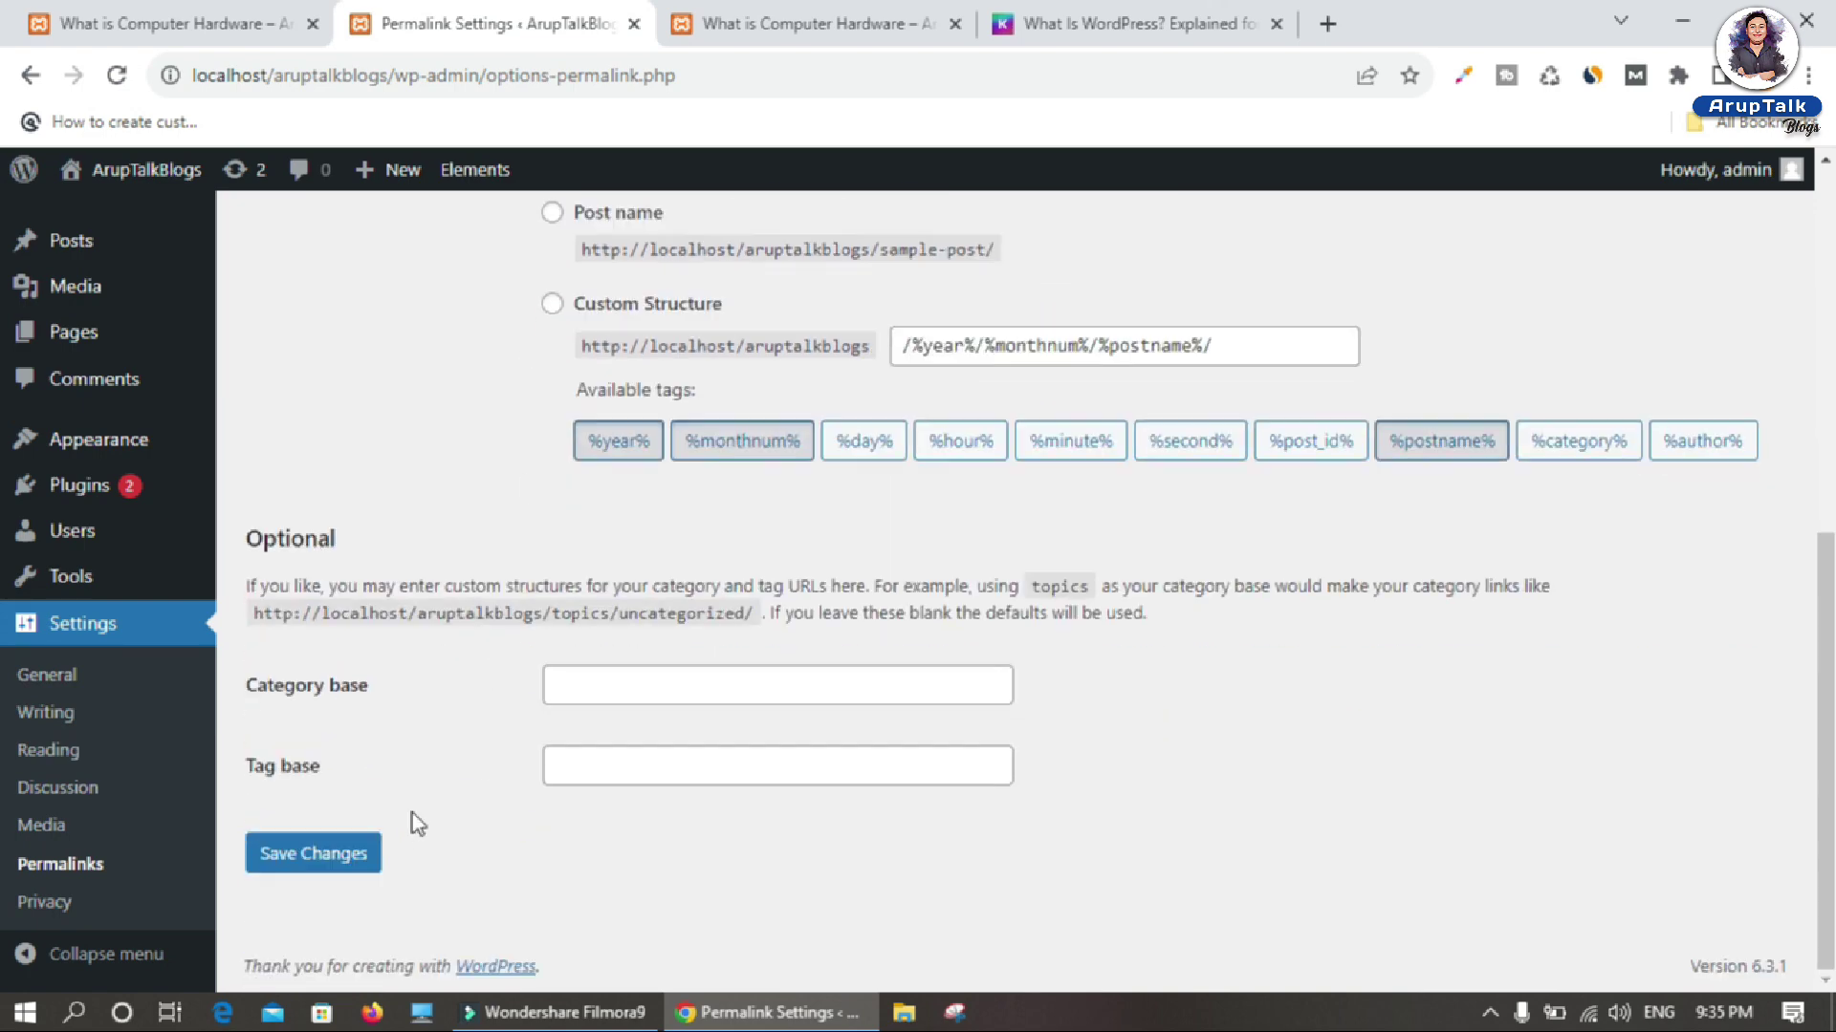
{"action": "left_click", "coordinate": [345, 879]}
Step: Open the hardware post from Blogs and check its 2023/09/what-is-computer-hardware-1 address
{"action": "left_click", "coordinate": [799, 23]}
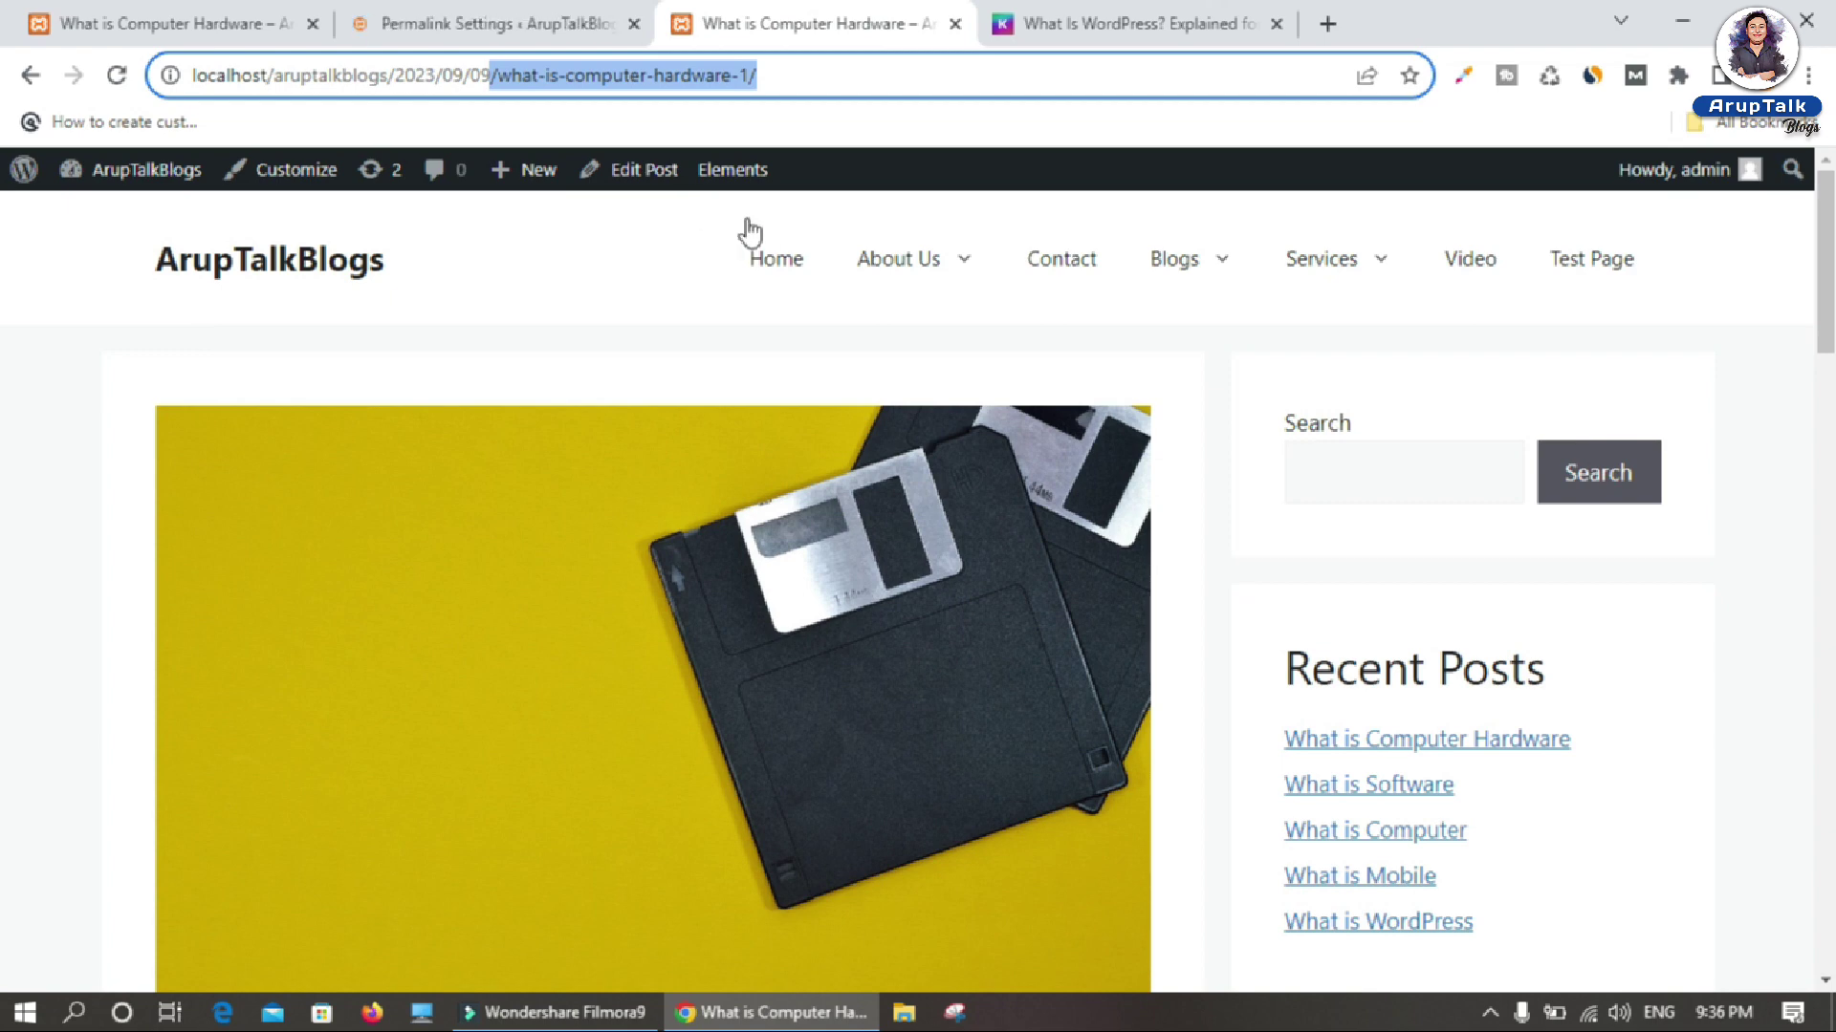
{"action": "left_click", "coordinate": [765, 270]}
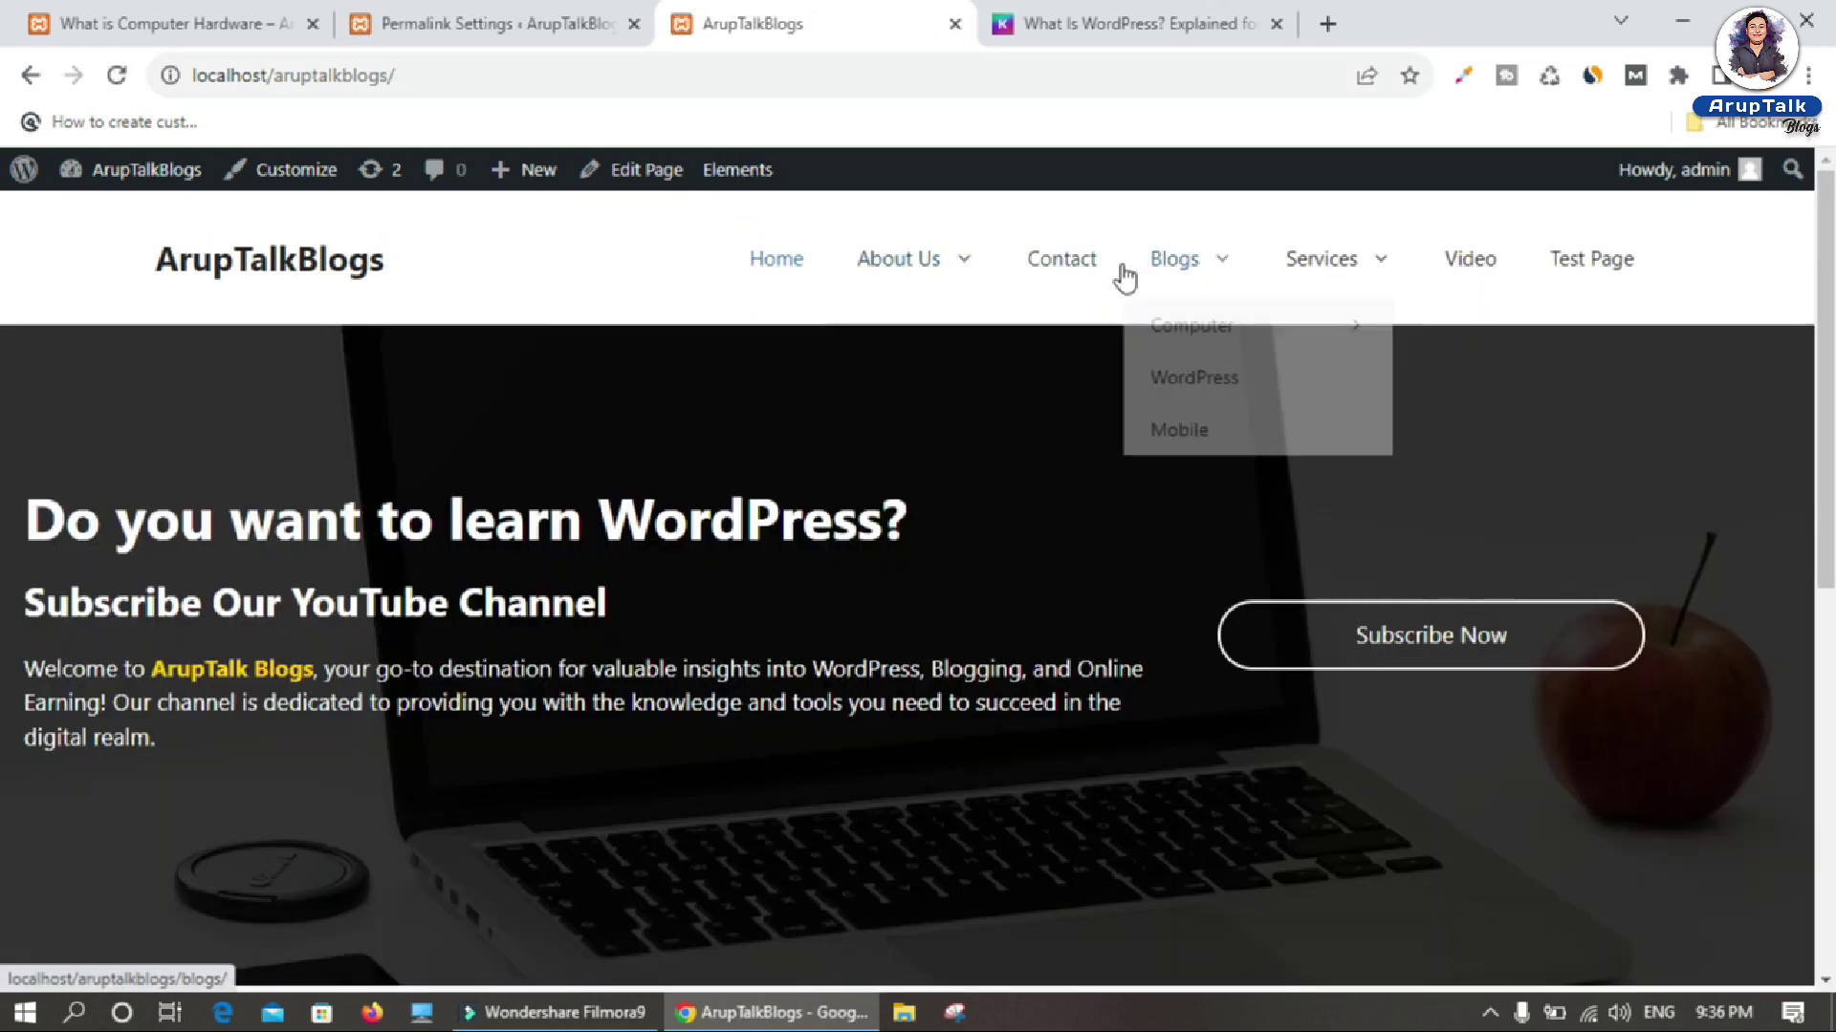
{"action": "left_click", "coordinate": [1174, 276]}
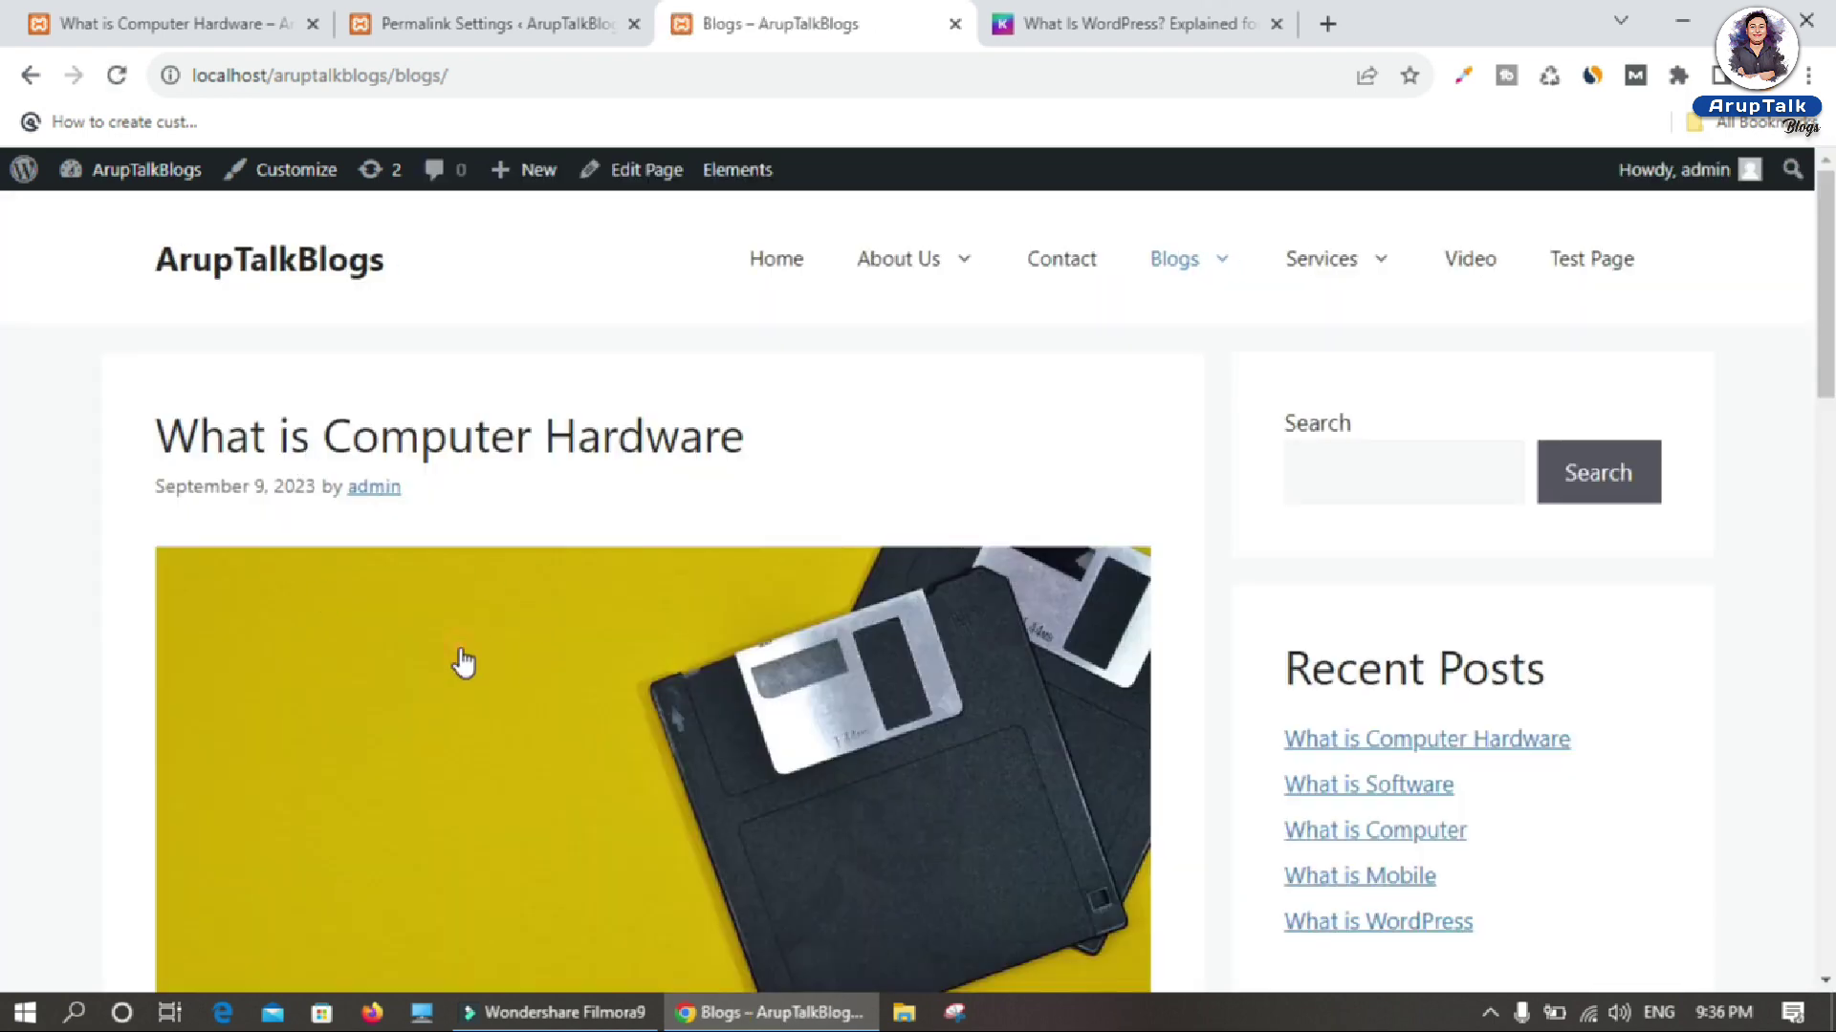
{"action": "left_click", "coordinate": [464, 662]}
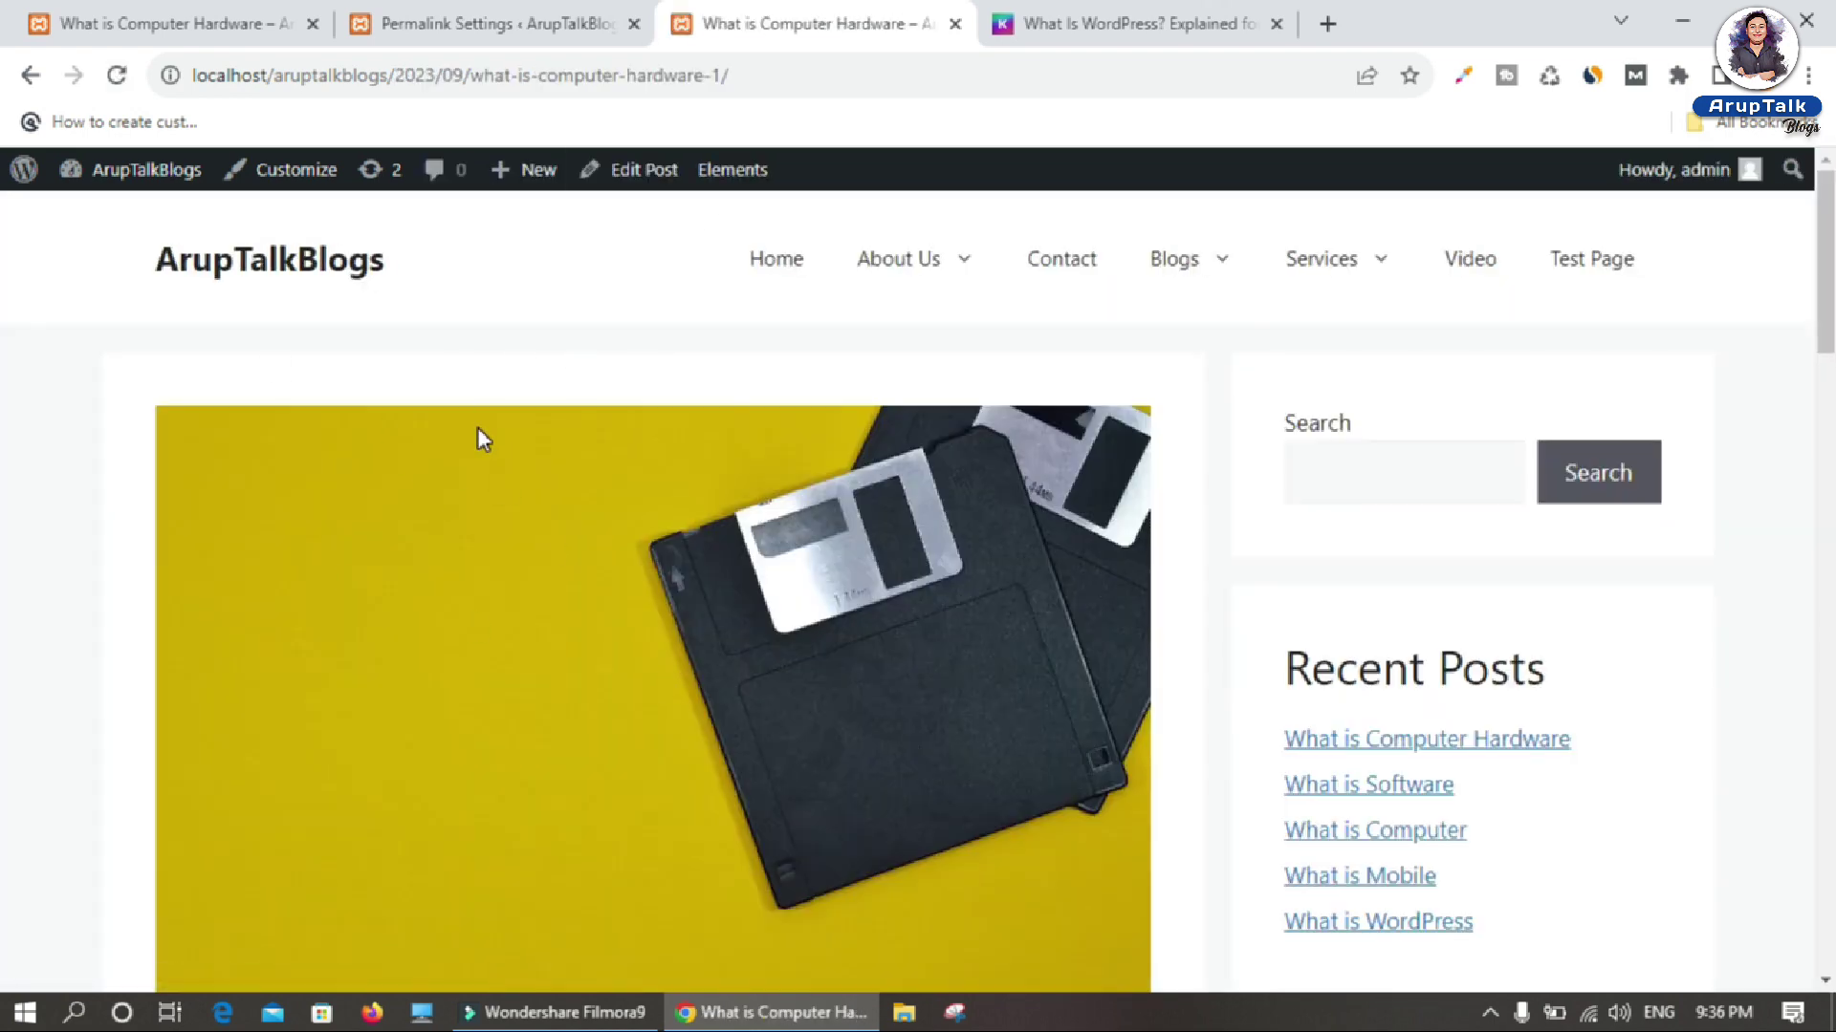
{"action": "double_click", "coordinate": [405, 77]}
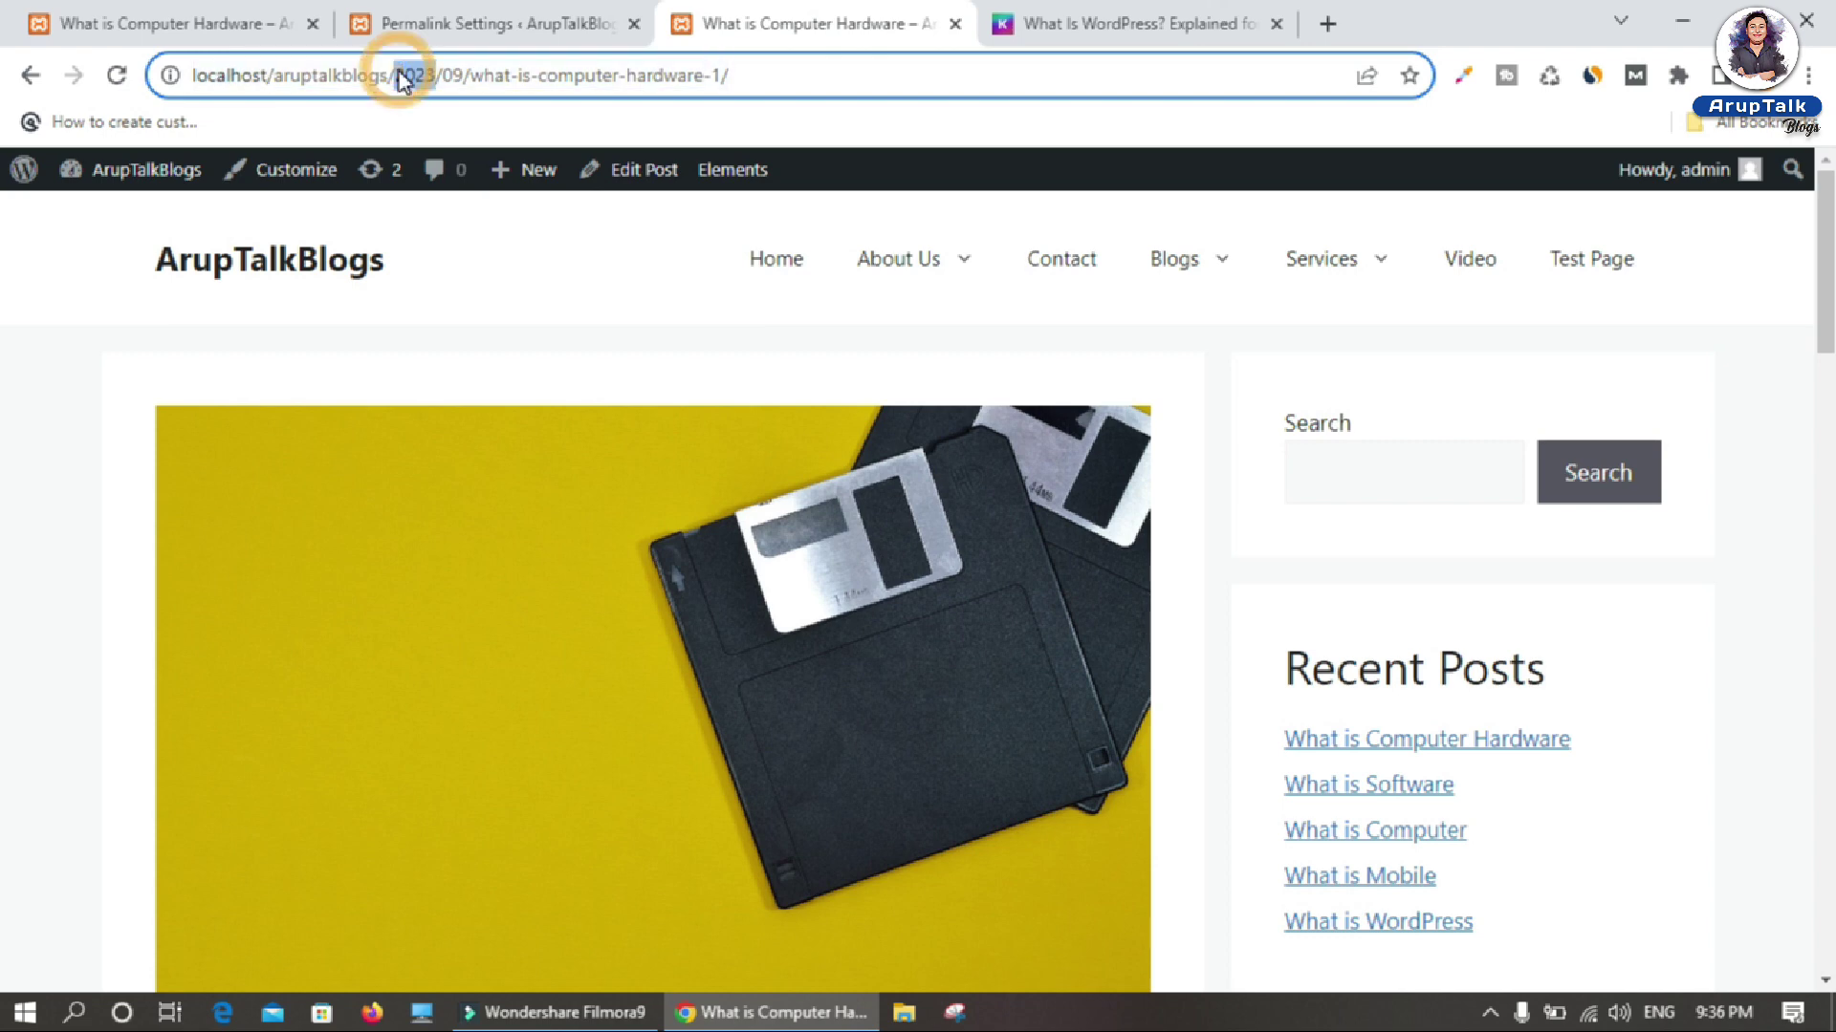
{"action": "double_click", "coordinate": [453, 77]}
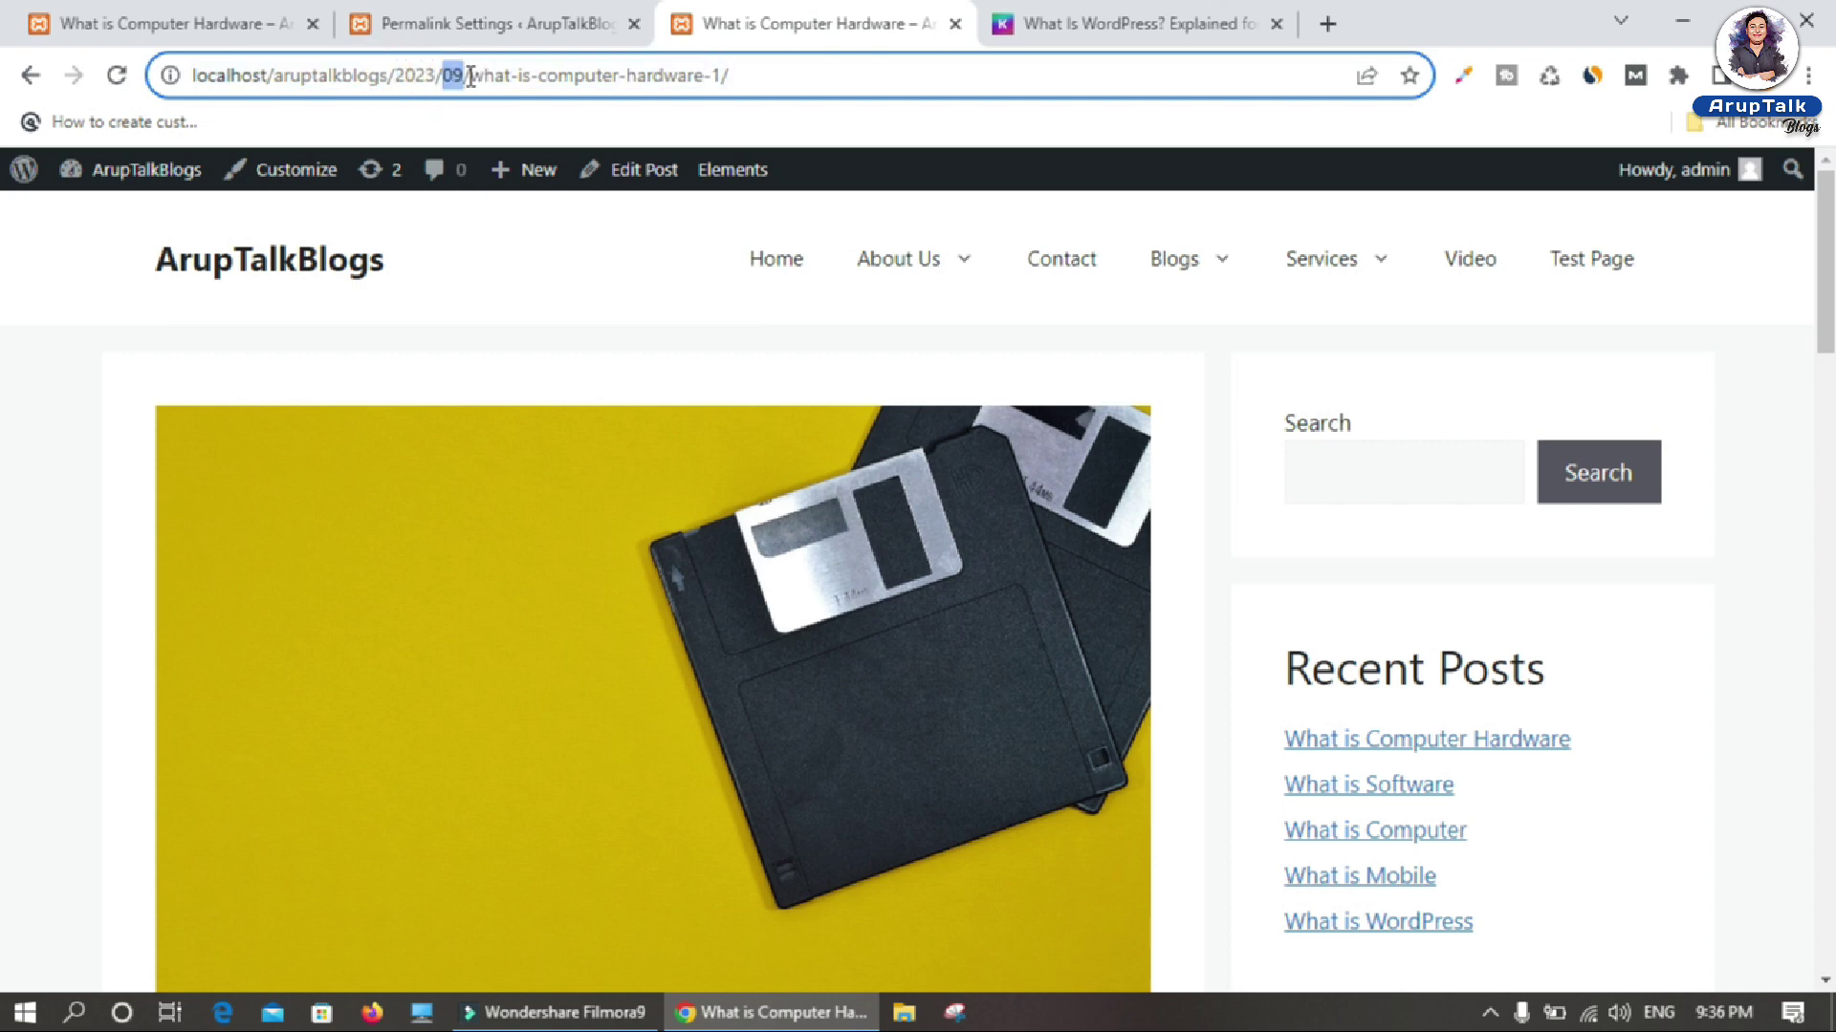
{"action": "left_click_drag", "start_coordinate": [470, 77], "coordinate": [753, 84]}
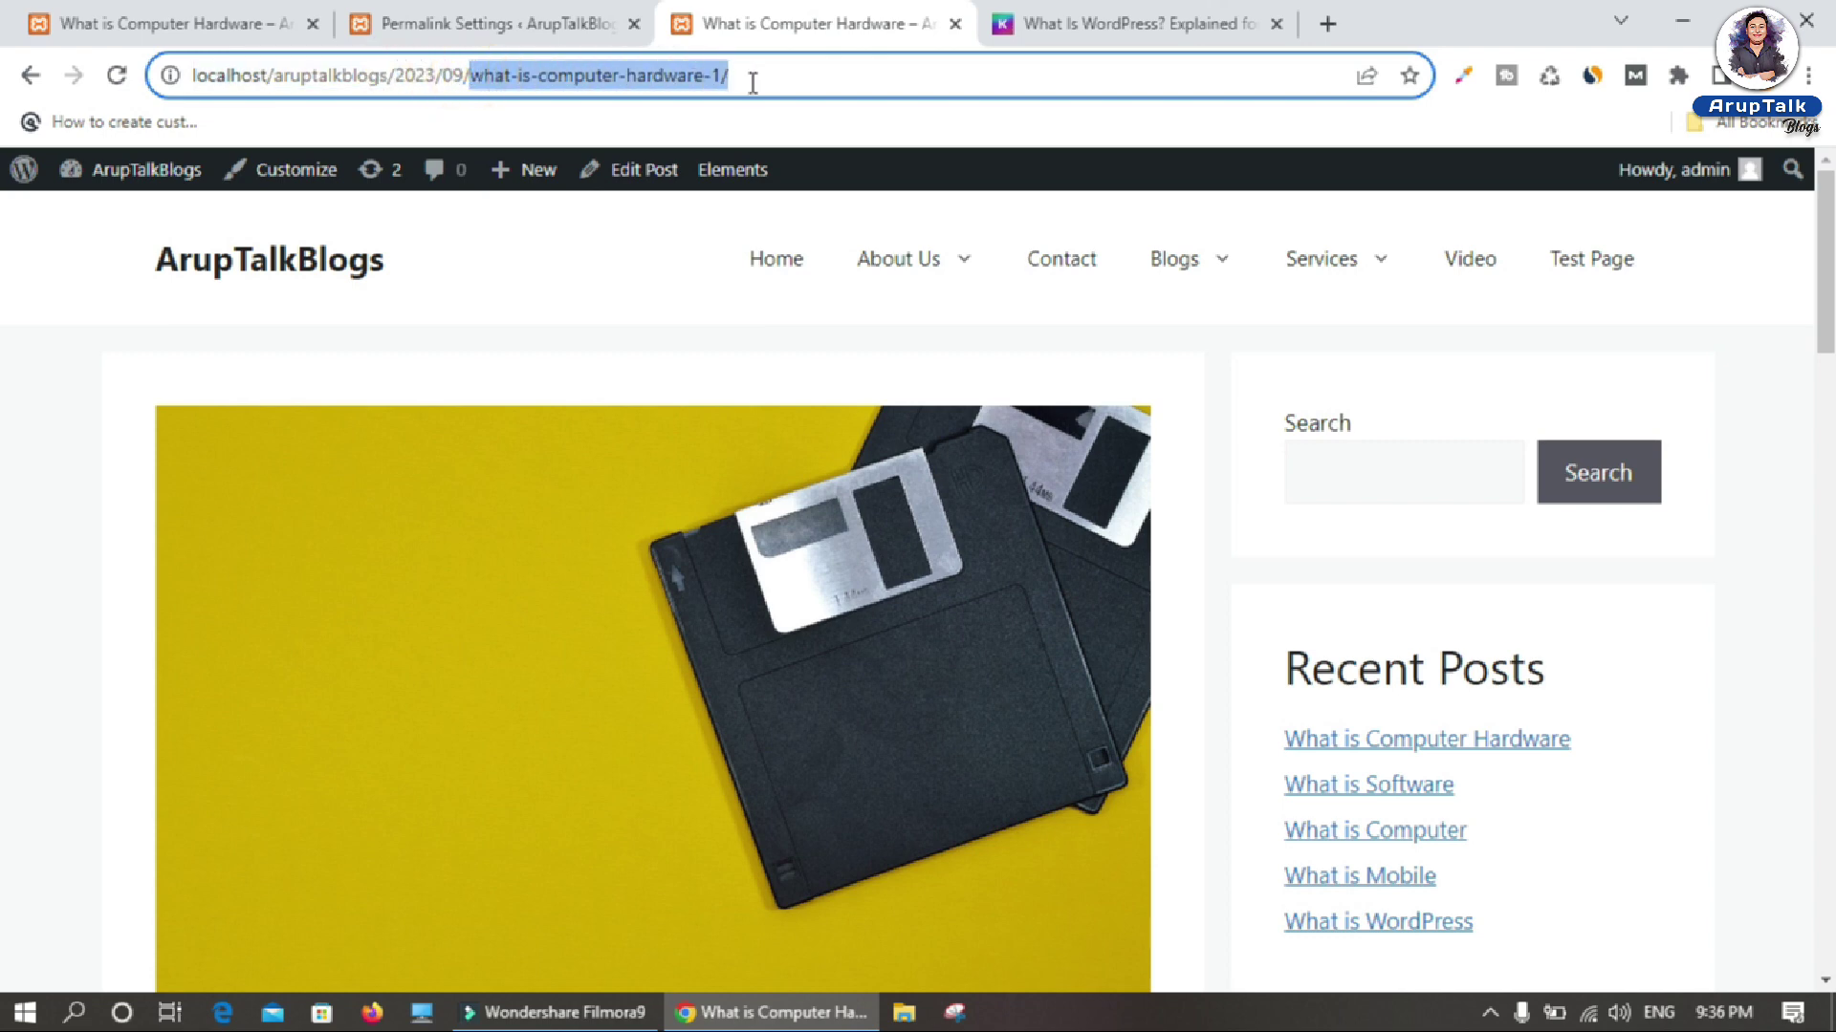
{"action": "left_click", "coordinate": [492, 24]}
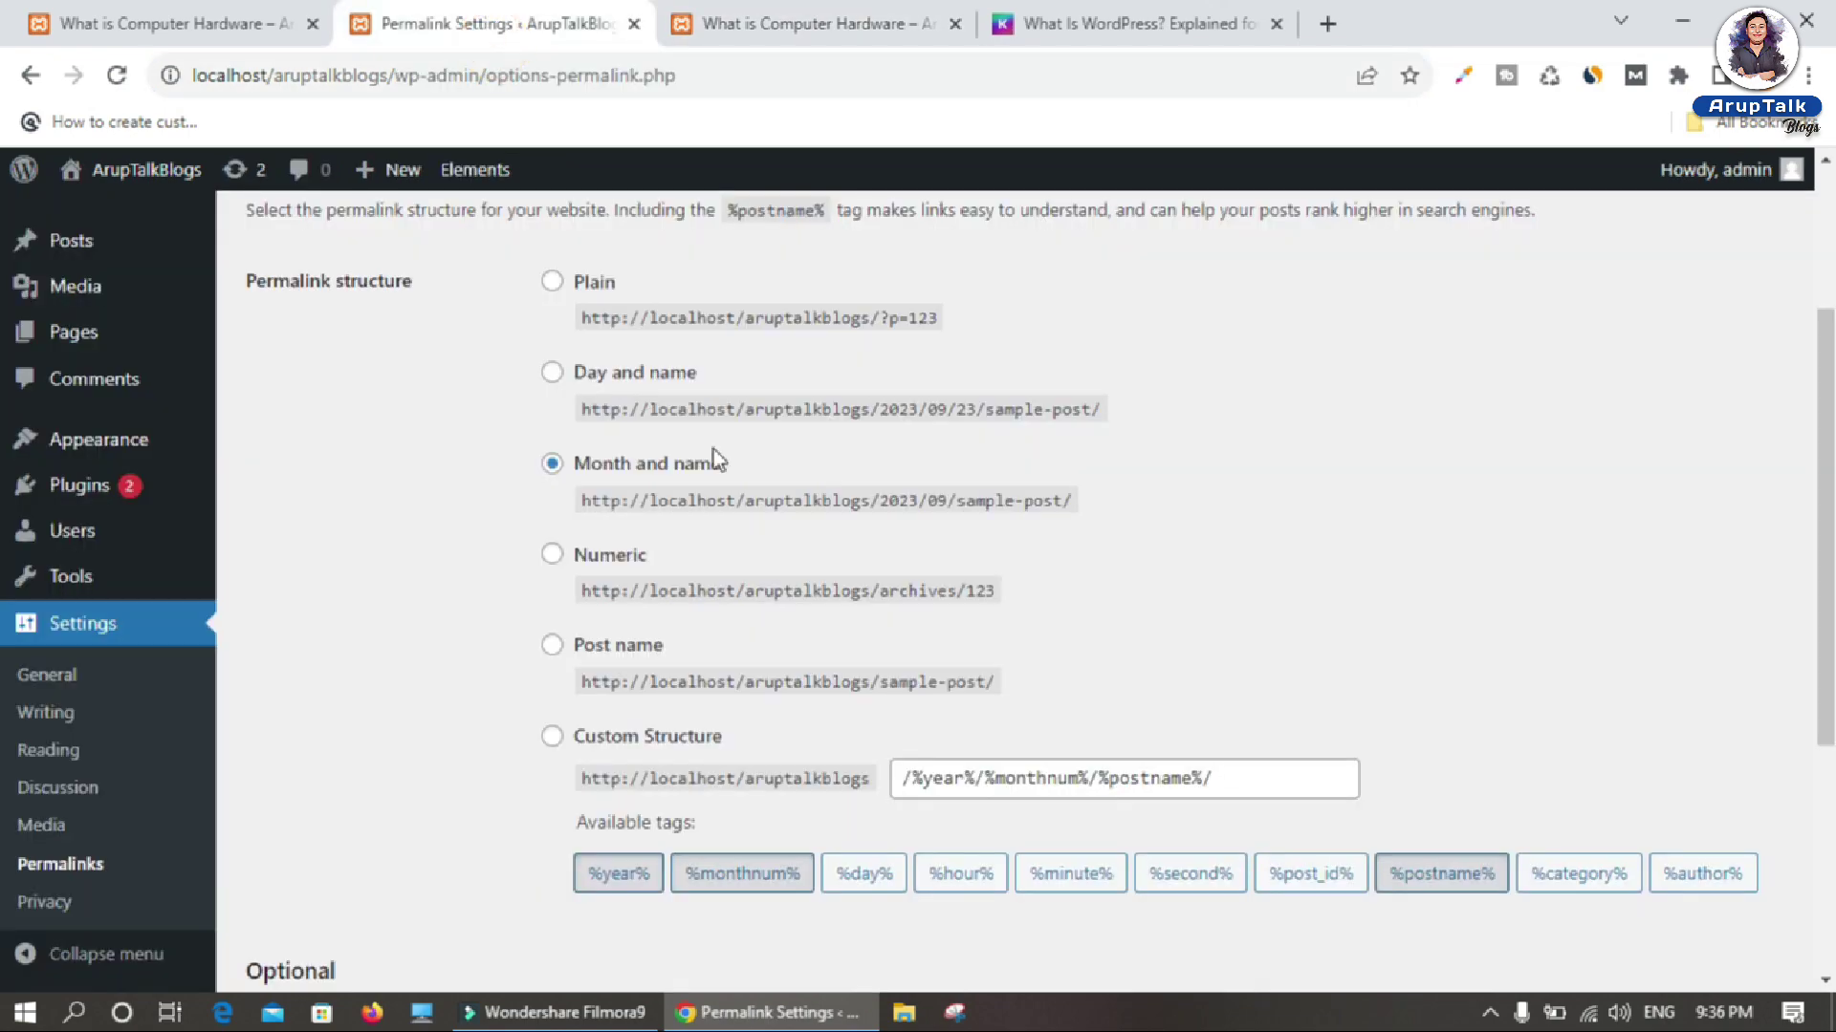
Step: Select the Numeric permalink structure and save the change
{"action": "left_click", "coordinate": [552, 557]}
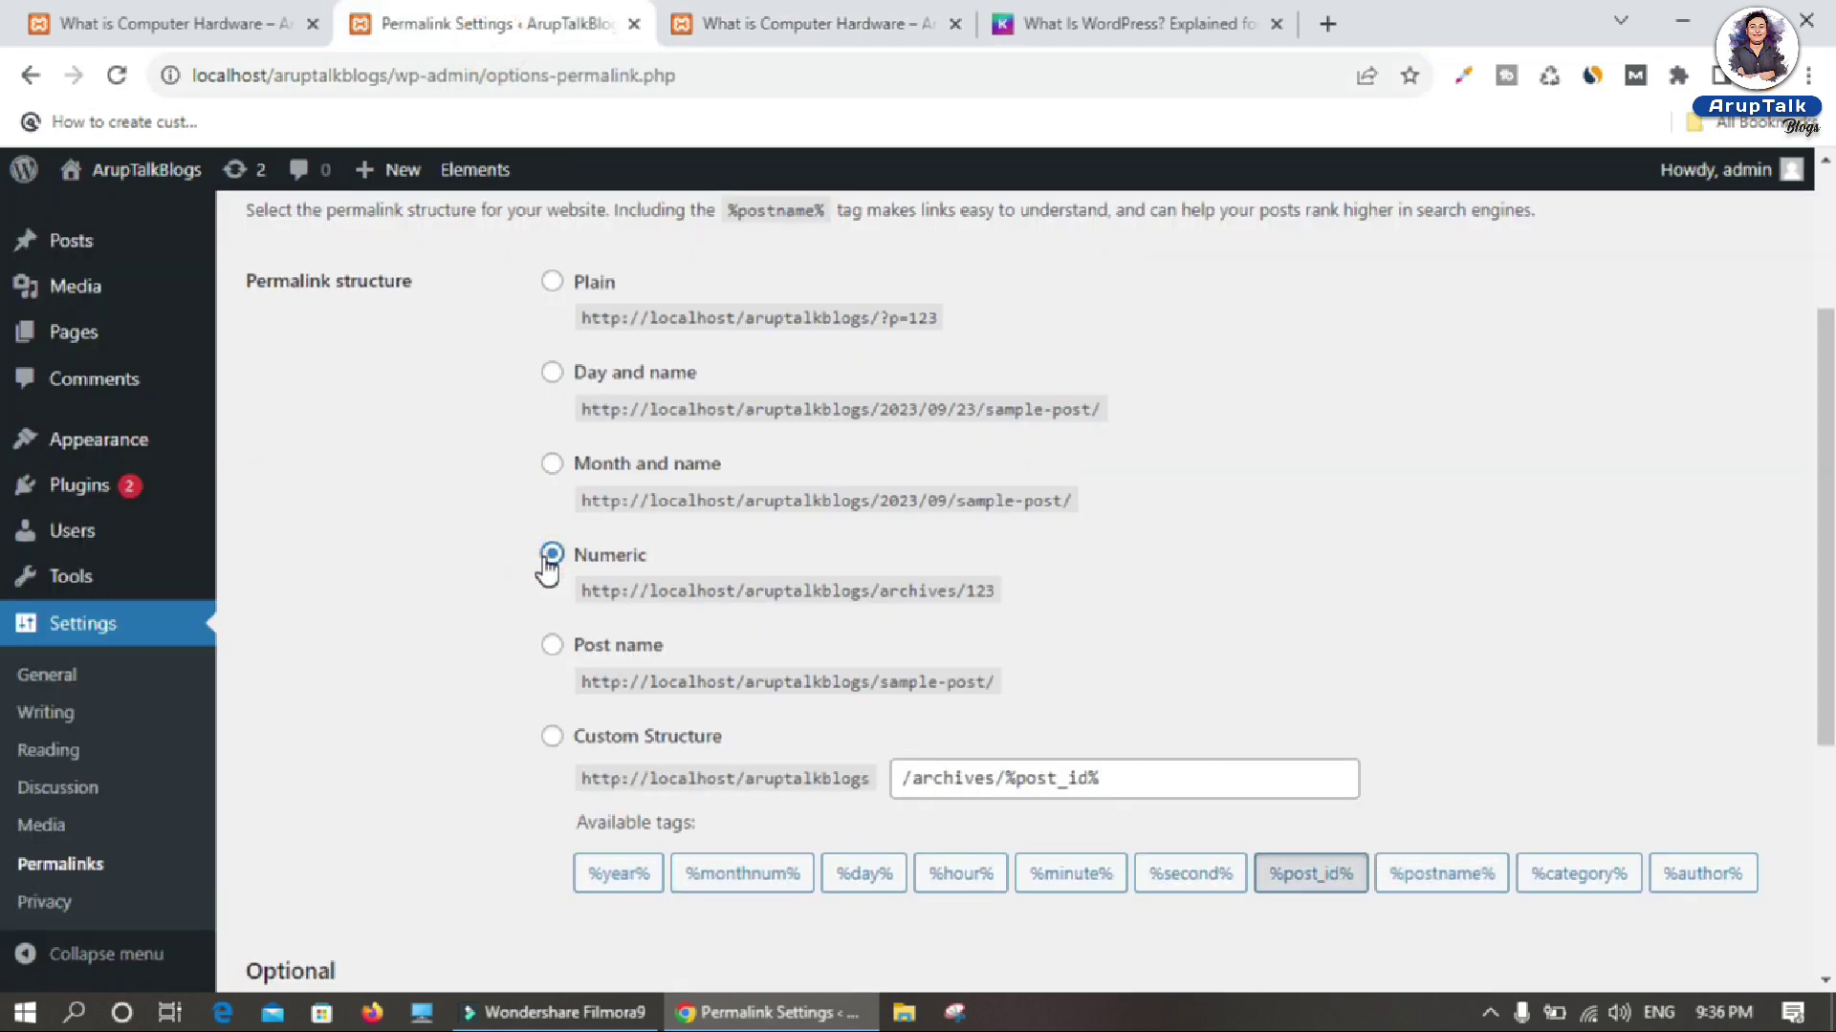
{"action": "scroll", "coordinate": [545, 565], "scroll_direction": "down", "scroll_amount": 4}
{"action": "left_click", "coordinate": [324, 899]}
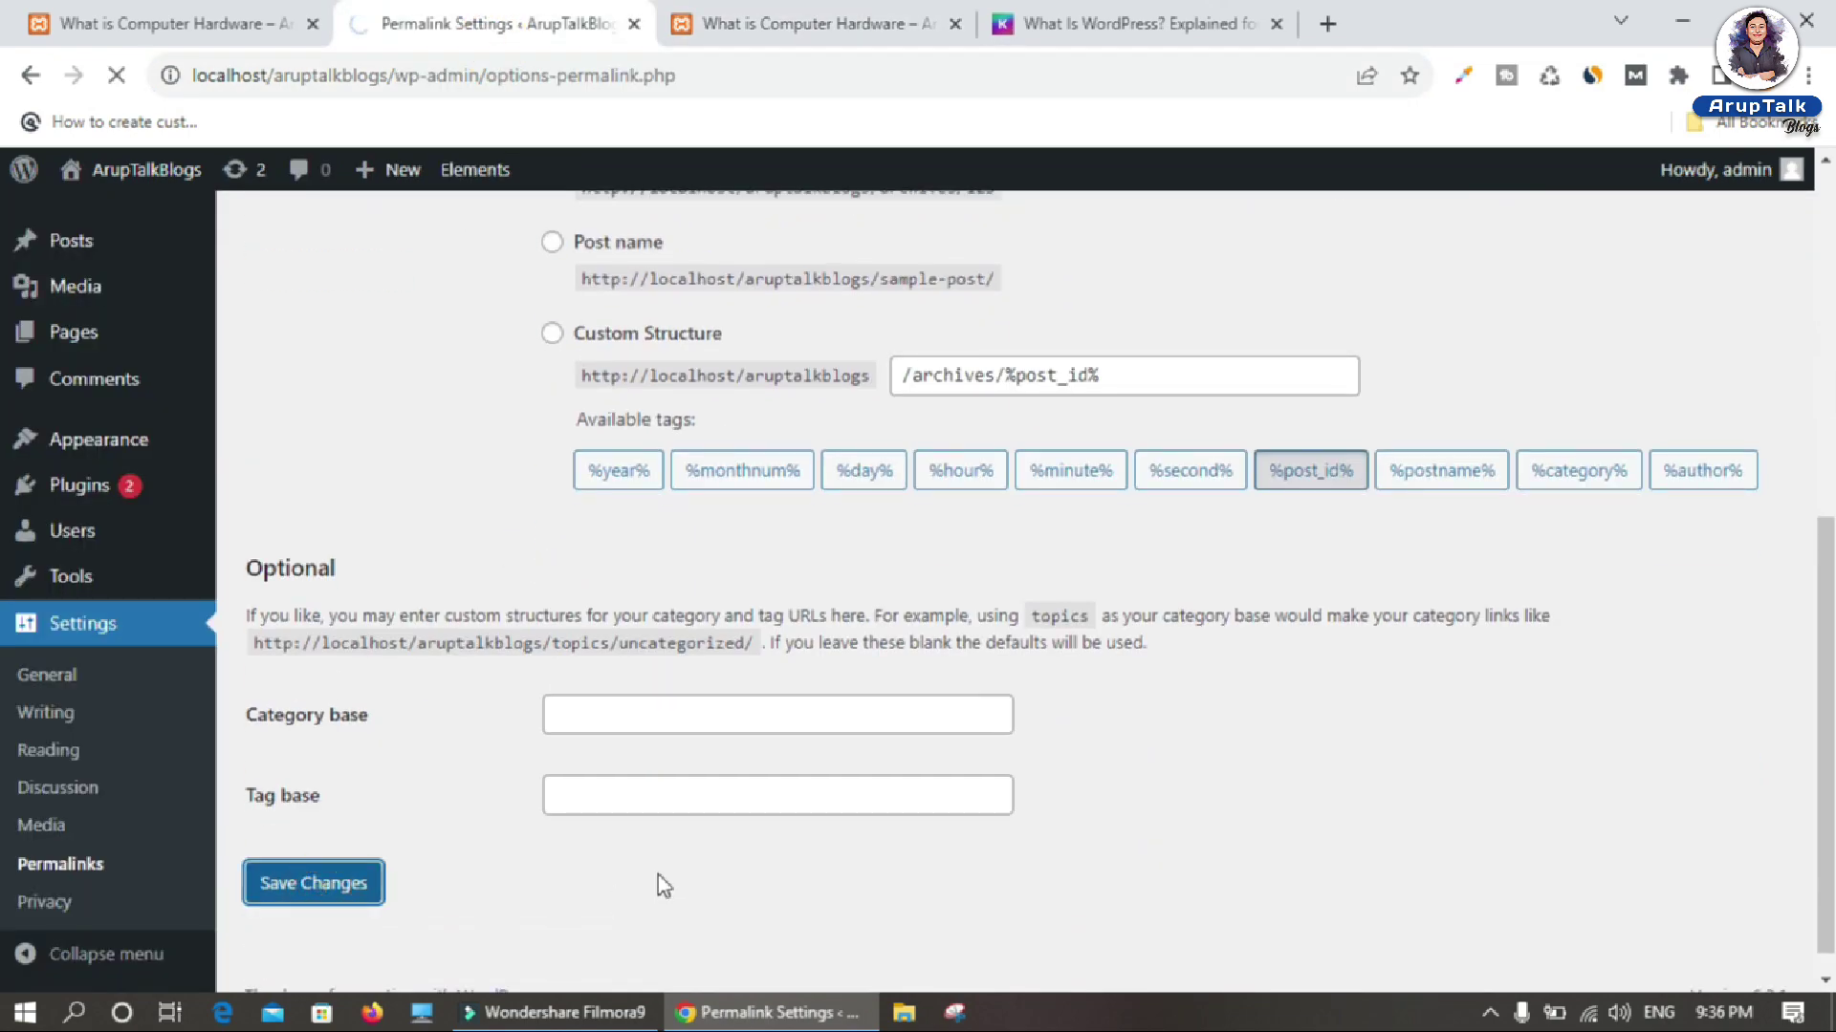
Step: Reopen the What is Computer Hardware post from Home and check its archives/42 address against the settings
{"action": "left_click", "coordinate": [803, 23]}
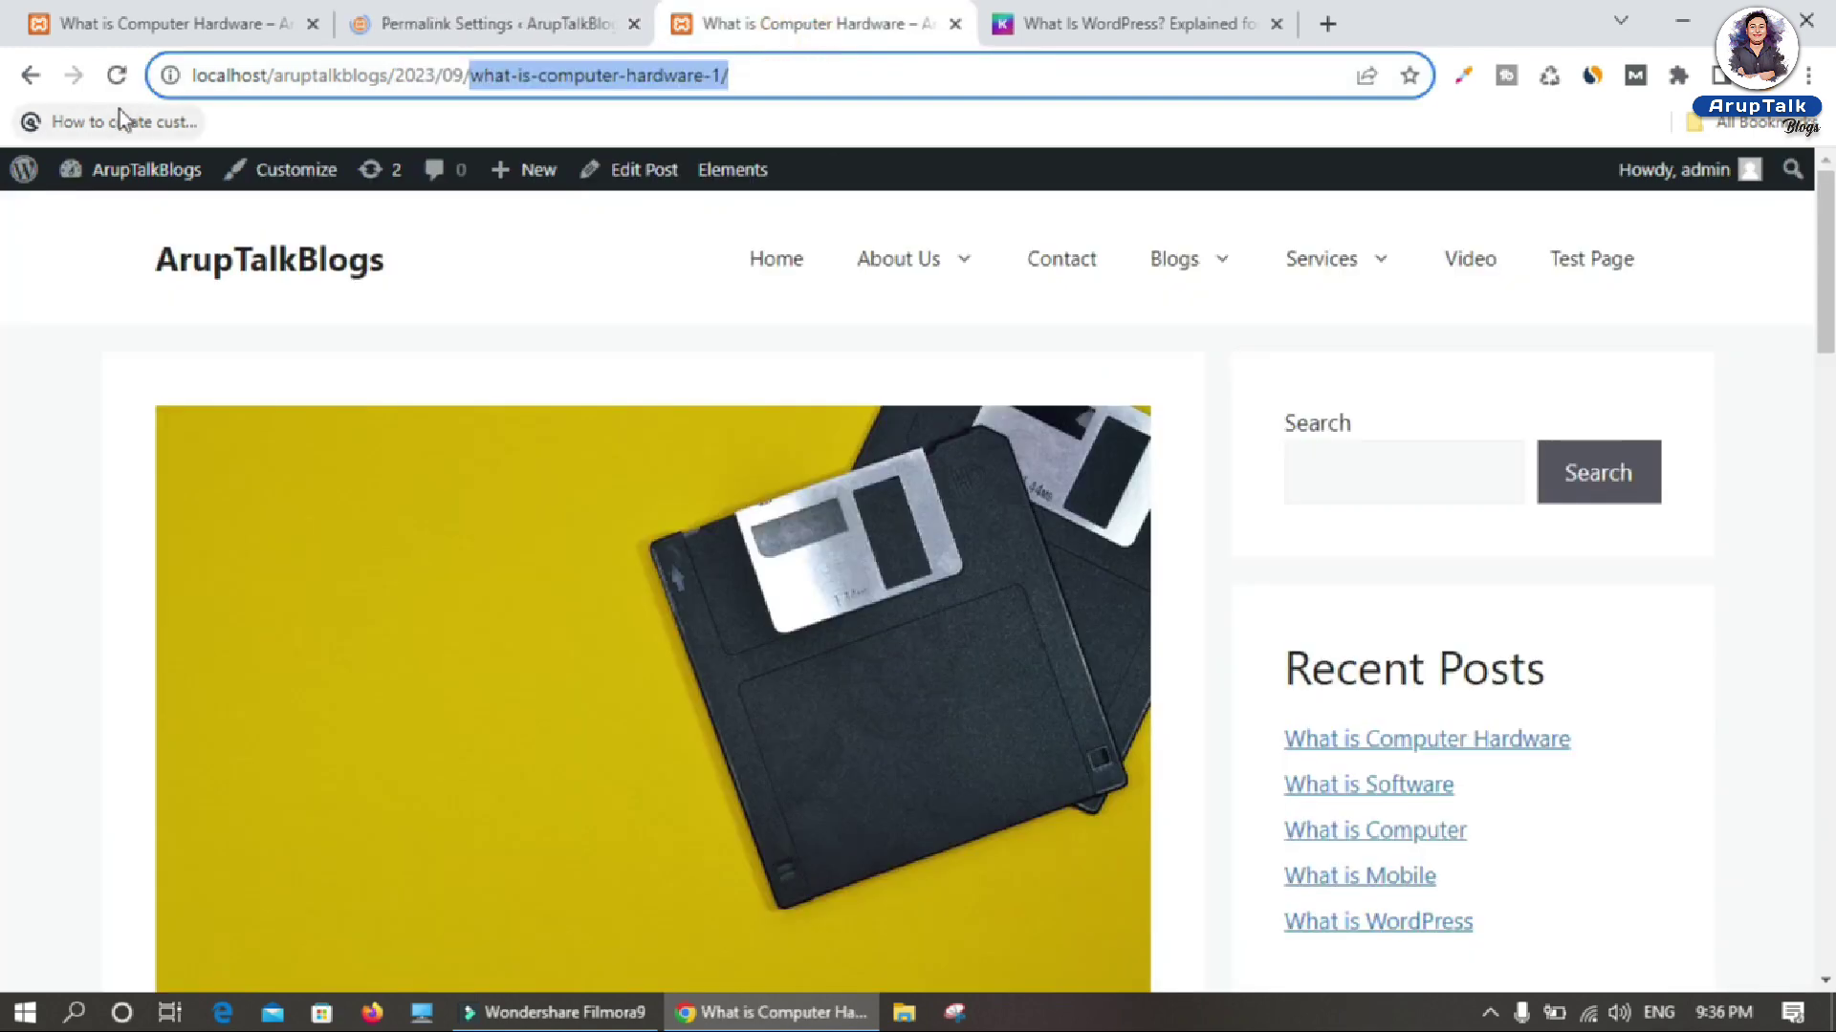
{"action": "left_click", "coordinate": [765, 259]}
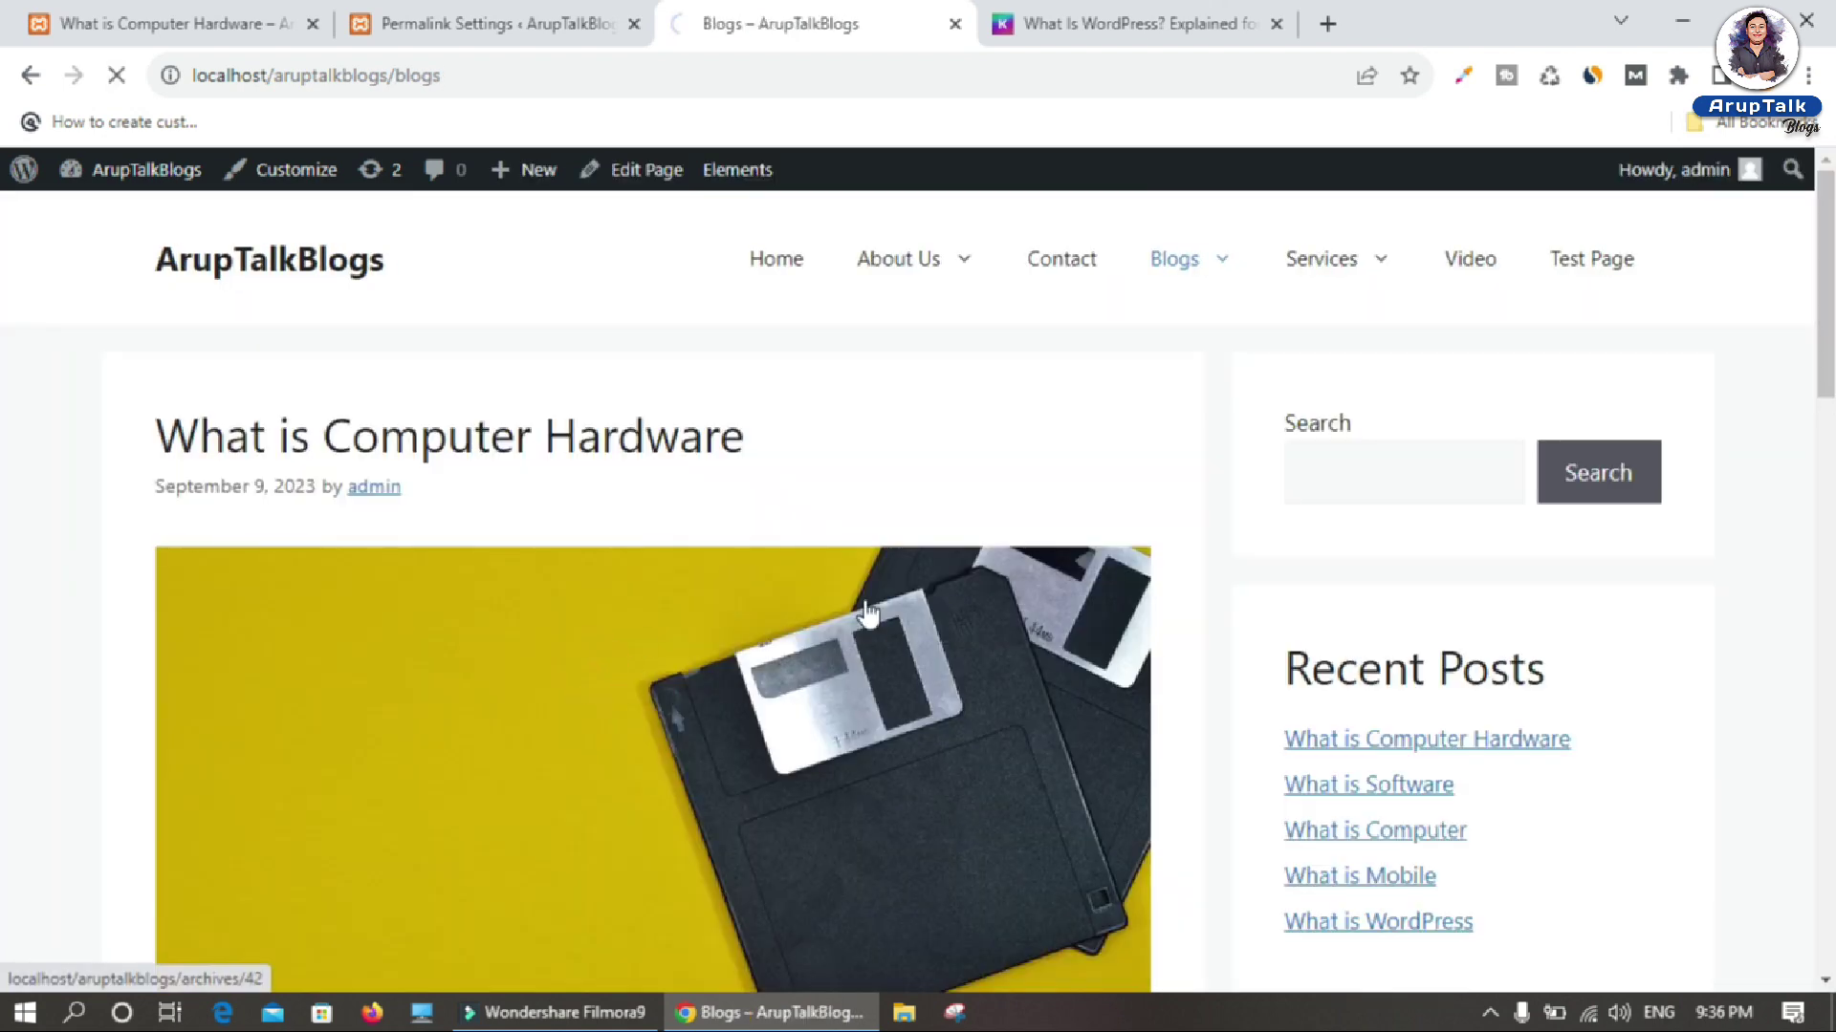
{"action": "left_click", "coordinate": [822, 570]}
{"action": "double_click", "coordinate": [416, 75]}
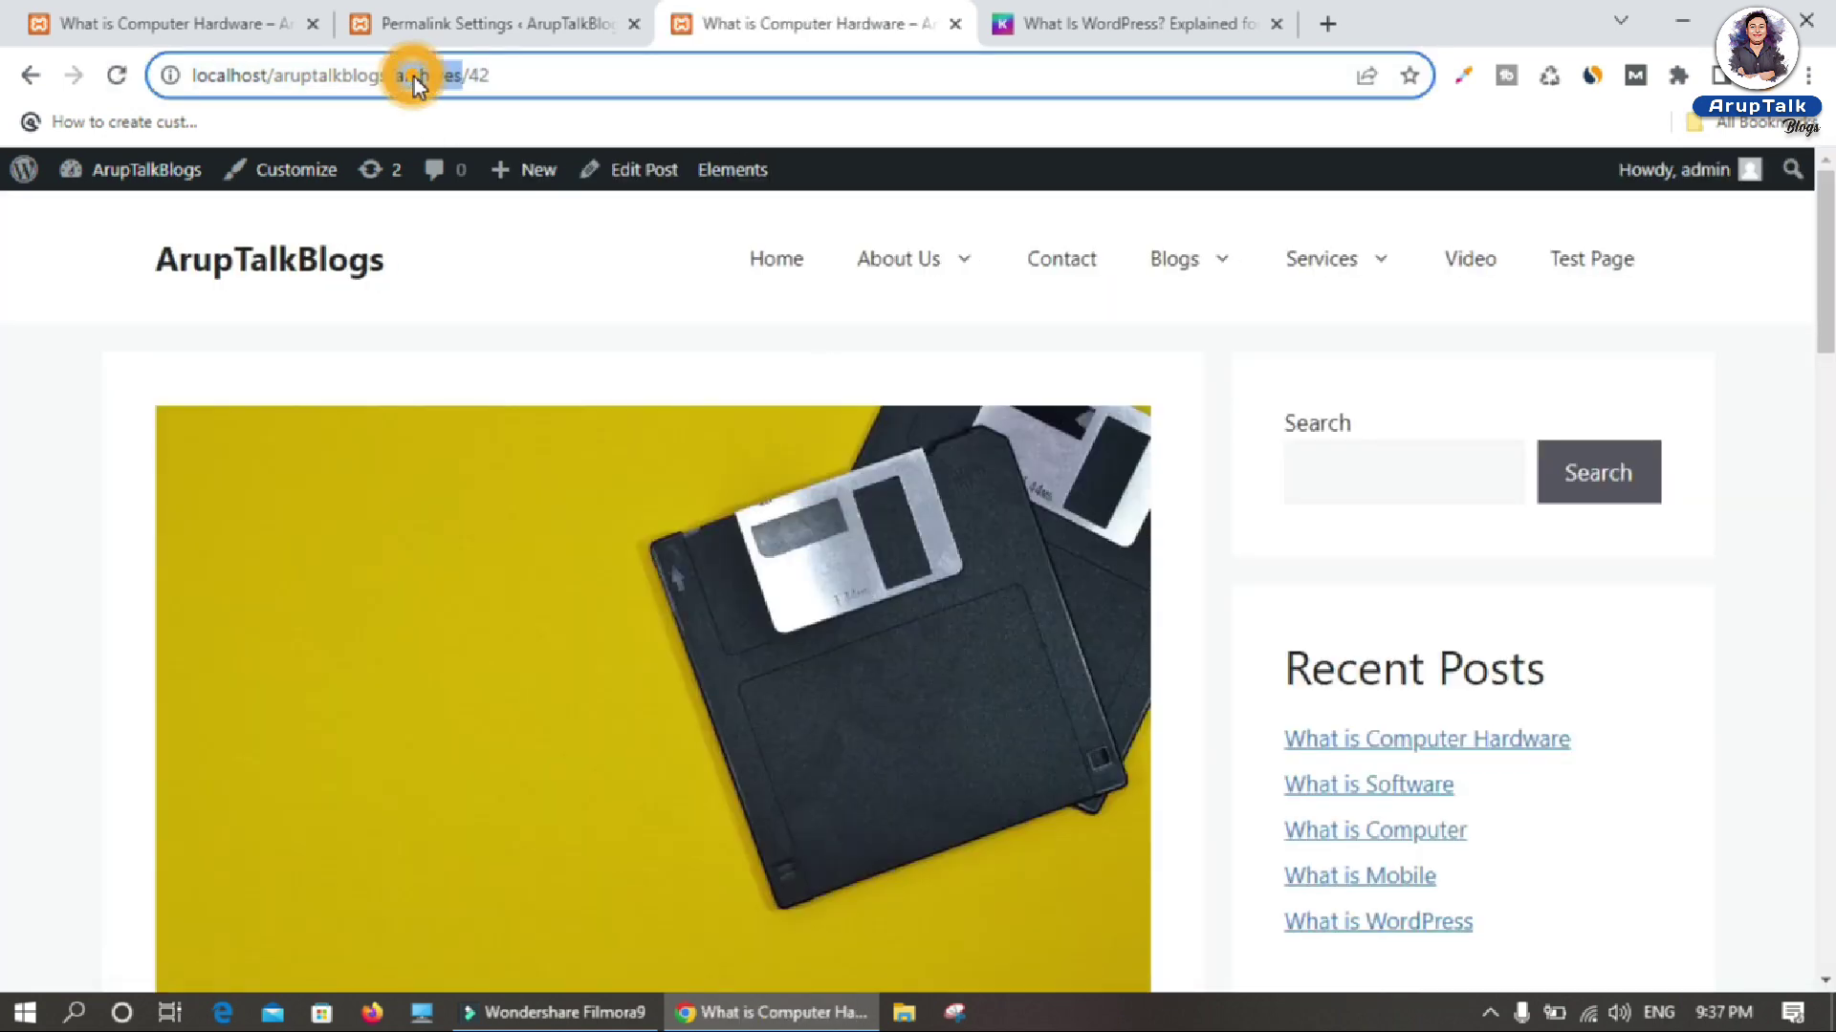
{"action": "left_click", "coordinate": [476, 76]}
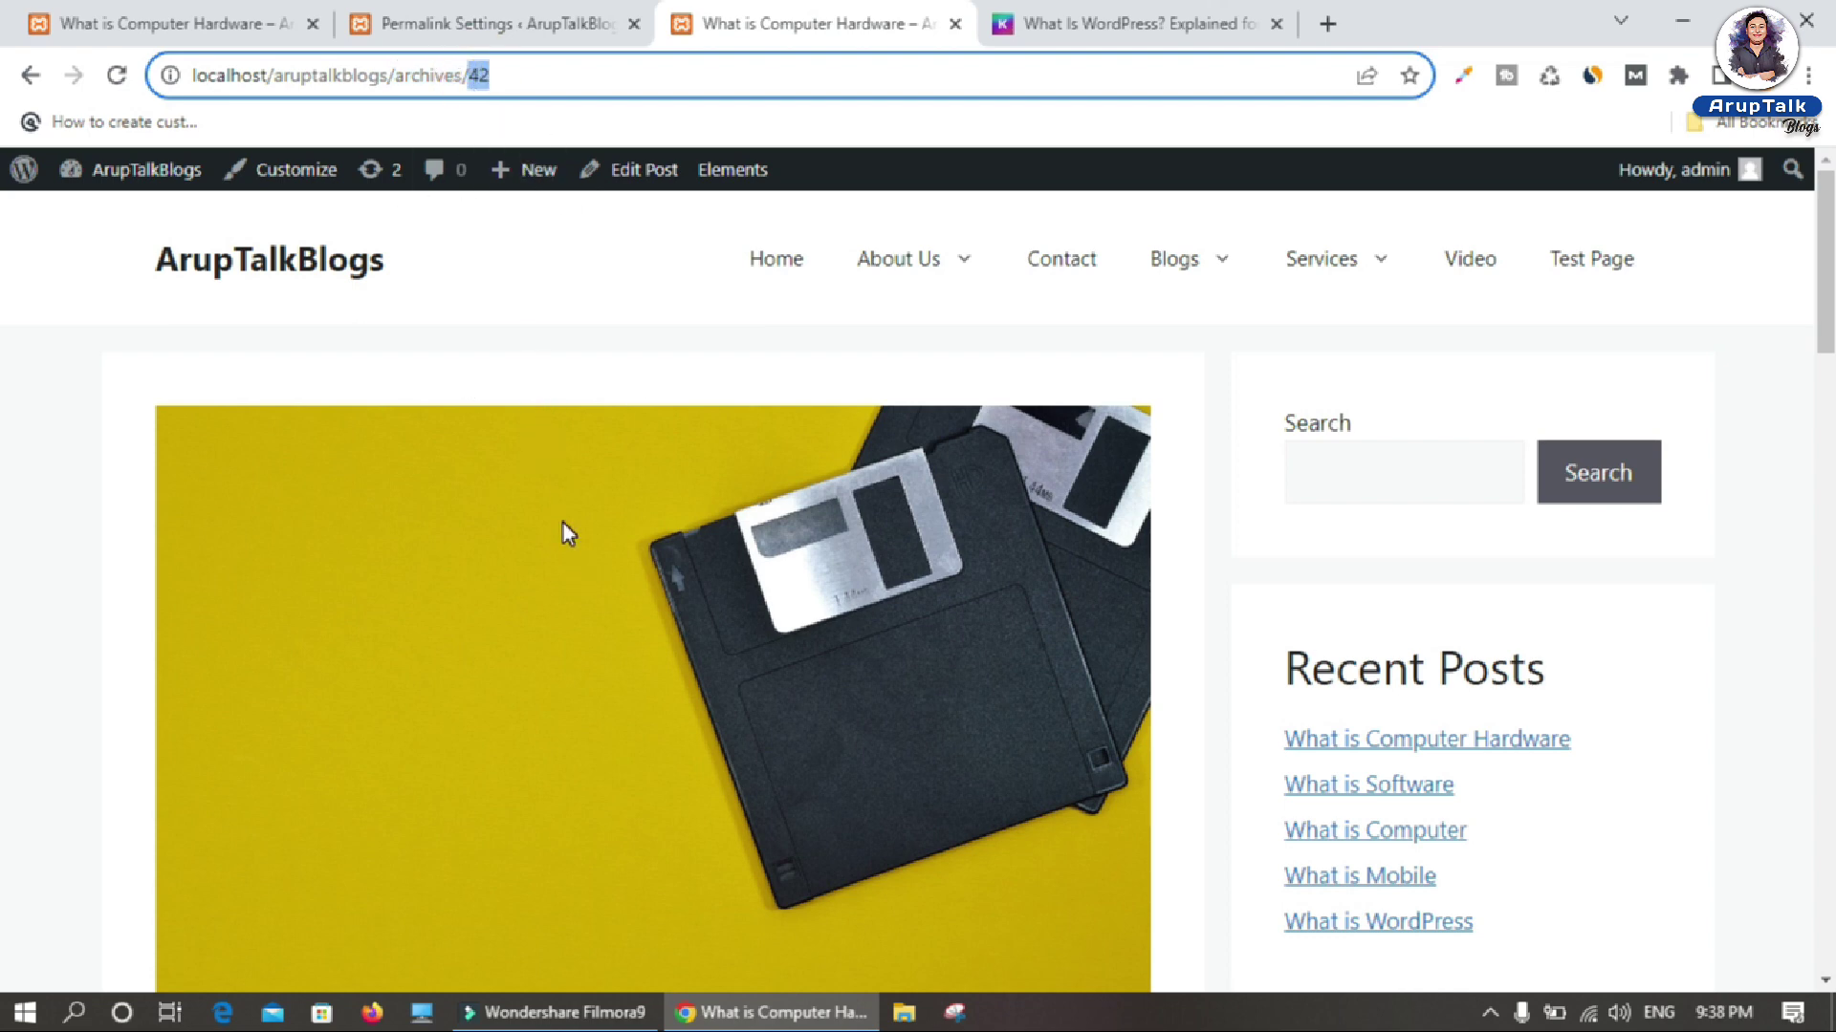
{"action": "left_click", "coordinate": [497, 22]}
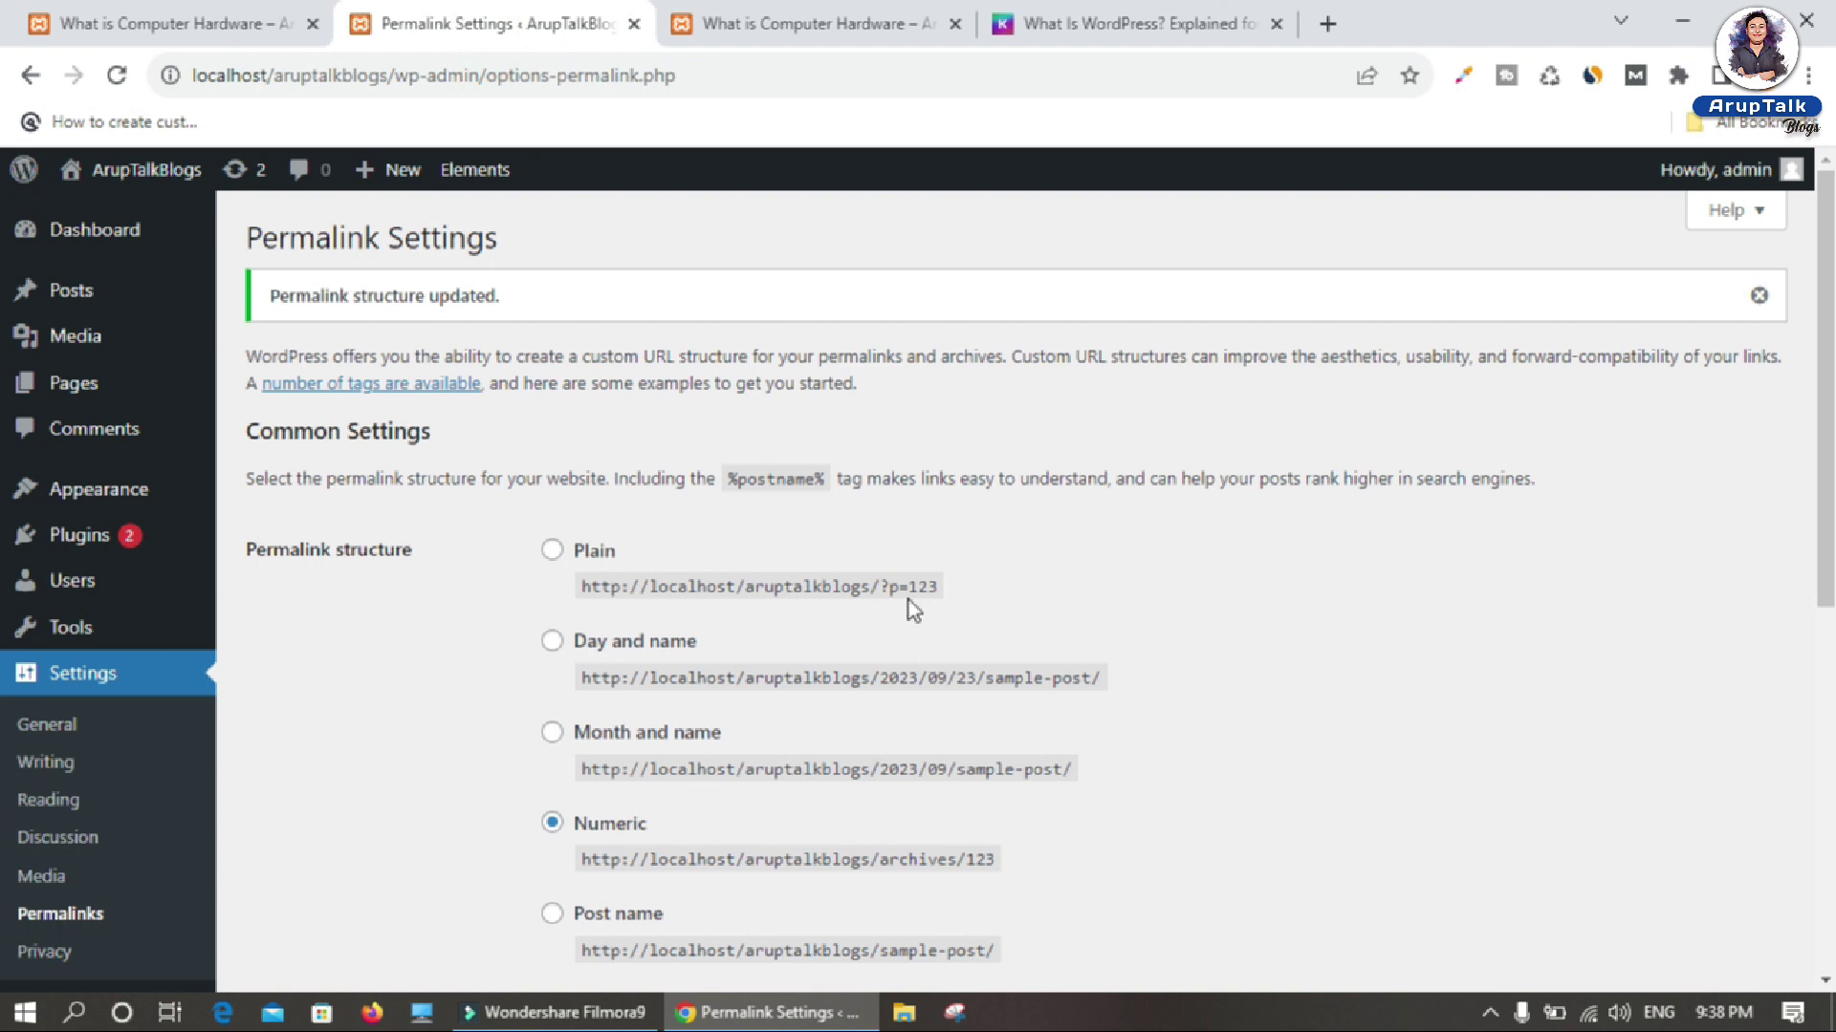
{"action": "left_click", "coordinate": [849, 22]}
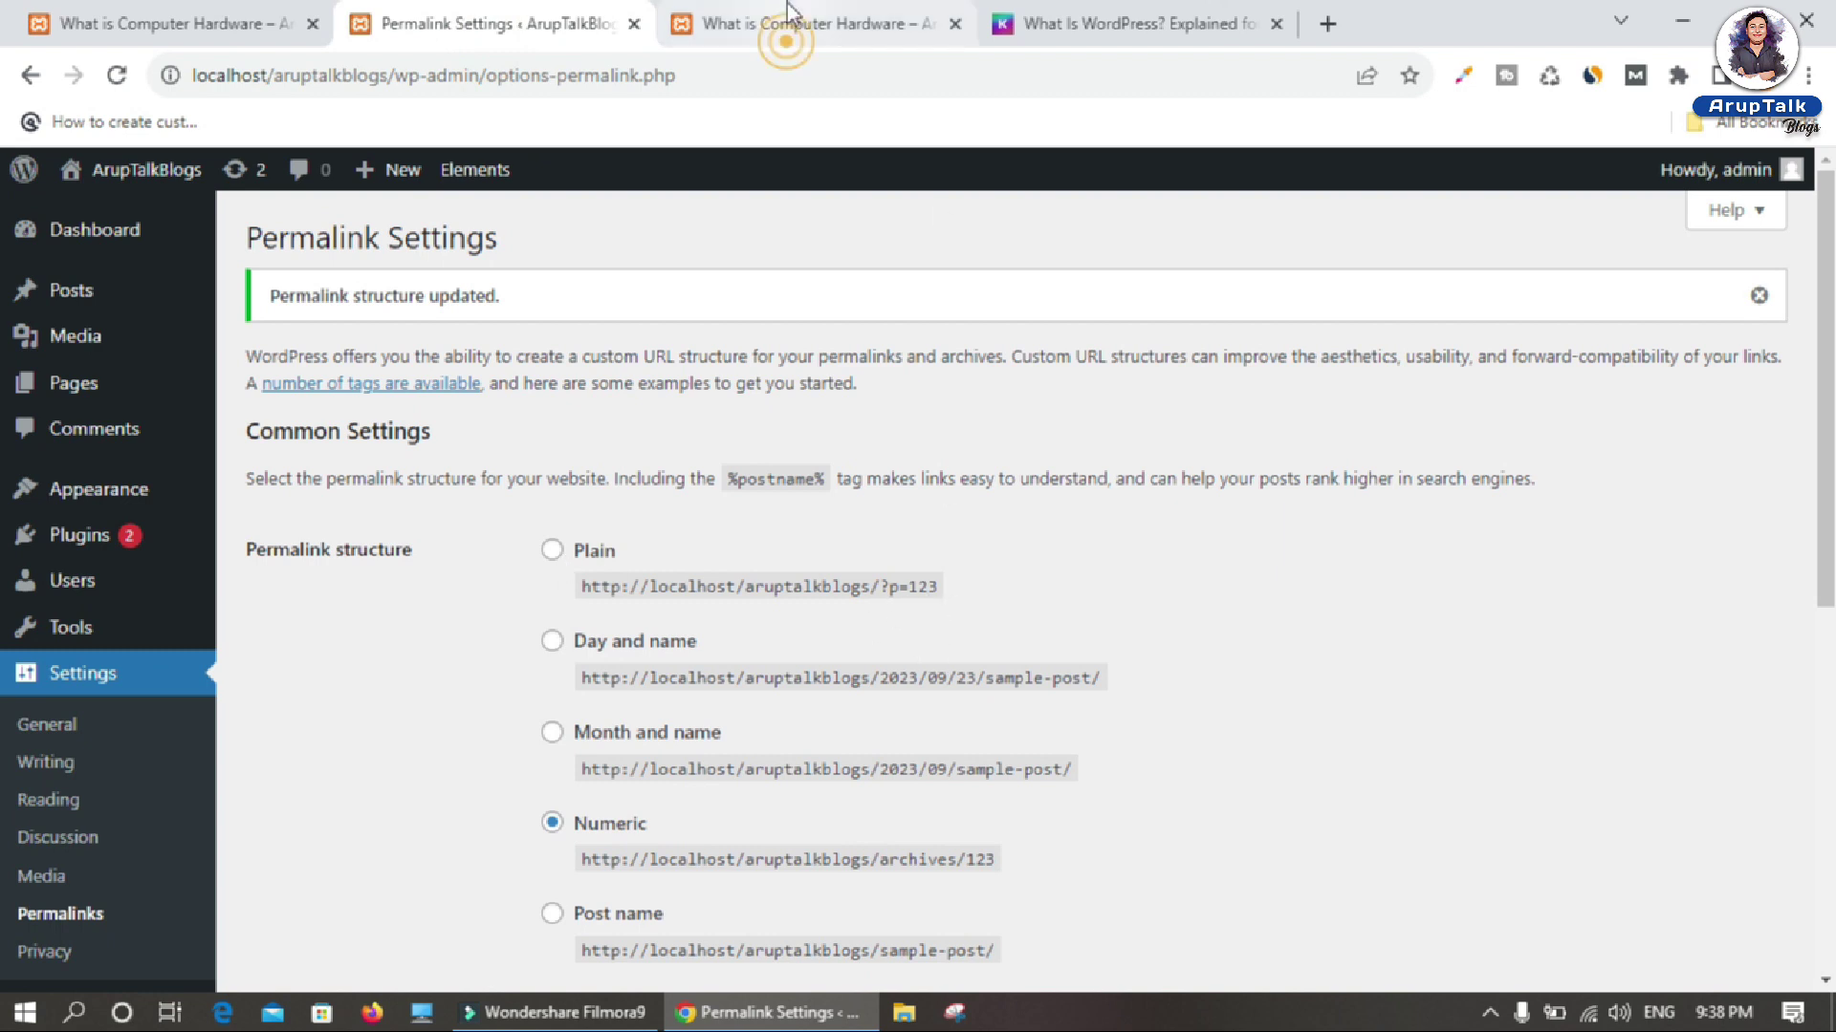
{"action": "left_click", "coordinate": [446, 21]}
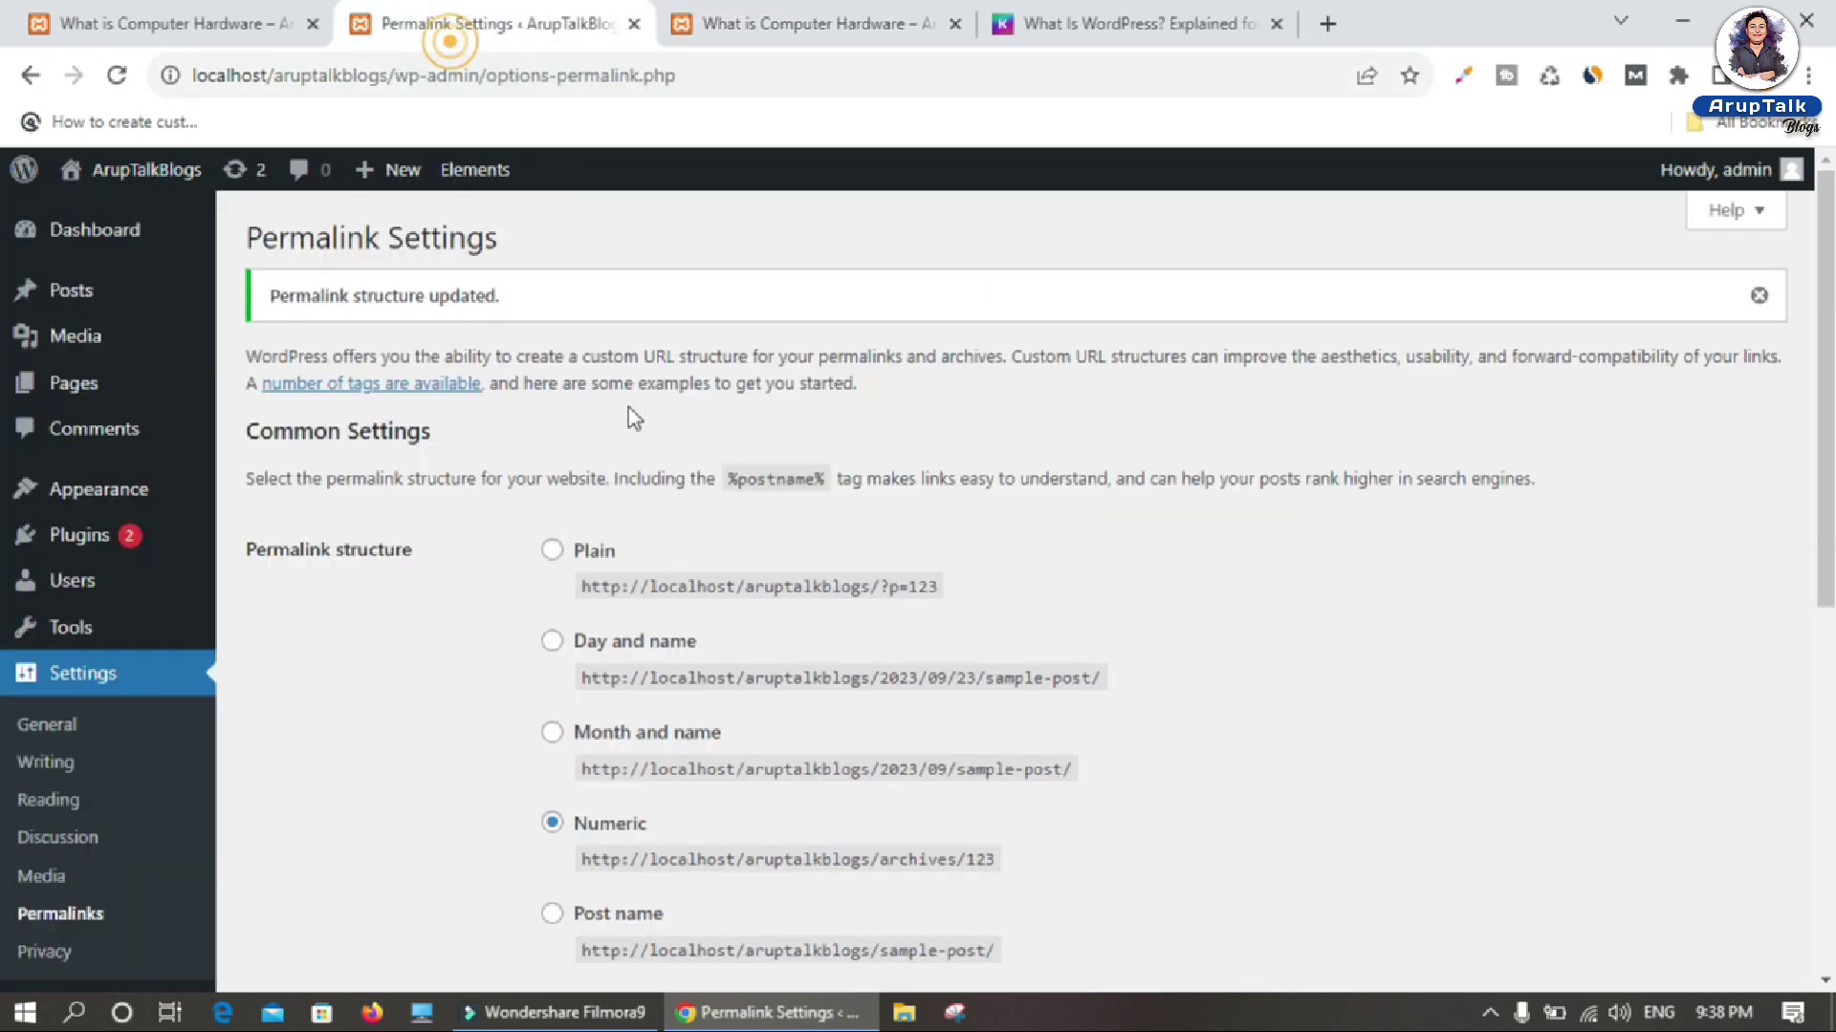
{"action": "left_click", "coordinate": [830, 19]}
{"action": "double_click", "coordinate": [479, 75]}
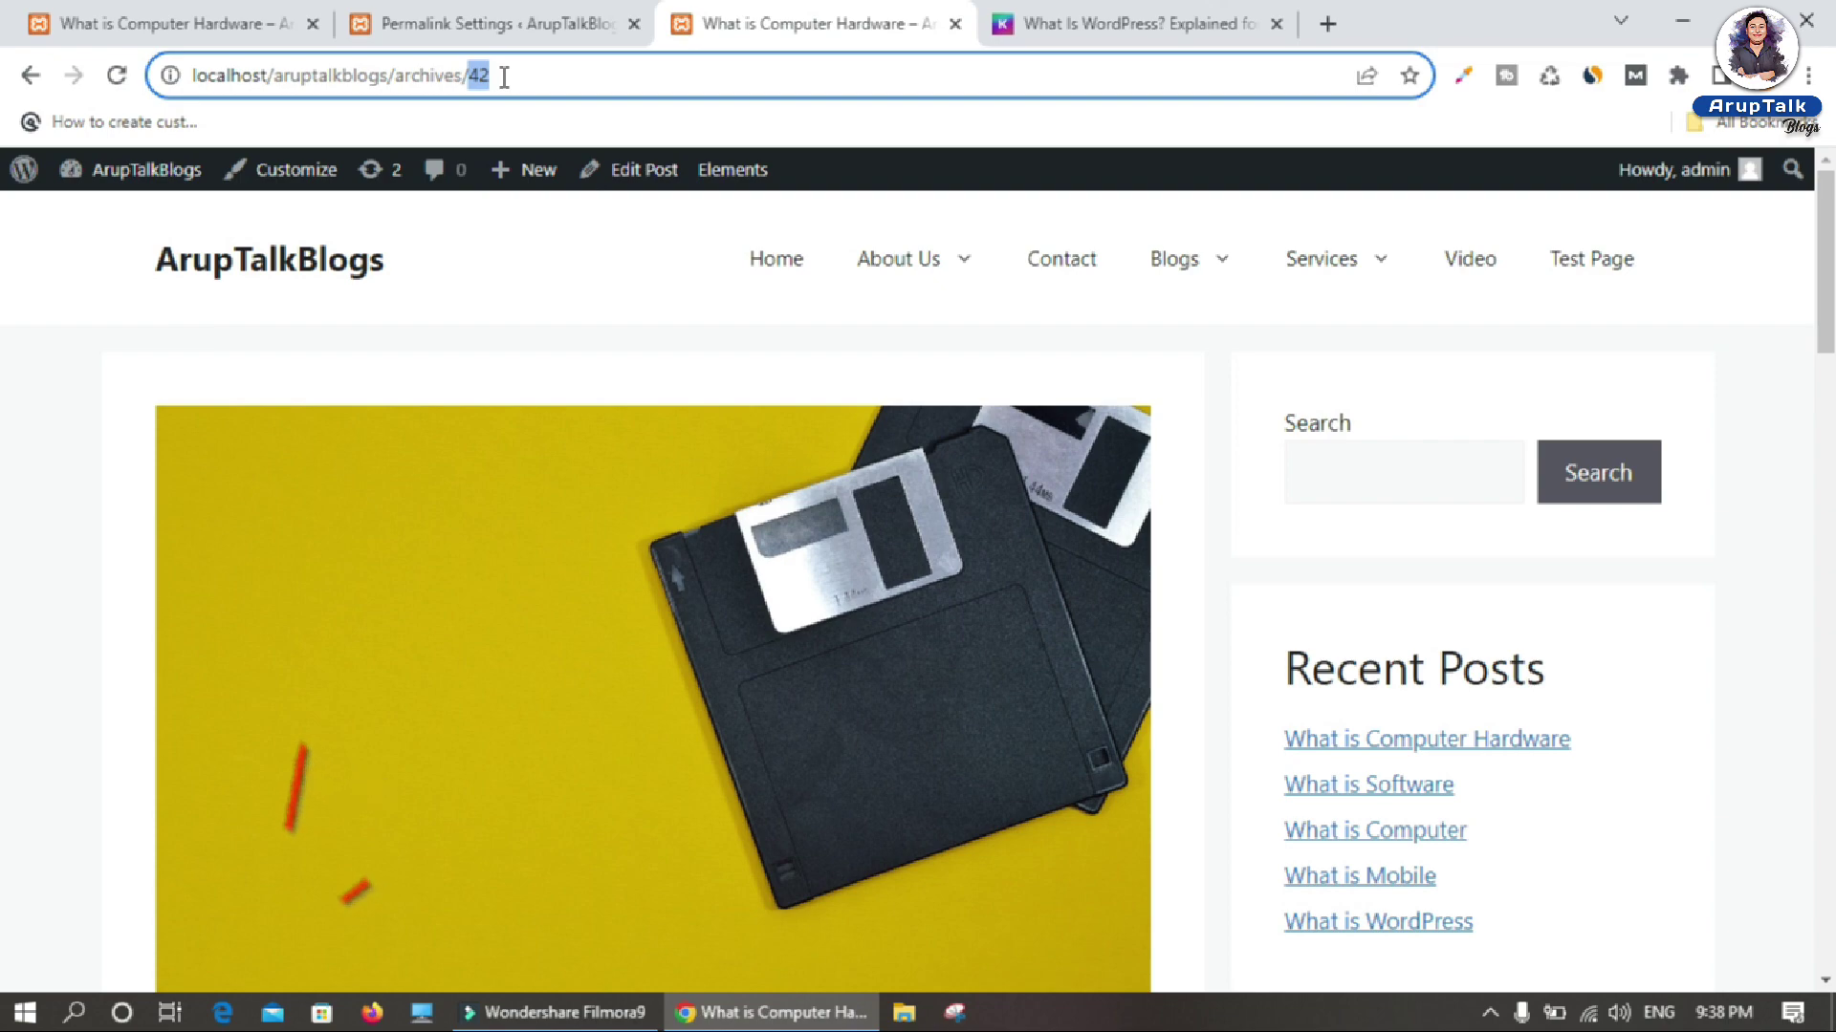
{"action": "left_click", "coordinate": [478, 23]}
Step: Choose the Post name (/%postname%/) structure and save the permalink settings
{"action": "scroll", "coordinate": [619, 559], "scroll_direction": "down", "scroll_amount": 4}
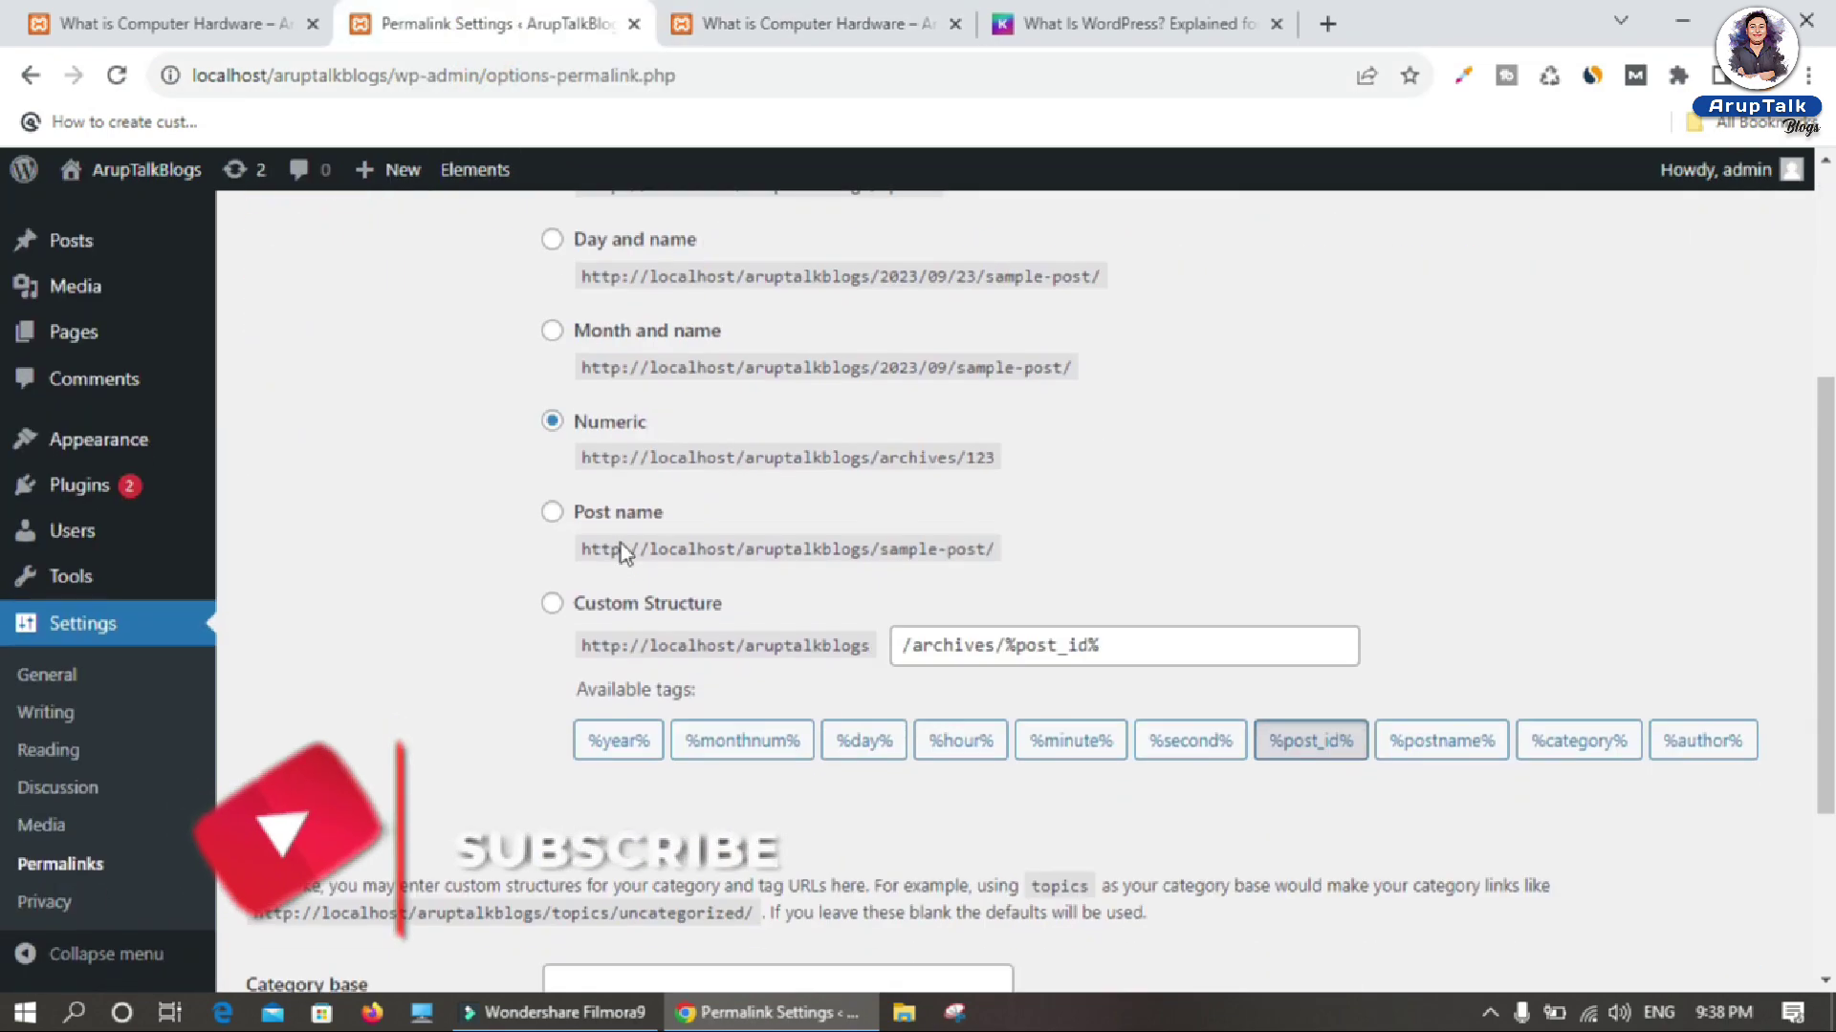
{"action": "left_click", "coordinate": [552, 511]}
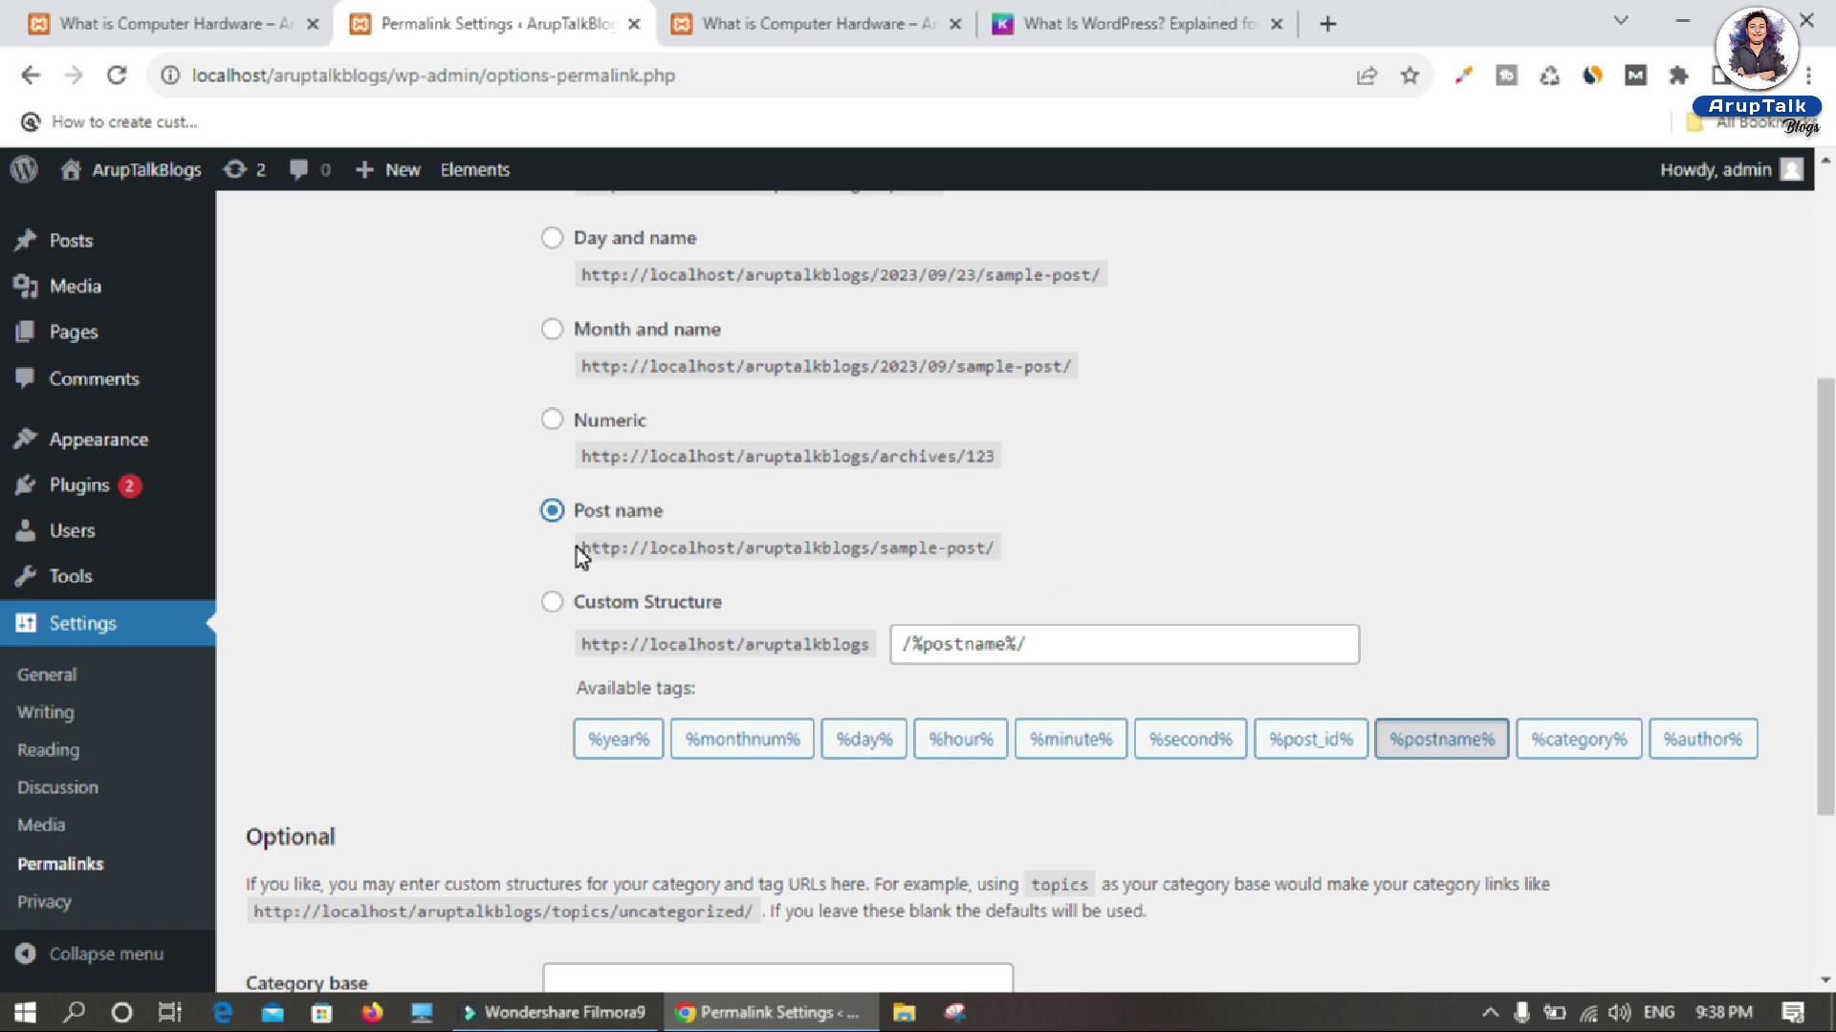
{"action": "scroll", "coordinate": [578, 524], "scroll_direction": "down", "scroll_amount": 2}
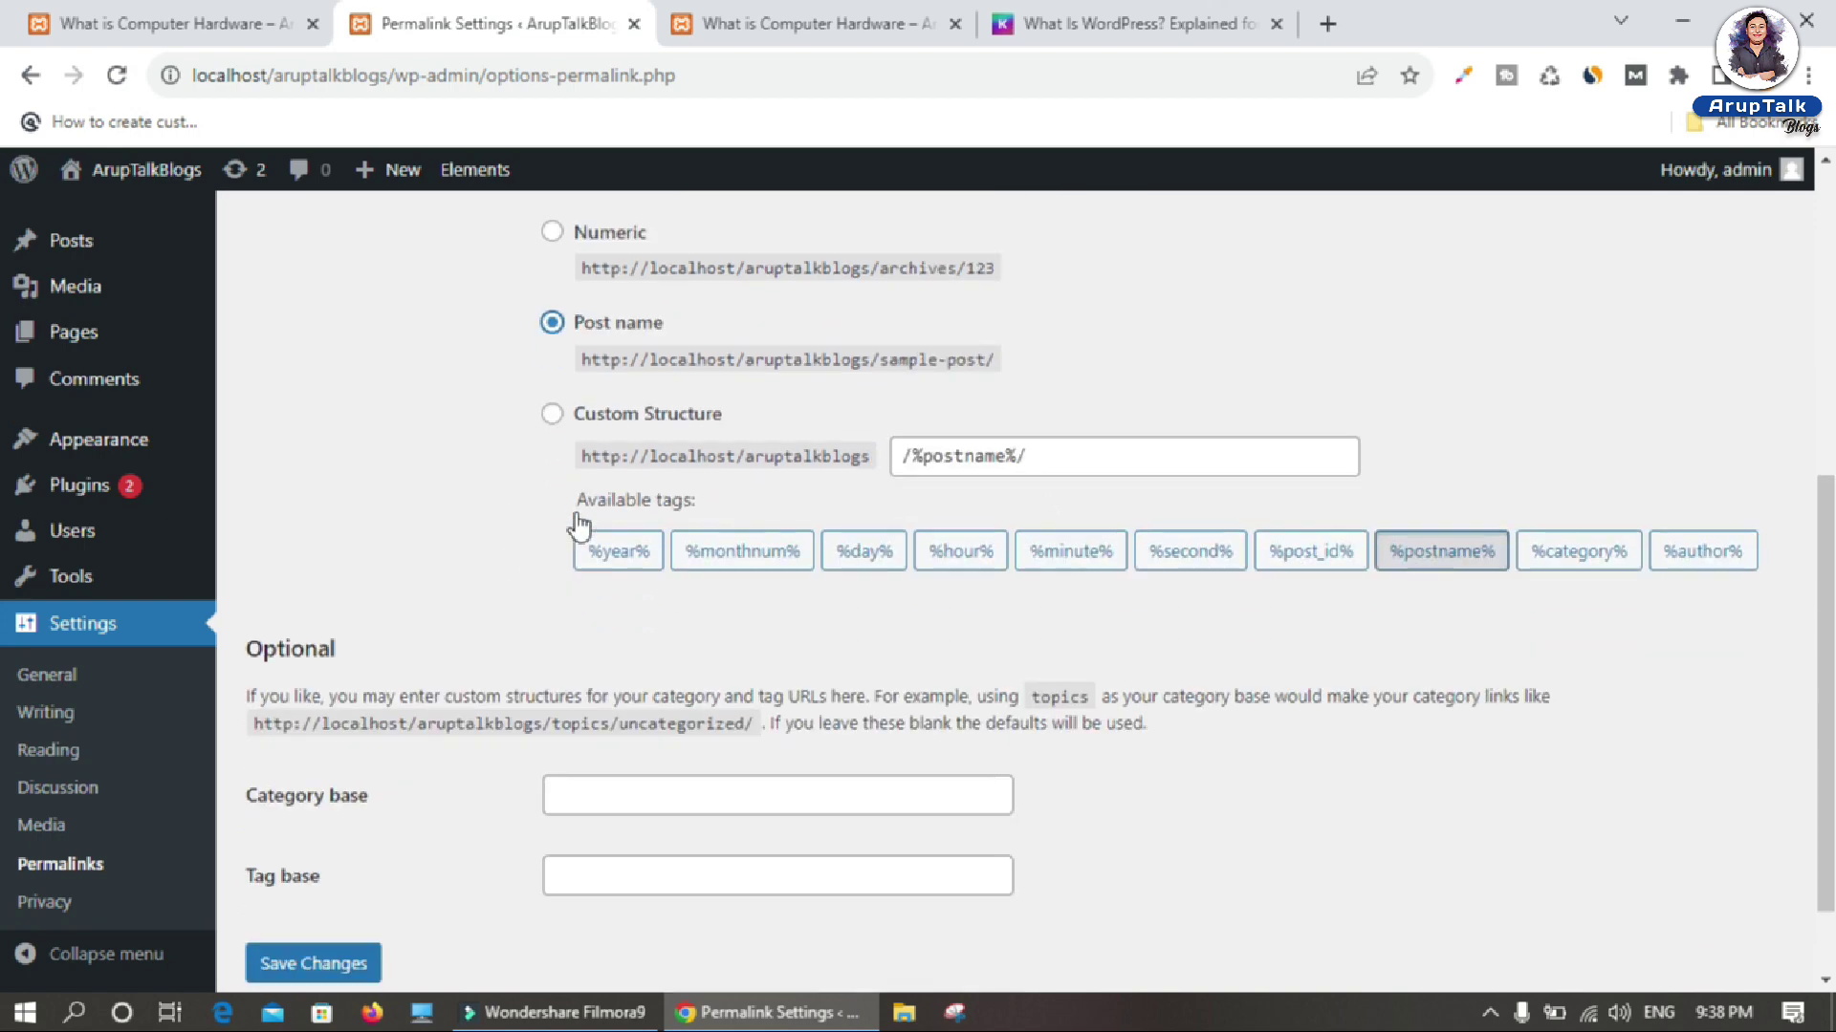
{"action": "scroll", "coordinate": [578, 524], "scroll_direction": "down", "scroll_amount": 1}
{"action": "left_click", "coordinate": [304, 856]}
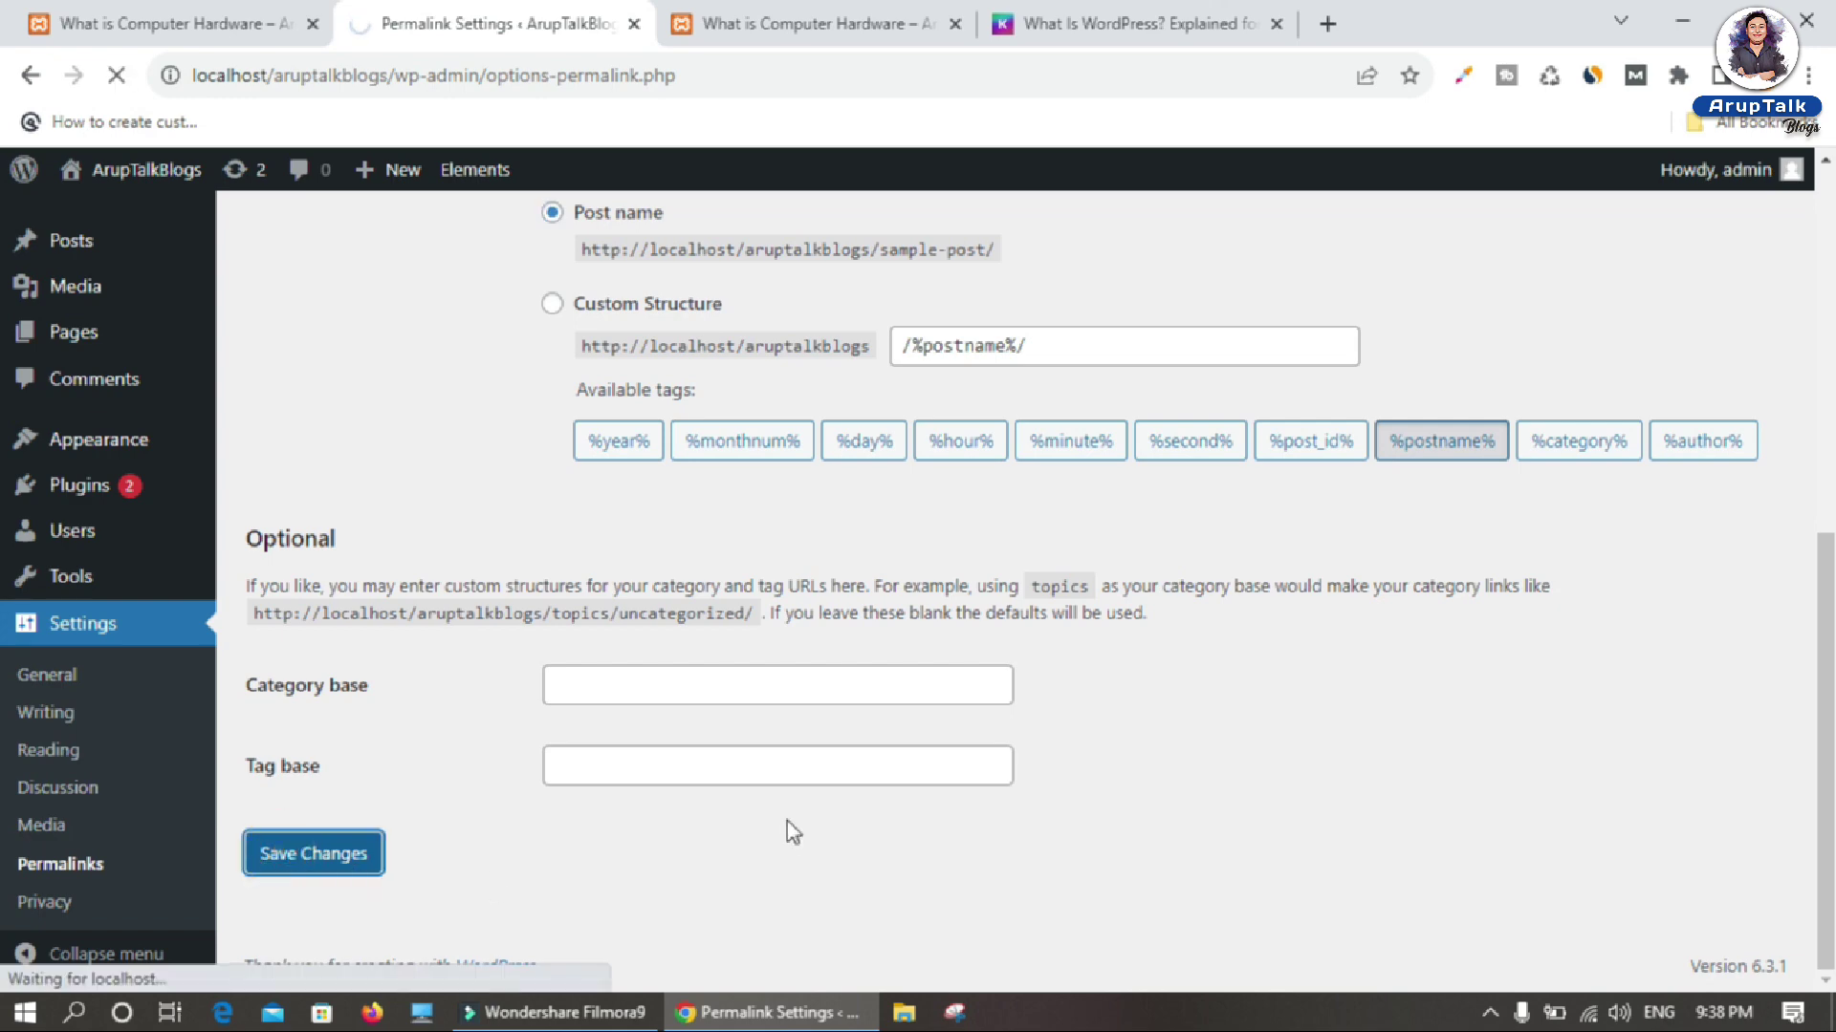
Step: Go through Home and Blogs to open the What is Software post
{"action": "left_click", "coordinate": [782, 25]}
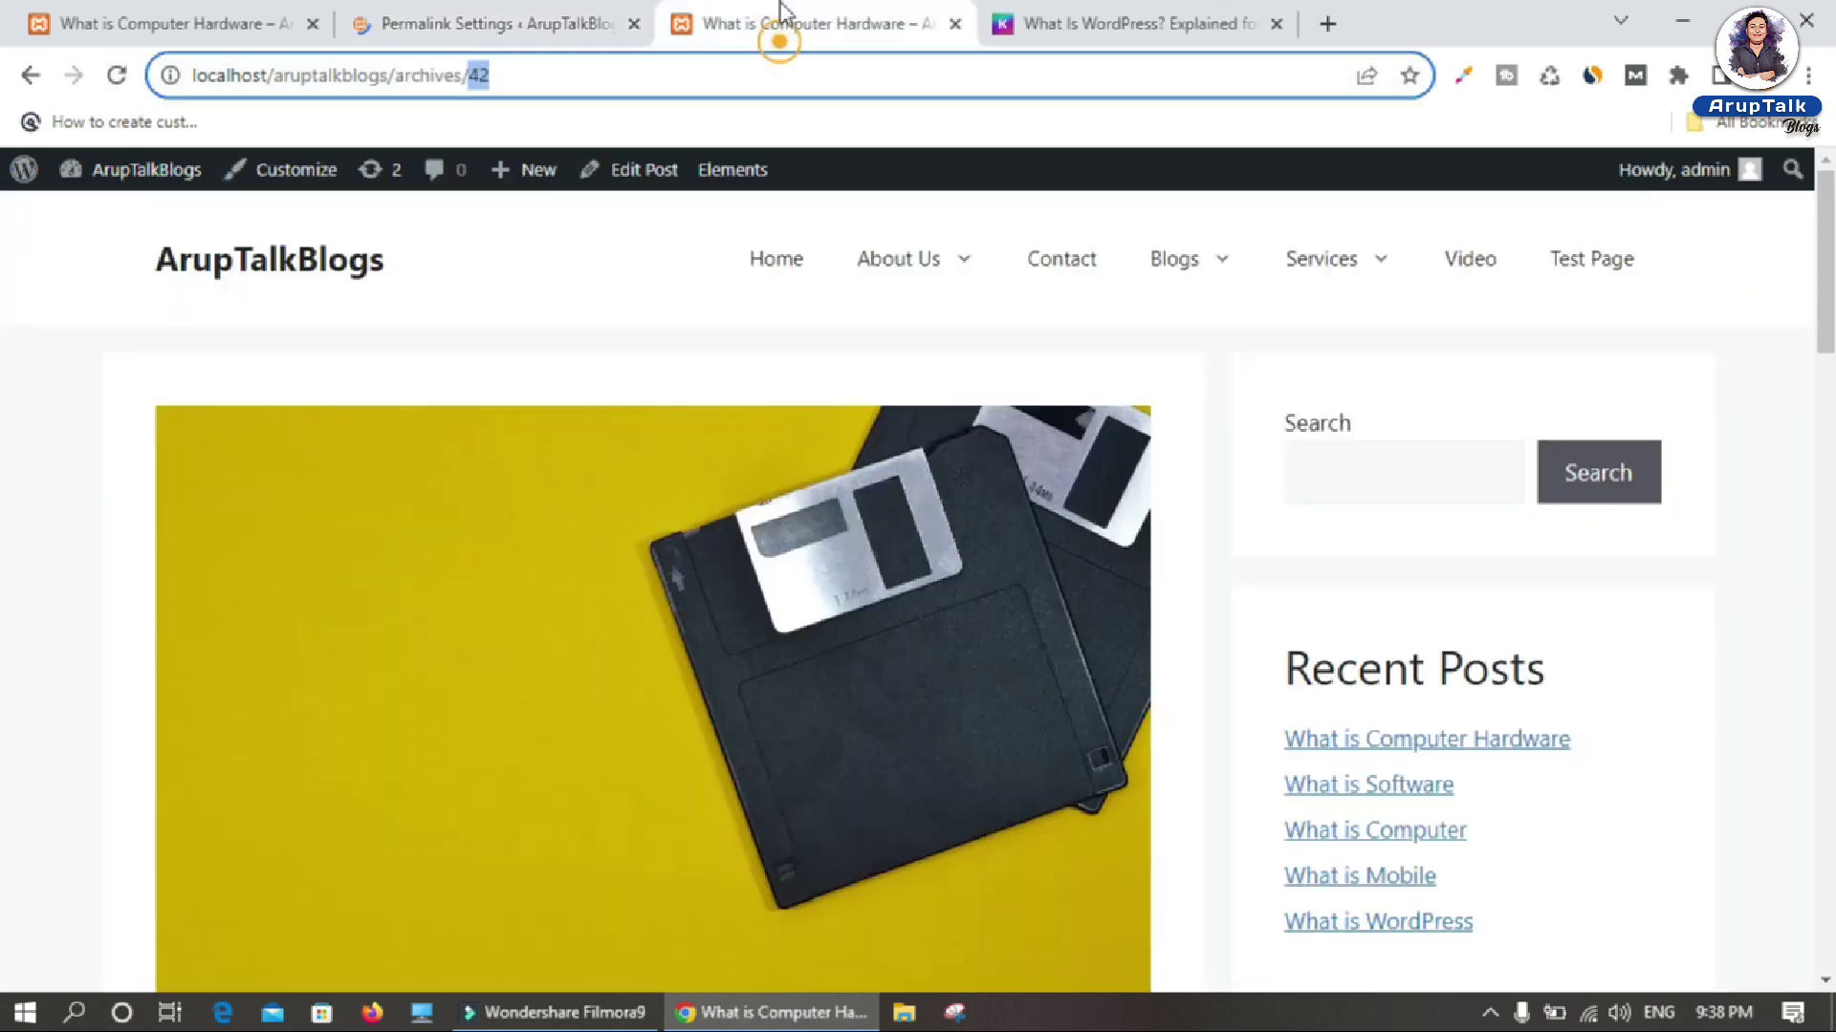
{"action": "left_click", "coordinate": [775, 258]}
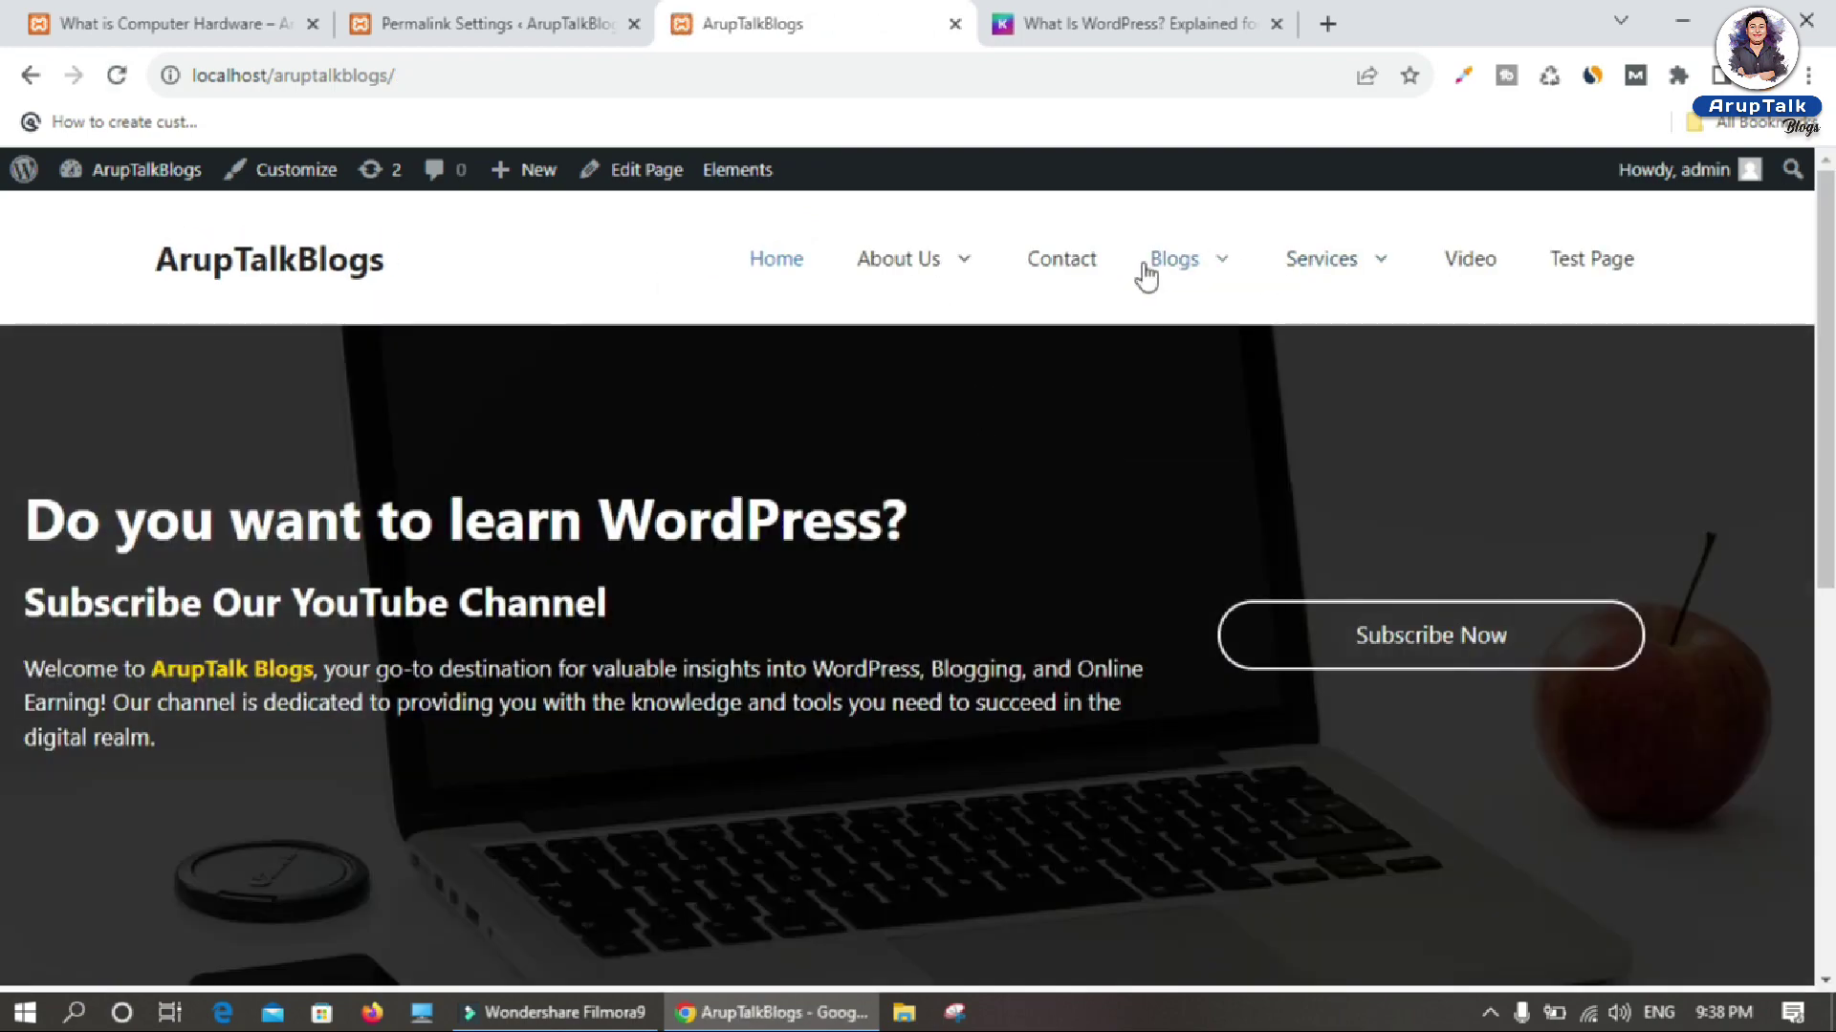
{"action": "left_click", "coordinate": [1140, 272]}
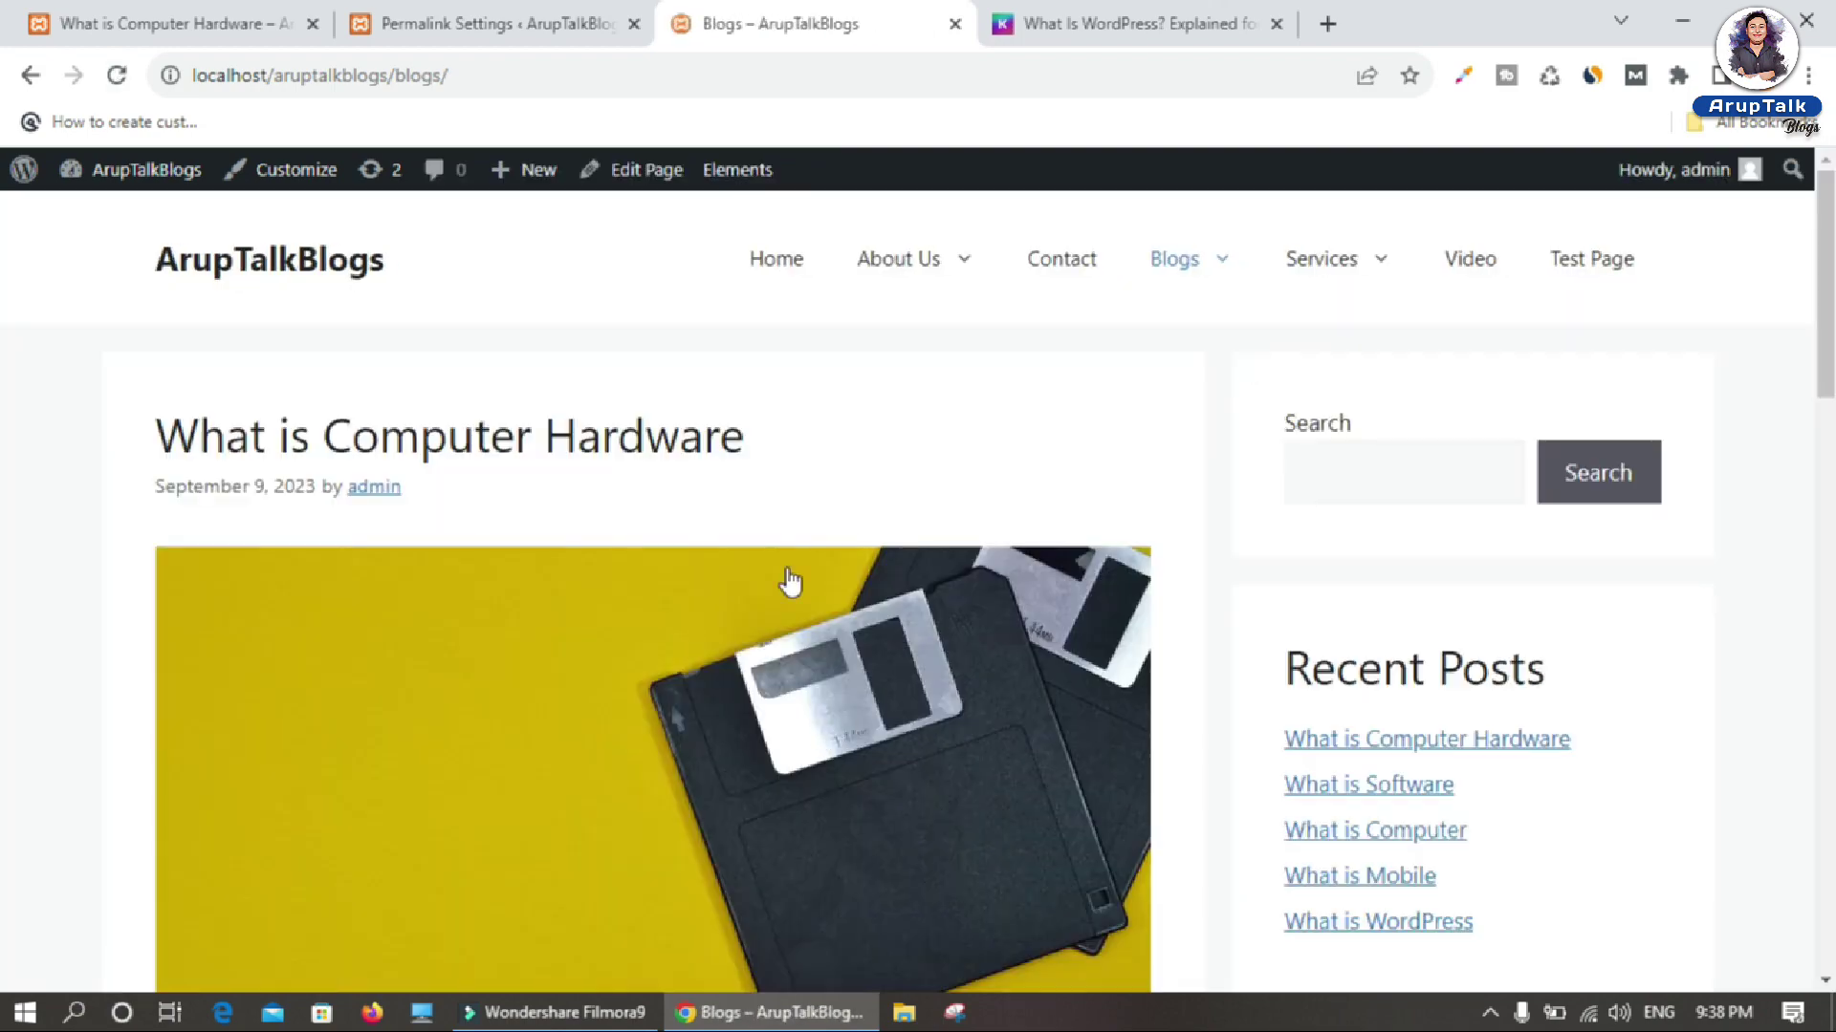
{"action": "scroll", "coordinate": [590, 702], "scroll_direction": "down", "scroll_amount": 7}
{"action": "scroll", "coordinate": [585, 694], "scroll_direction": "down", "scroll_amount": 10}
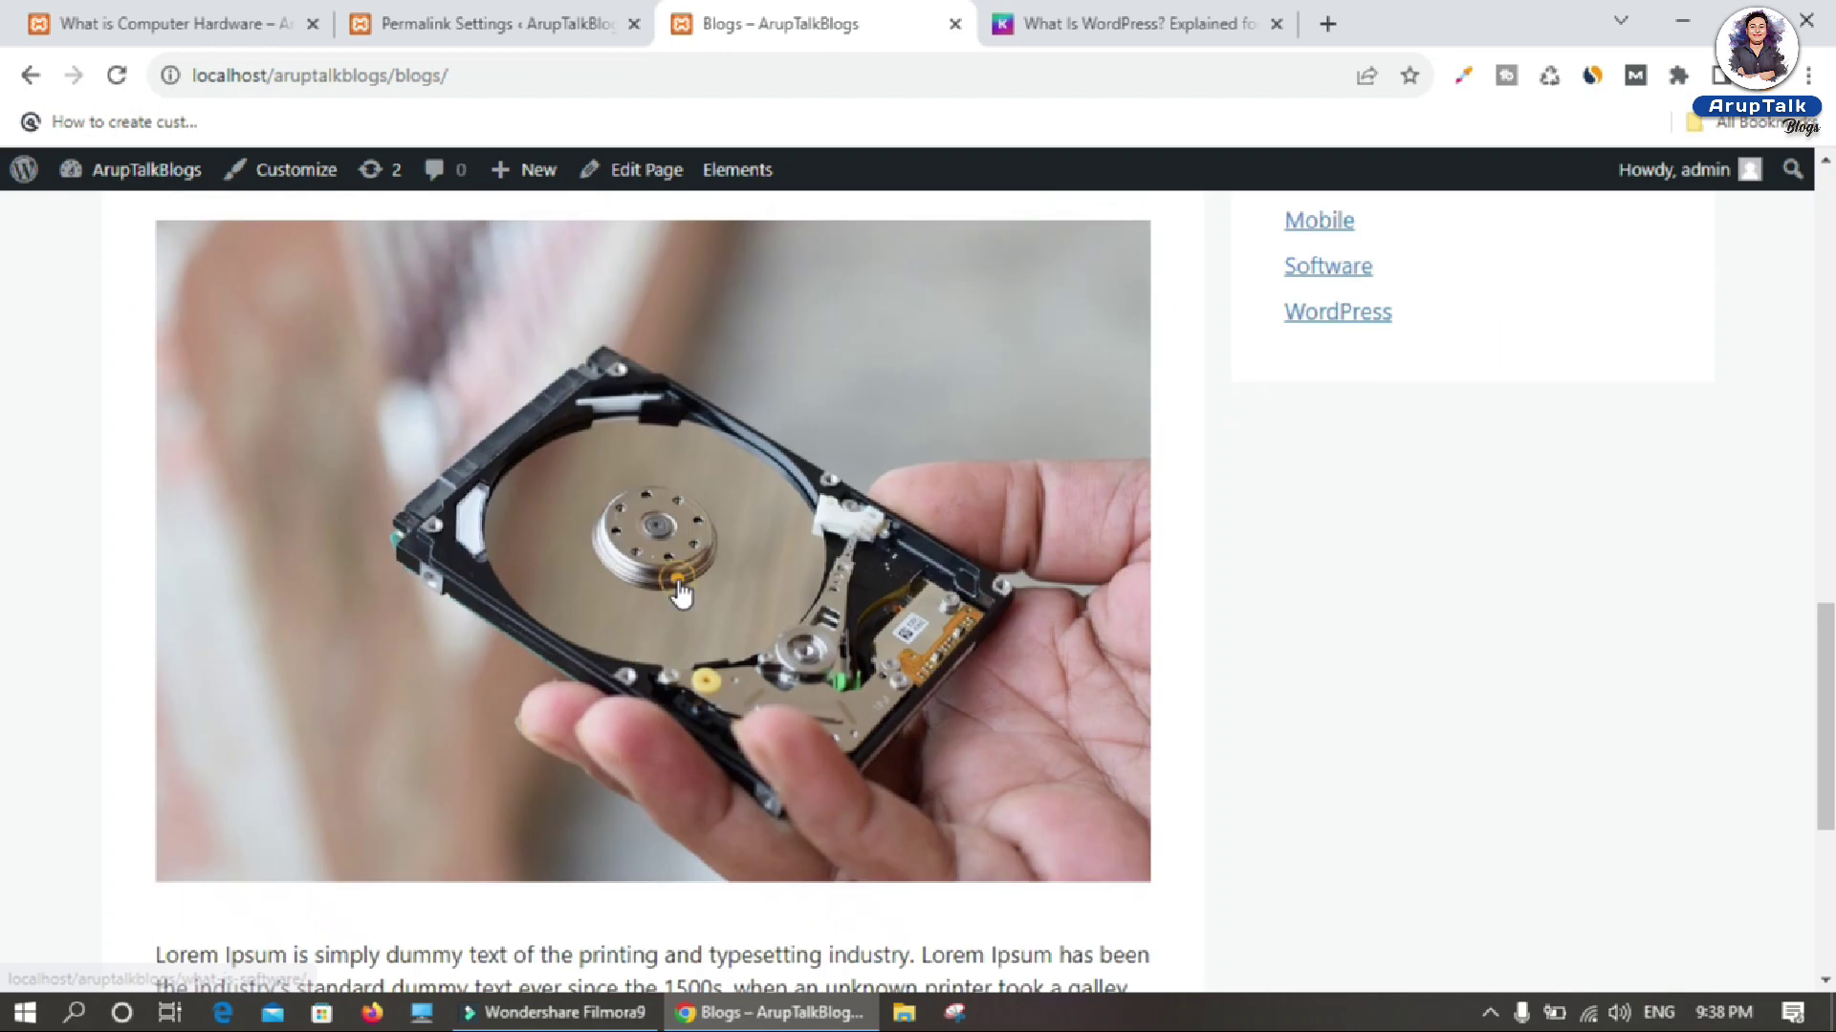
{"action": "left_click", "coordinate": [680, 587]}
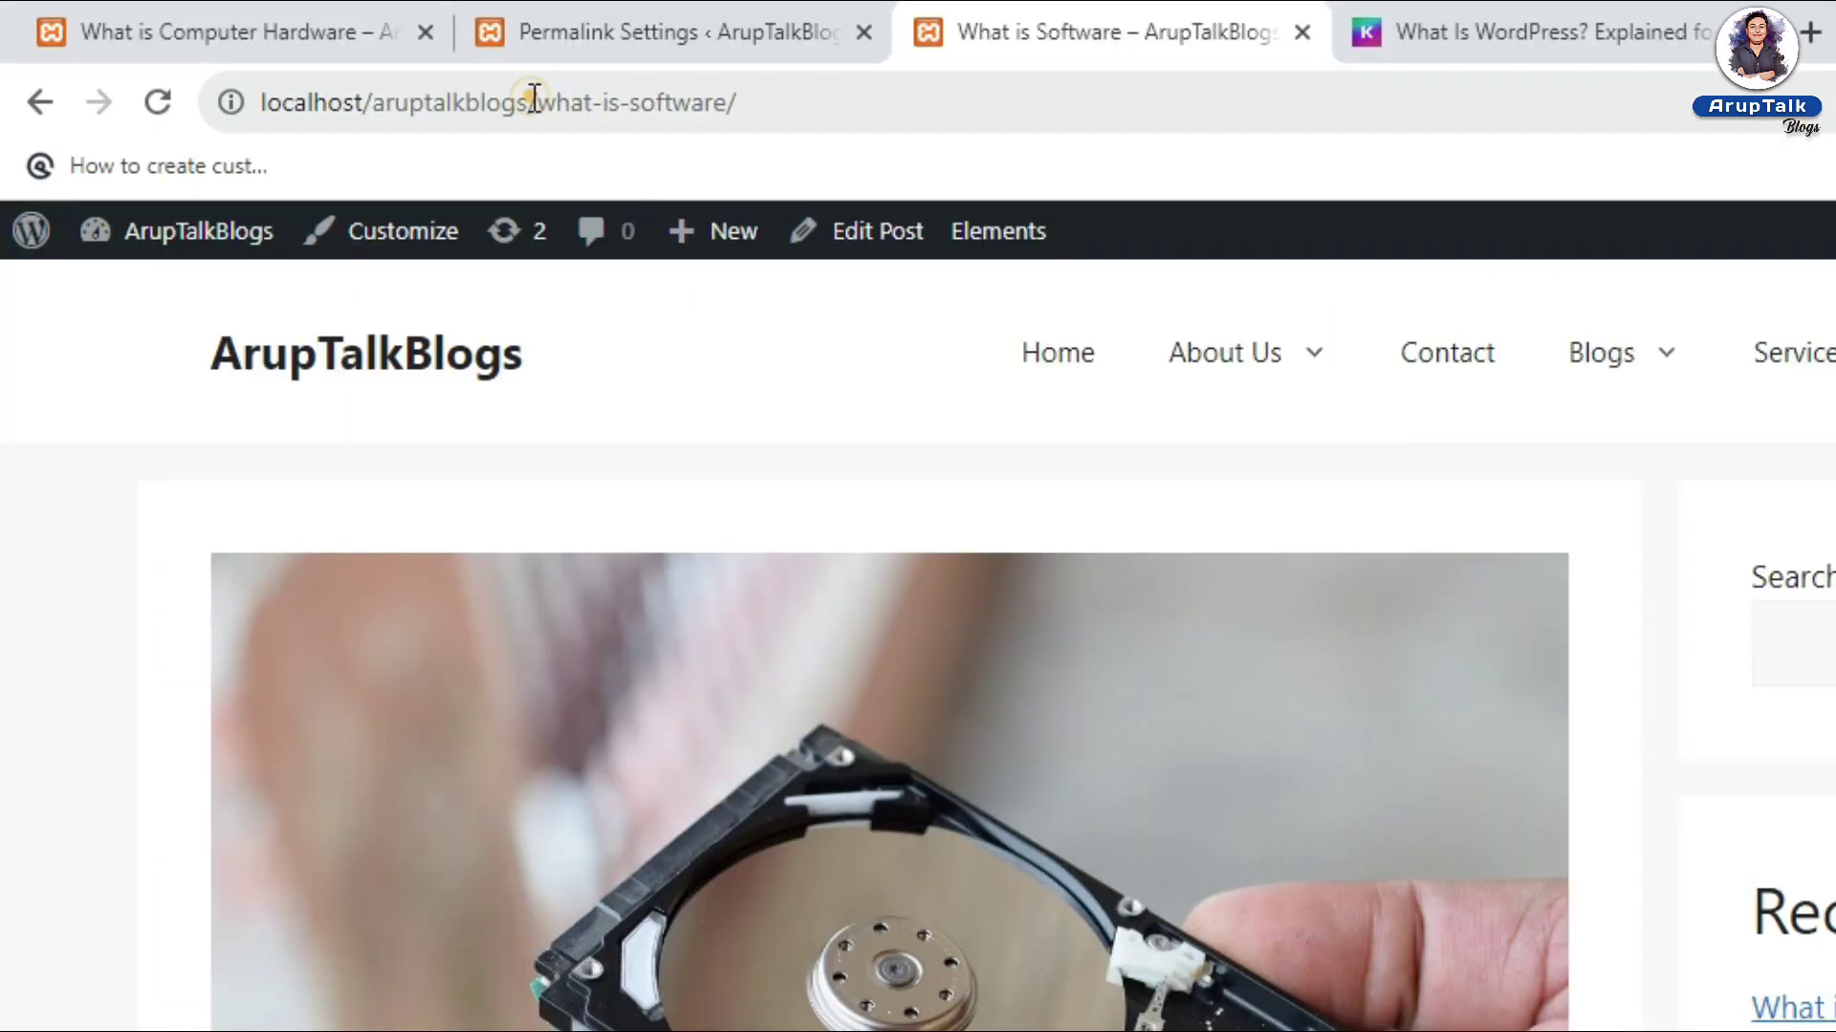
Step: Highlight the site address and the what-is-software slug in the URL, then switch to Kinsta's article
{"action": "left_click_drag", "start_coordinate": [529, 103], "coordinate": [10, 102]}
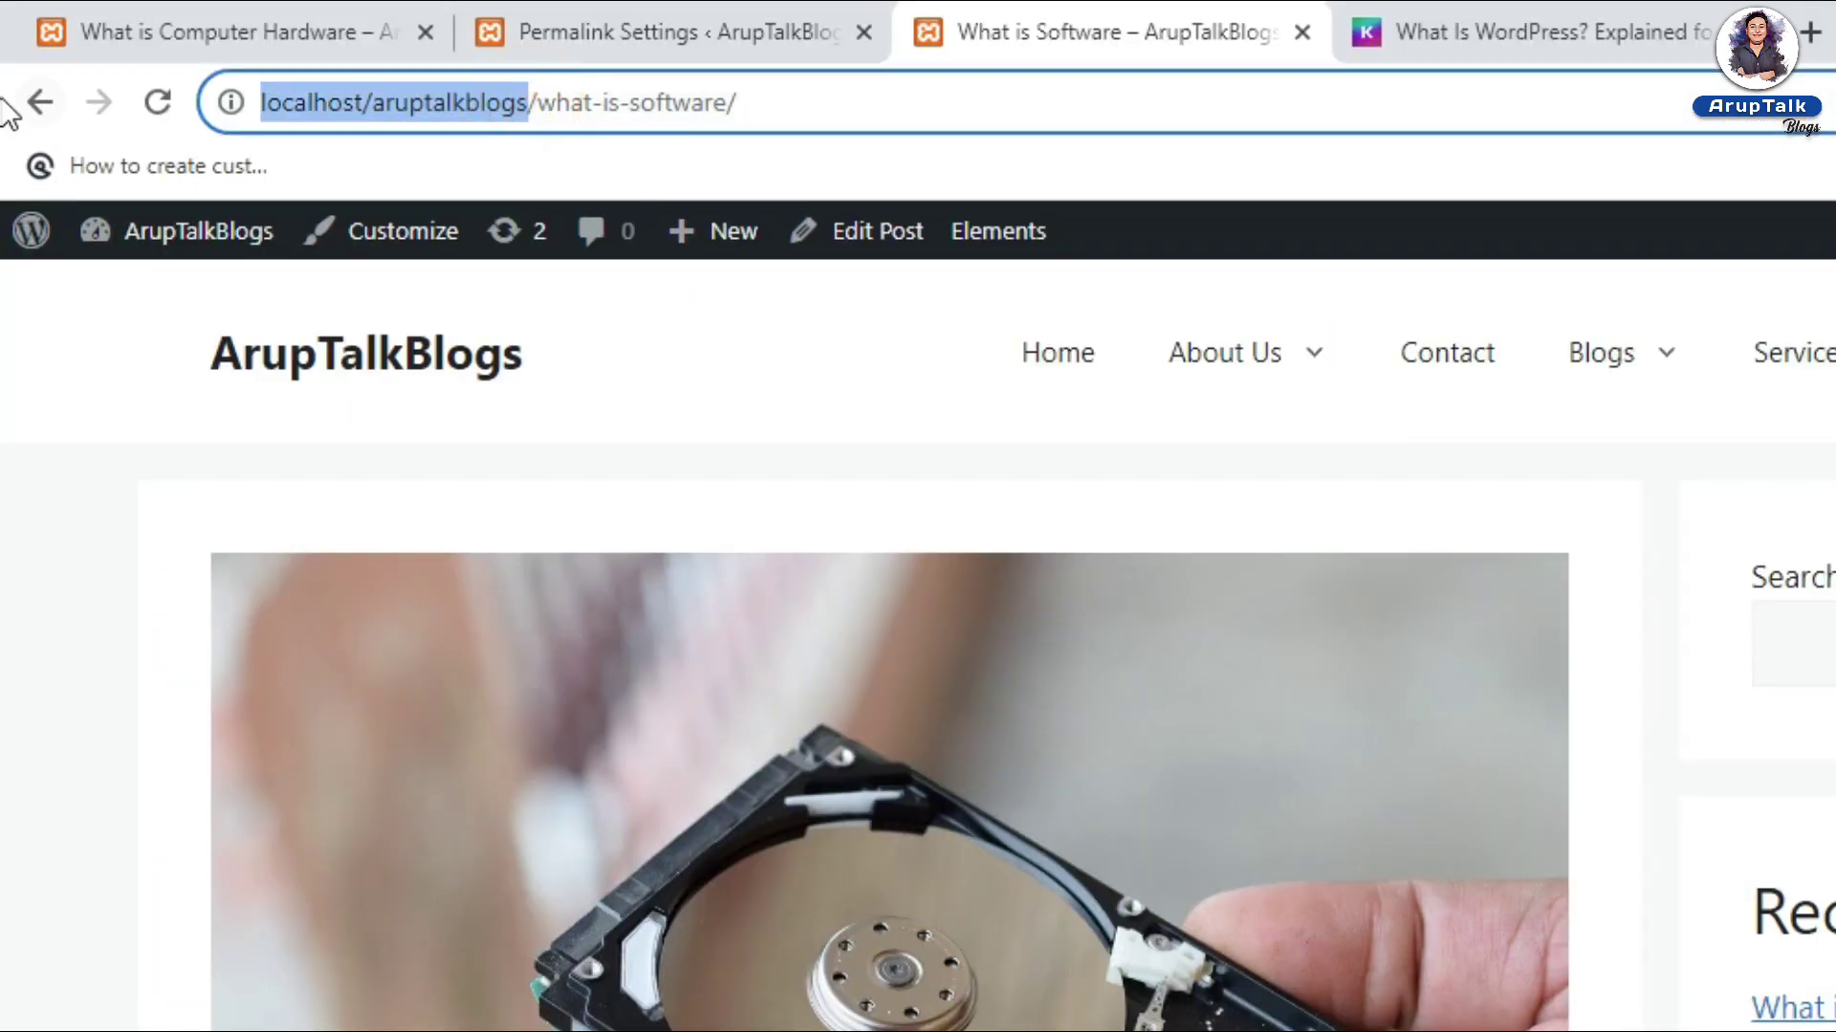
{"action": "left_click_drag", "start_coordinate": [537, 104], "coordinate": [718, 105]}
{"action": "scroll", "coordinate": [786, 400], "scroll_direction": "down", "scroll_amount": 5}
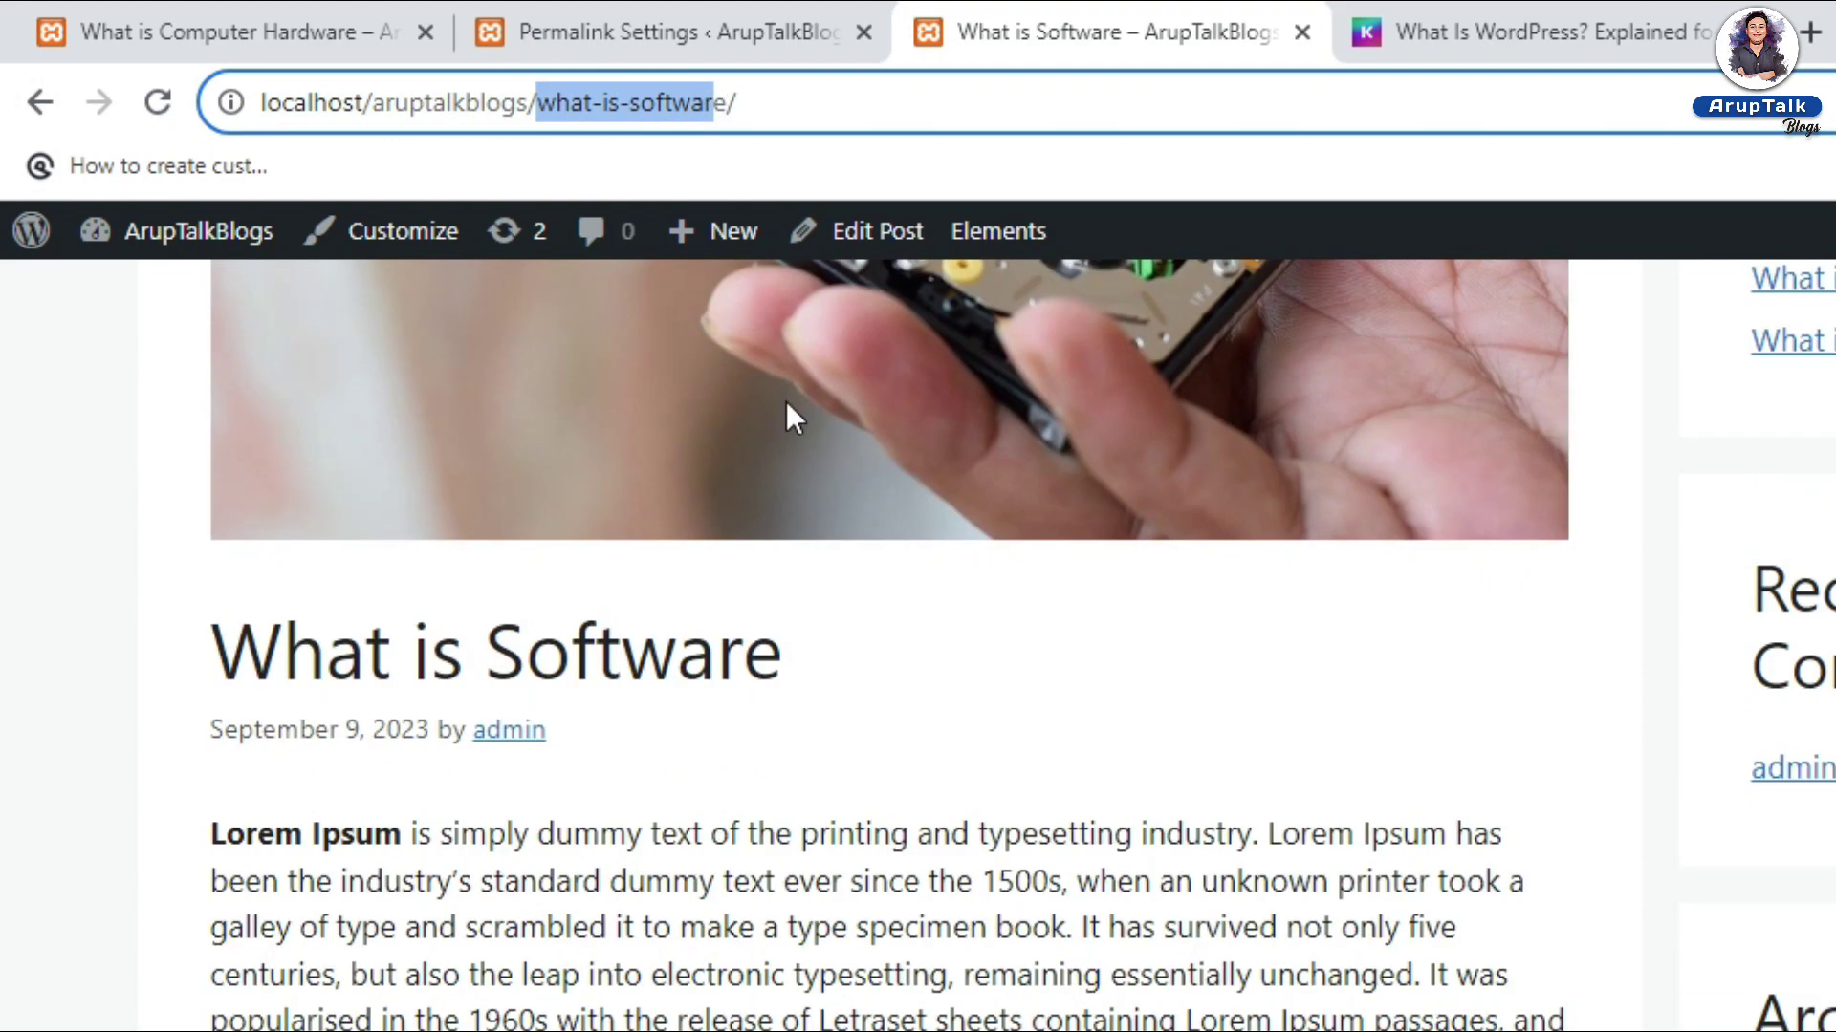
{"action": "left_click", "coordinate": [197, 642]}
{"action": "left_click_drag", "start_coordinate": [197, 643], "coordinate": [874, 662]}
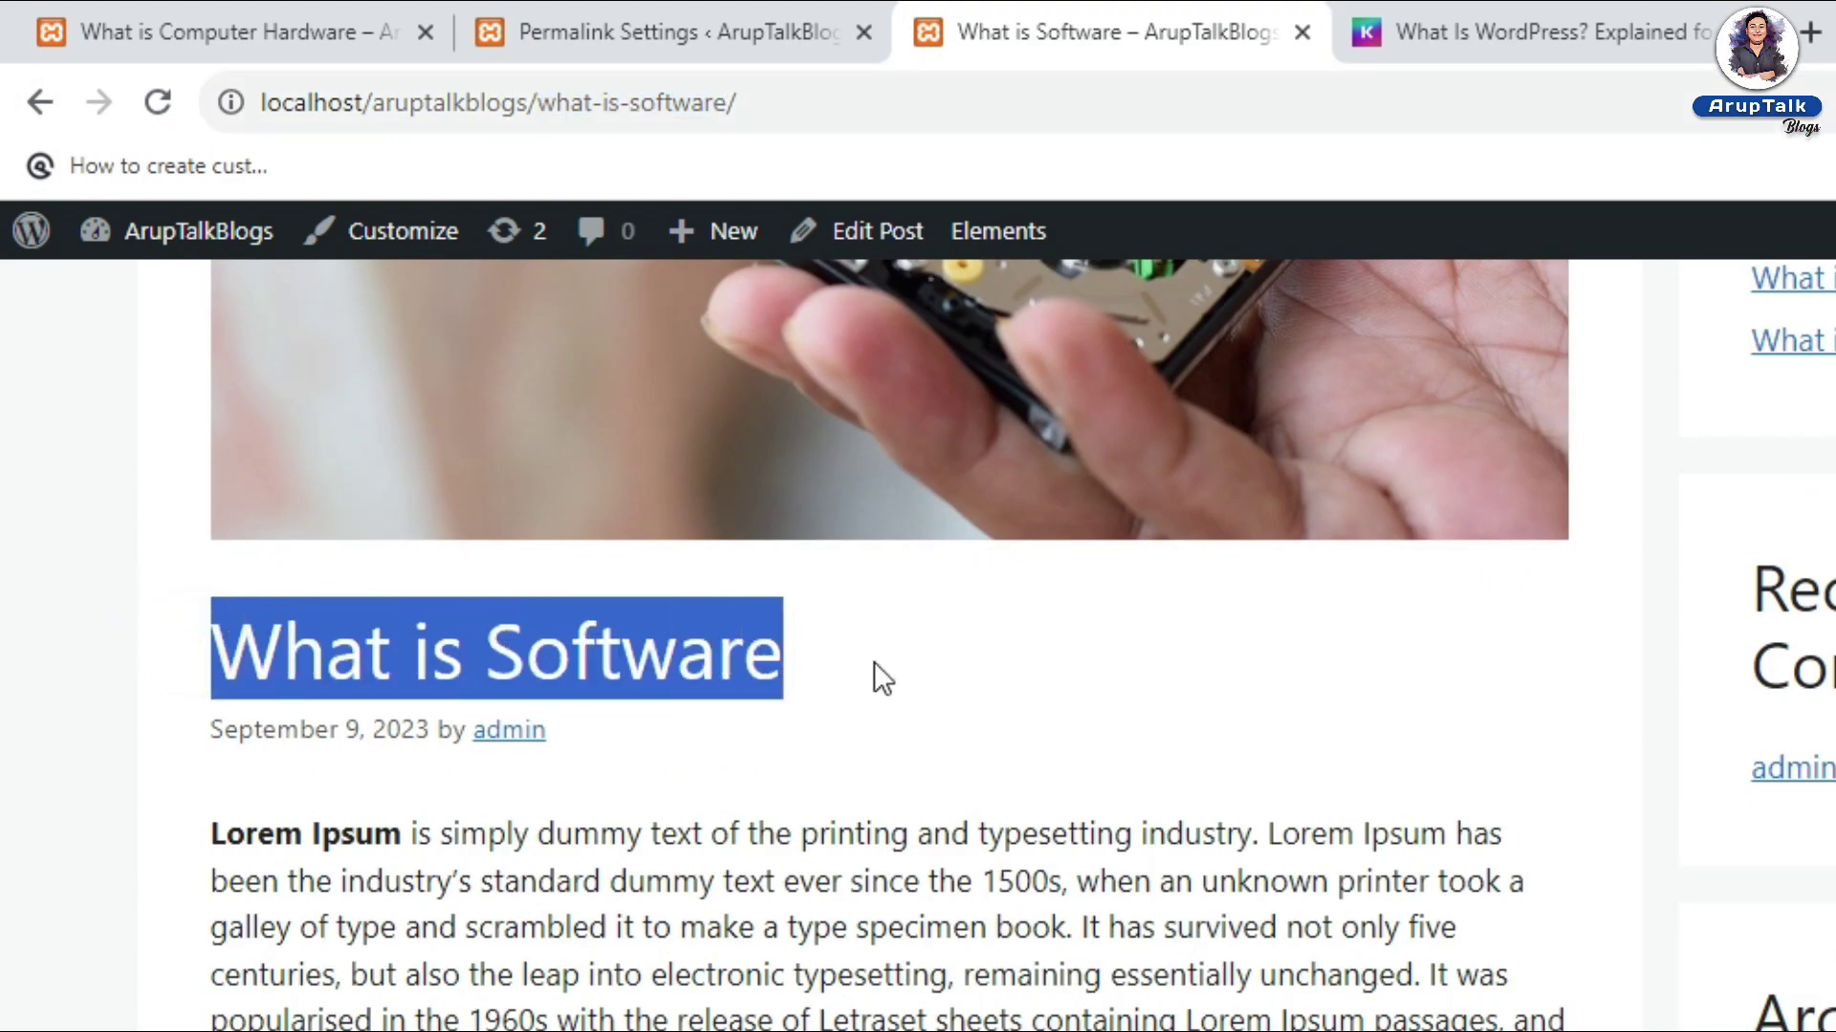
{"action": "scroll", "coordinate": [873, 661], "scroll_direction": "up", "scroll_amount": 7}
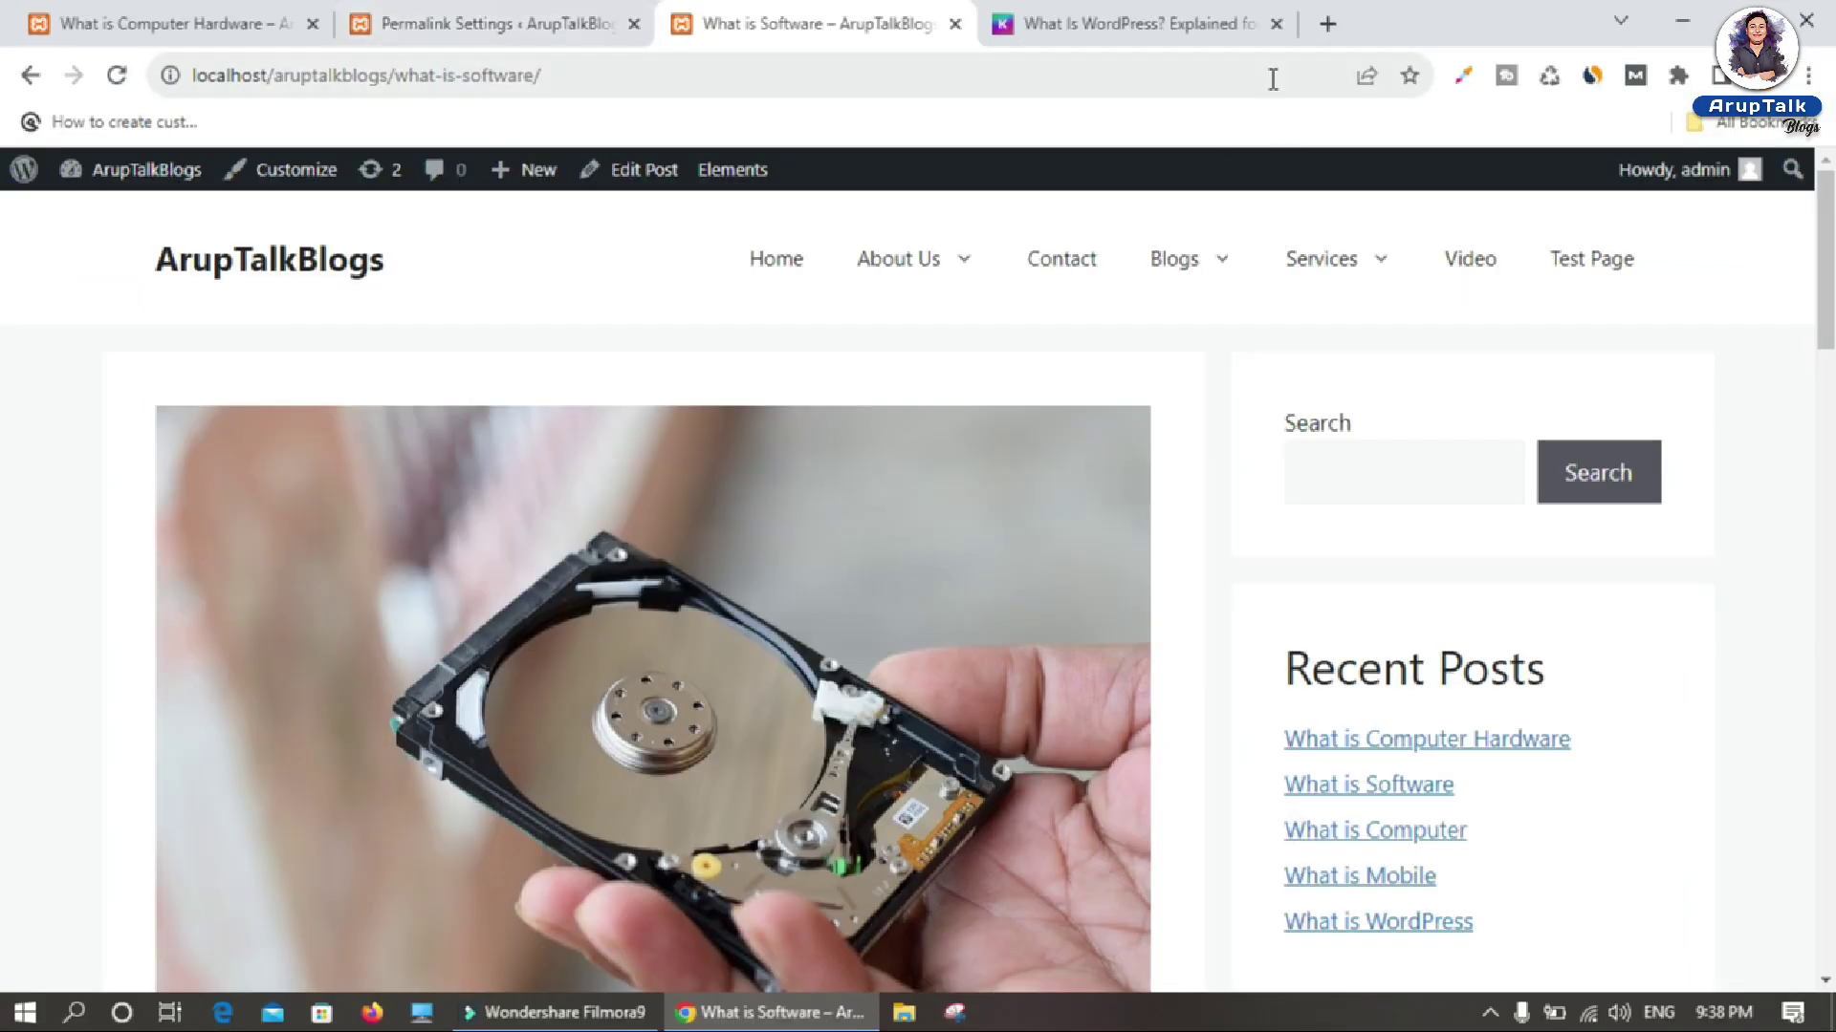
{"action": "left_click", "coordinate": [1590, 38]}
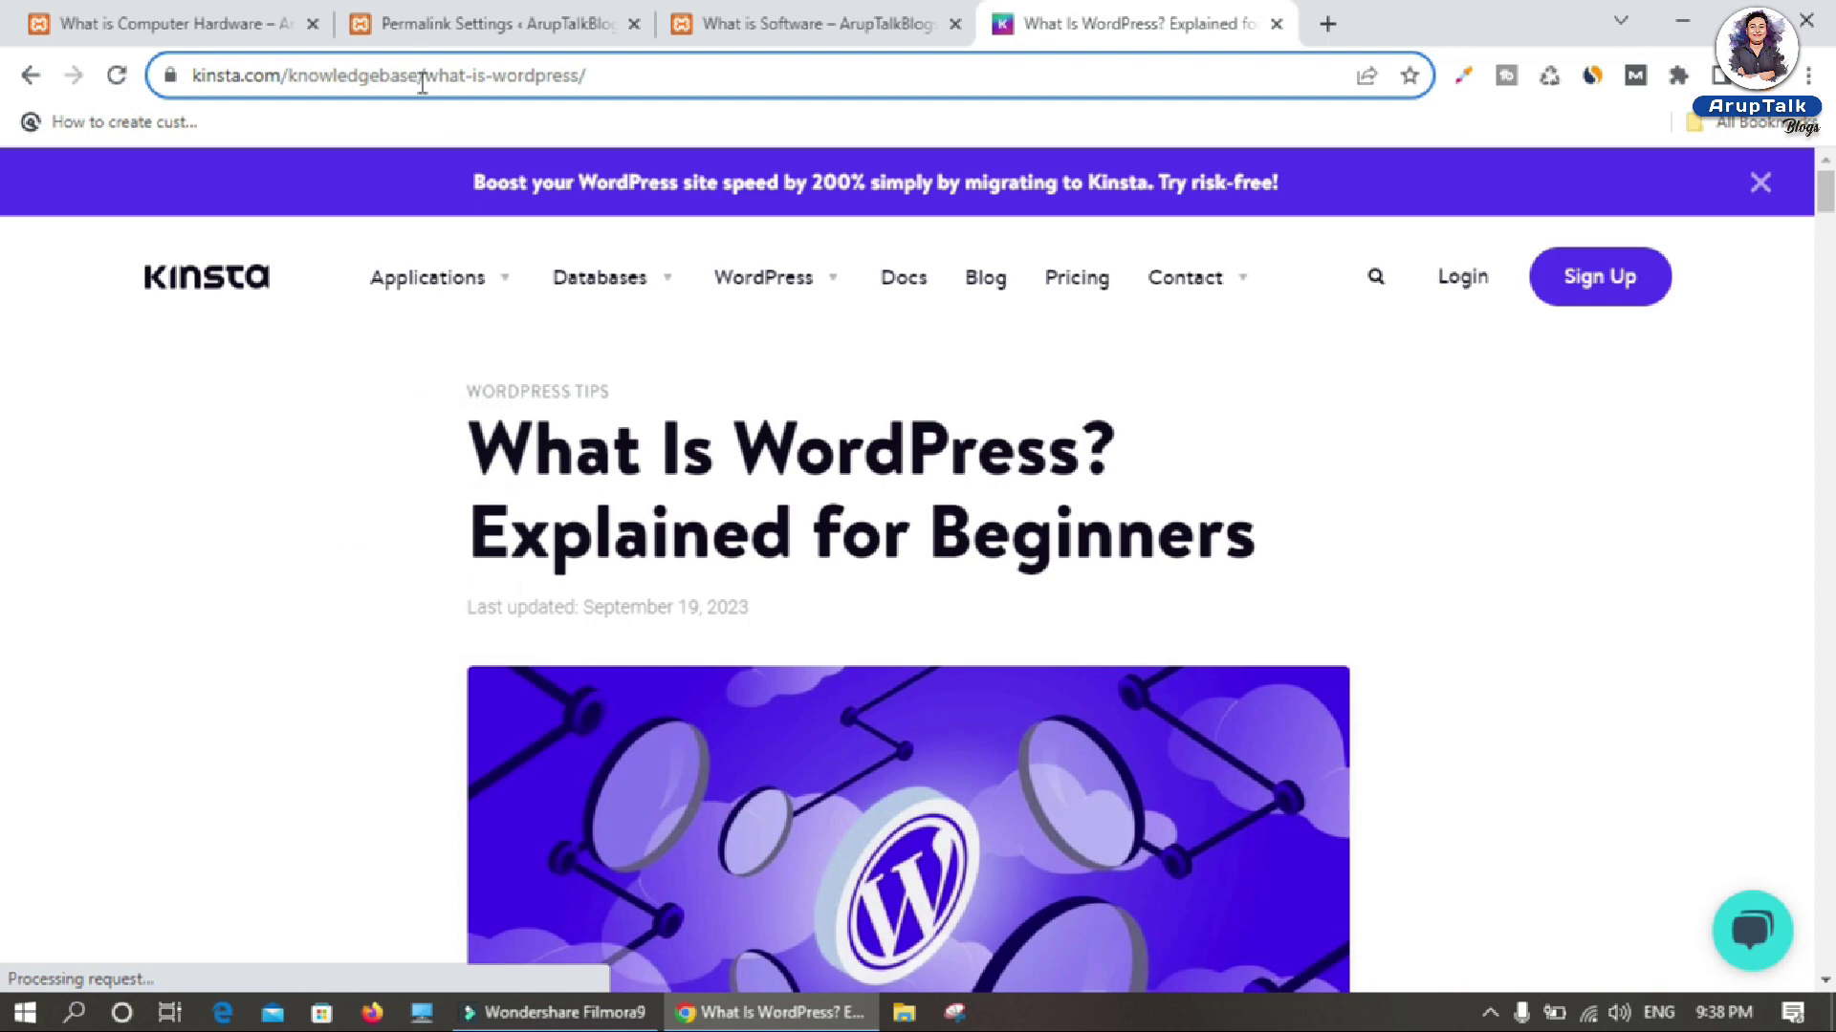
Step: Highlight the site, knowledgebase and what-is-wordpress parts of the Kinsta URL, then return to Permalink Settings
{"action": "left_click_drag", "start_coordinate": [421, 83], "coordinate": [187, 77]}
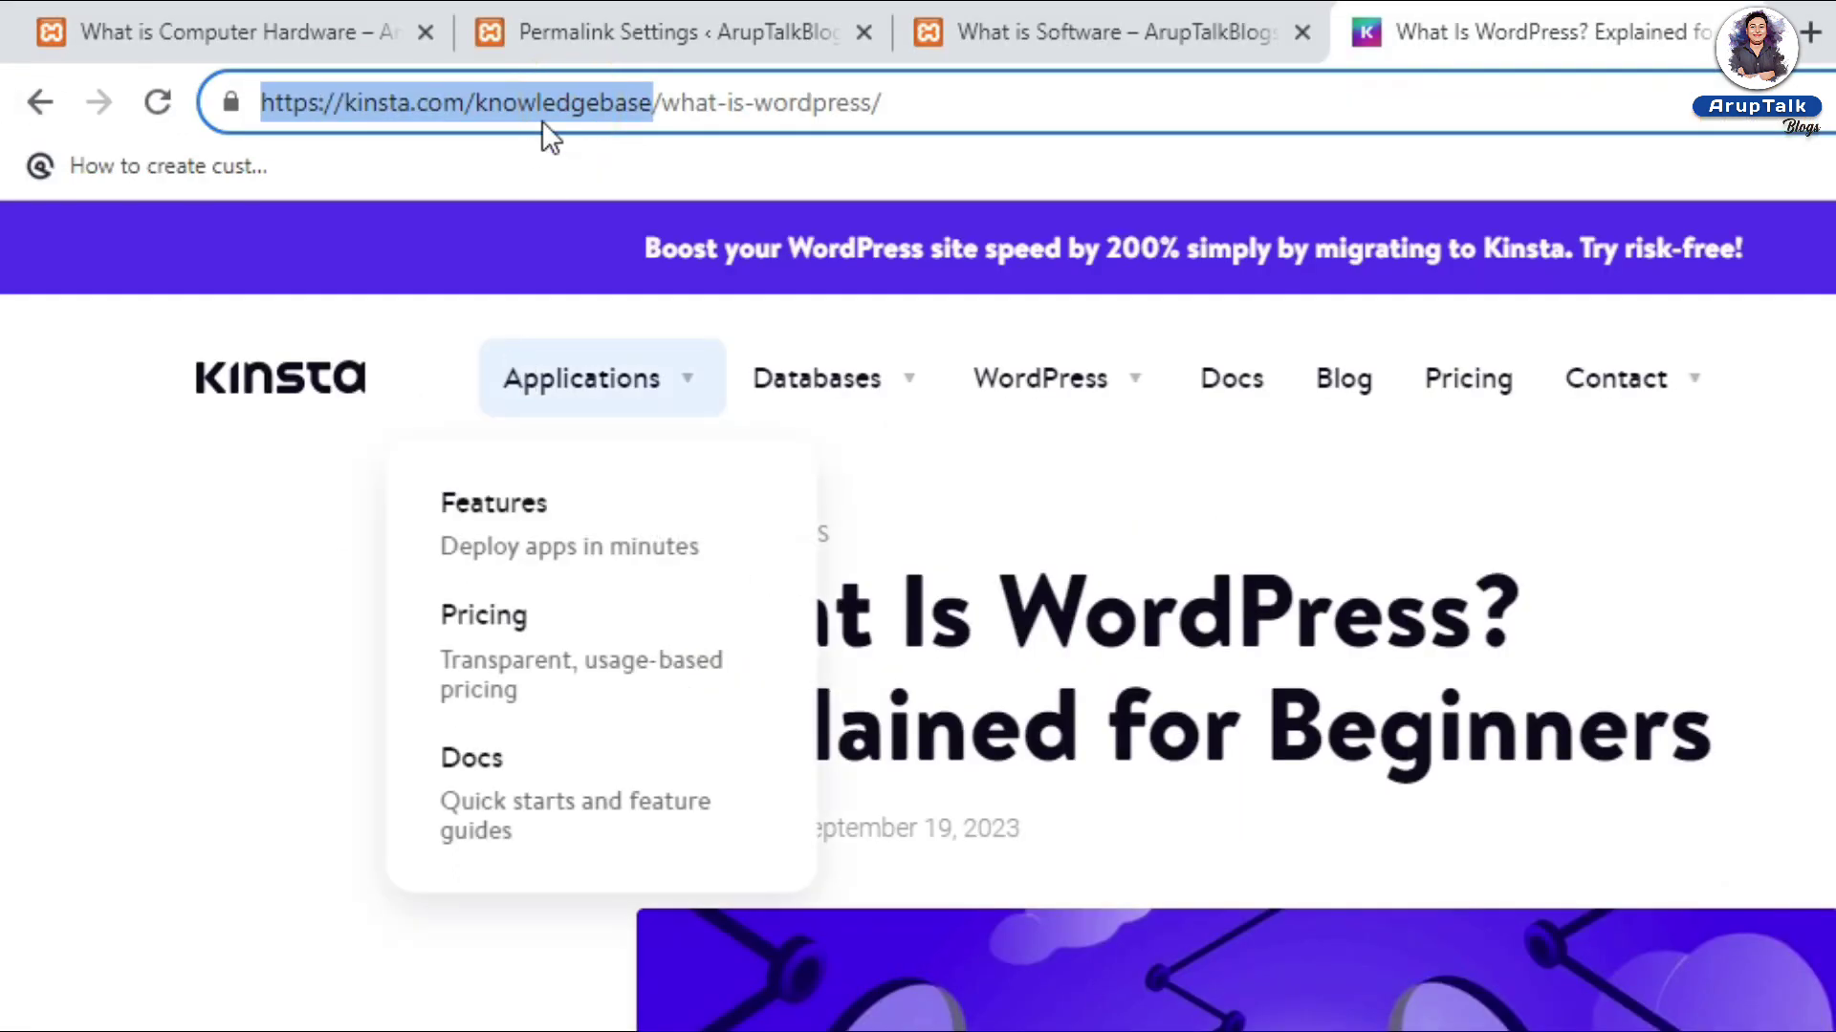
{"action": "double_click", "coordinate": [529, 94]}
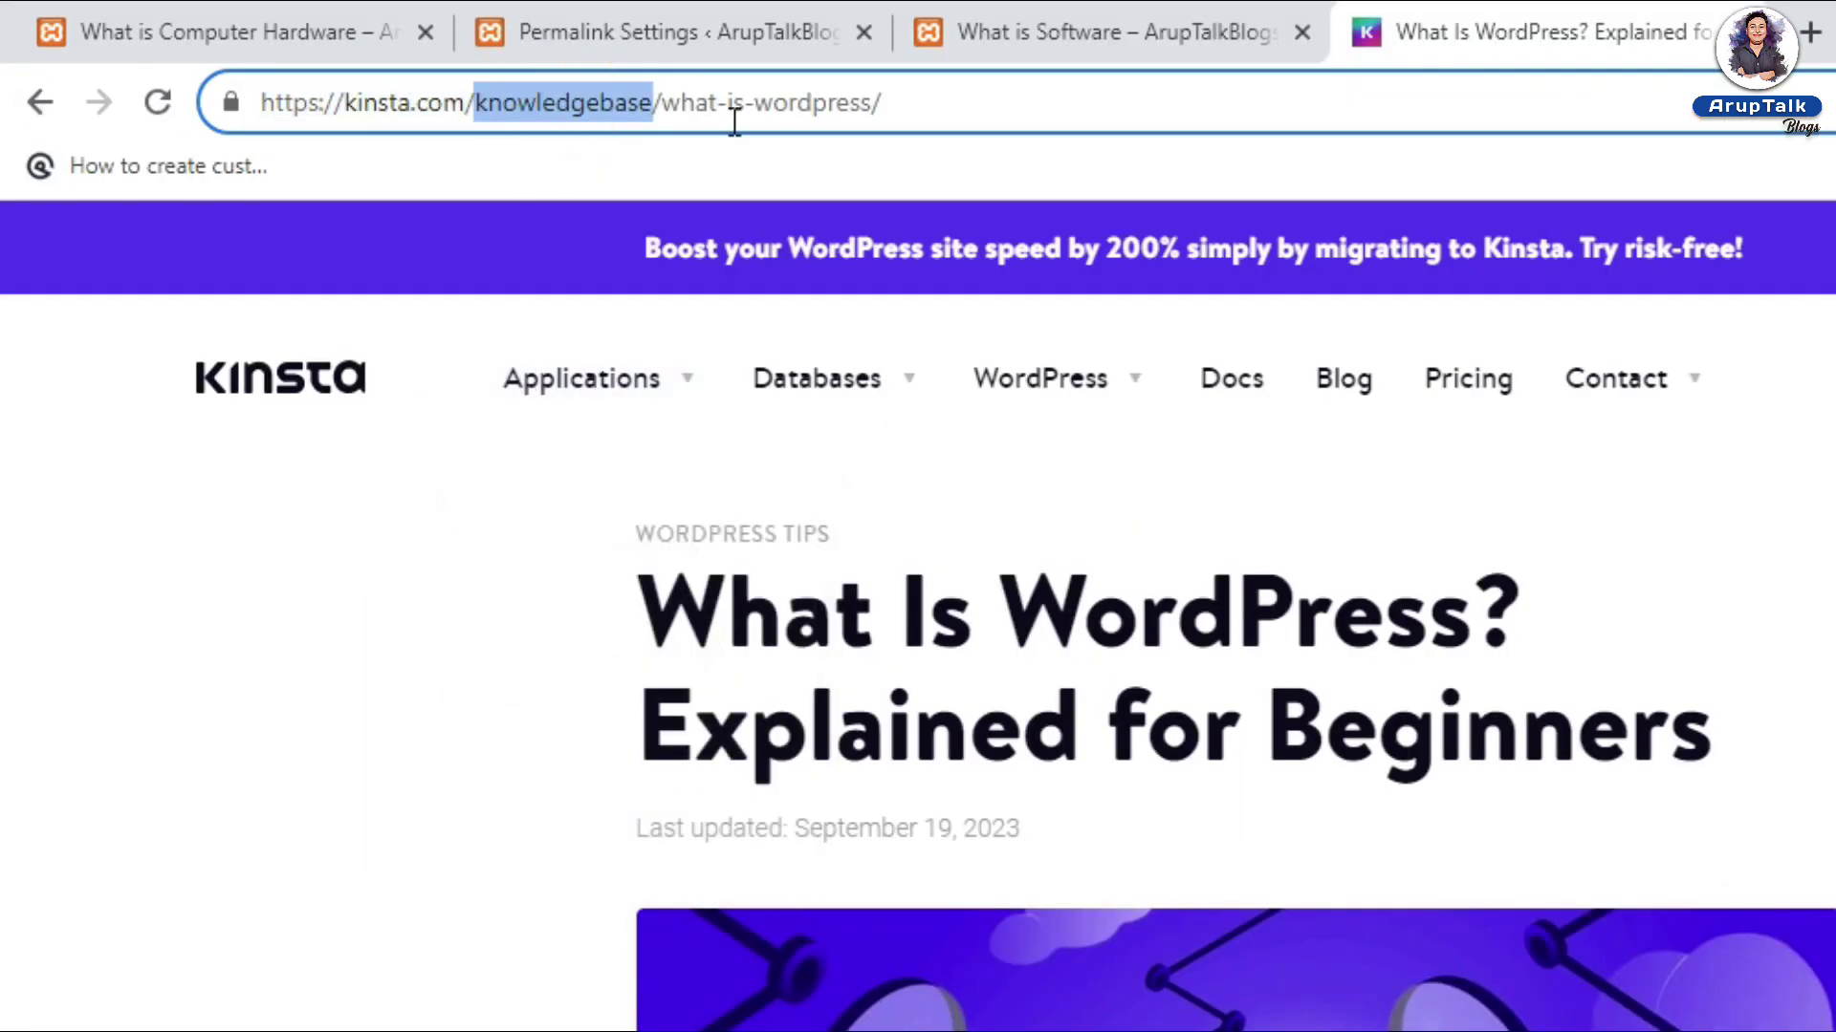
{"action": "left_click_drag", "start_coordinate": [657, 108], "coordinate": [913, 115]}
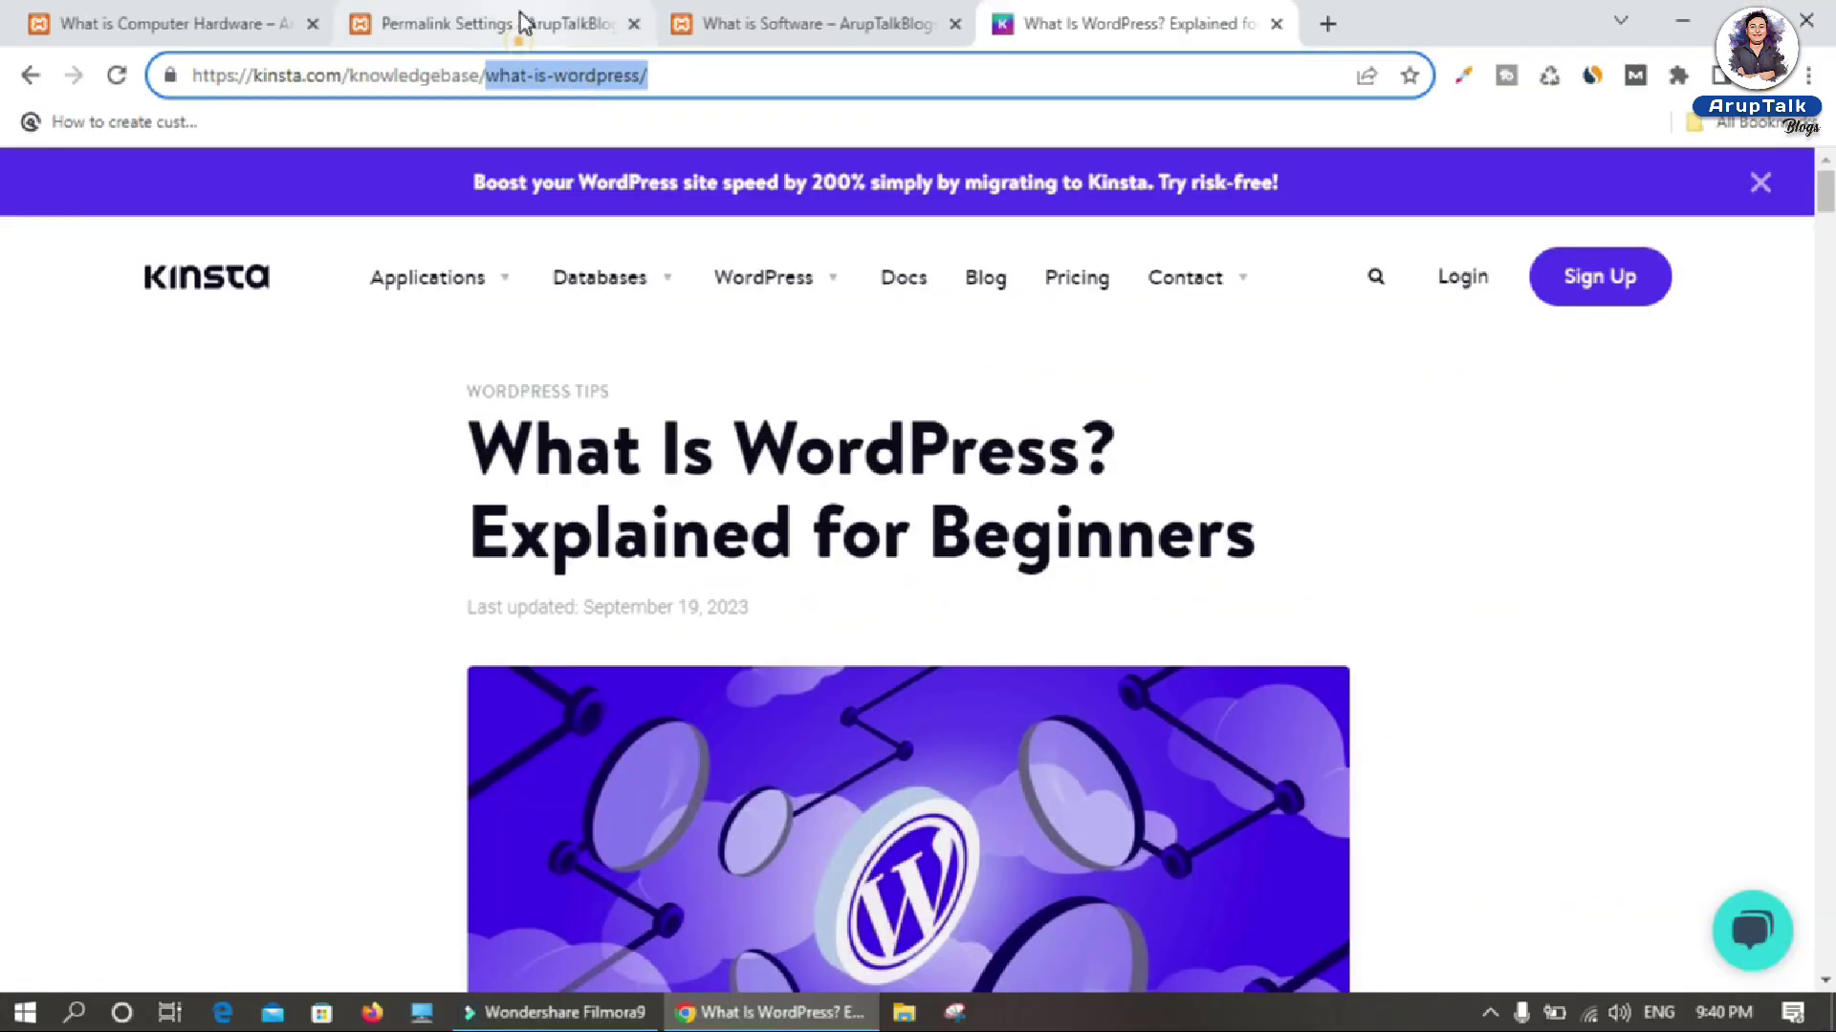
{"action": "left_click", "coordinate": [709, 28]}
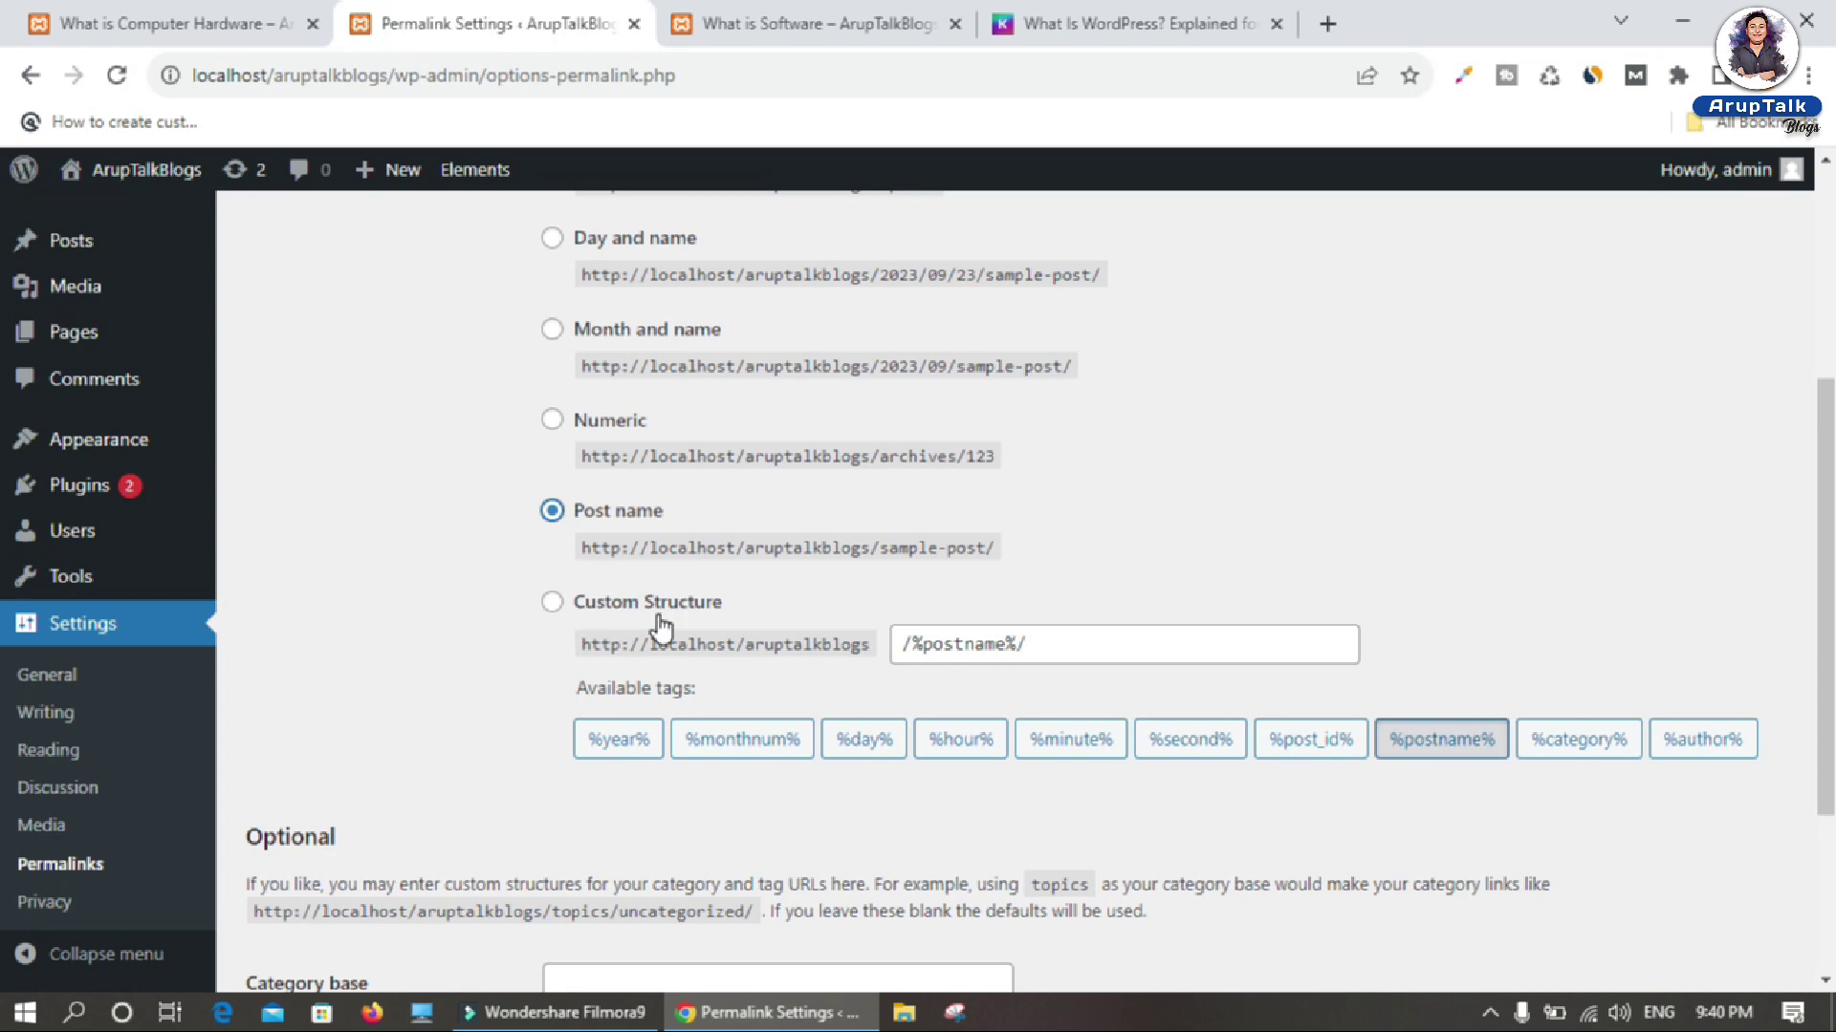
Step: Append the %year%, %monthnum%, %category% and %author% tags to a Custom Structure and save
{"action": "left_click", "coordinate": [550, 607]}
{"action": "left_click", "coordinate": [619, 744]}
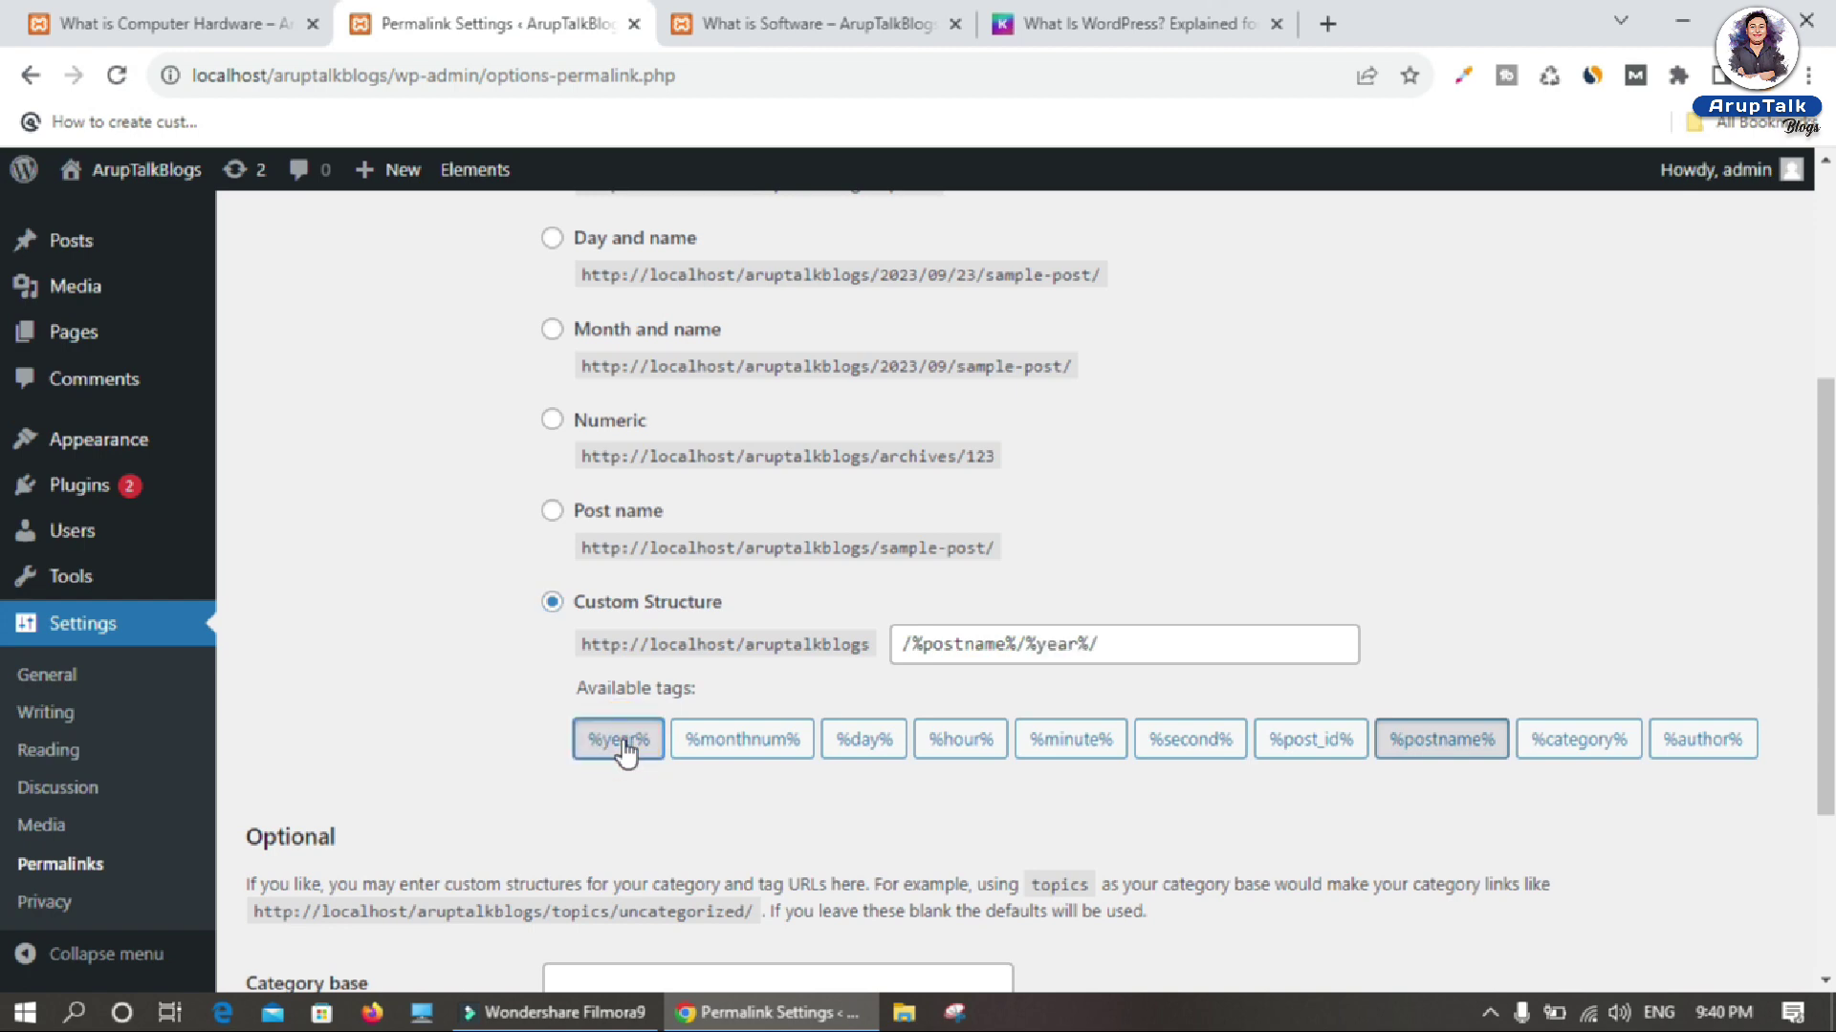
{"action": "left_click", "coordinate": [745, 744]}
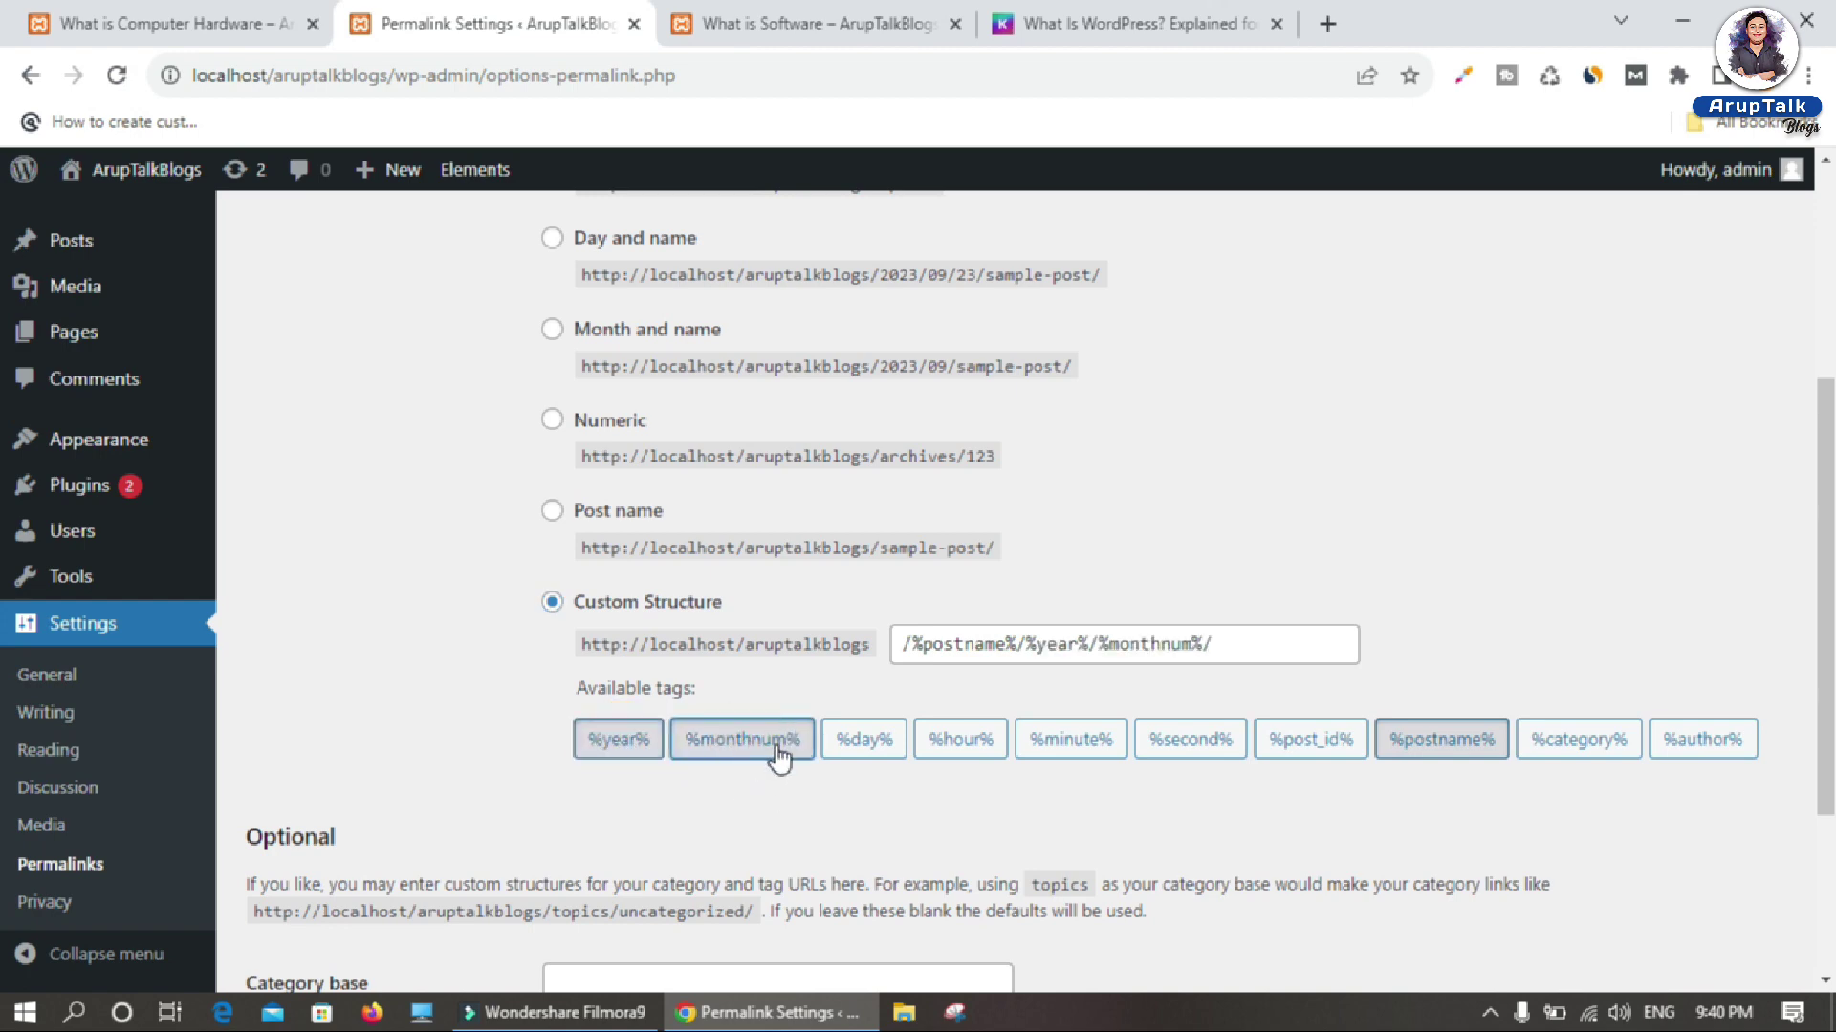
{"action": "left_click", "coordinate": [1595, 753]}
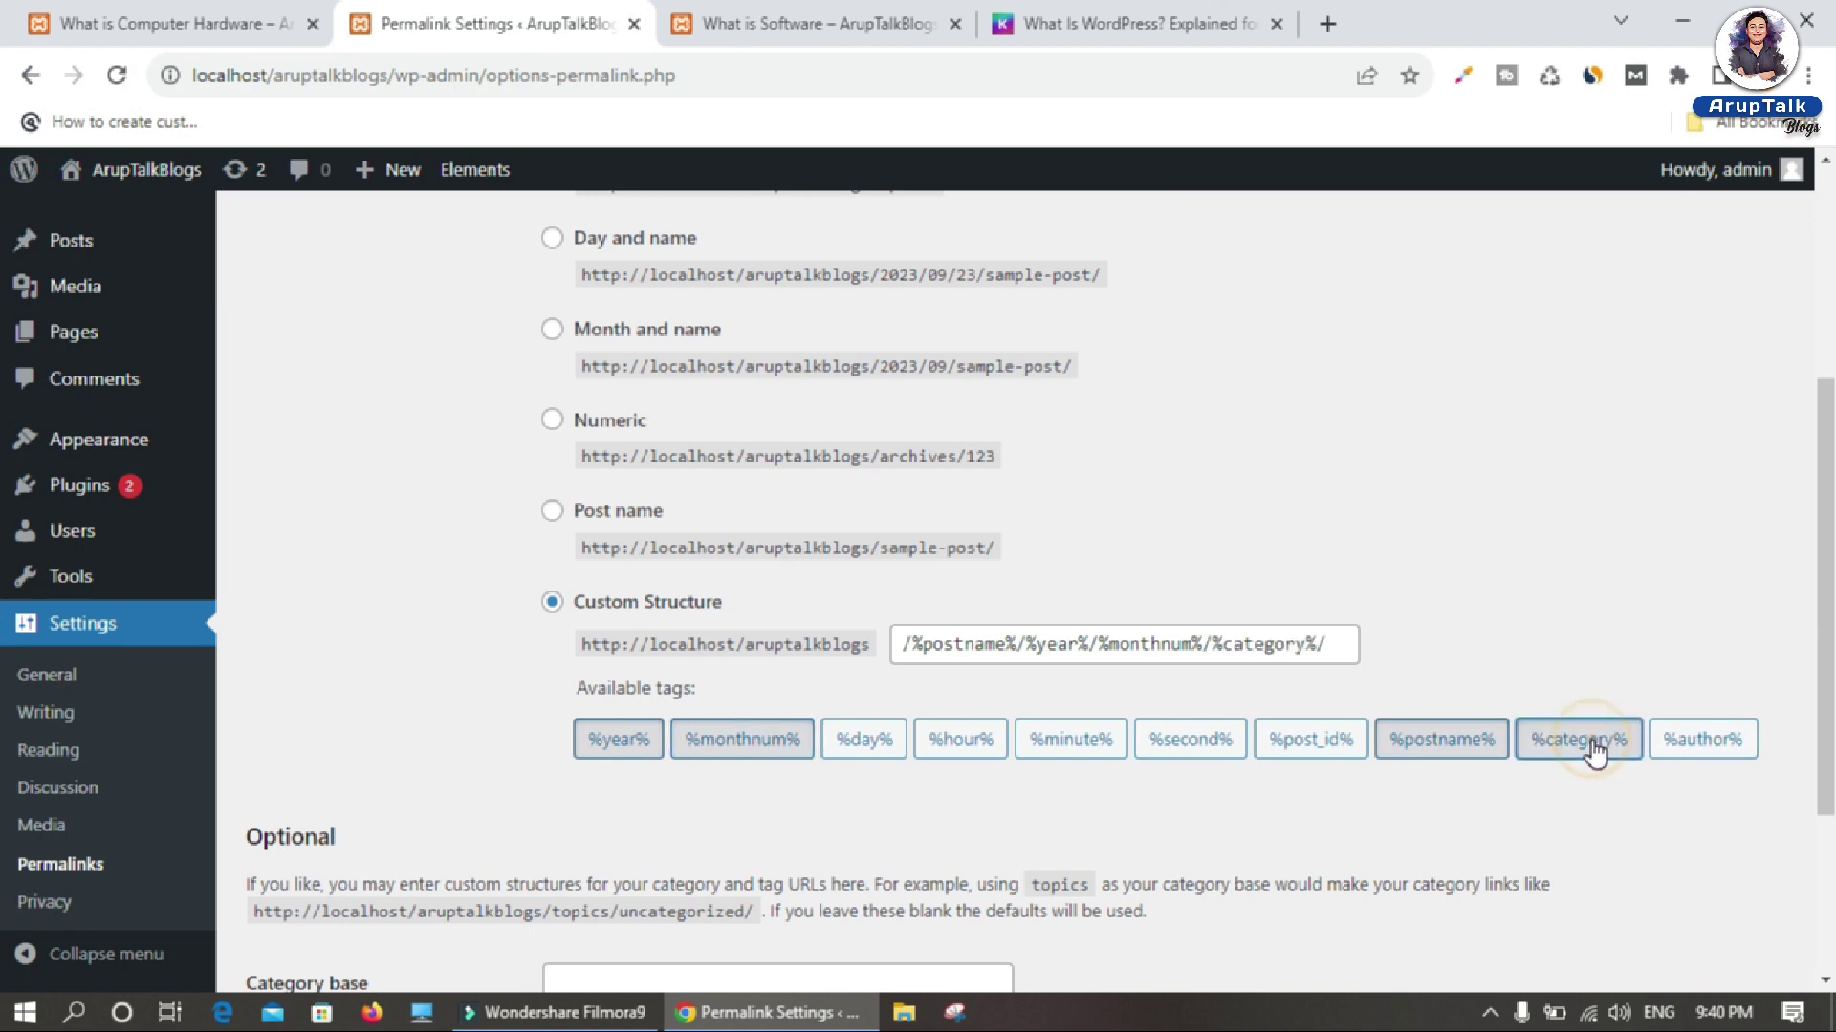
{"action": "left_click", "coordinate": [1714, 758]}
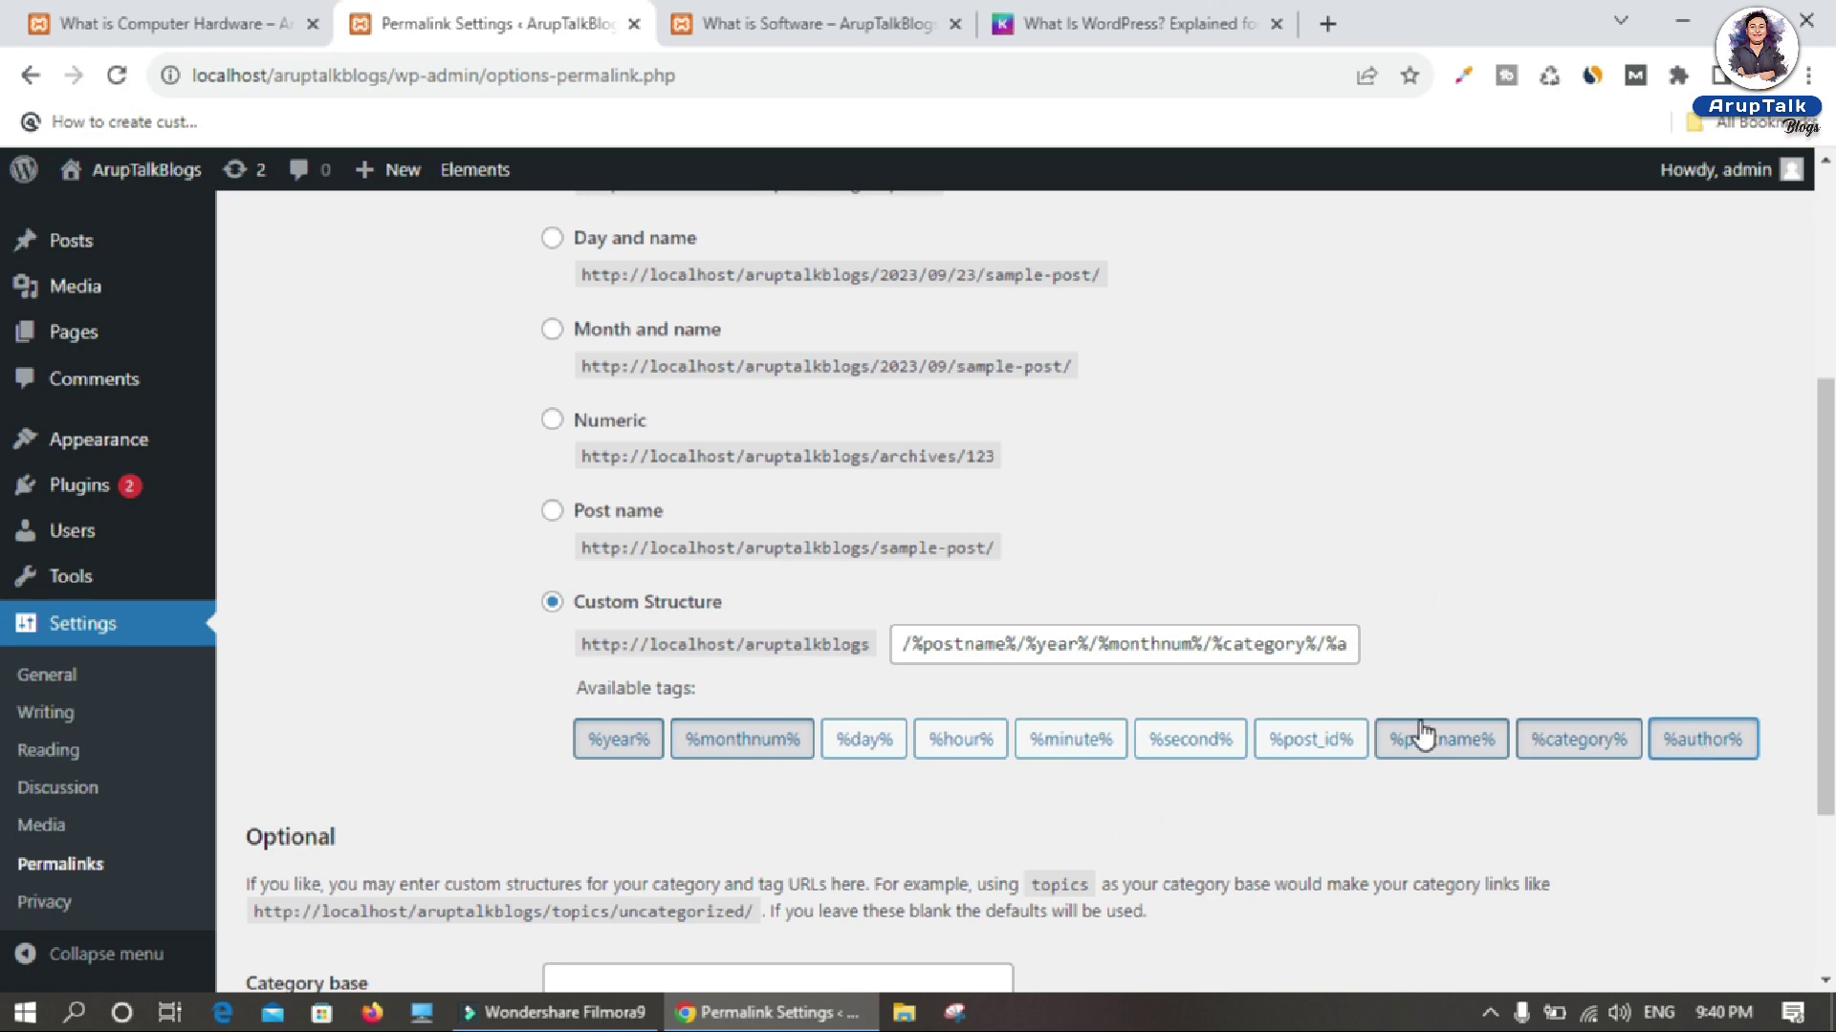
{"action": "scroll", "coordinate": [531, 753], "scroll_direction": "down", "scroll_amount": 3}
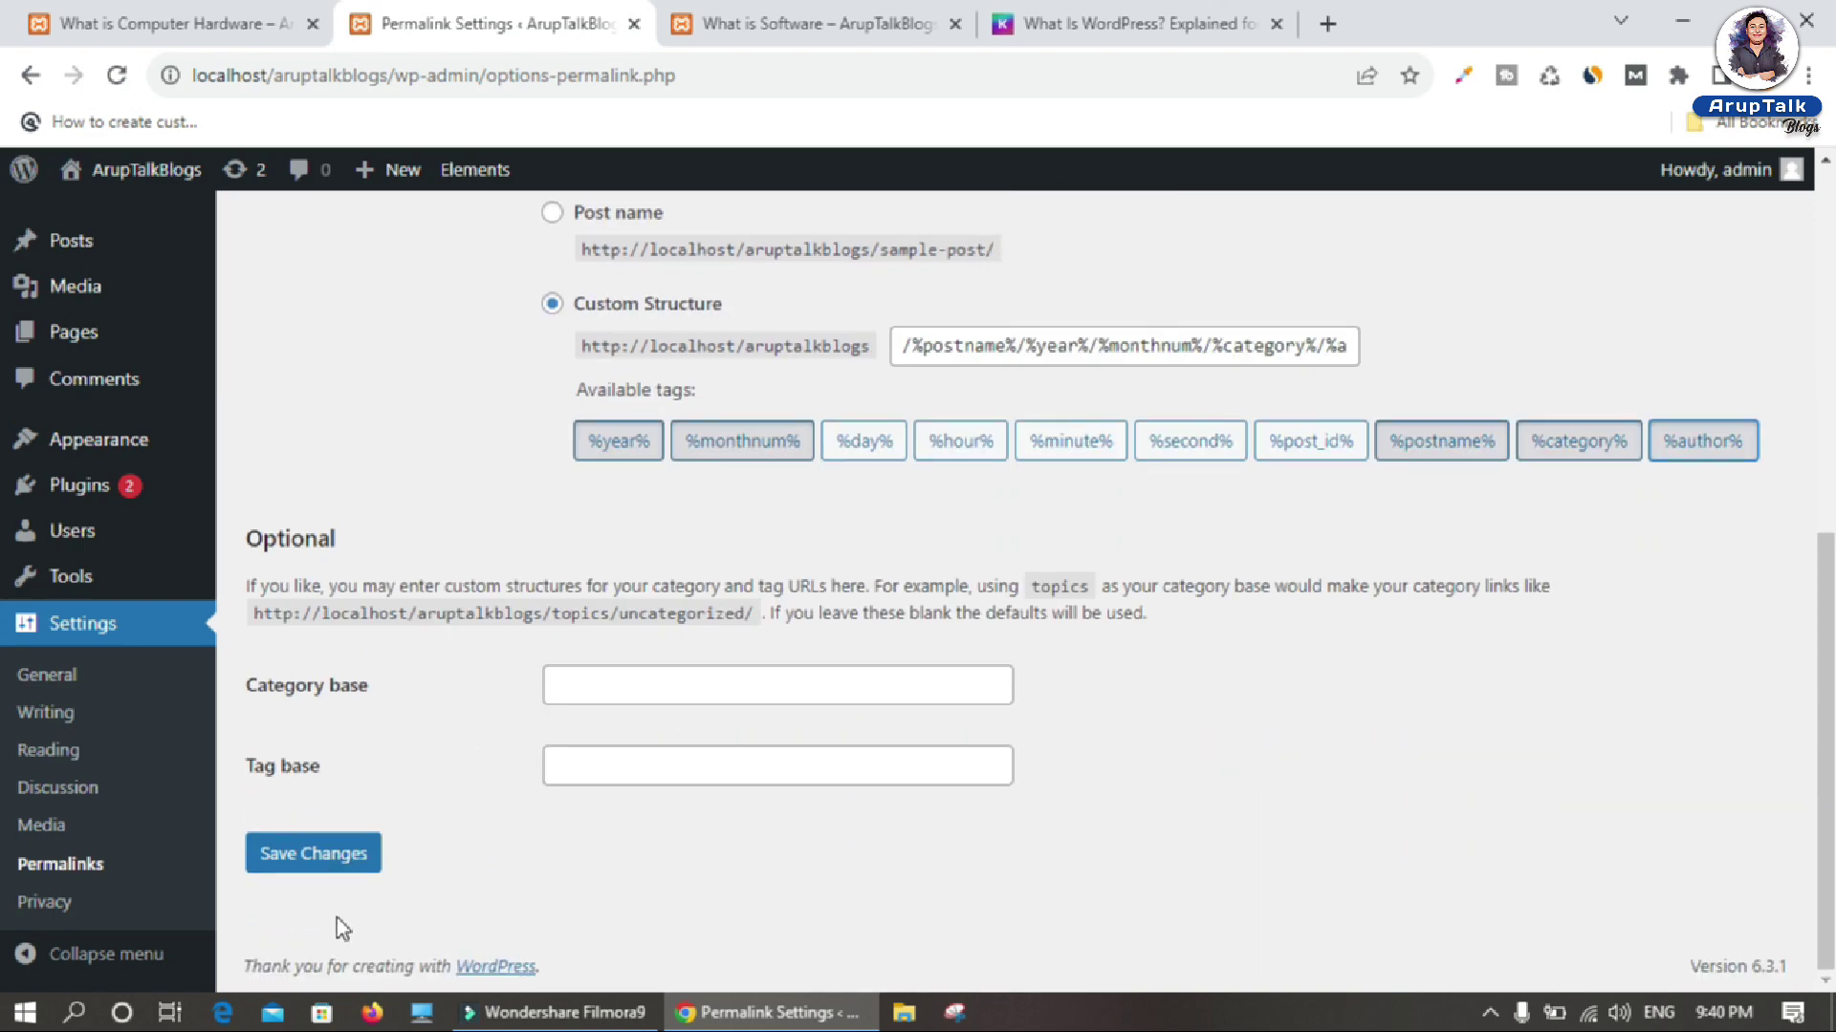
{"action": "left_click", "coordinate": [337, 860]}
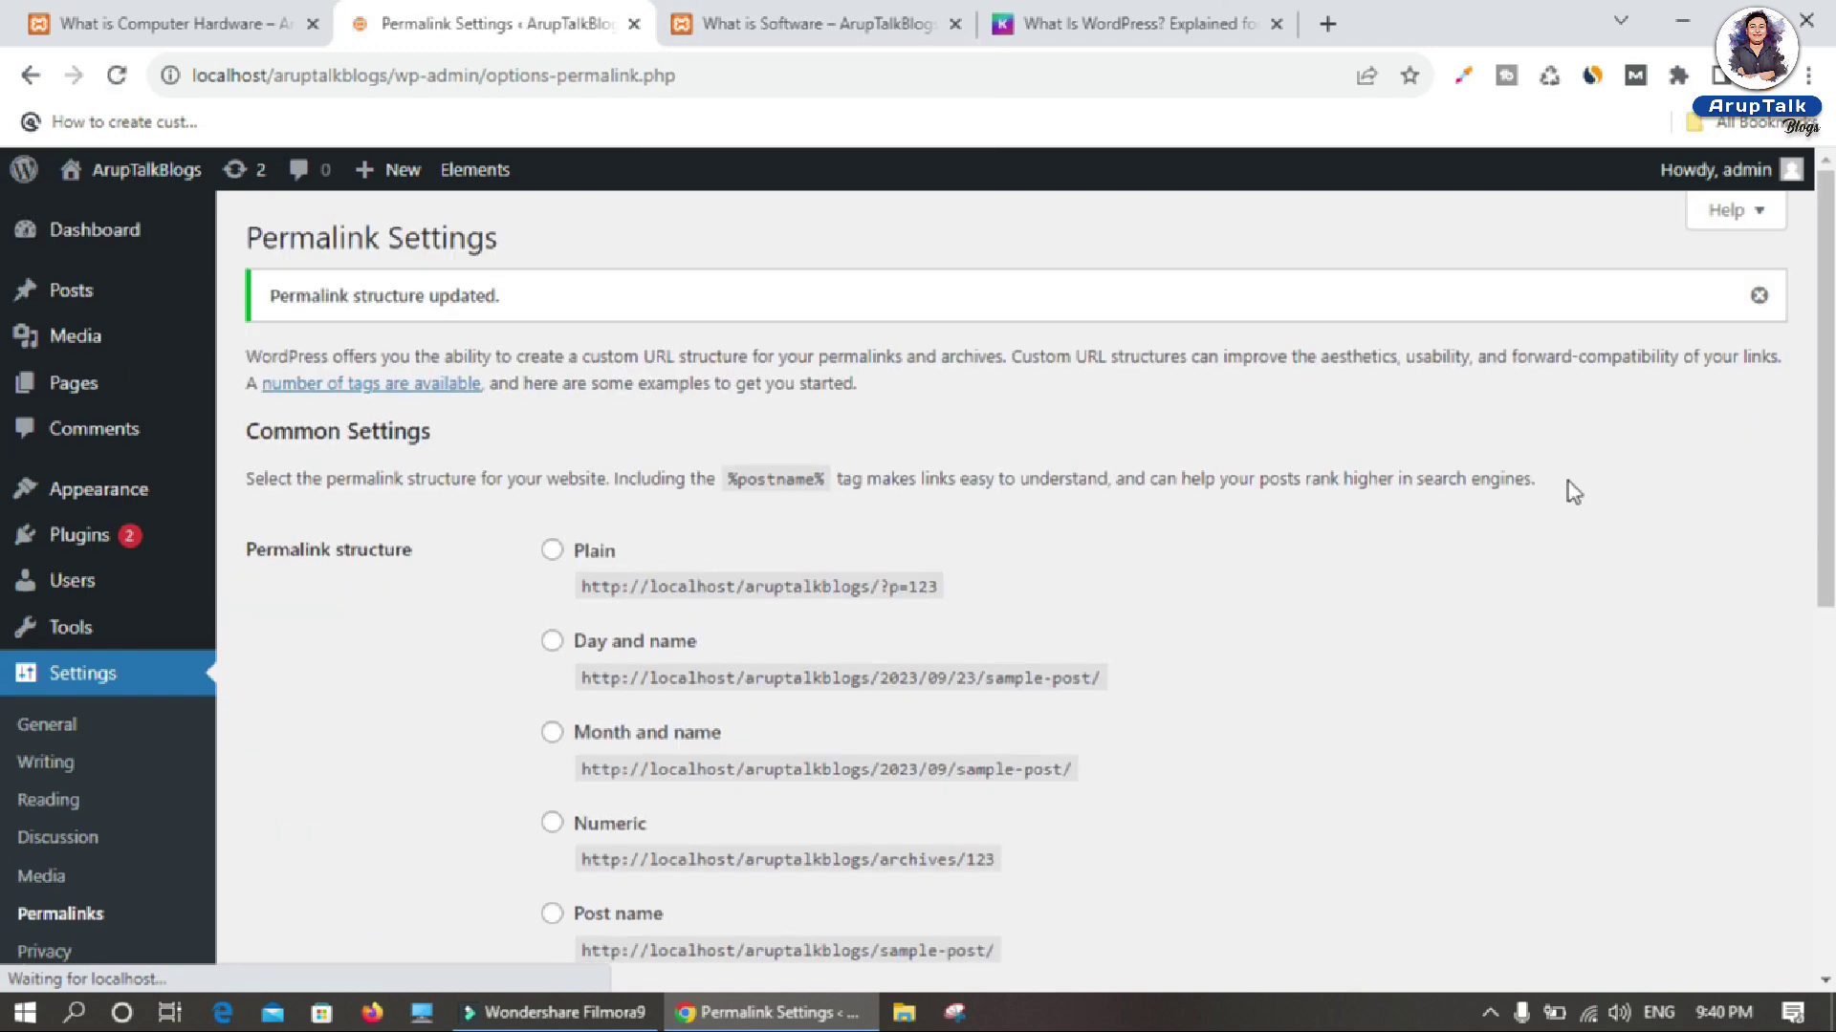
Step: Open the What is Computer Hardware post via the site's Home and Blogs pages
{"action": "left_click", "coordinate": [852, 36]}
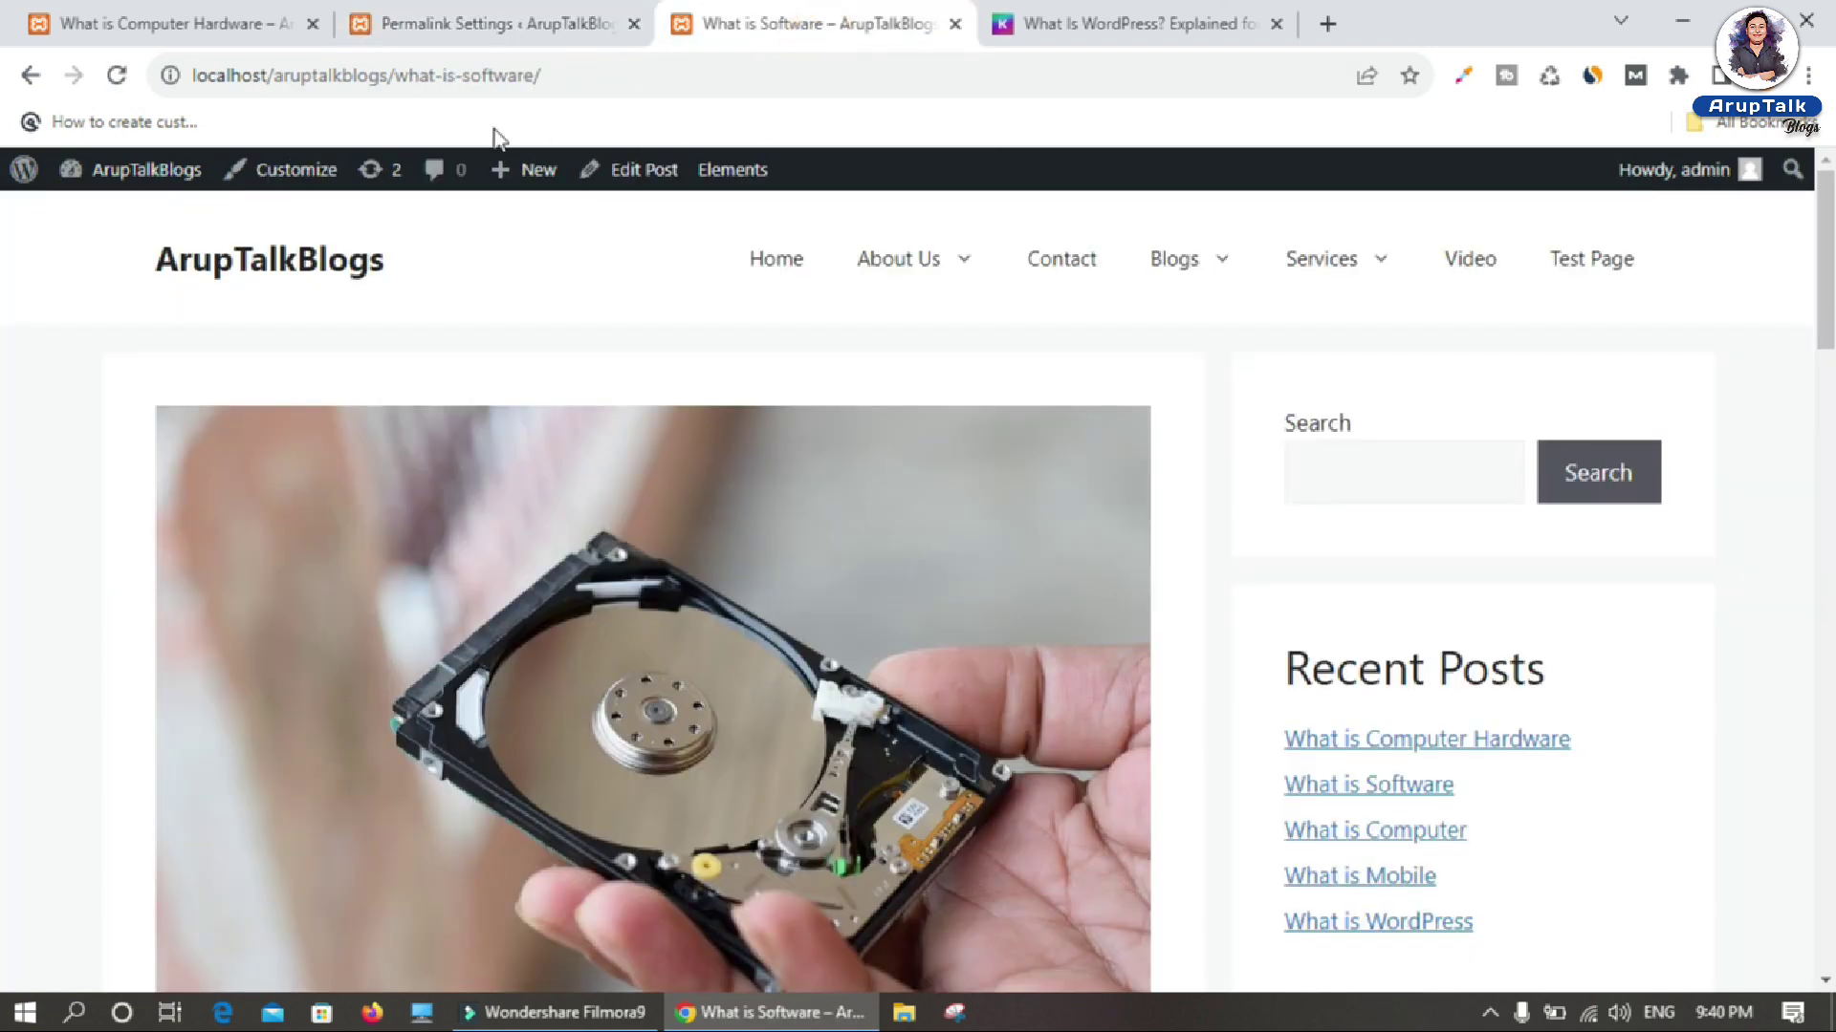
{"action": "left_click", "coordinate": [745, 251]}
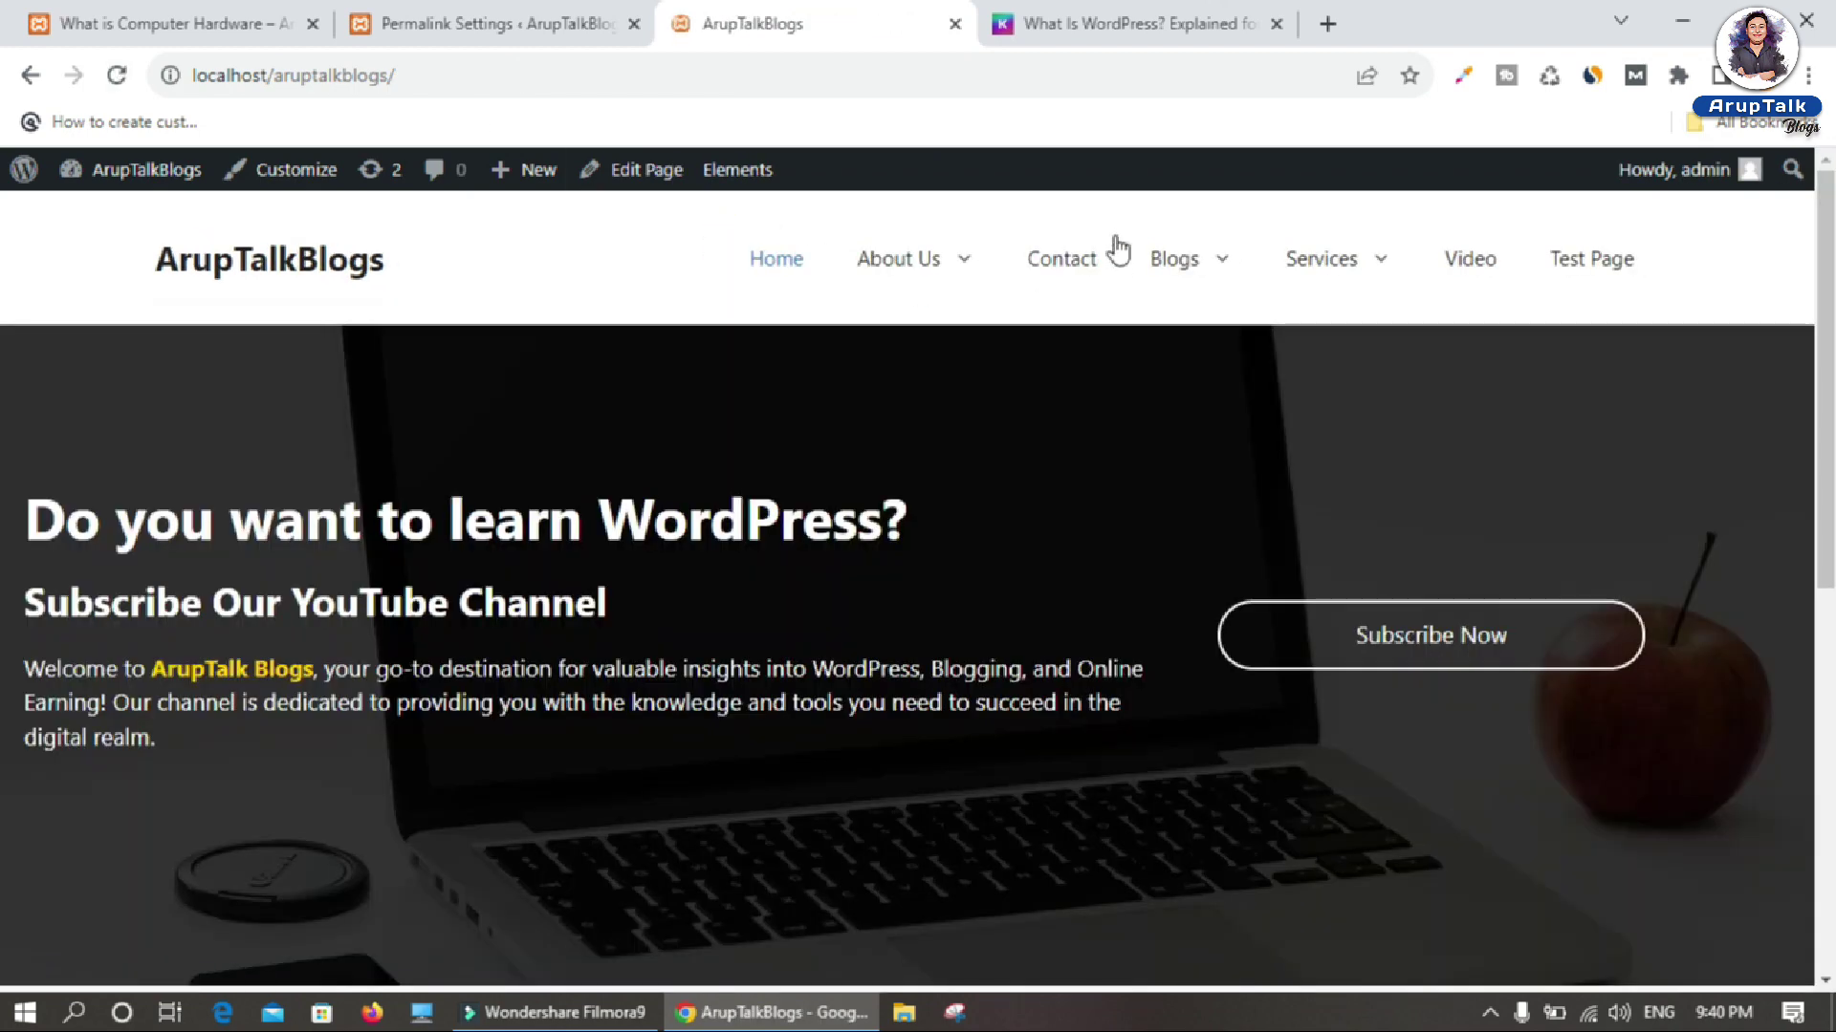
{"action": "left_click", "coordinate": [1176, 258]}
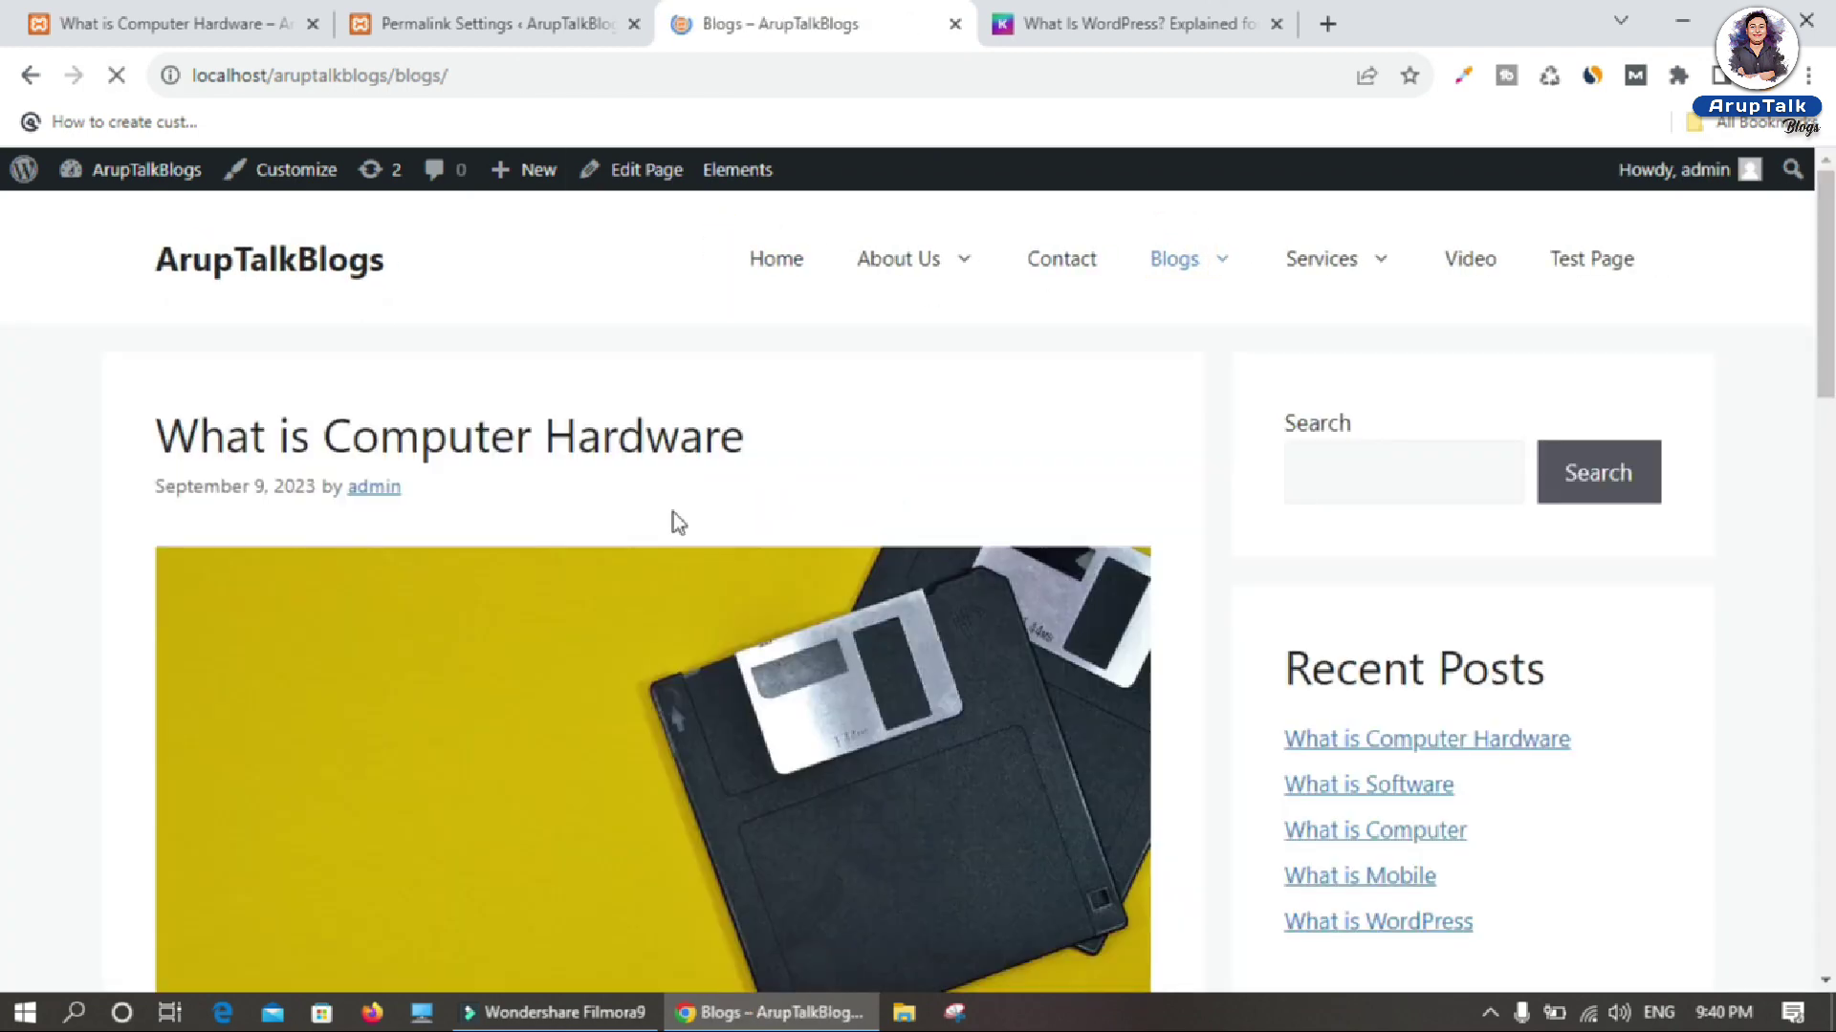
{"action": "left_click", "coordinate": [483, 712]}
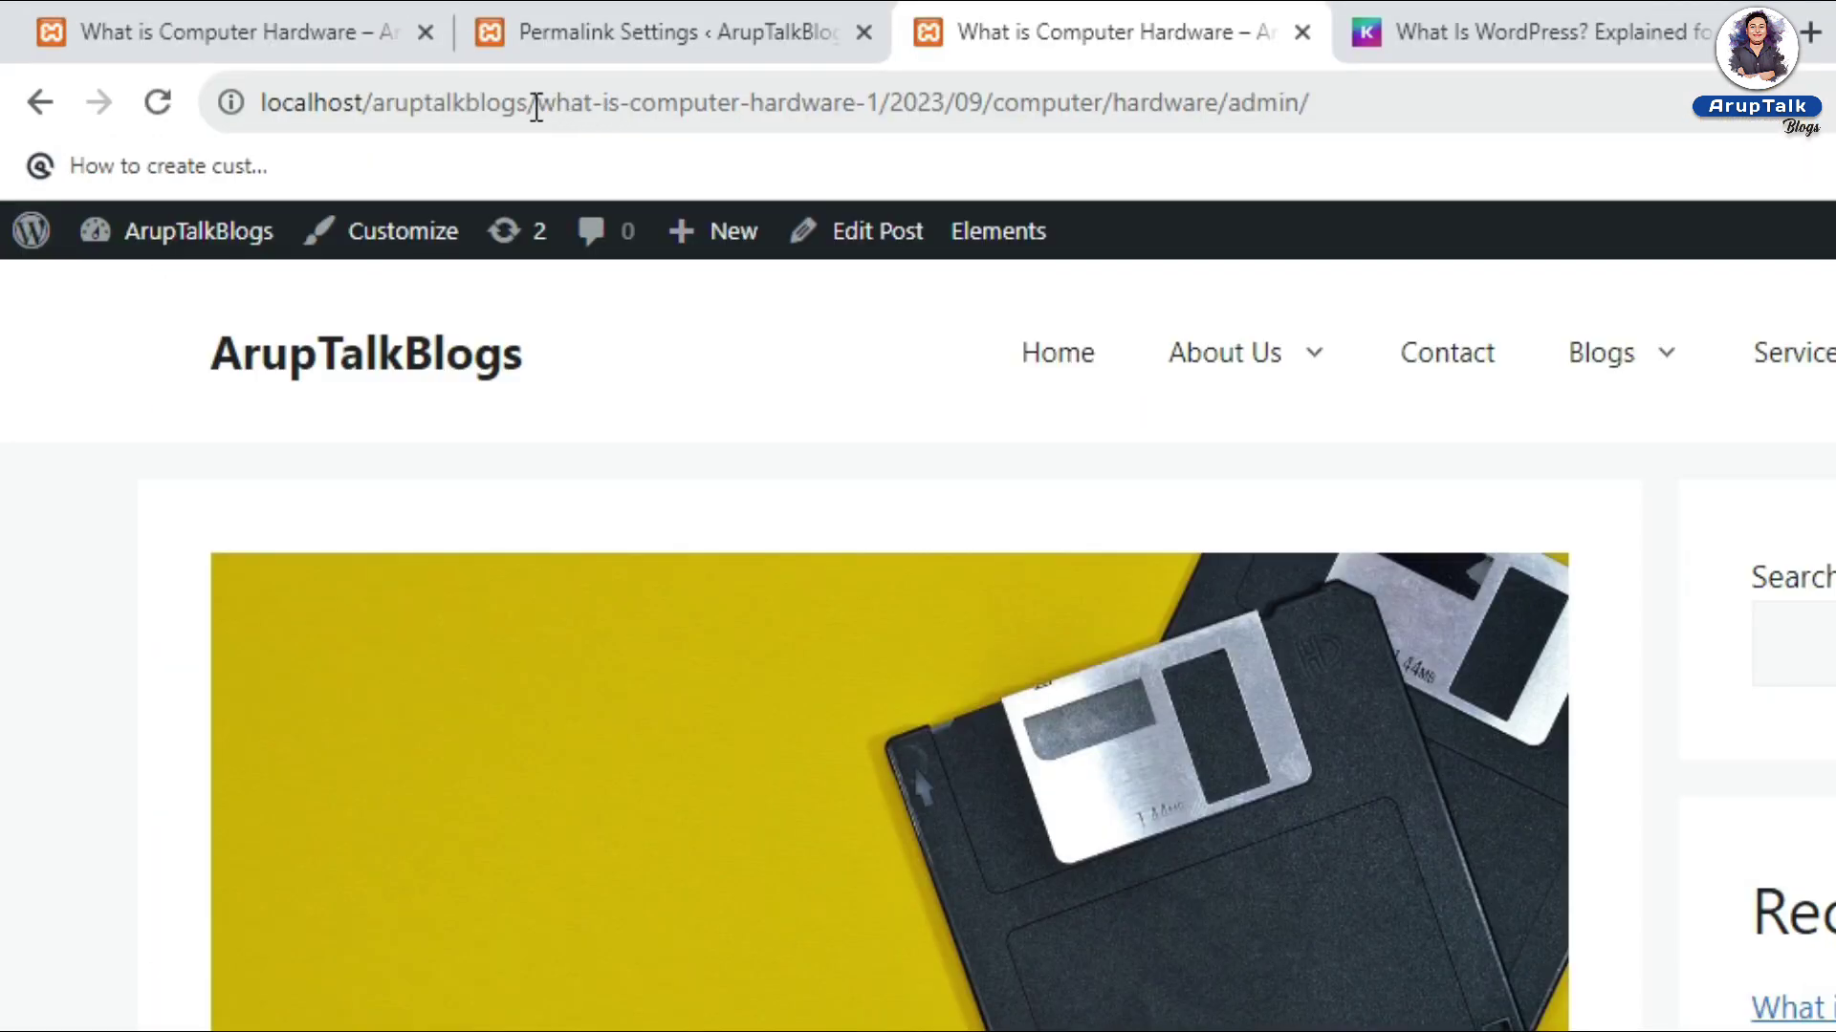
Step: Highlight the slug, 2023/09, computer, hardware and admin segments of the URL, then return to Permalink Settings
{"action": "left_click_drag", "start_coordinate": [541, 105], "coordinate": [996, 103]}
{"action": "double_click", "coordinate": [1051, 105]}
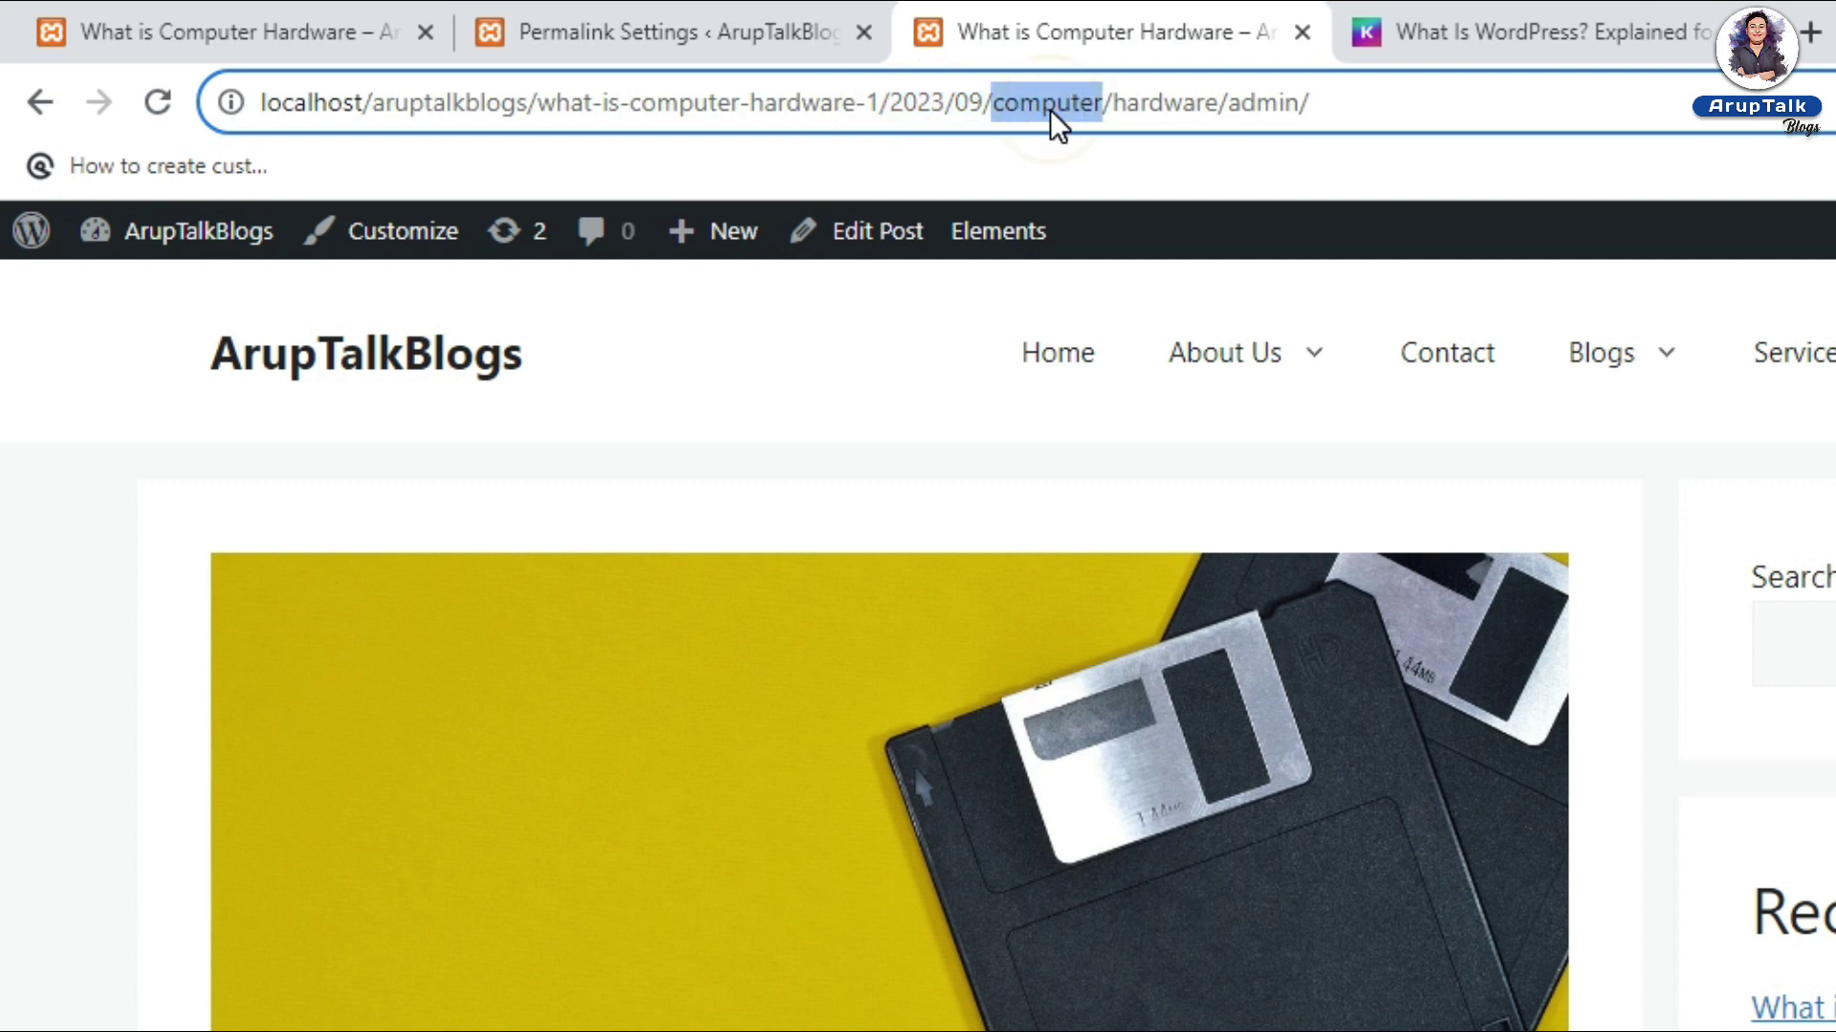
{"action": "double_click", "coordinate": [1158, 105]}
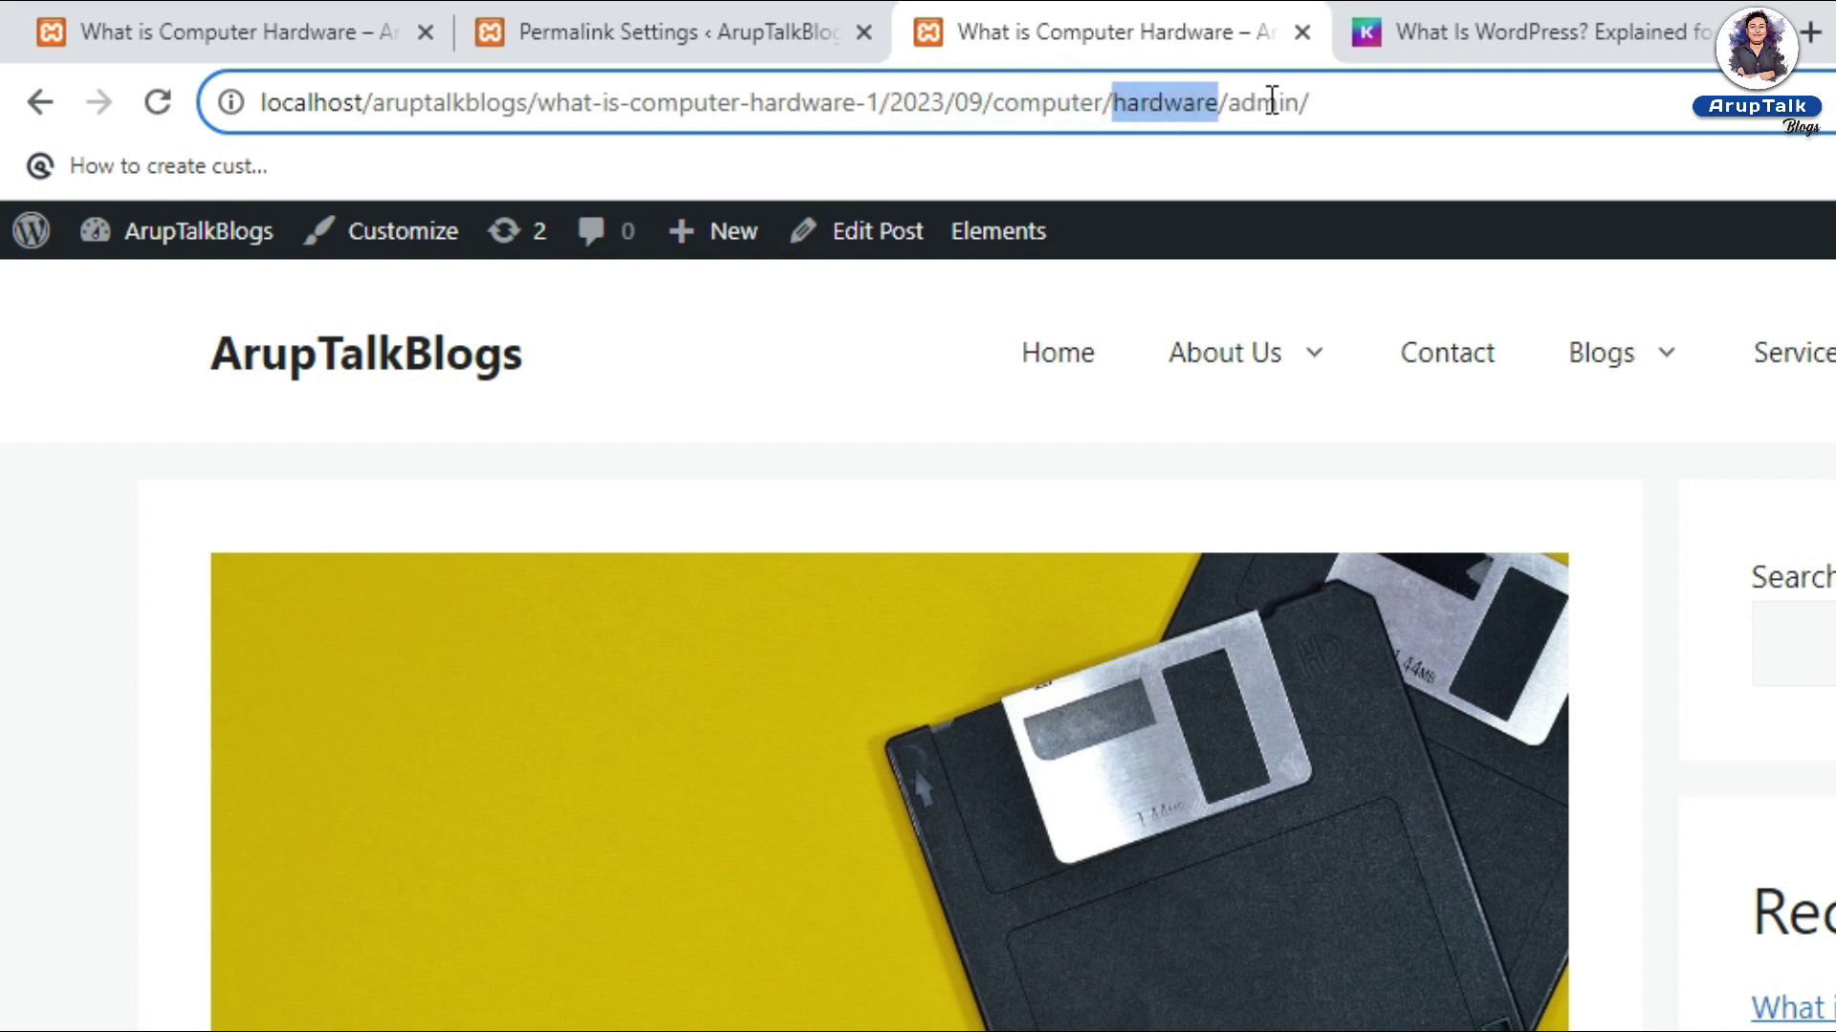
{"action": "double_click", "coordinate": [1271, 102]}
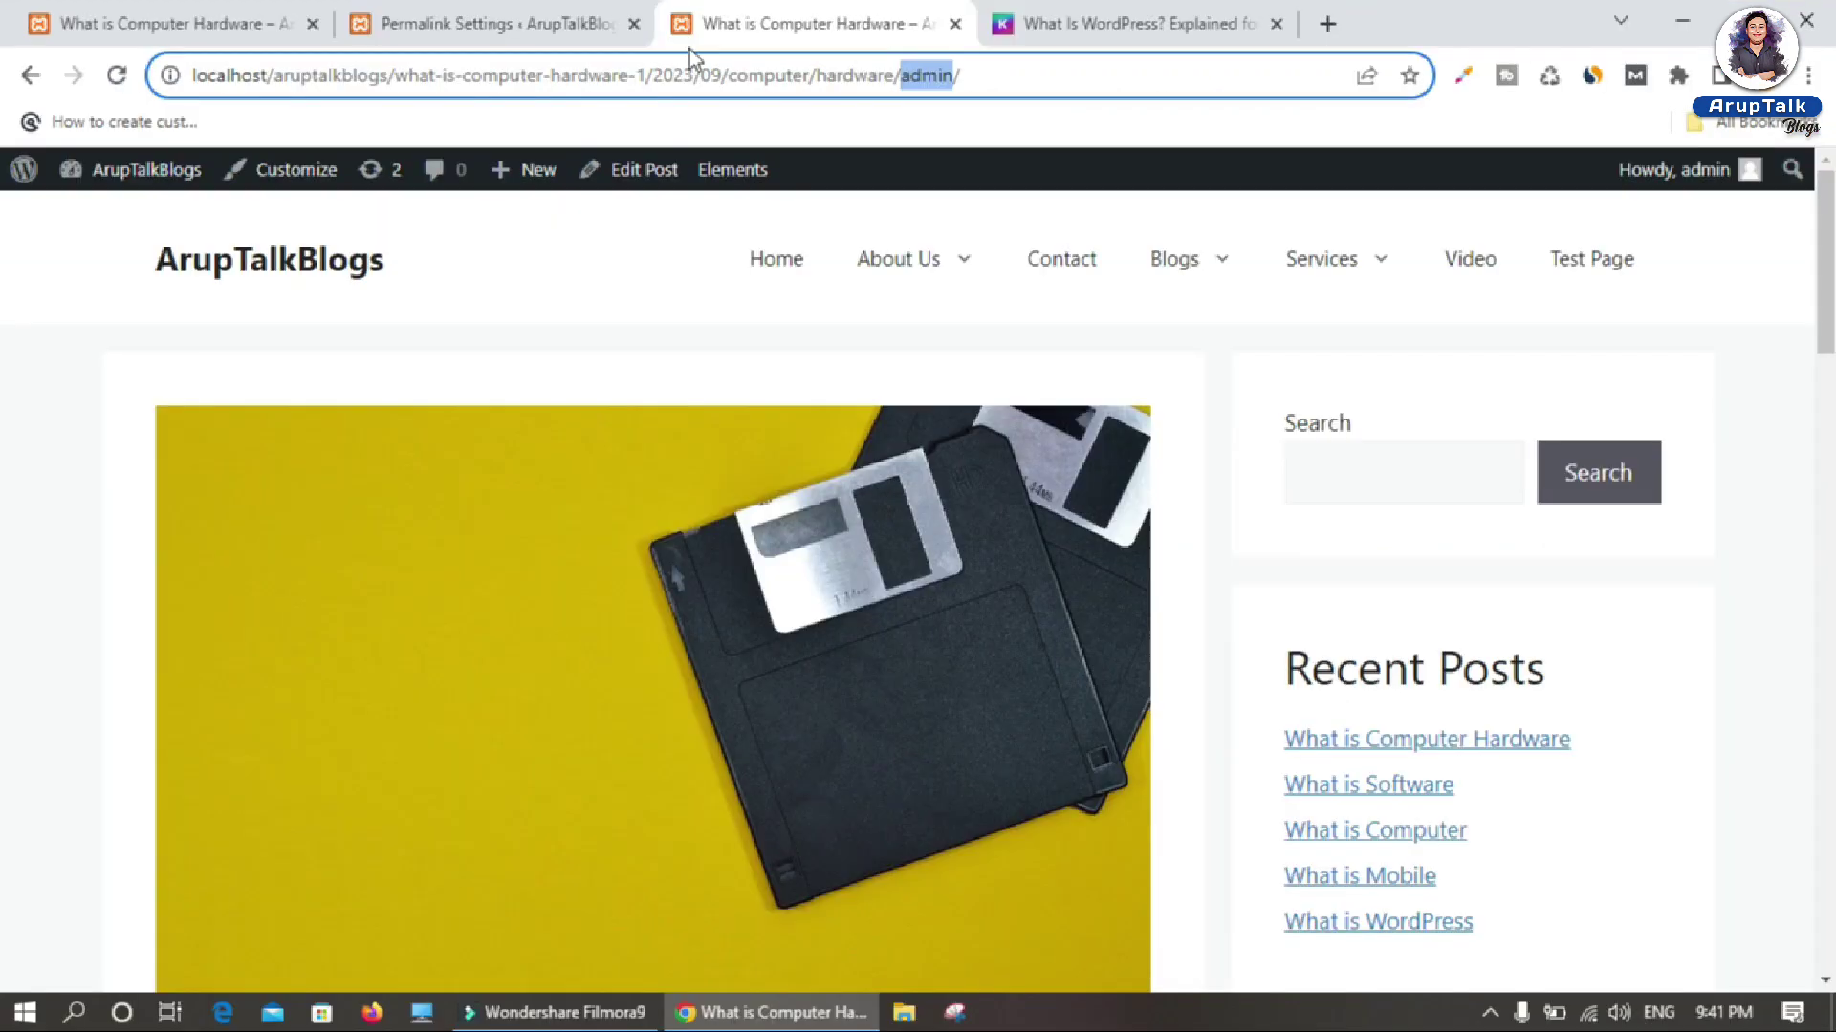
{"action": "left_click_drag", "start_coordinate": [392, 74], "coordinate": [988, 103]}
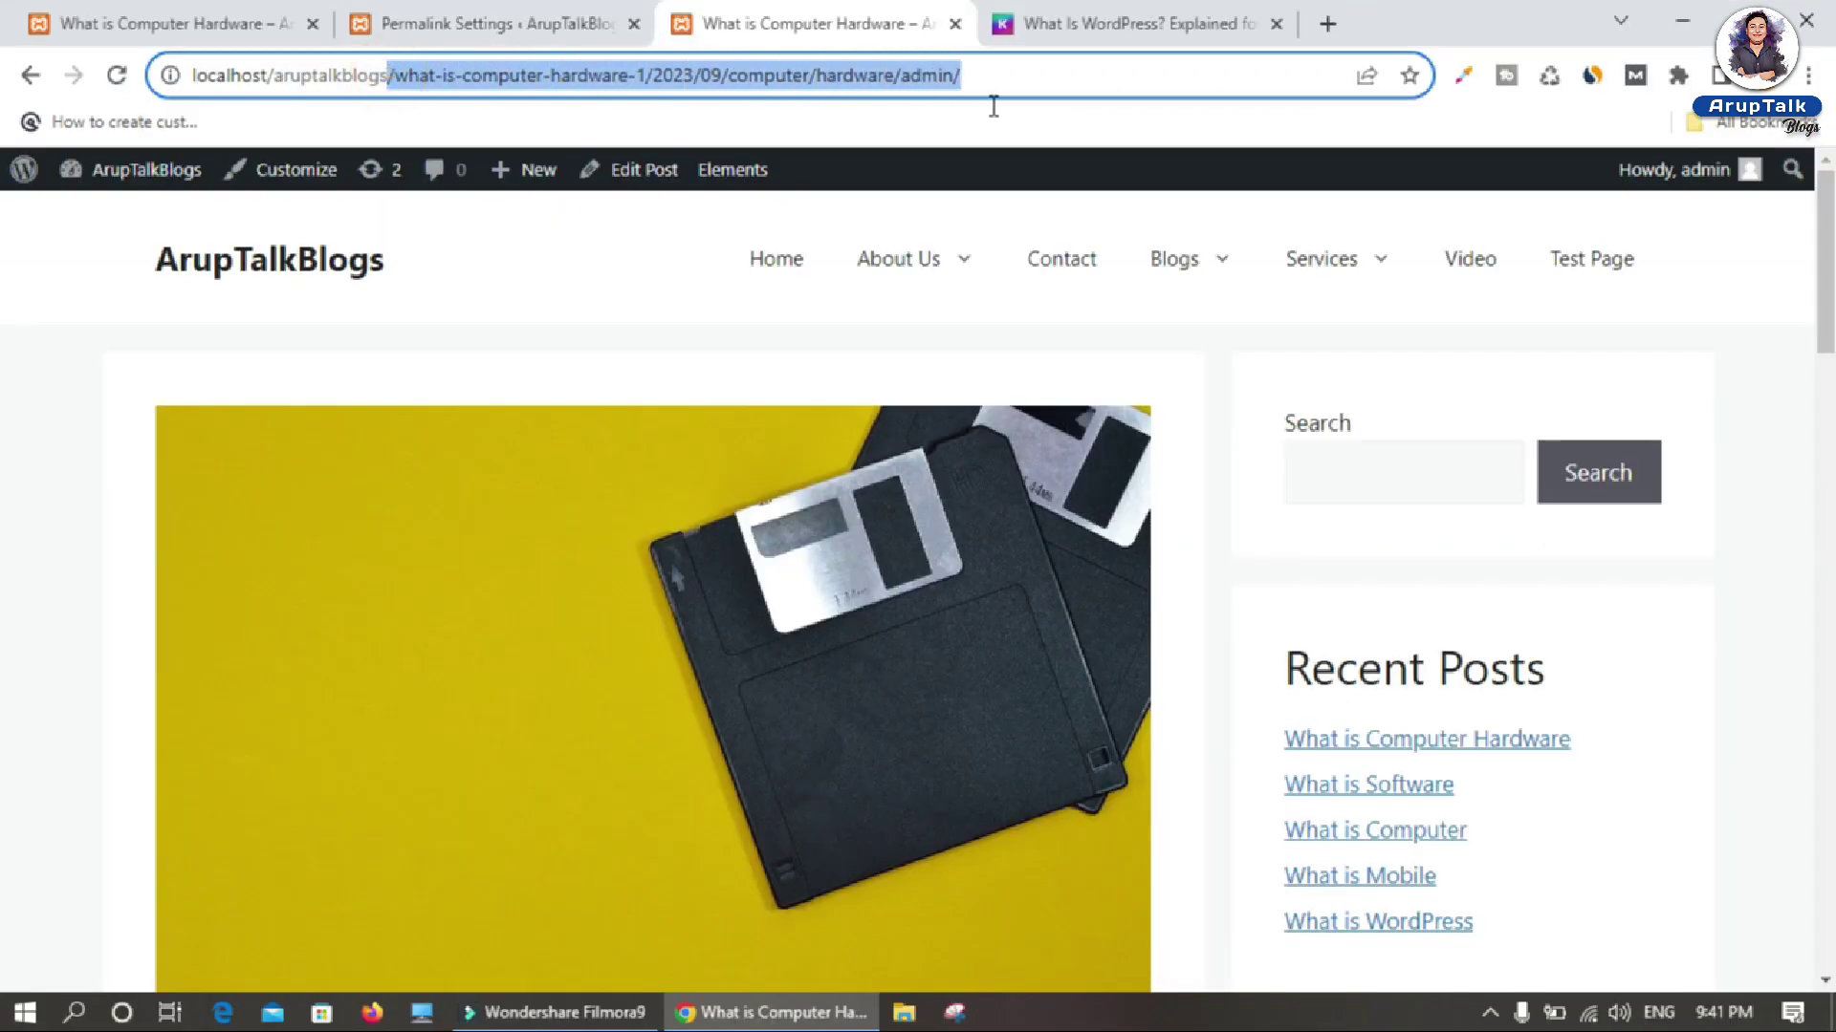
{"action": "left_click", "coordinate": [449, 21]}
{"action": "scroll", "coordinate": [611, 612], "scroll_direction": "down", "scroll_amount": 4}
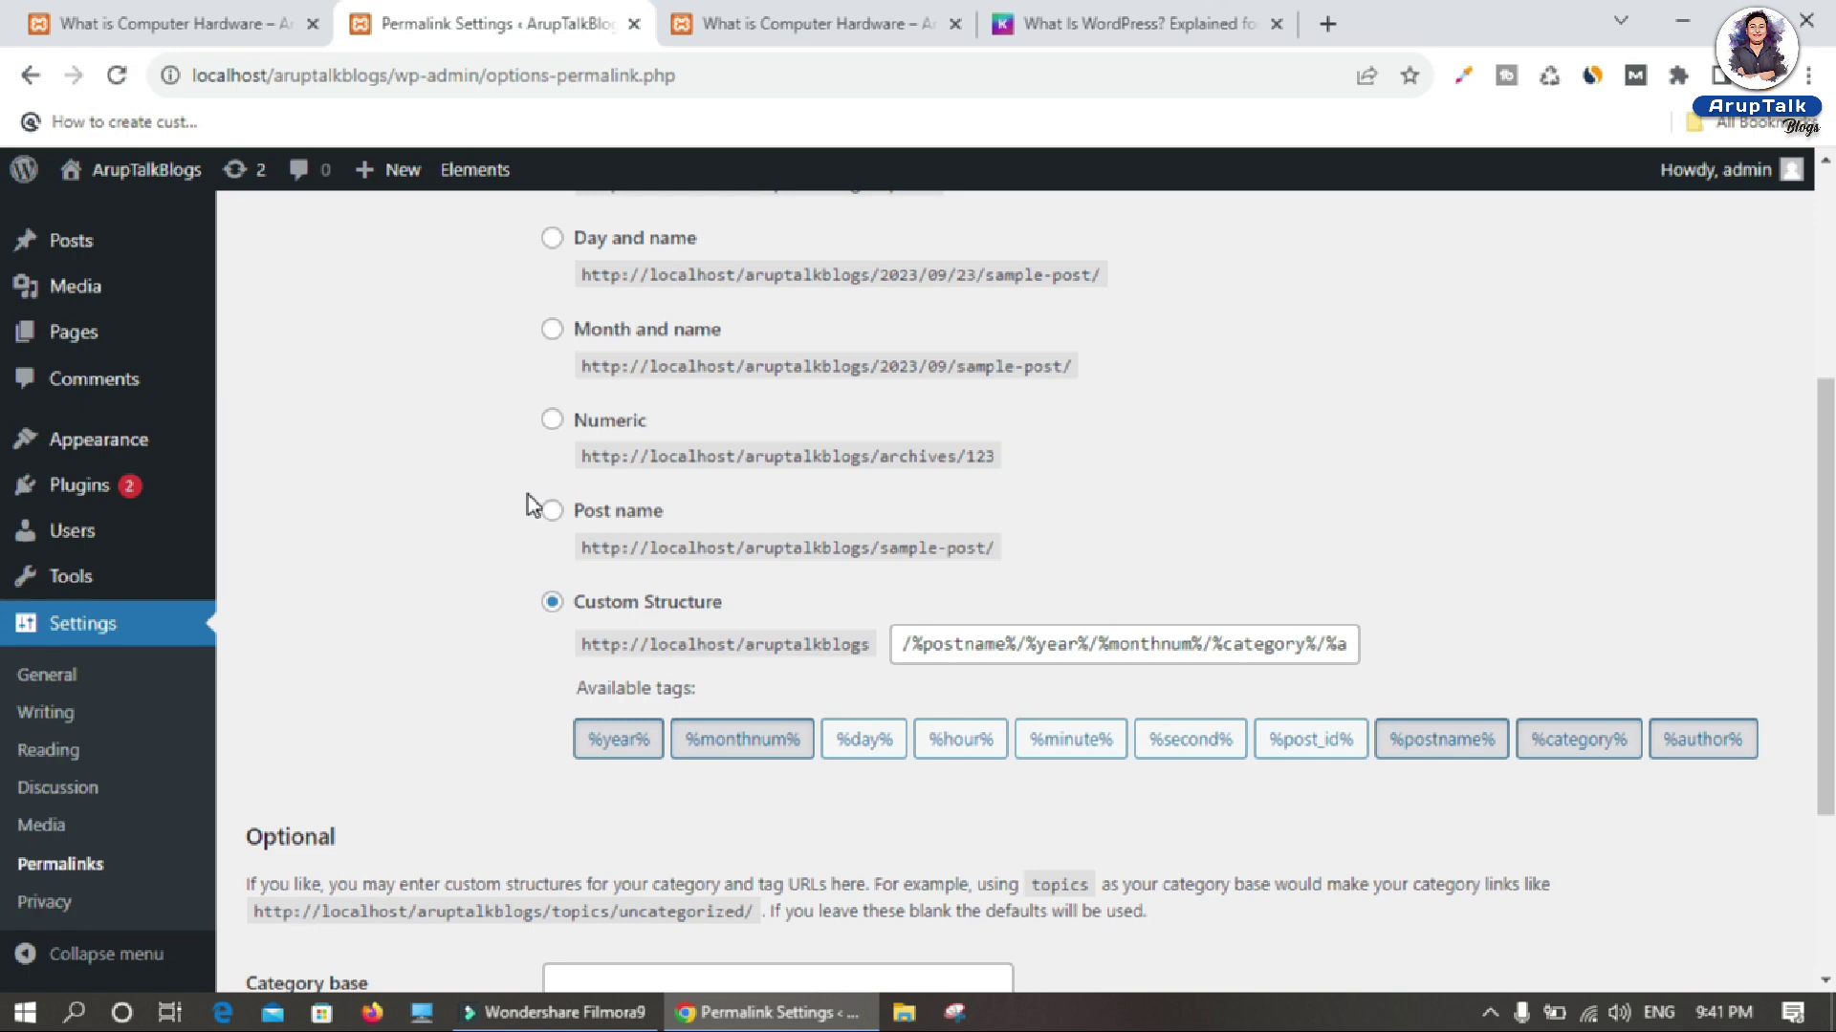
Step: Save Post name (/%postname%/) as the permalink structure and return to the Computer Hardware post
{"action": "left_click", "coordinate": [553, 511]}
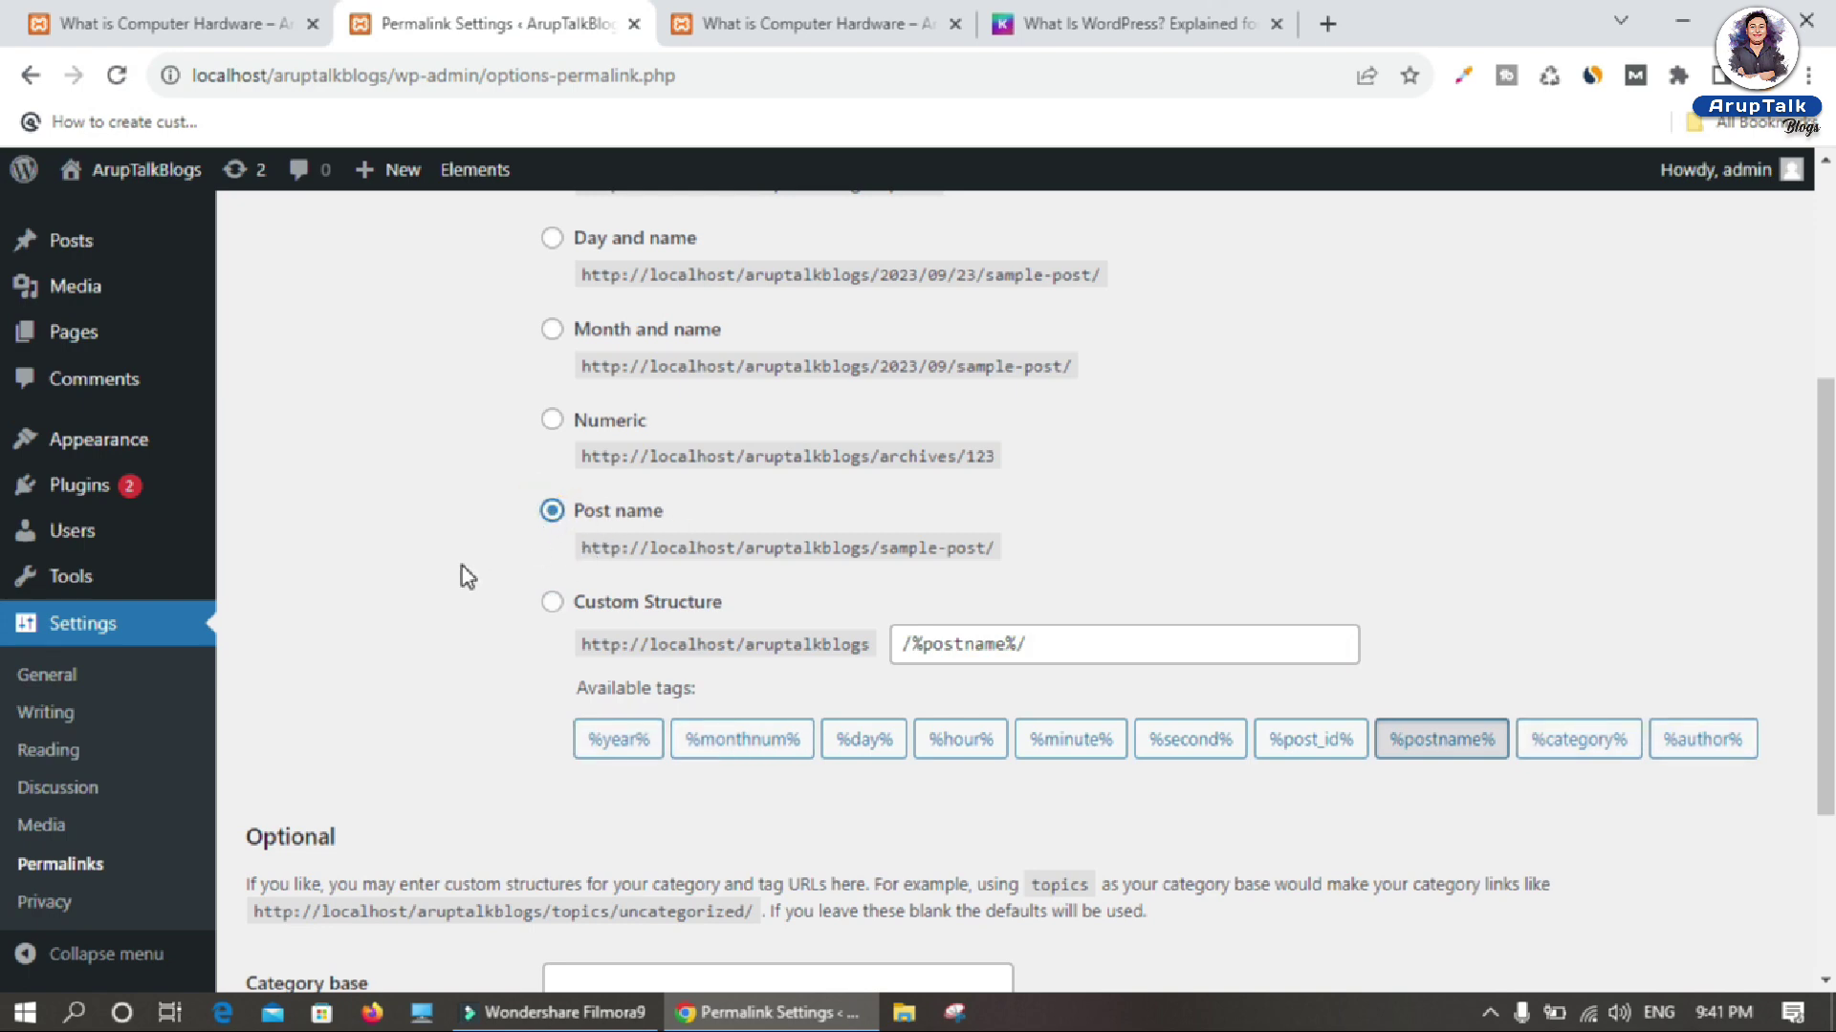
{"action": "scroll", "coordinate": [417, 608], "scroll_direction": "down", "scroll_amount": 3}
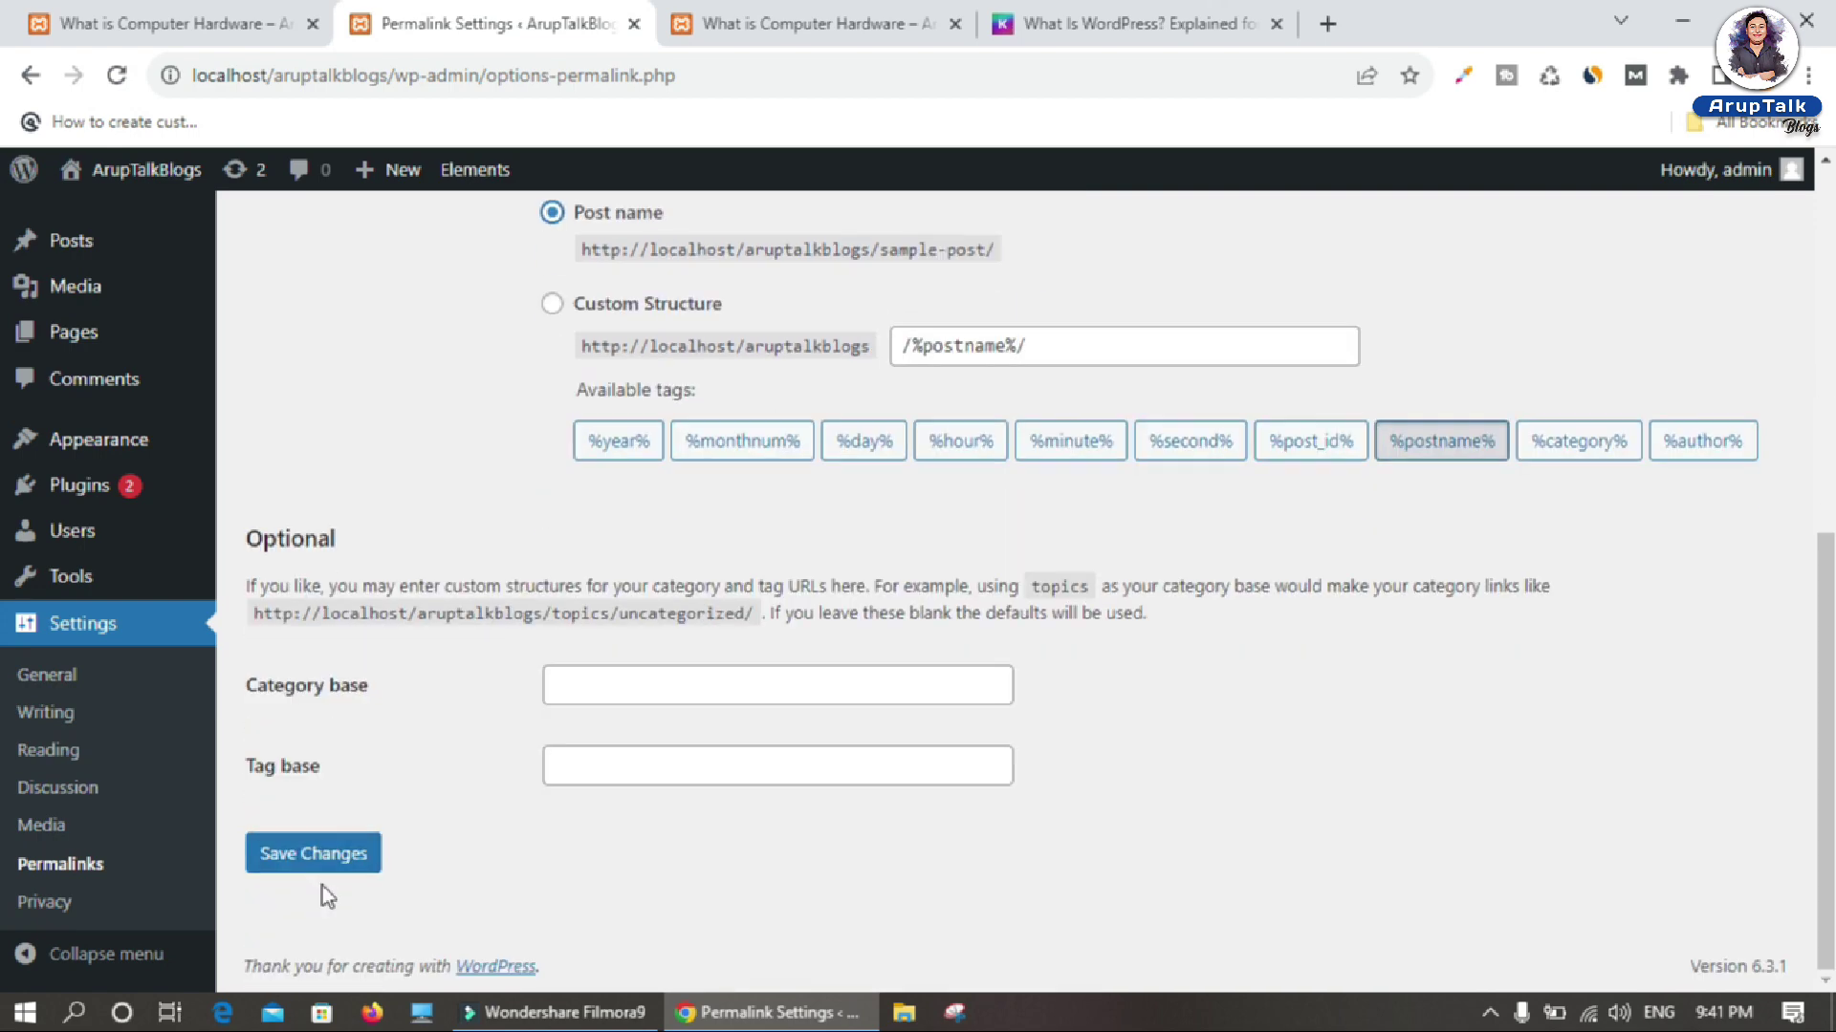
{"action": "left_click", "coordinate": [315, 853]}
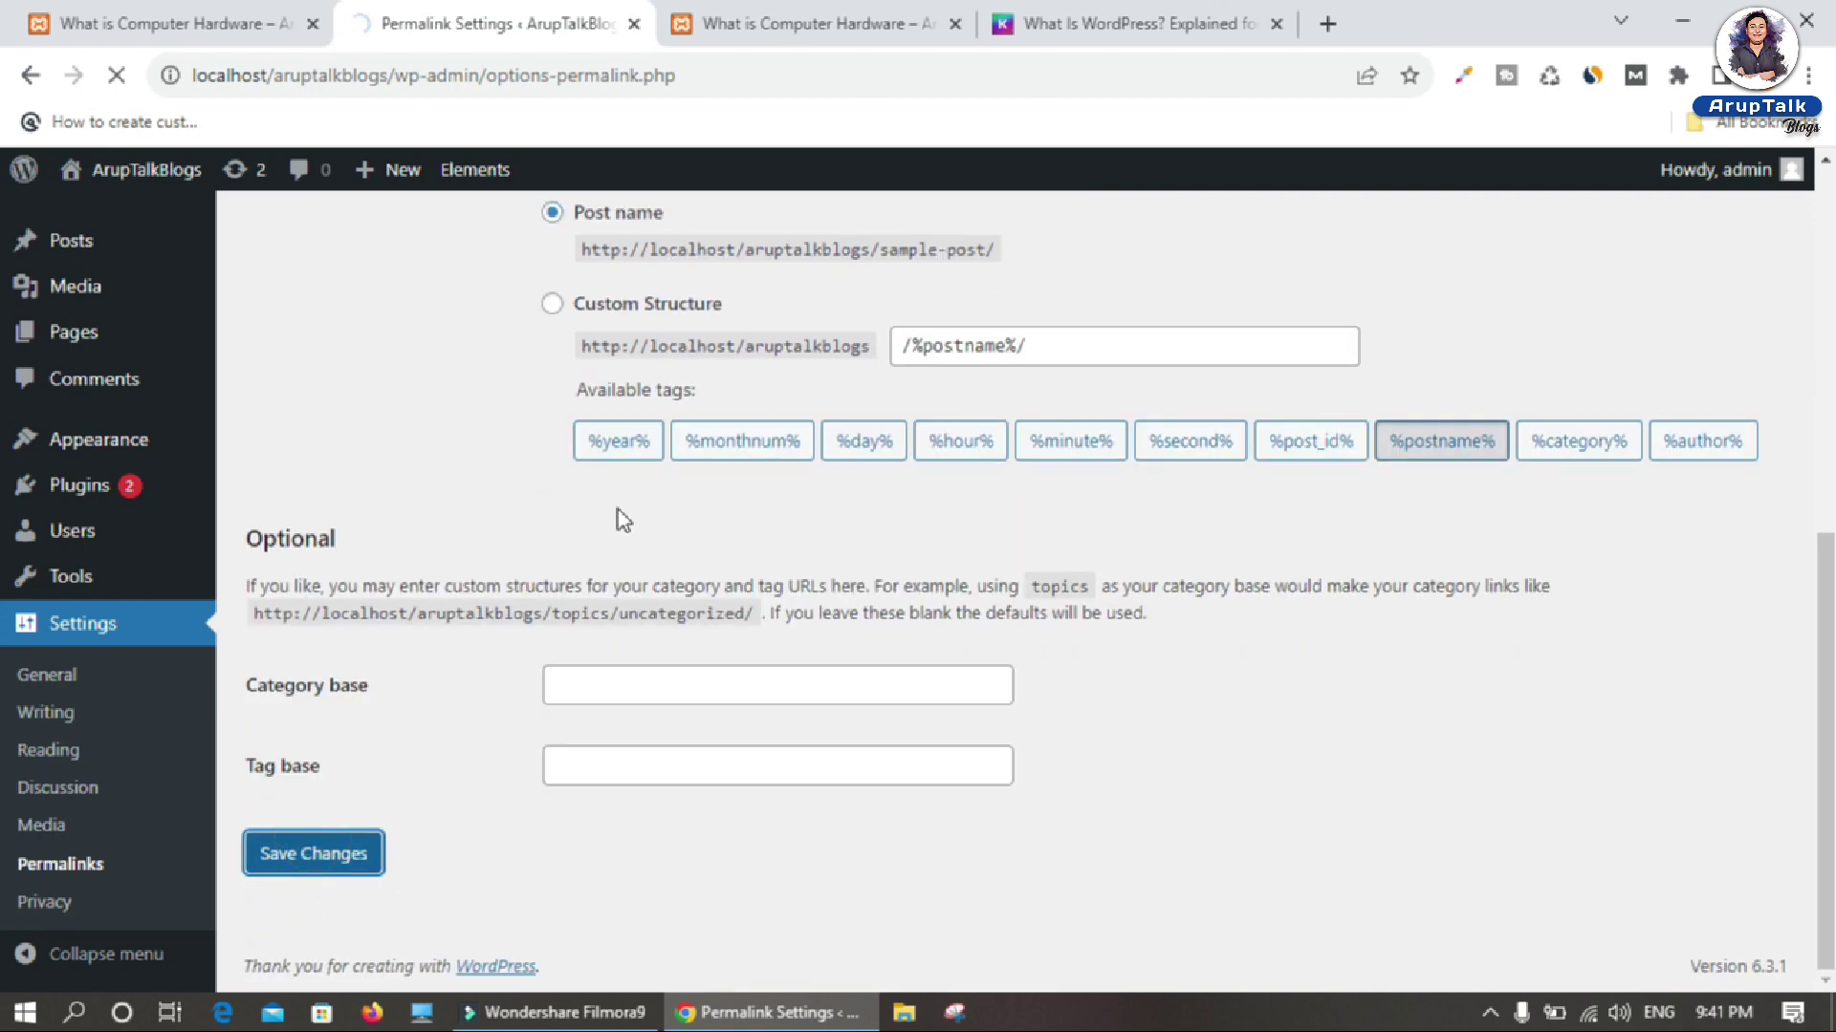
{"action": "left_click", "coordinate": [812, 23]}
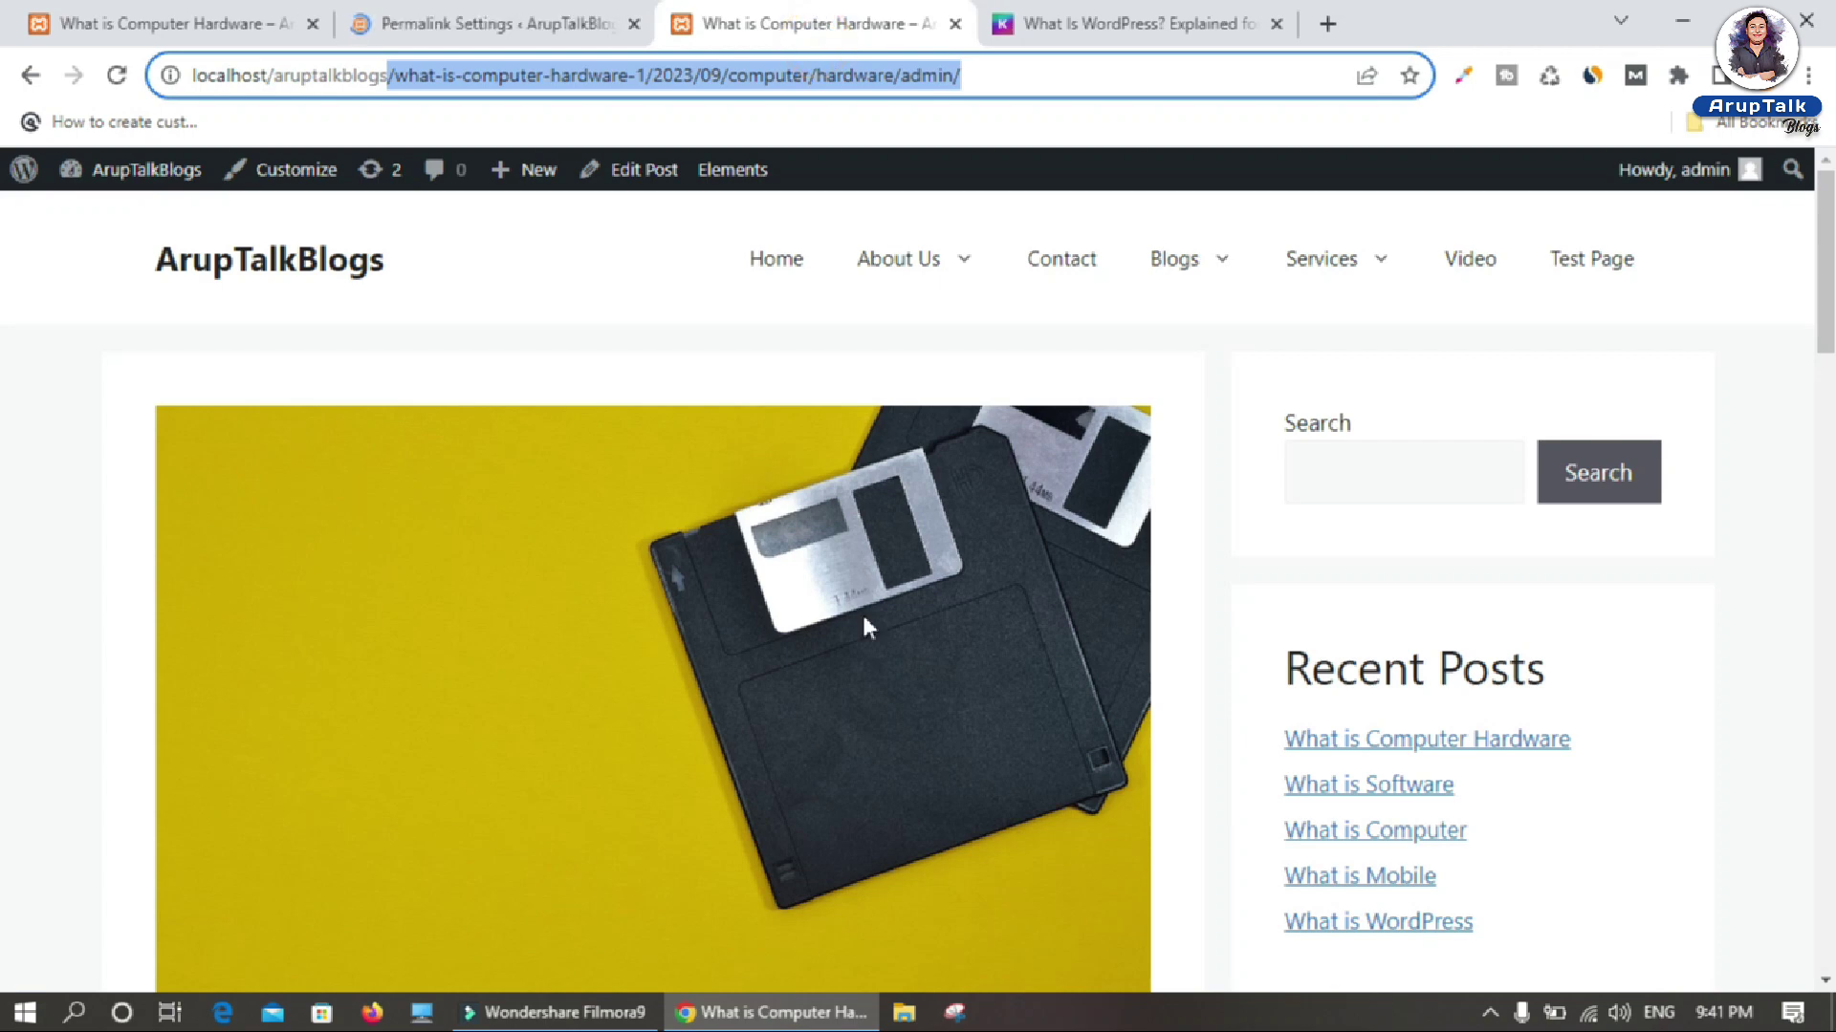